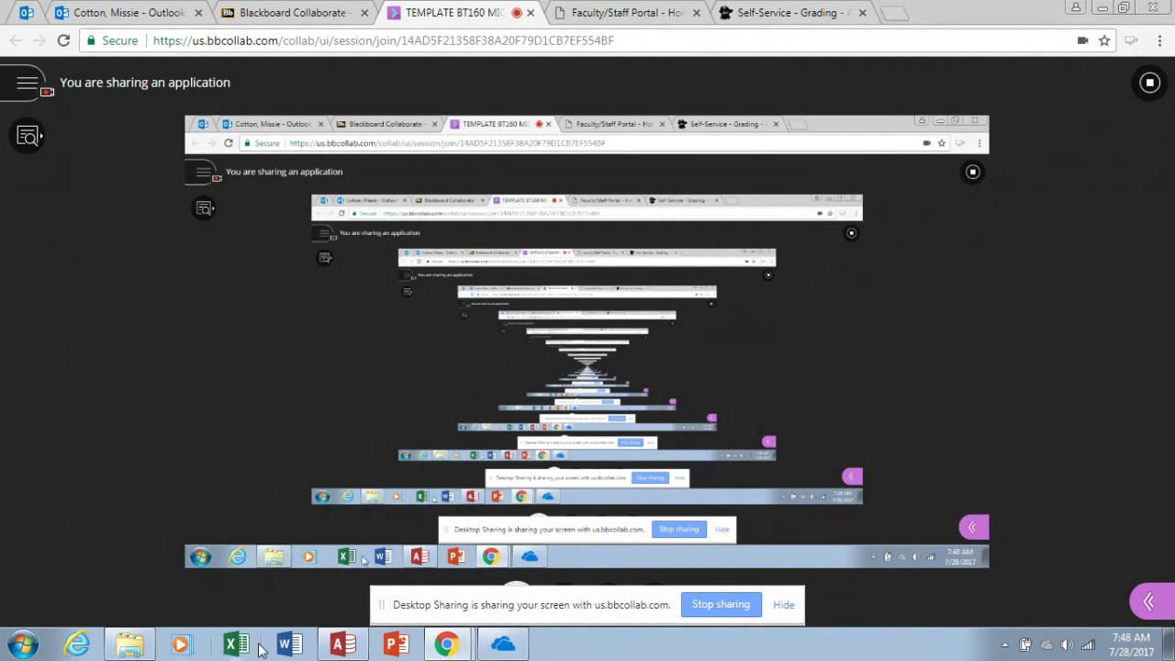
Switch to Access and create a new design-view query based on the Account Table, without the property sheet
{"action": "left_click", "coordinate": [342, 644]}
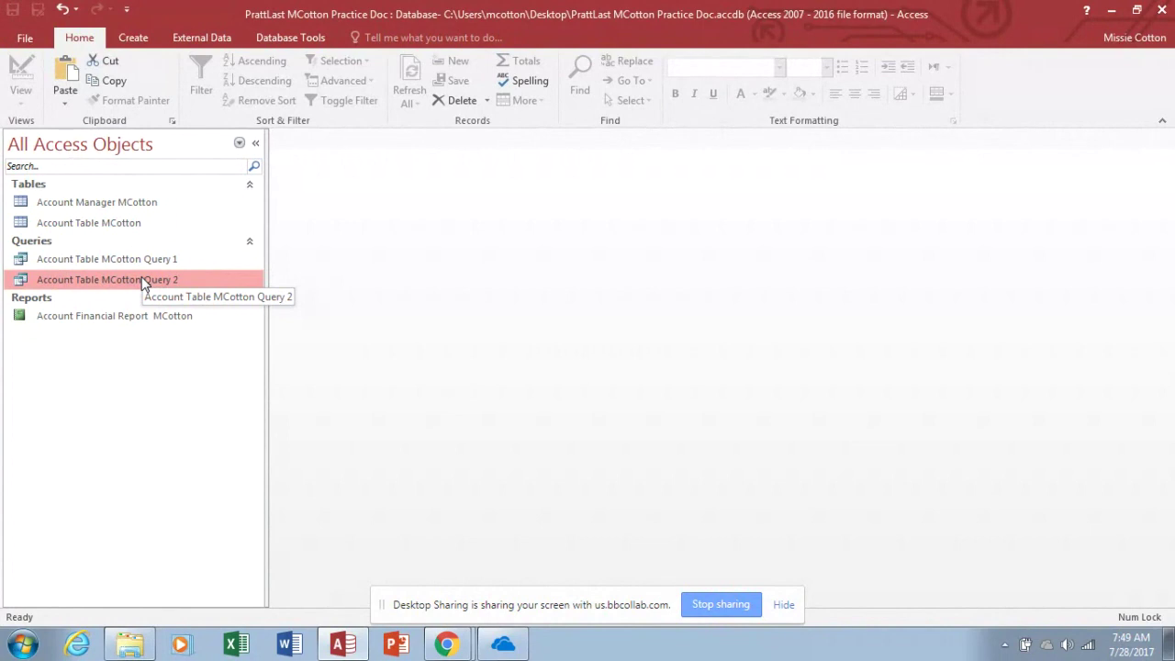
{"action": "left_click", "coordinate": [133, 37]}
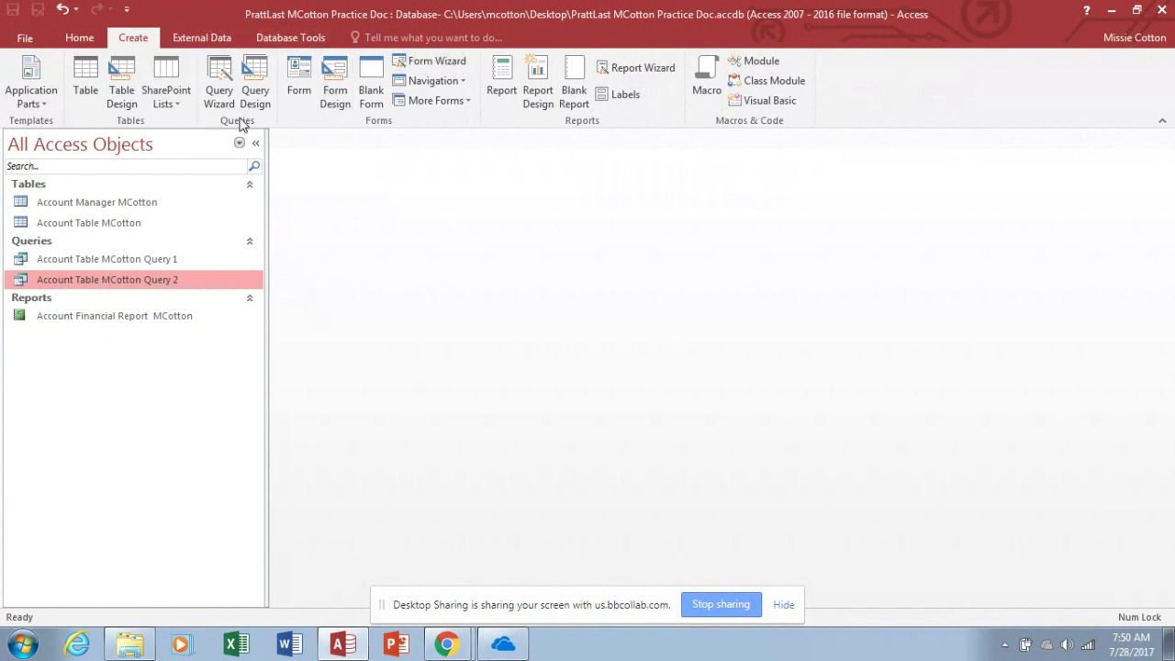
{"action": "left_click", "coordinate": [257, 85]}
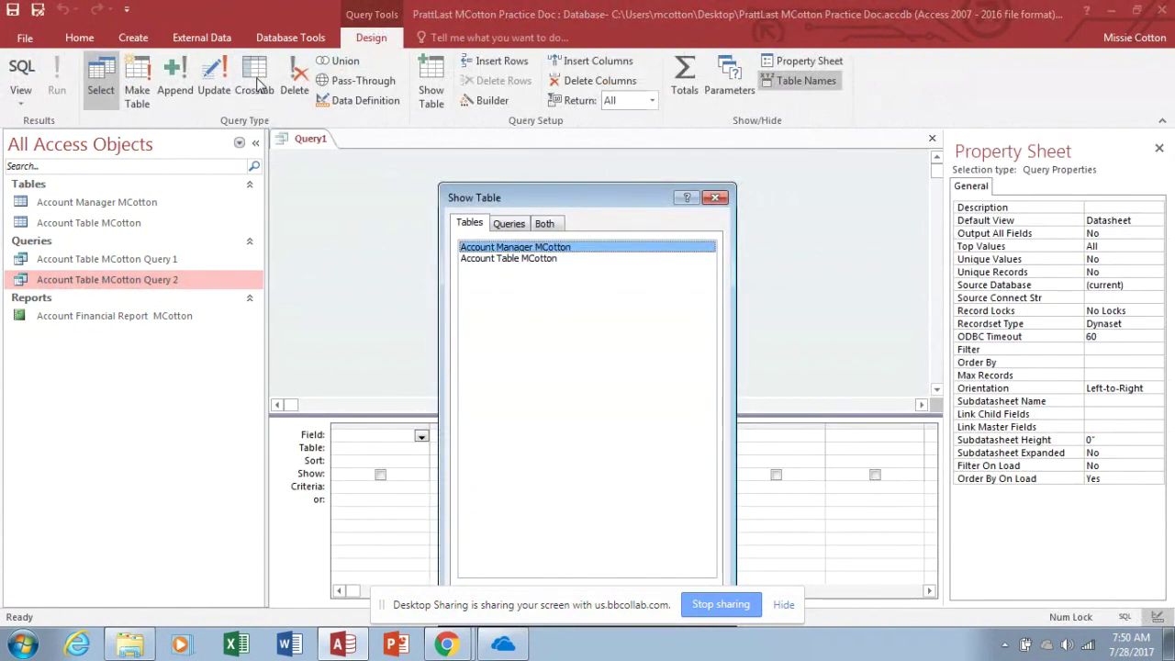
{"action": "left_click", "coordinate": [476, 259]}
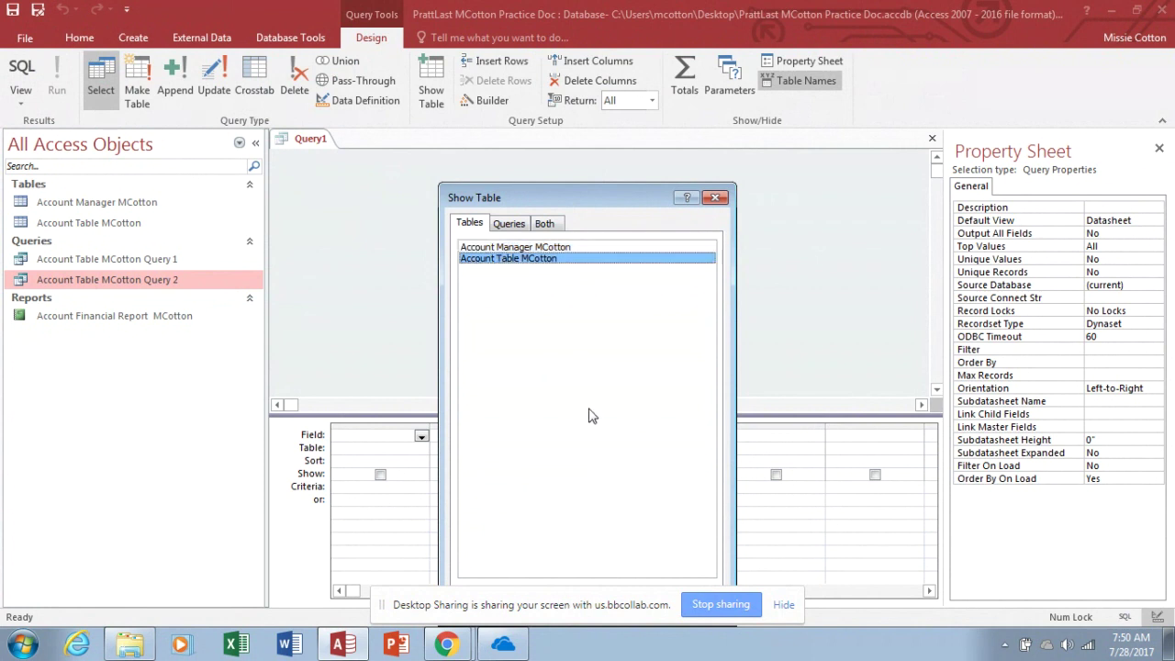
{"action": "left_click_drag", "start_coordinate": [627, 186], "coordinate": [631, 107]}
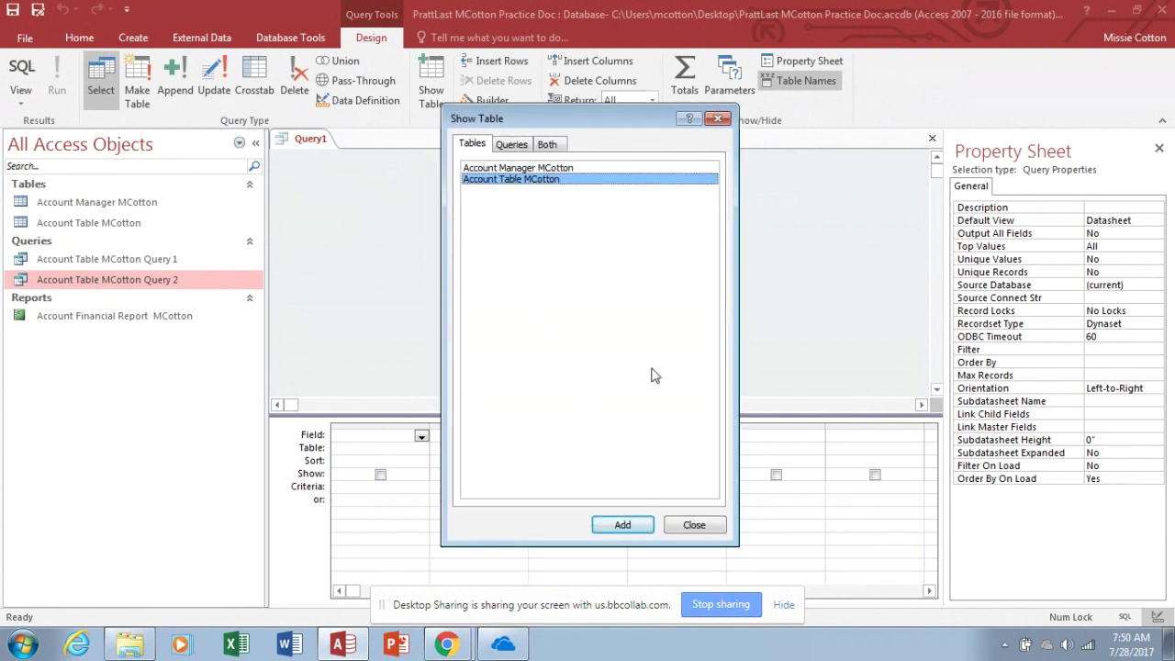
{"action": "left_click", "coordinate": [630, 530]}
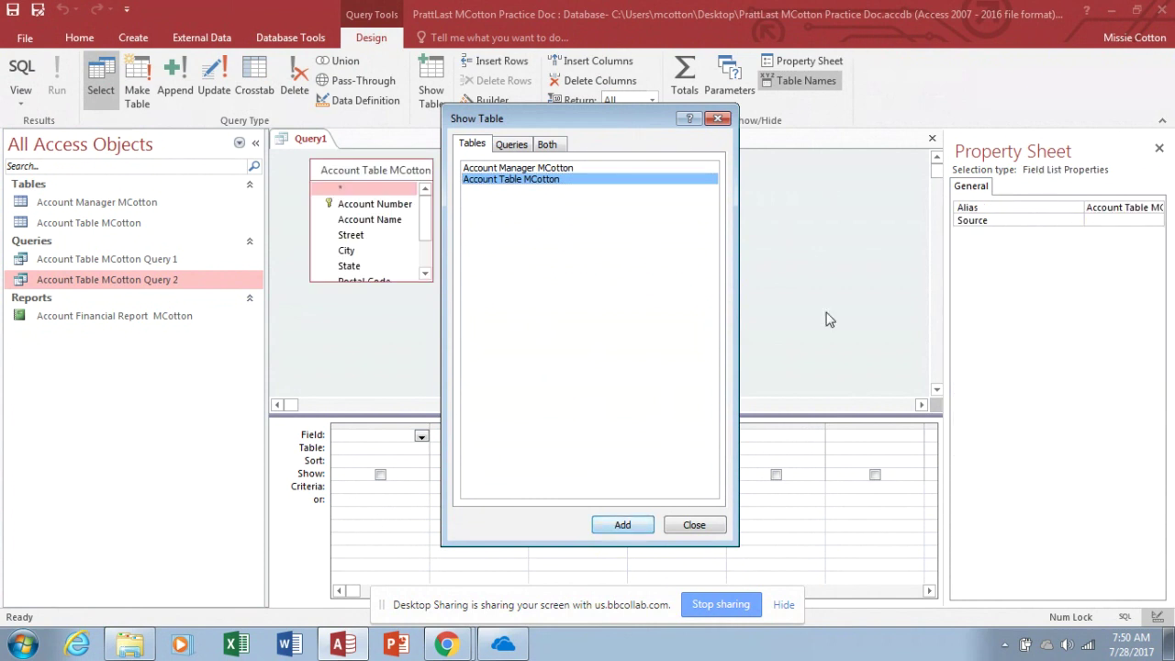
{"action": "left_click", "coordinate": [694, 524]}
{"action": "left_click", "coordinate": [1158, 149]}
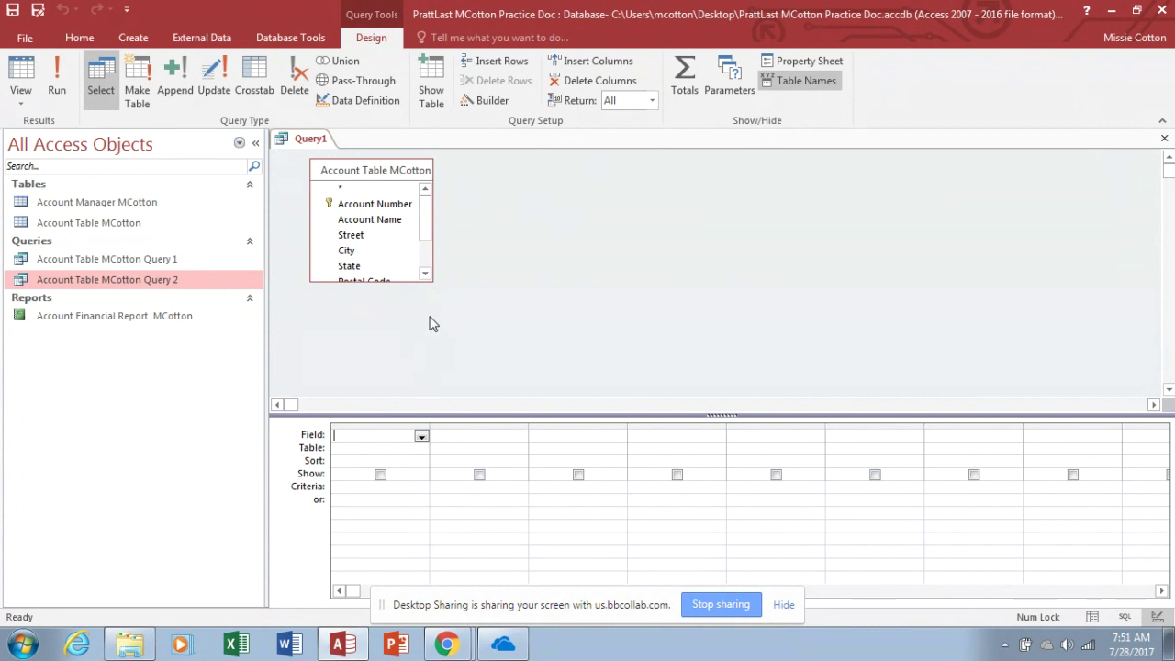
Enlarge the table's field list and add Account Number, Account Name, Amount Paid and Current Due to the query
{"action": "left_click", "coordinate": [425, 274]}
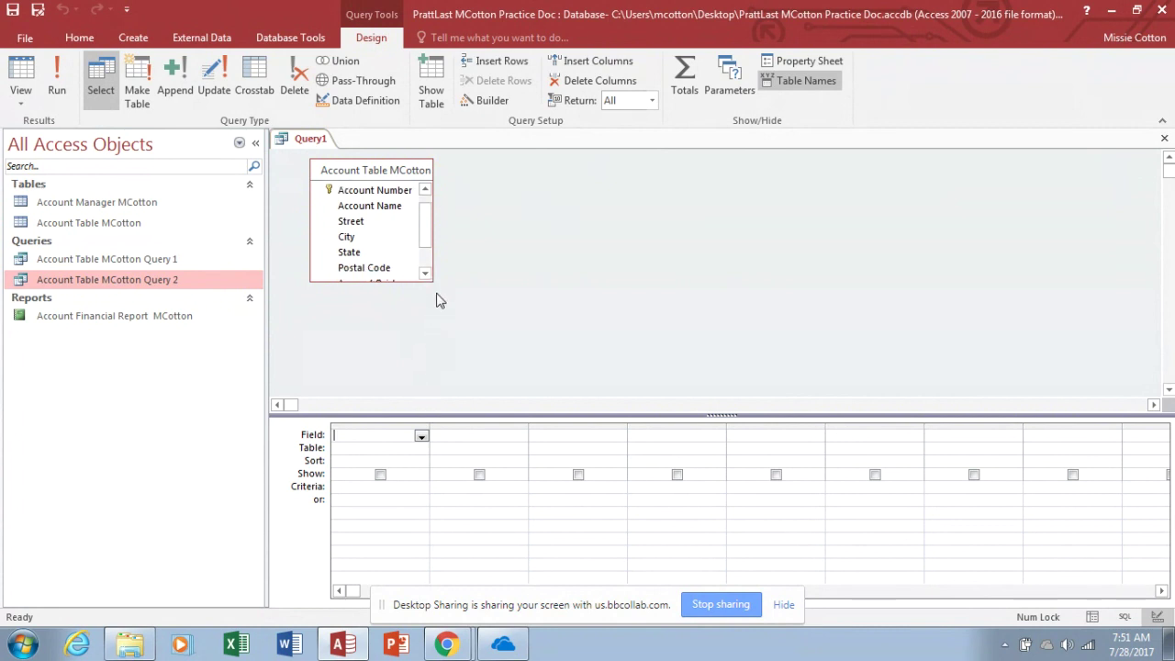
{"action": "left_click", "coordinate": [425, 274]}
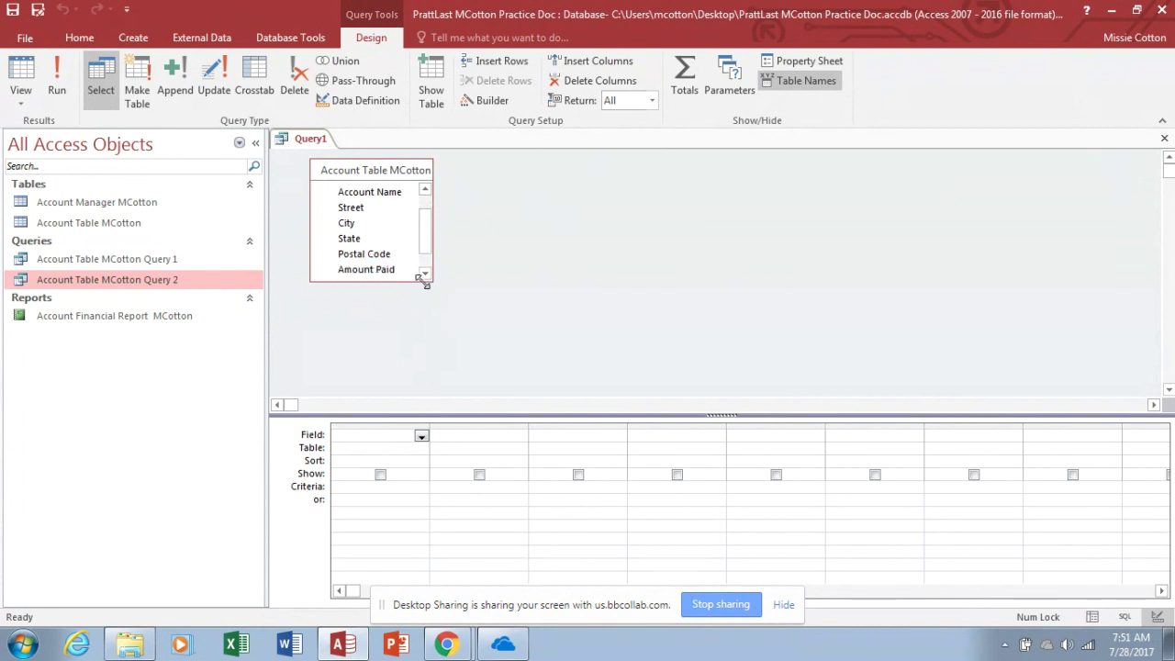
{"action": "left_click_drag", "start_coordinate": [424, 283], "coordinate": [482, 355]}
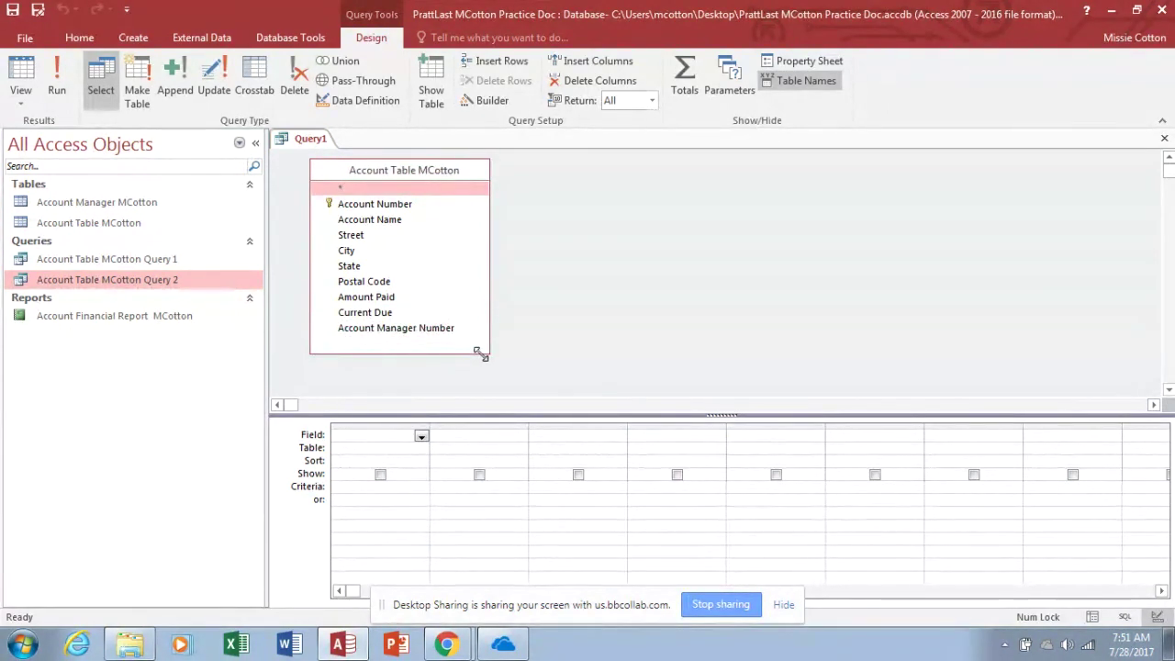
{"action": "left_click", "coordinate": [412, 207]}
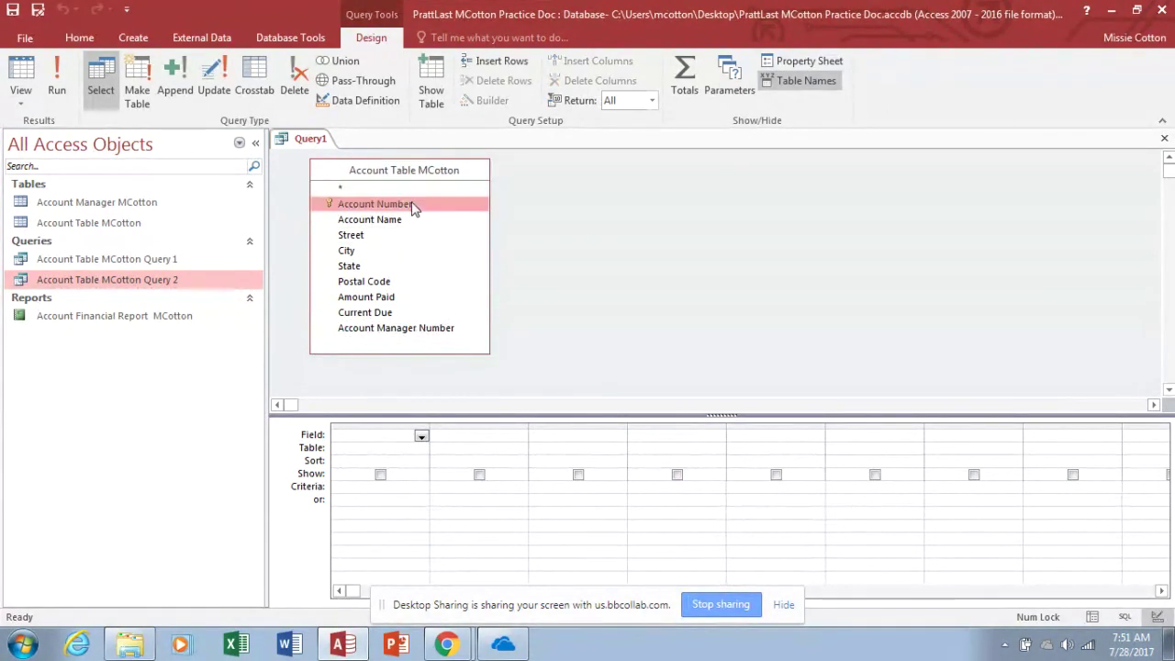
{"action": "double_click", "coordinate": [412, 206]}
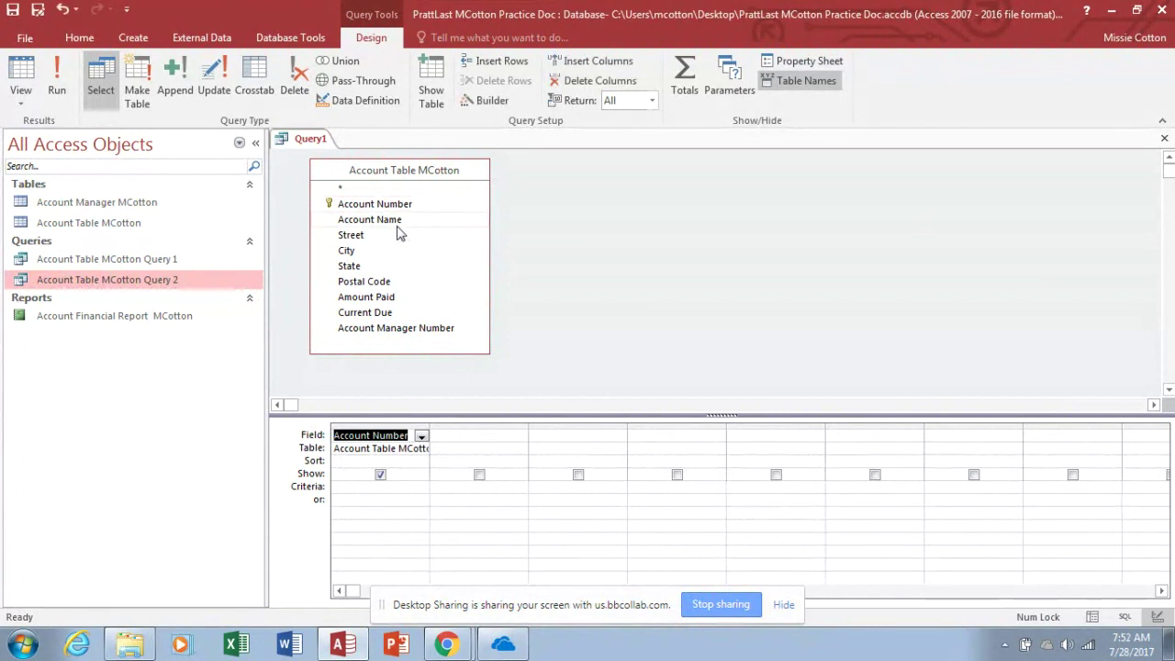
{"action": "double_click", "coordinate": [398, 224]}
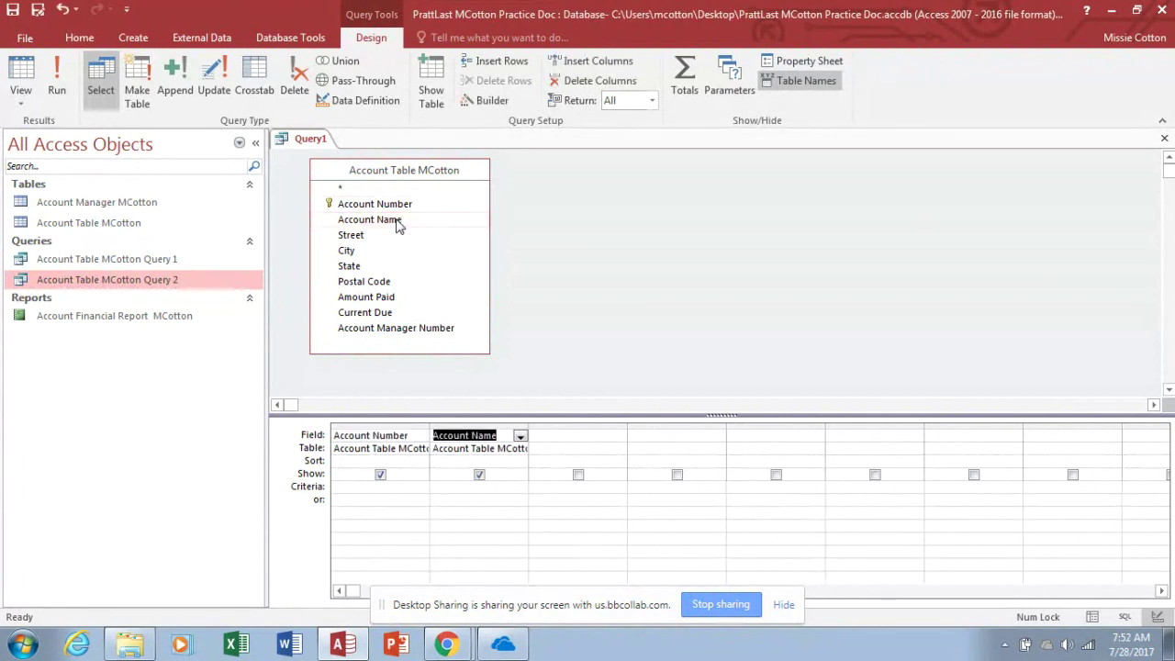
{"action": "double_click", "coordinate": [389, 300]}
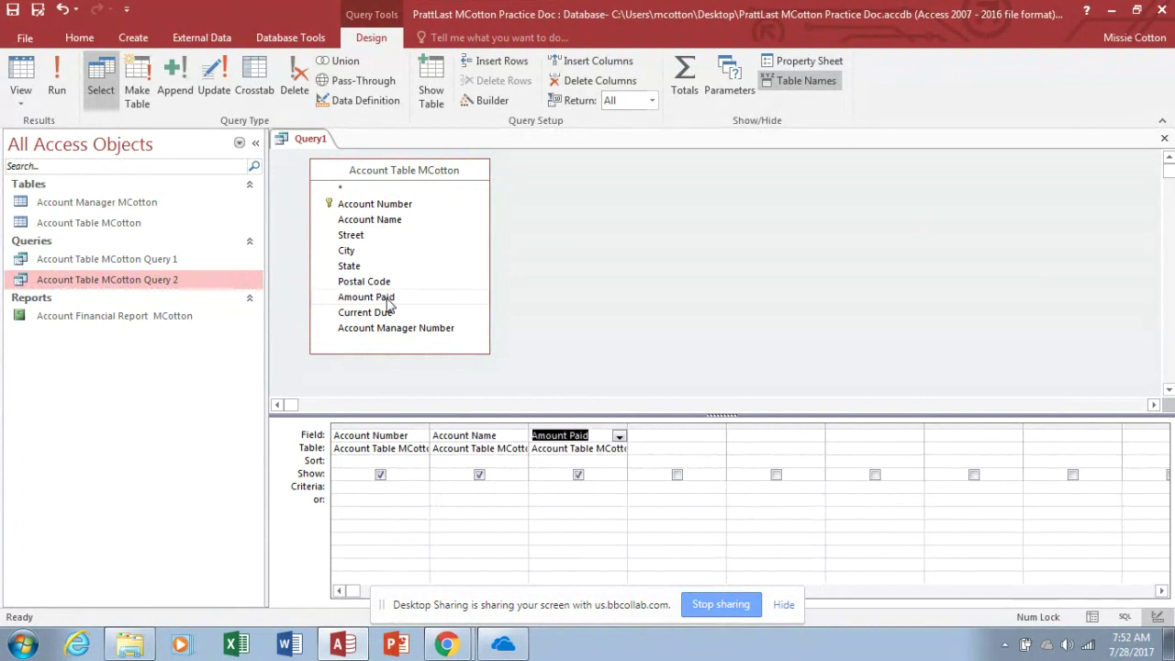
{"action": "double_click", "coordinate": [384, 314]}
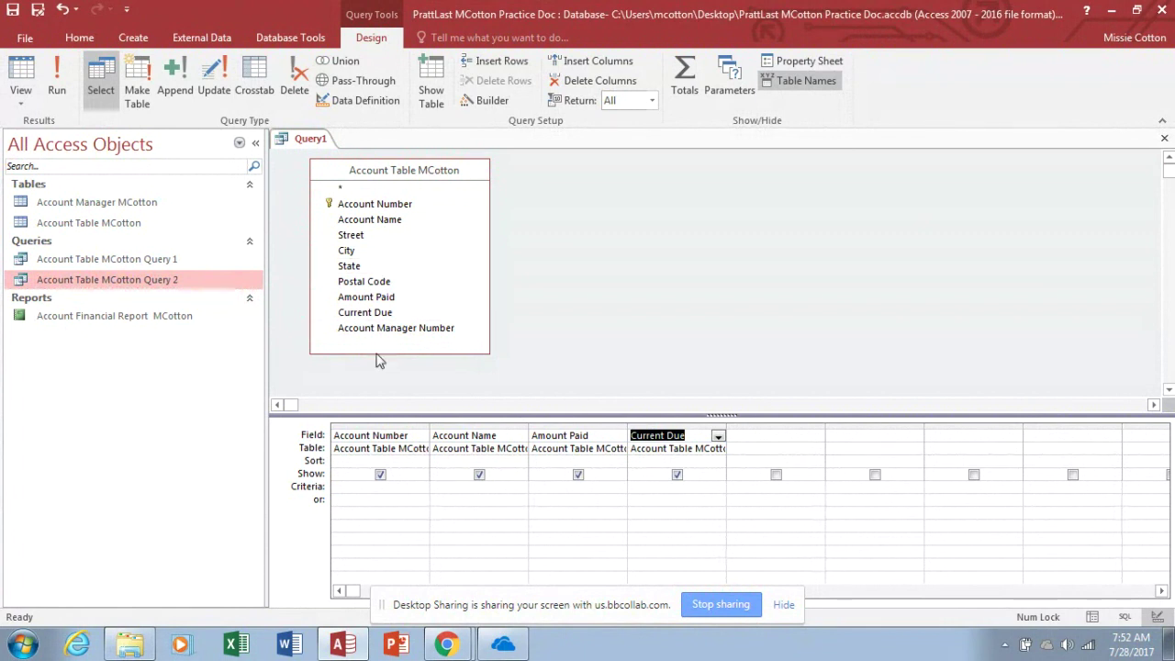
Enter the wanted account number as the Account Number criterion and run the query
{"action": "left_click", "coordinate": [345, 489]}
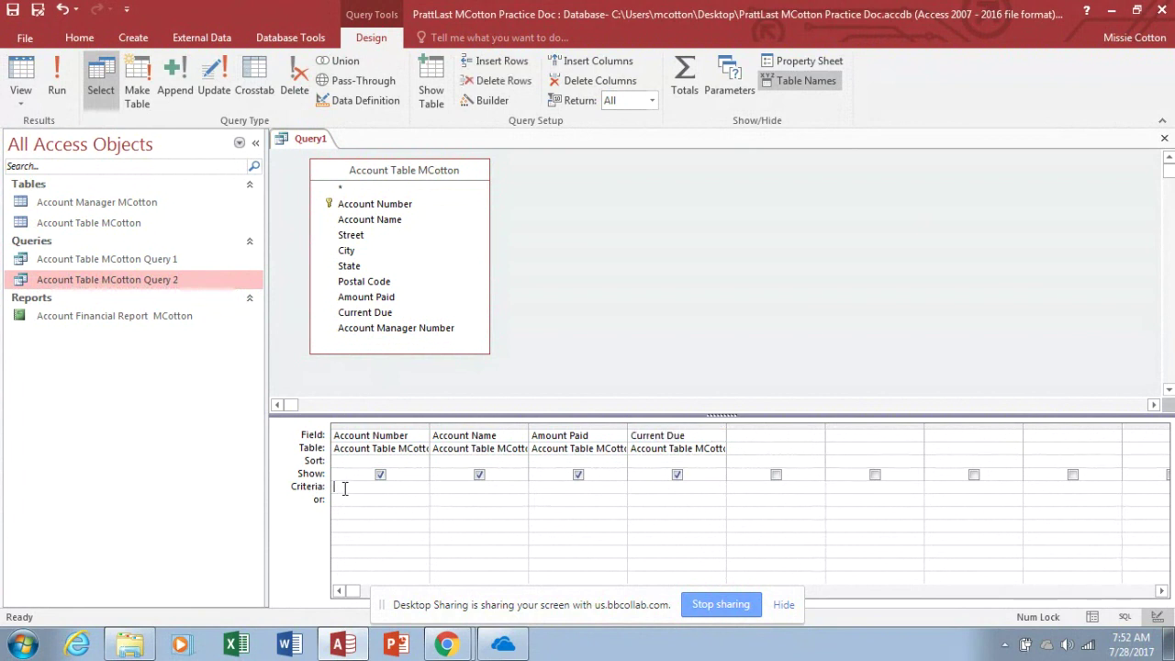
{"action": "type", "text": "JM323"}
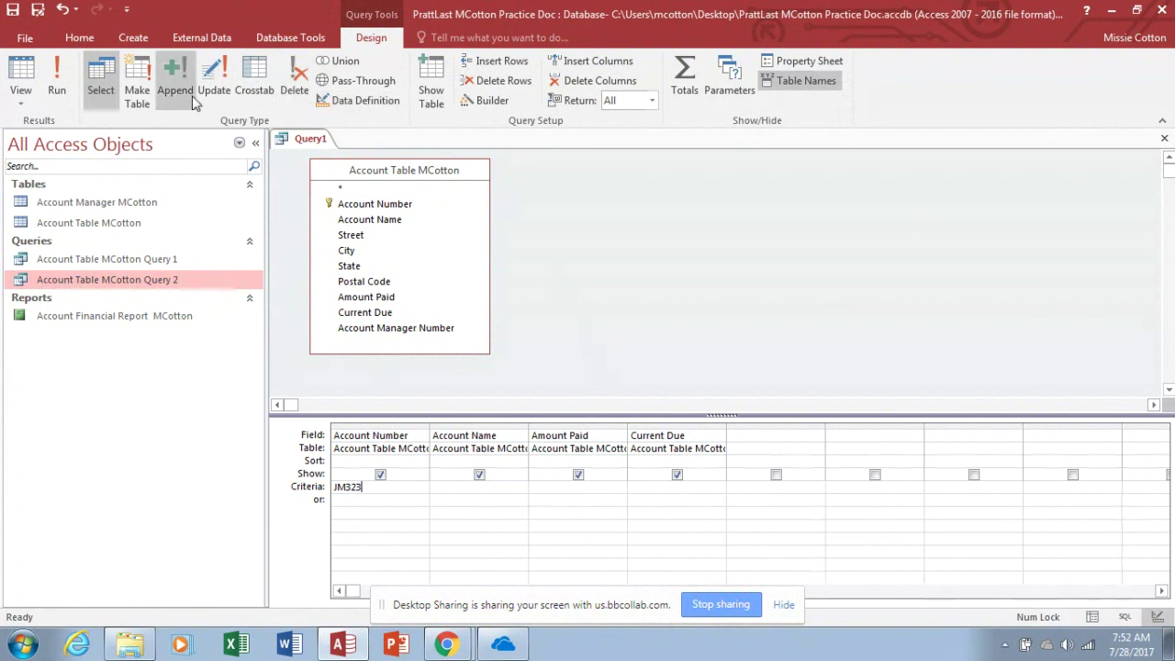
{"action": "left_click", "coordinate": [69, 67]}
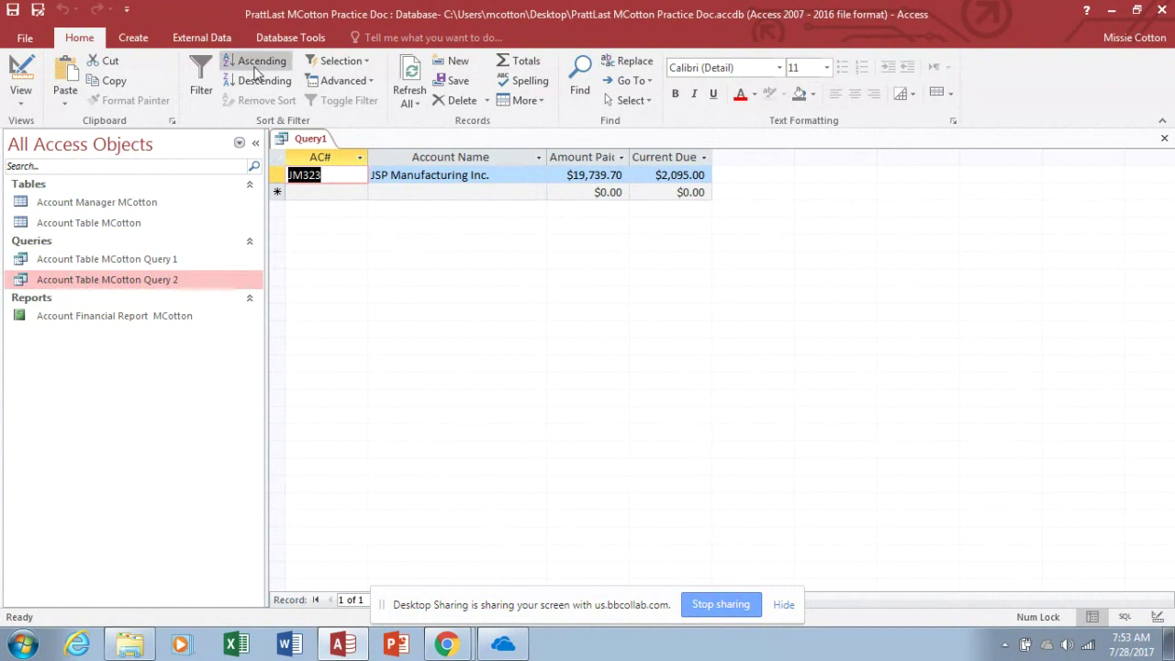
Save the query under the name PrattLast, the author's initial and surname, and Query 01
{"action": "left_click", "coordinate": [38, 9]}
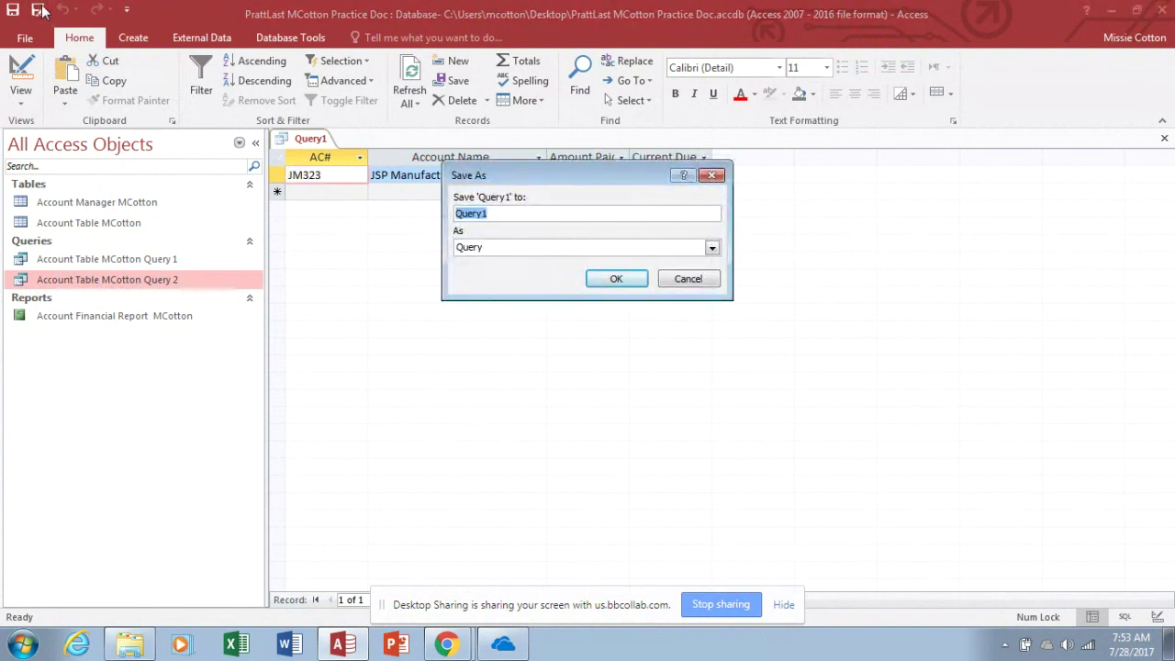
{"action": "type", "text": "PrattLast MCotto"}
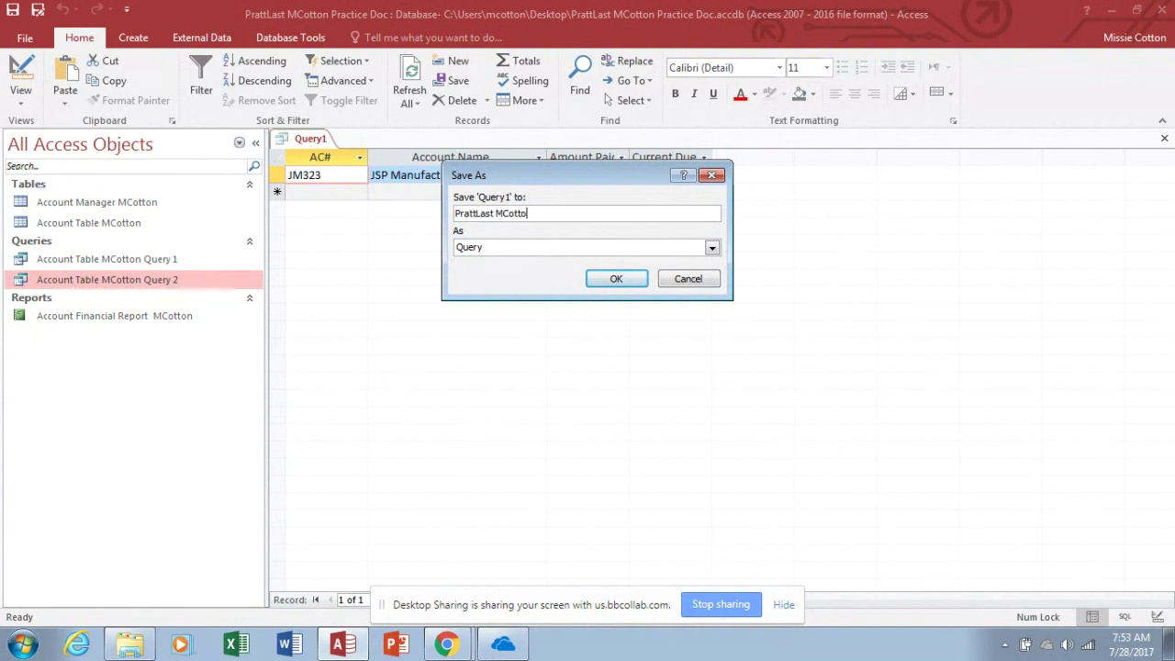
{"action": "type", "text": "n Query 01"}
{"action": "left_click", "coordinate": [633, 279]}
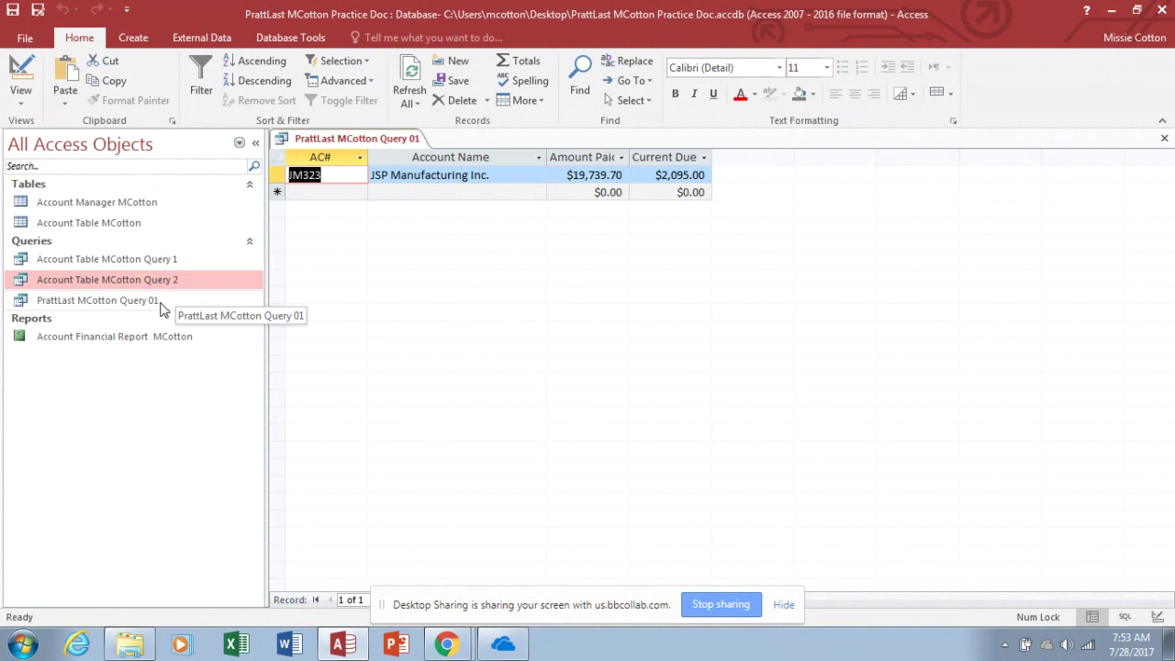
Return the query to Design view and clear the Account Number criterion
{"action": "left_click", "coordinate": [22, 78]}
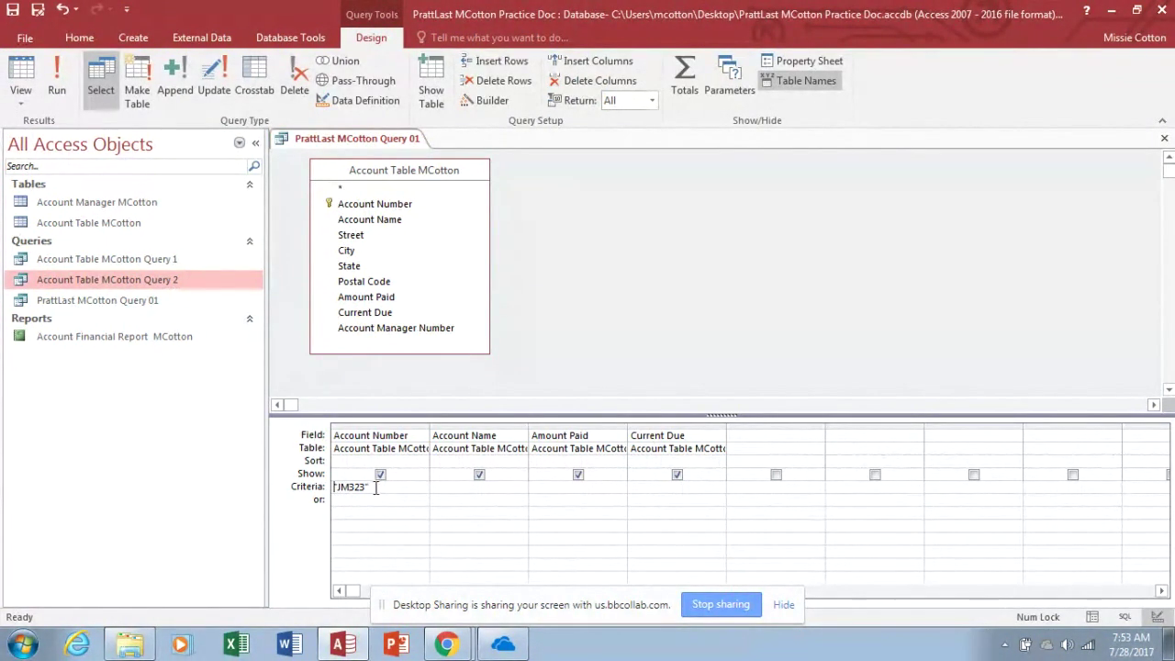
{"action": "left_click_drag", "start_coordinate": [374, 487], "coordinate": [336, 488]}
{"action": "left_click", "coordinate": [336, 487]}
{"action": "key", "text": "BackSpace"}
{"action": "key", "text": "BackSpace"}
{"action": "key", "text": "BackSpace"}
{"action": "key", "text": "BackSpace"}
{"action": "key", "text": "BackSpace"}
{"action": "key", "text": "BackSpace"}
{"action": "key", "text": "BackSpace"}
Set the Account Name criterion to the wildcard K* and run the query
{"action": "left_click", "coordinate": [371, 487]}
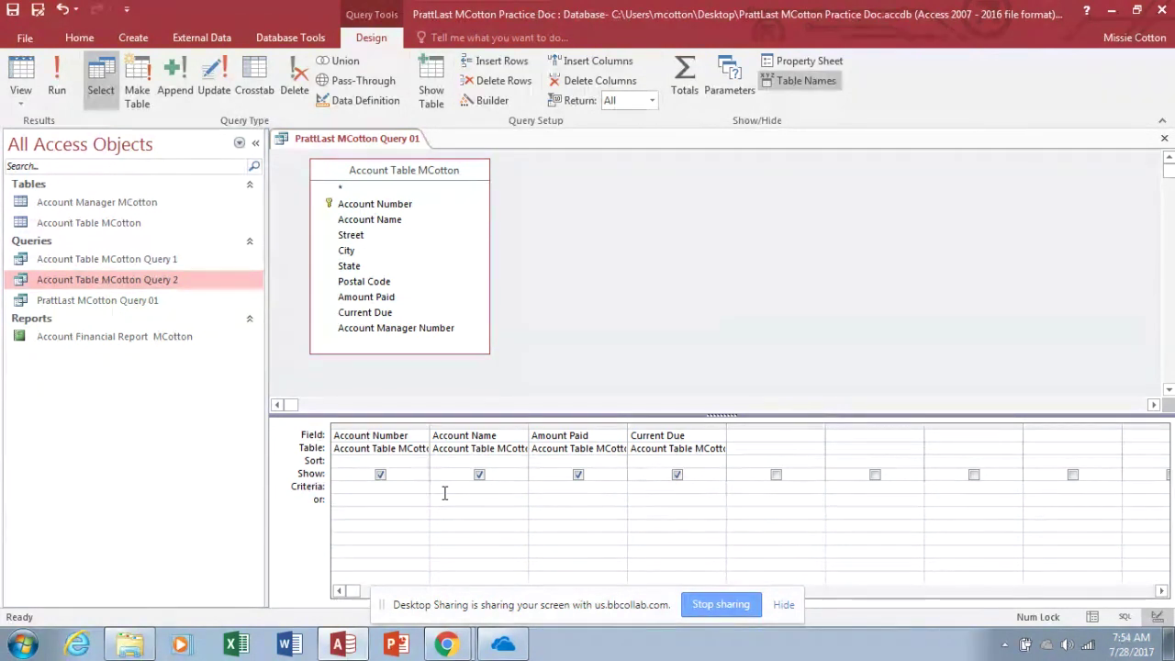
{"action": "type", "text": "K"}
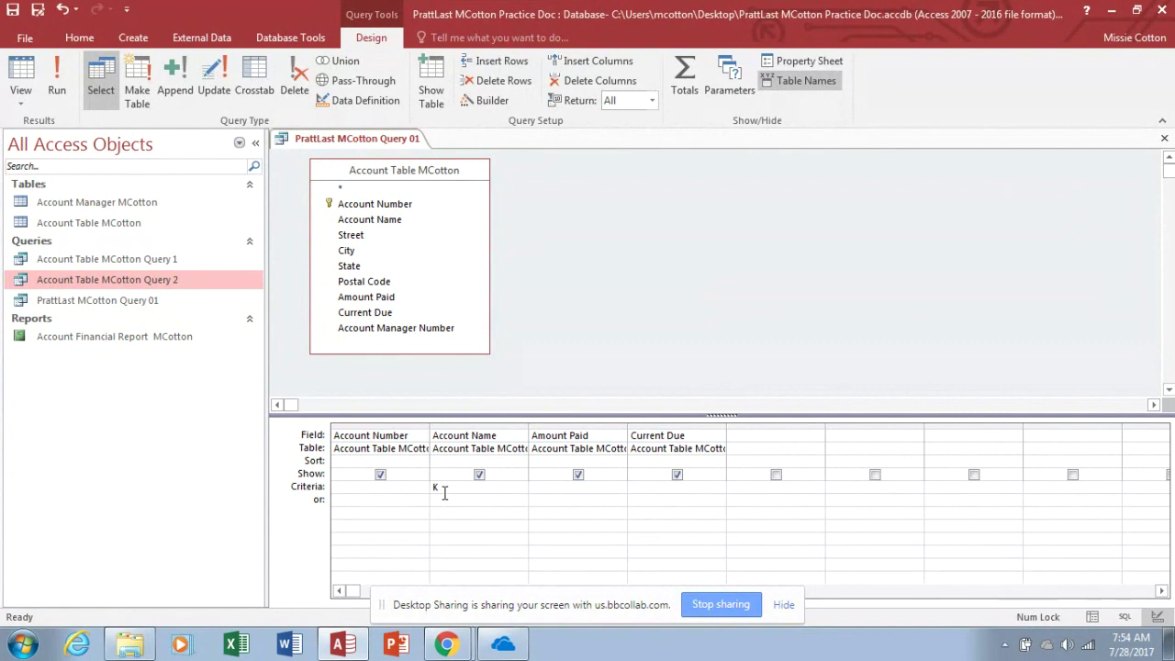
{"action": "type", "text": "*"}
{"action": "left_click", "coordinate": [59, 79]}
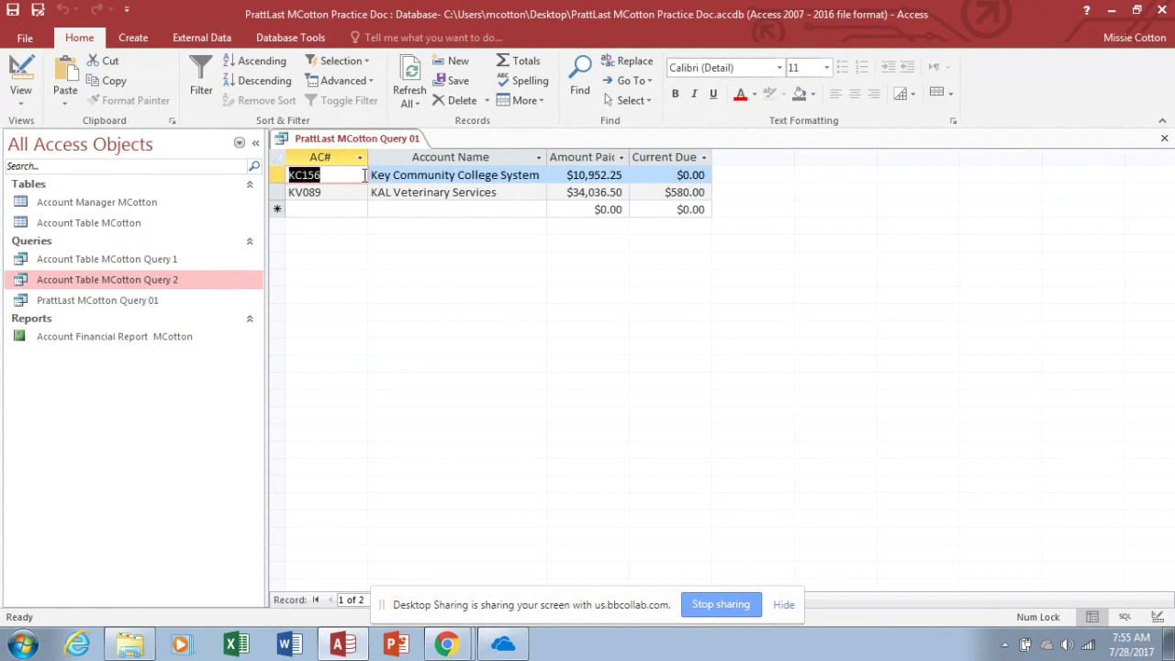
Save a copy of the query under the same name without "Copy of", ending in Query 02
{"action": "left_click", "coordinate": [38, 10]}
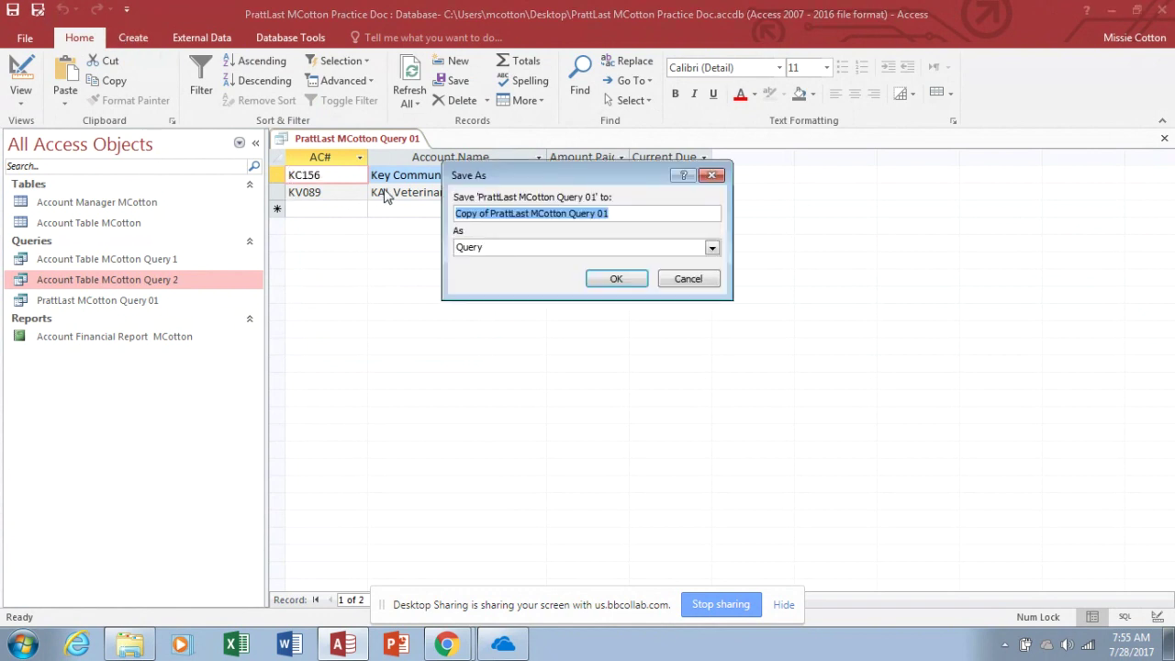
{"action": "left_click", "coordinate": [491, 214]}
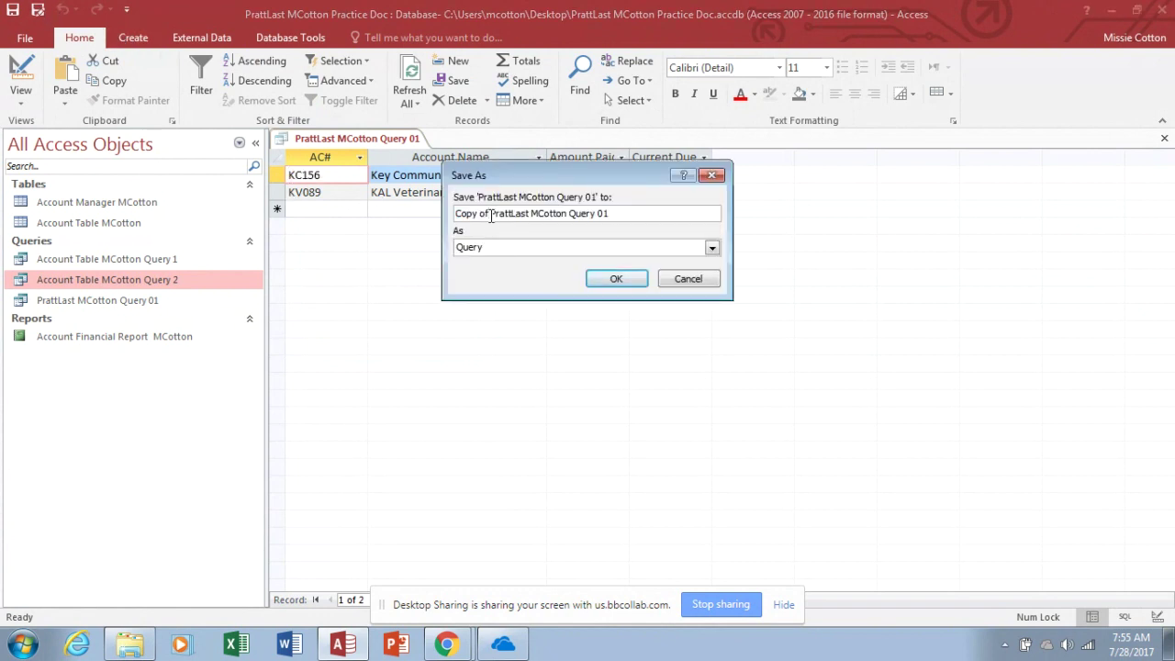
{"action": "key", "text": "BackSpace"}
{"action": "key", "text": "BackSpace"}
{"action": "key", "text": "BackSpace"}
{"action": "key", "text": "BackSpace"}
{"action": "key", "text": "BackSpace"}
{"action": "key", "text": "BackSpace"}
{"action": "key", "text": "BackSpace"}
{"action": "key", "text": "BackSpace"}
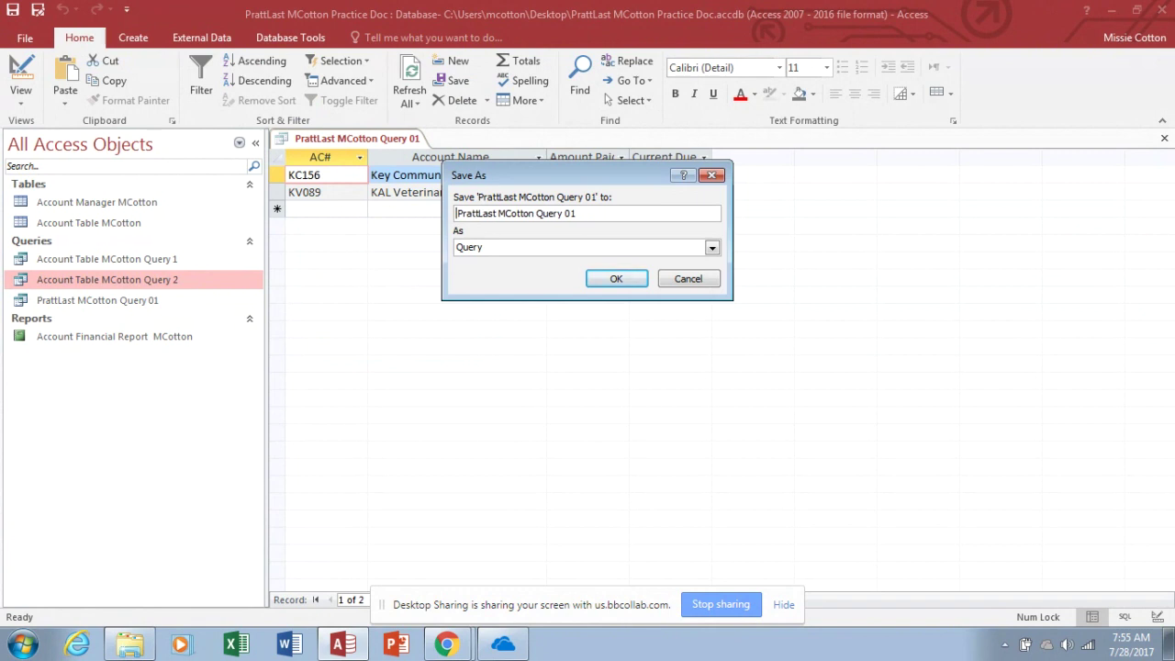
{"action": "key", "text": "End"}
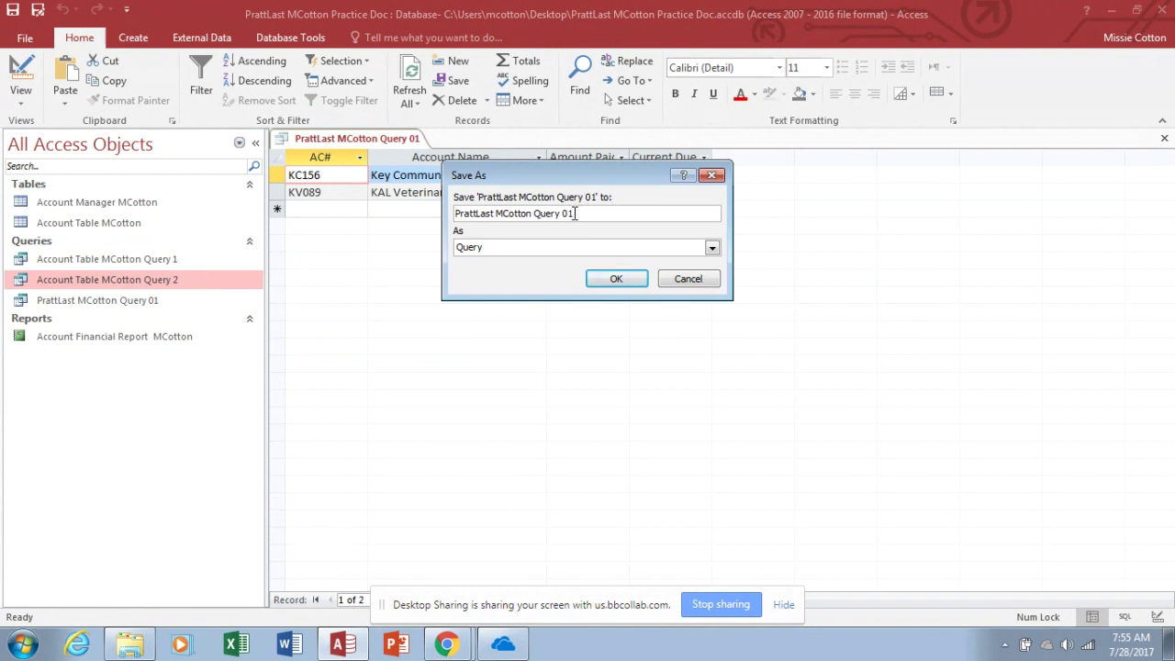
{"action": "key", "text": "BackSpace"}
{"action": "type", "text": "2"}
{"action": "left_click", "coordinate": [617, 279]}
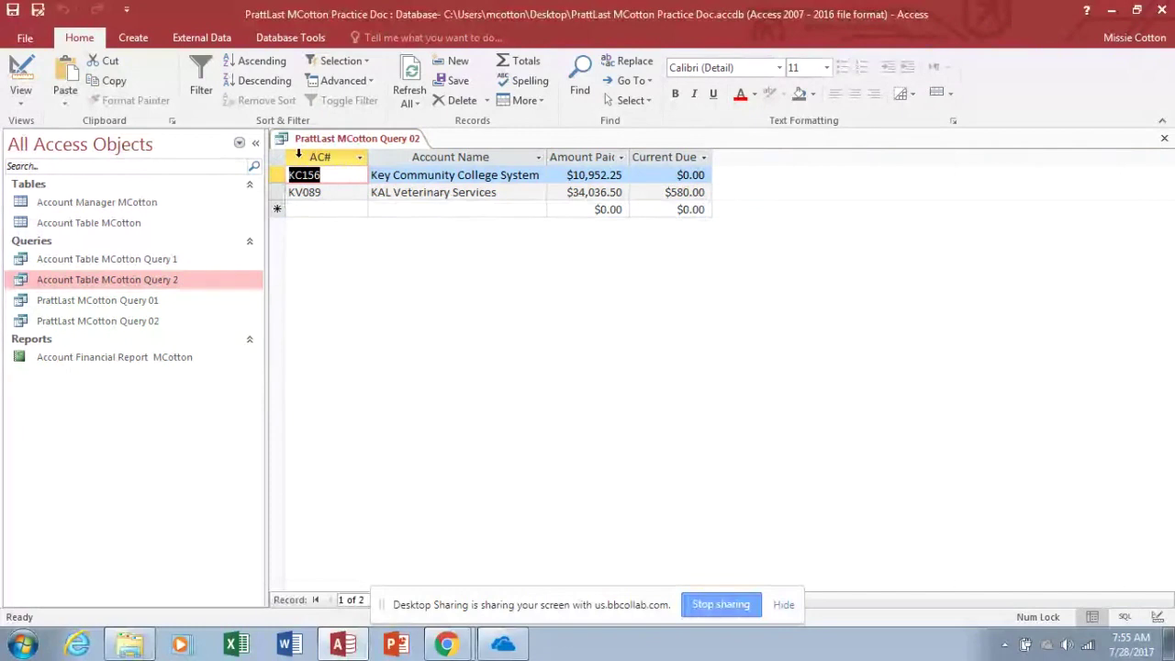
Return the Query 02 design to editing and clear its Account Name criterion
{"action": "left_click", "coordinate": [20, 75]}
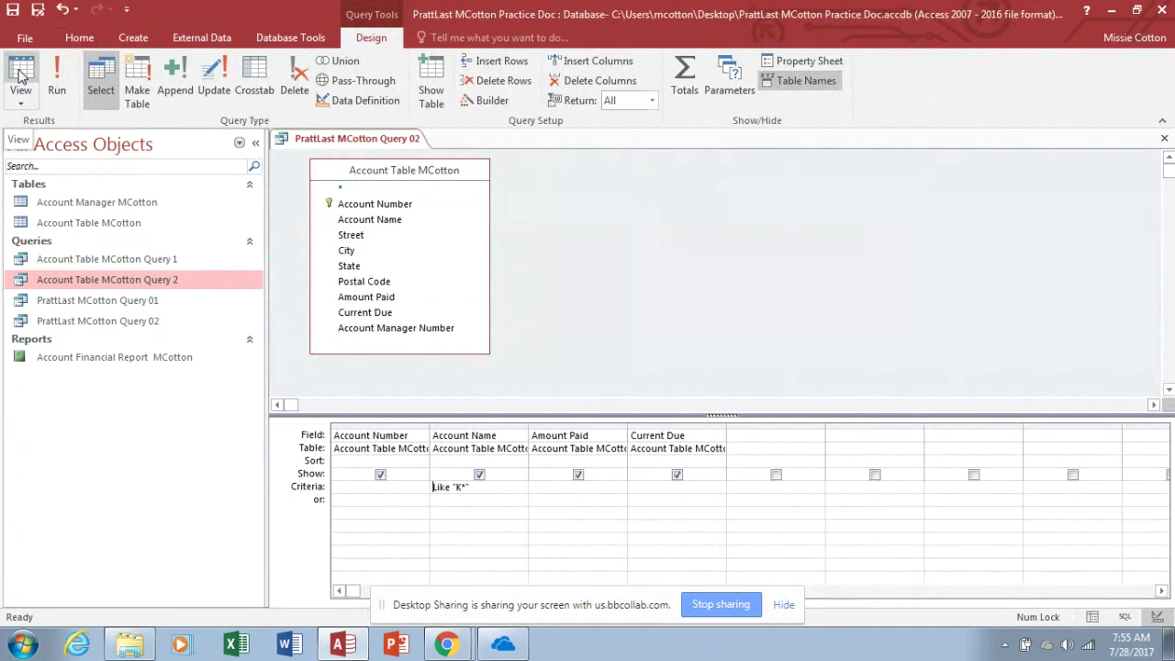
{"action": "left_click", "coordinate": [477, 488]}
{"action": "key", "text": "BackSpace"}
{"action": "key", "text": "BackSpace"}
{"action": "key", "text": "BackSpace"}
{"action": "key", "text": "BackSpace"}
{"action": "key", "text": "BackSpace"}
{"action": "key", "text": "BackSpace"}
{"action": "key", "text": "BackSpace"}
{"action": "key", "text": "BackSpace"}
{"action": "key", "text": "BackSpace"}
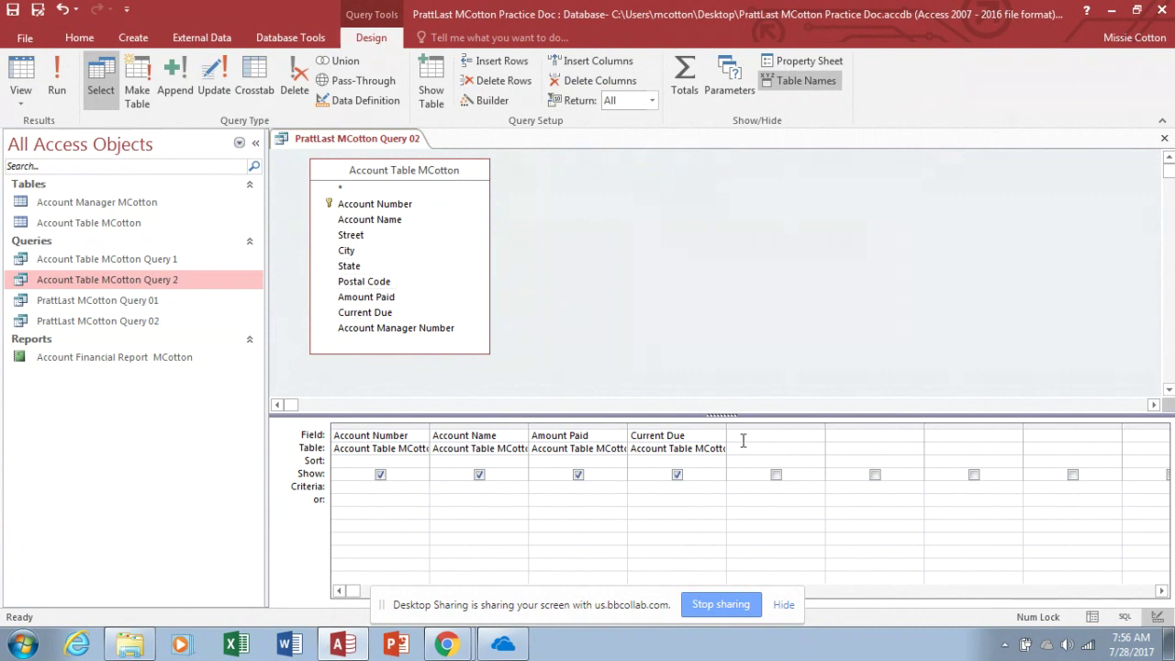
Add the City field in the first empty query column and set its criterion to Granger
{"action": "left_click", "coordinate": [811, 435]}
{"action": "left_click", "coordinate": [817, 436]}
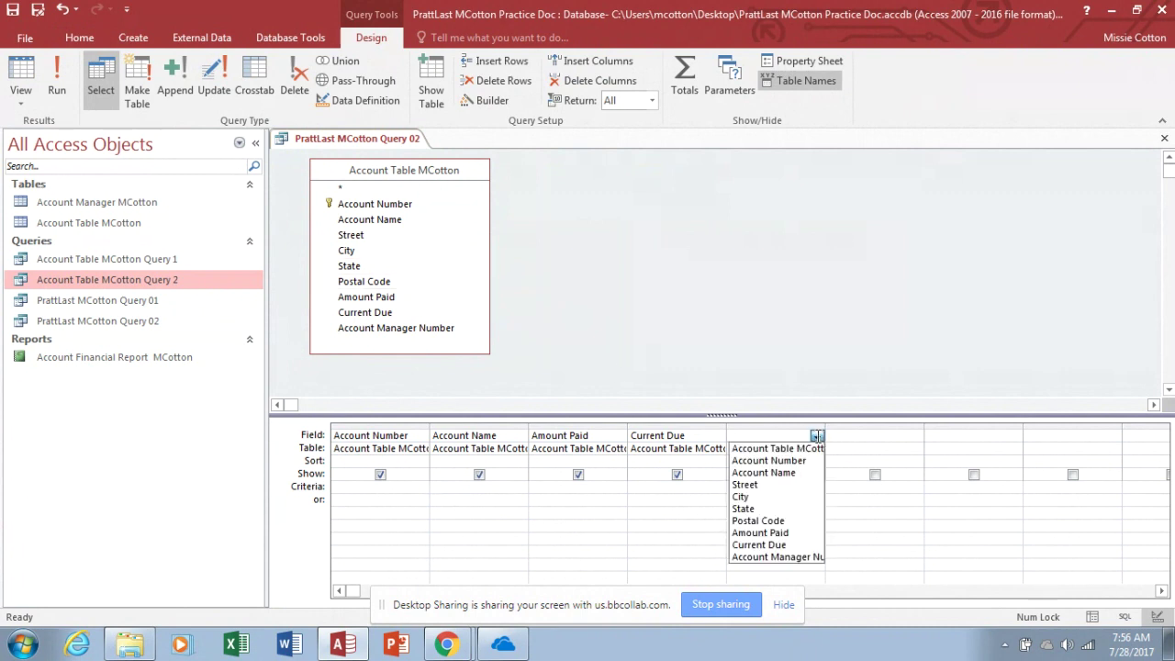
{"action": "left_click", "coordinate": [793, 498]}
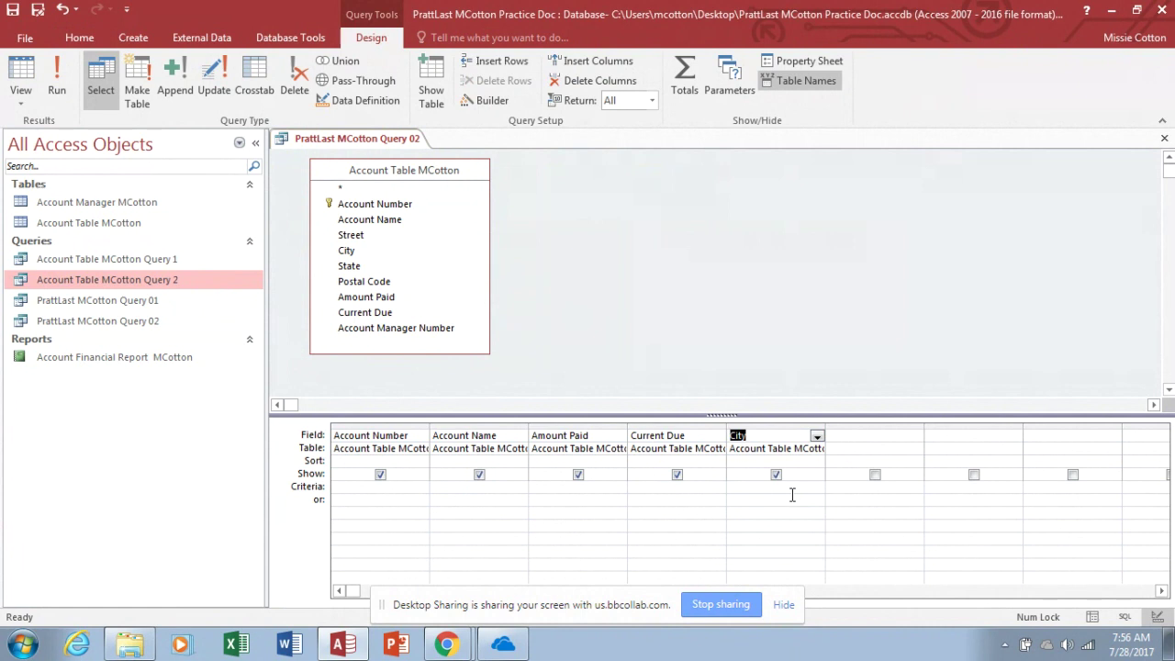
{"action": "left_click", "coordinate": [748, 489]}
{"action": "type", "text": "Granger"}
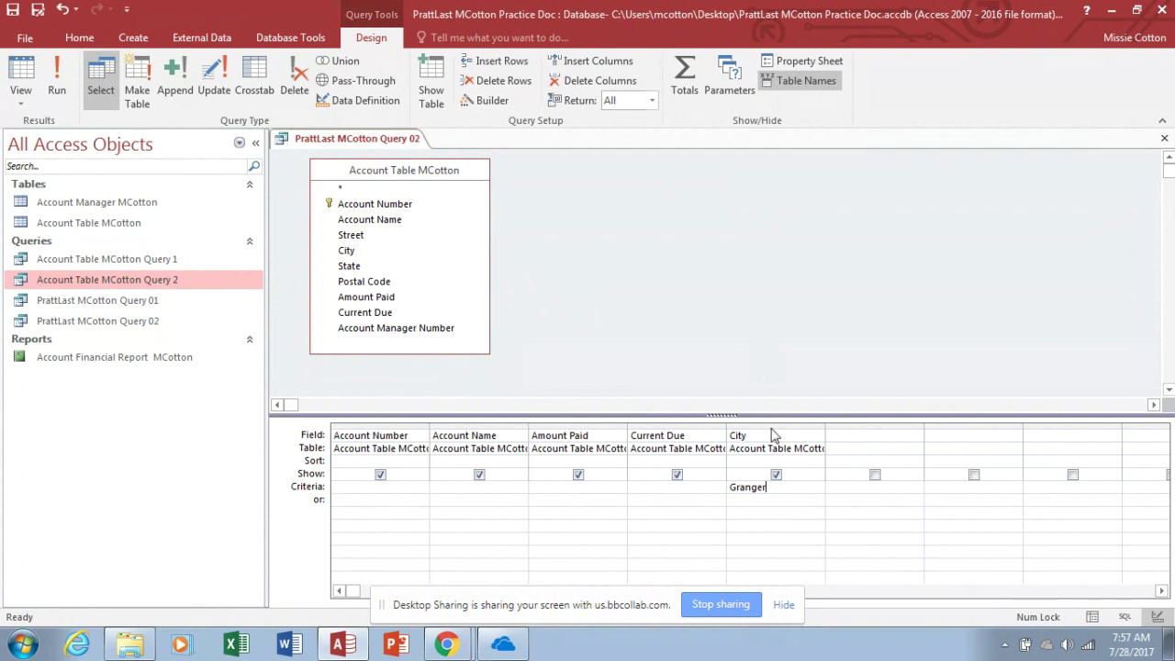
Exclude the City column from the query results while keeping its Granger criterion, and run the query
{"action": "left_click", "coordinate": [766, 486]}
{"action": "left_click", "coordinate": [775, 478]}
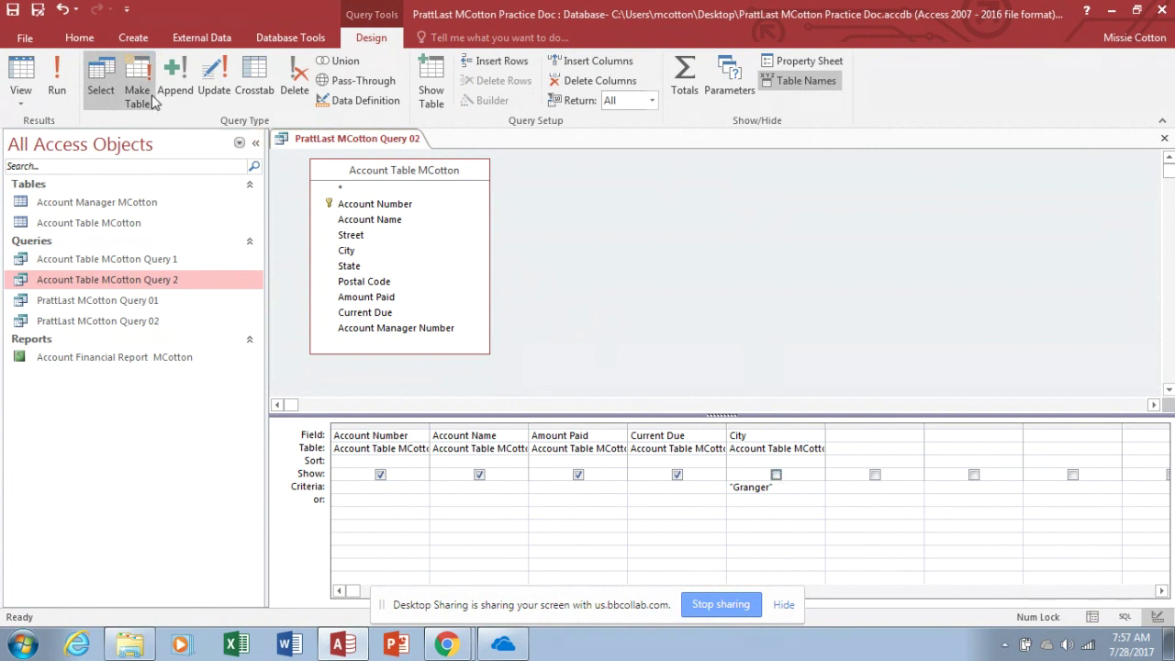
{"action": "left_click", "coordinate": [57, 78]}
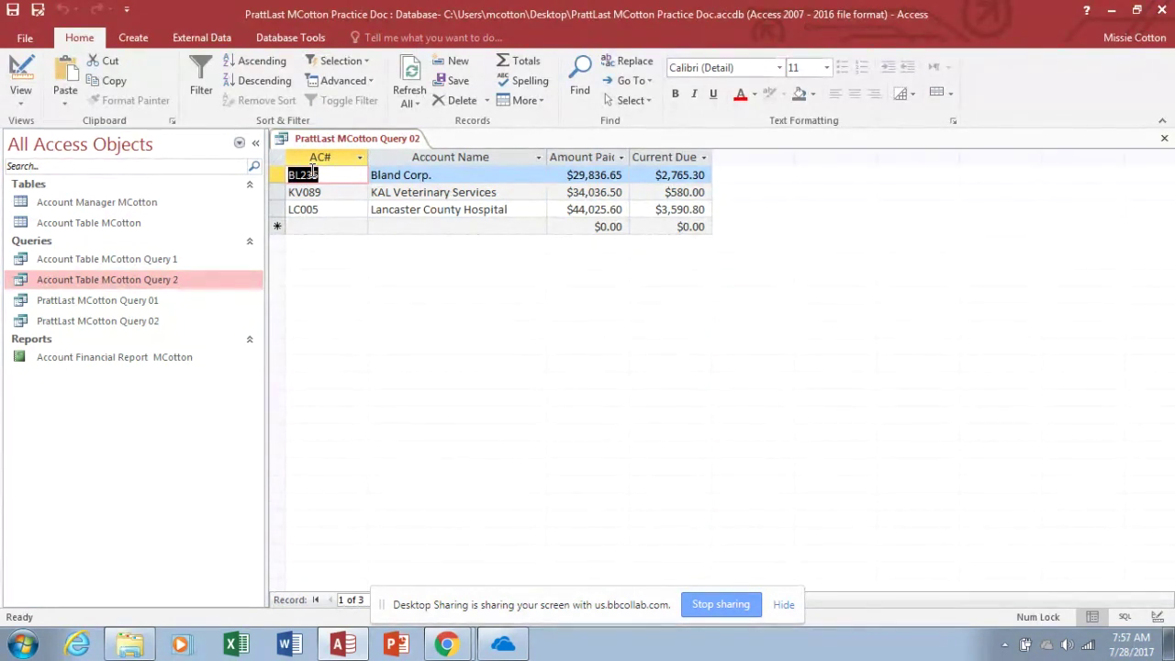
Save a copy of the city query under the same name without "Copy of", ending in Query 03
{"action": "left_click", "coordinate": [39, 9]}
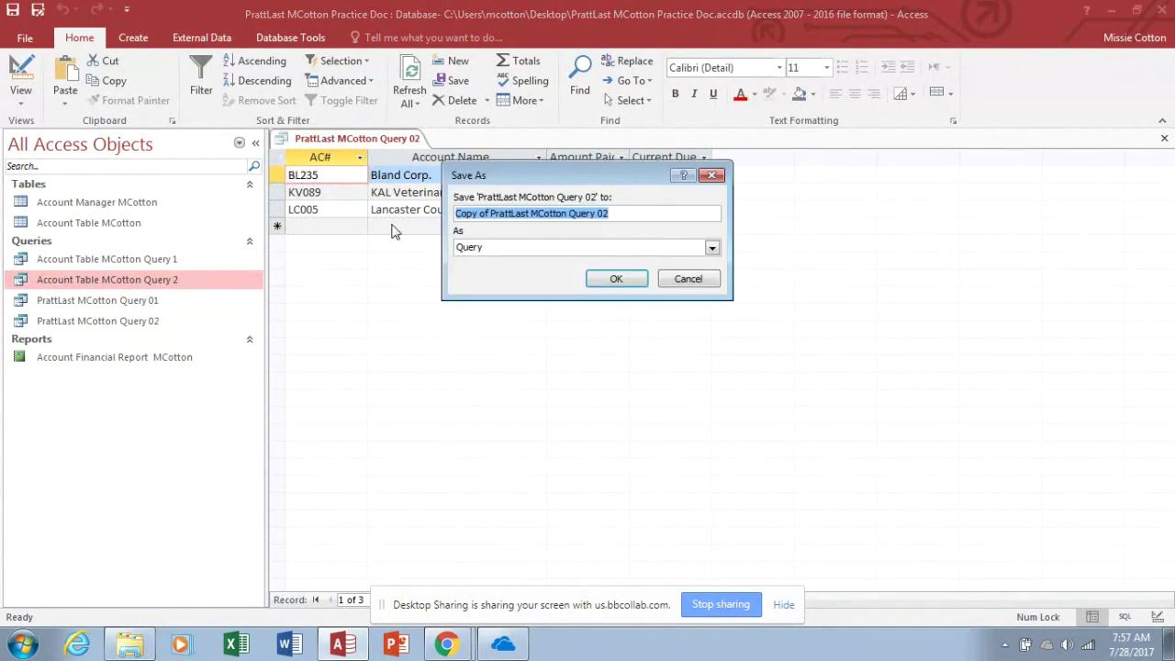
{"action": "left_click", "coordinate": [492, 214]}
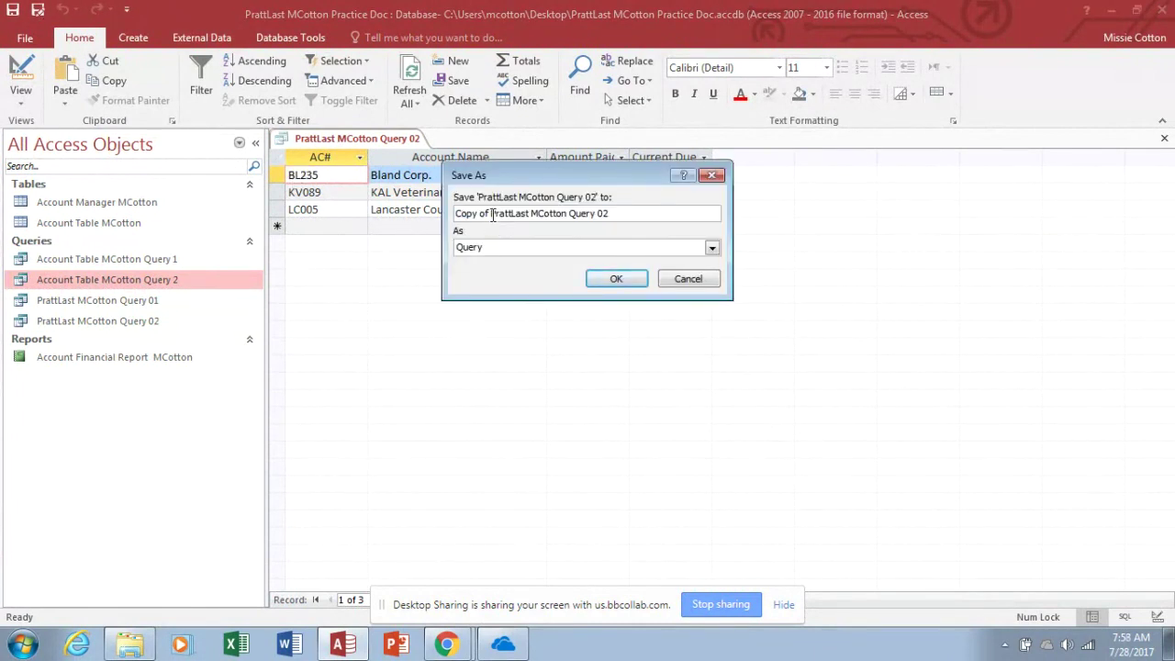
{"action": "key", "text": "BackSpace"}
{"action": "key", "text": "BackSpace"}
{"action": "key", "text": "BackSpace"}
{"action": "key", "text": "BackSpace"}
{"action": "key", "text": "BackSpace"}
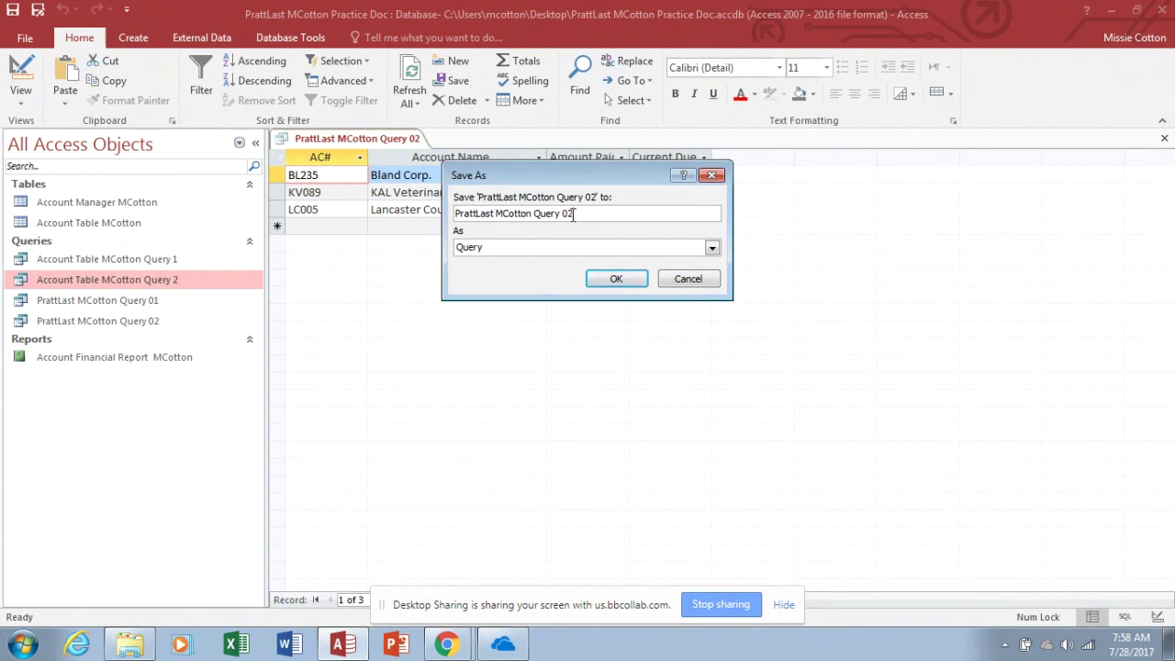
{"action": "key", "text": "BackSpace"}
{"action": "type", "text": "3"}
{"action": "left_click", "coordinate": [612, 280]}
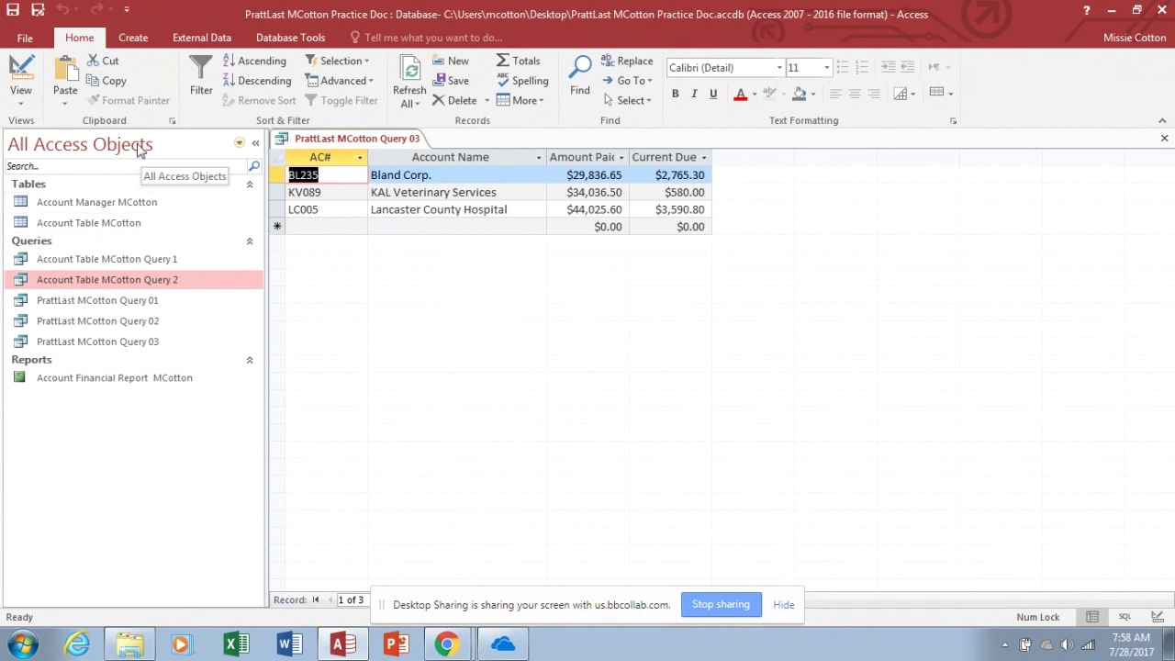
Return the Query 03 design to editing and replace its City criterion with the parameter prompt [Enter City]
{"action": "left_click", "coordinate": [24, 82]}
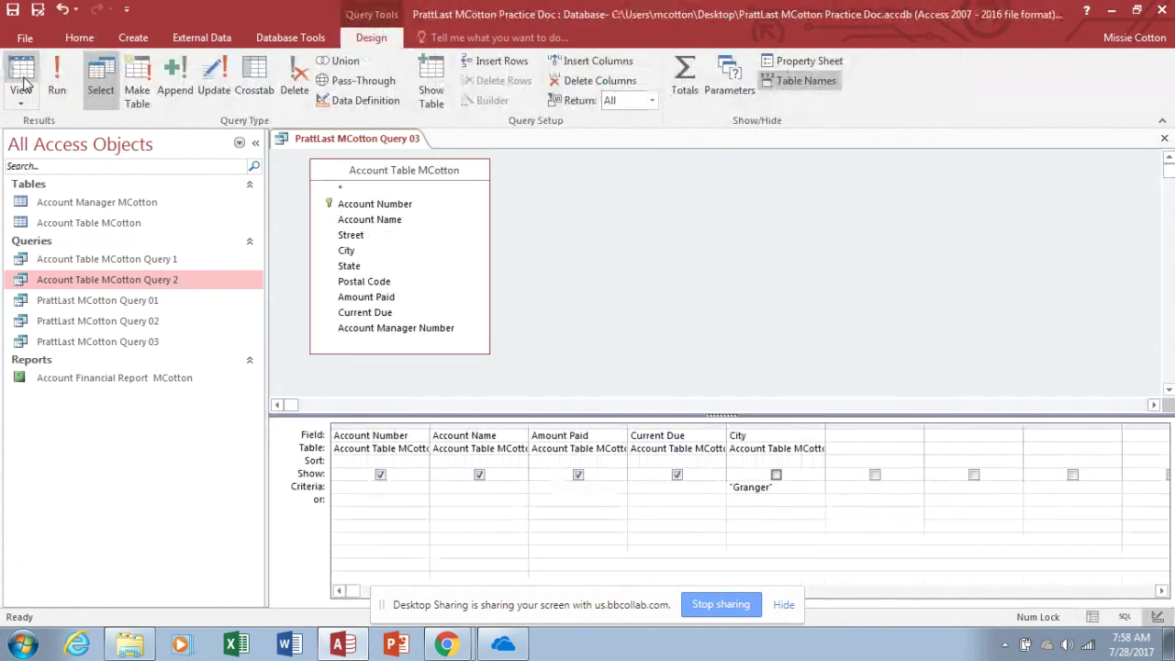
{"action": "left_click", "coordinate": [777, 488]}
{"action": "key", "text": "BackSpace"}
{"action": "key", "text": "BackSpace"}
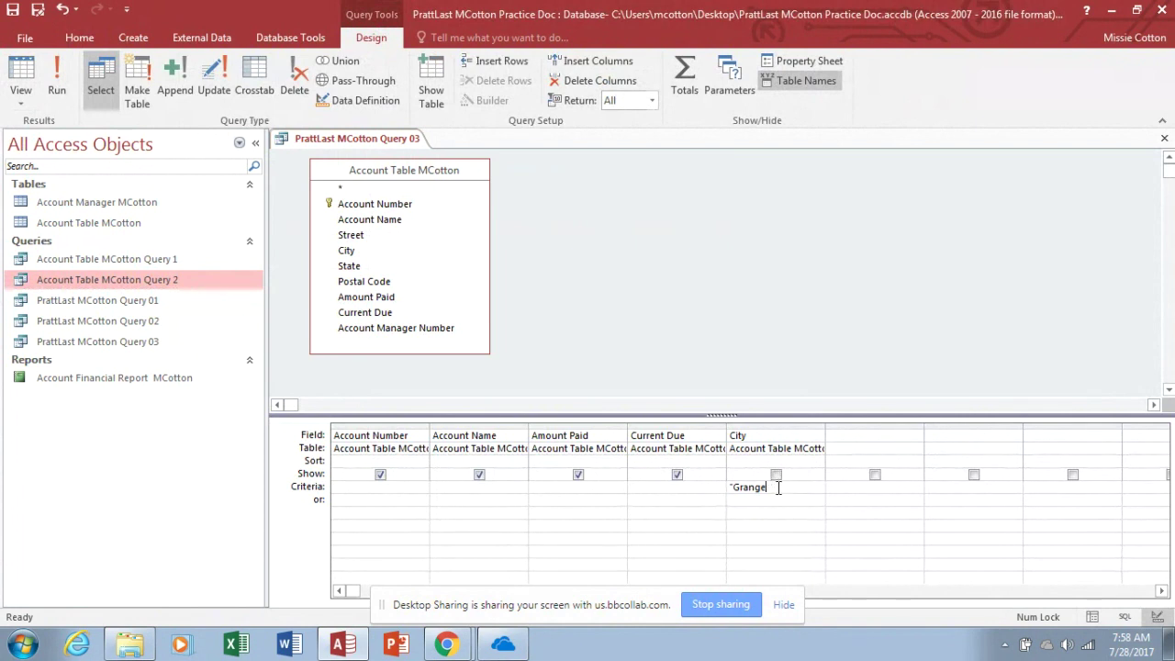
{"action": "key", "text": "BackSpace"}
{"action": "key", "text": "BackSpace"}
{"action": "key", "text": "BackSpace"}
{"action": "key", "text": "BackSpace"}
{"action": "key", "text": "BackSpace"}
{"action": "key", "text": "BackSpace"}
{"action": "key", "text": "BackSpace"}
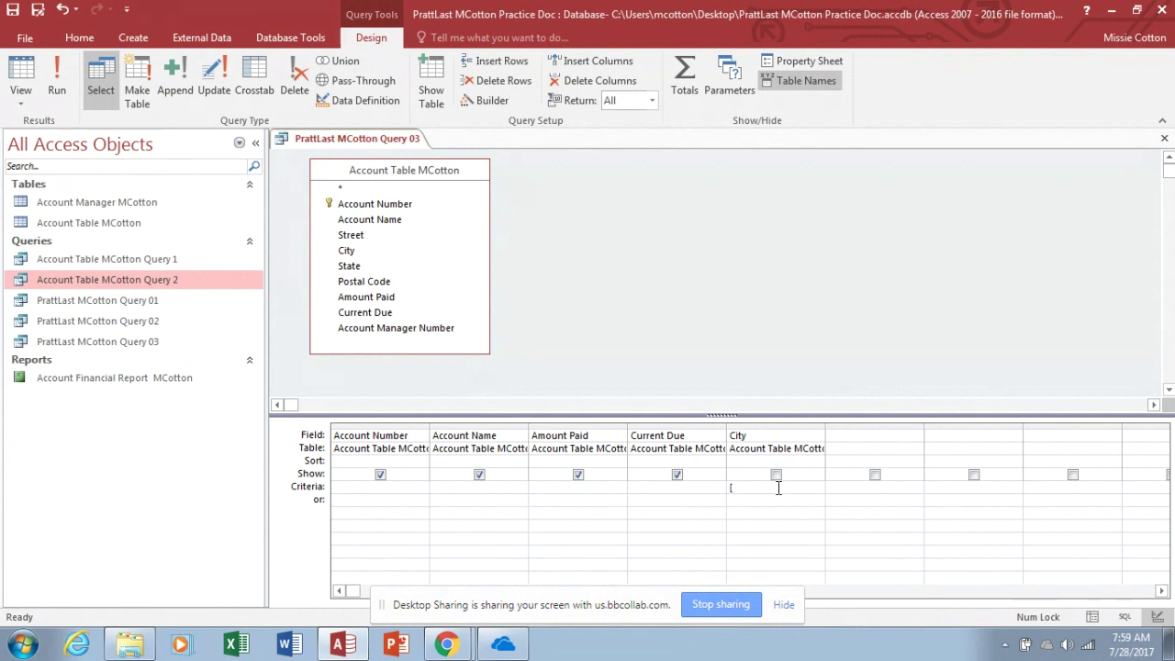
{"action": "type", "text": "Enter City]"}
Run the parameter query with Wells as the city value
{"action": "left_click", "coordinate": [57, 91]}
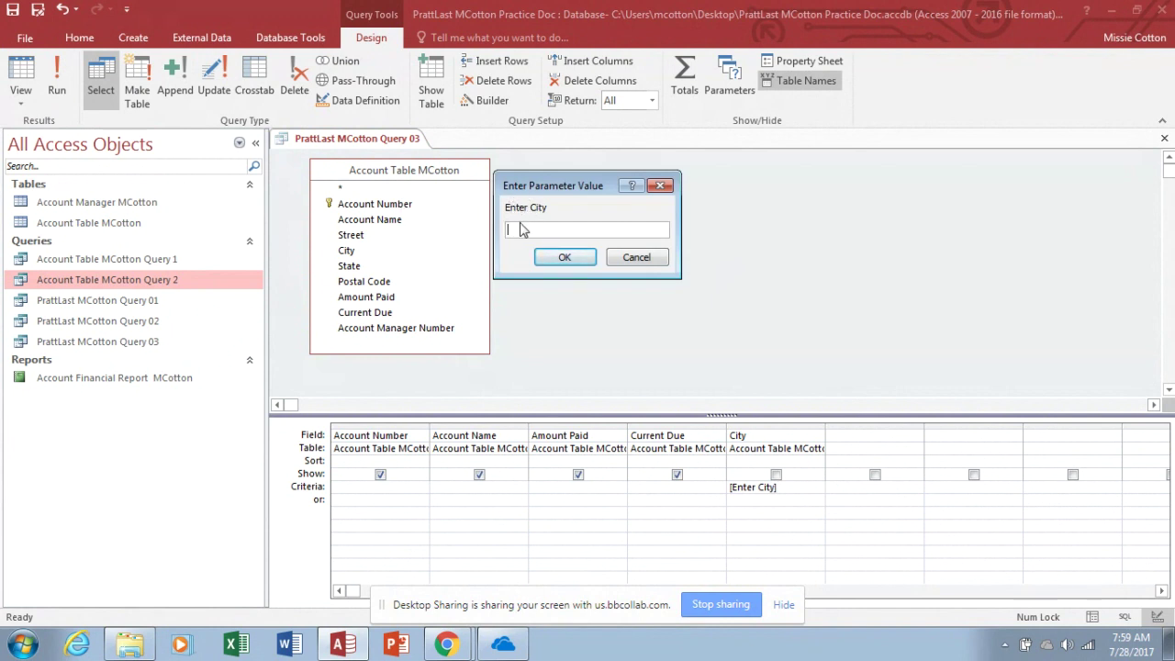
{"action": "type", "text": "Wells"}
{"action": "left_click", "coordinate": [564, 258]}
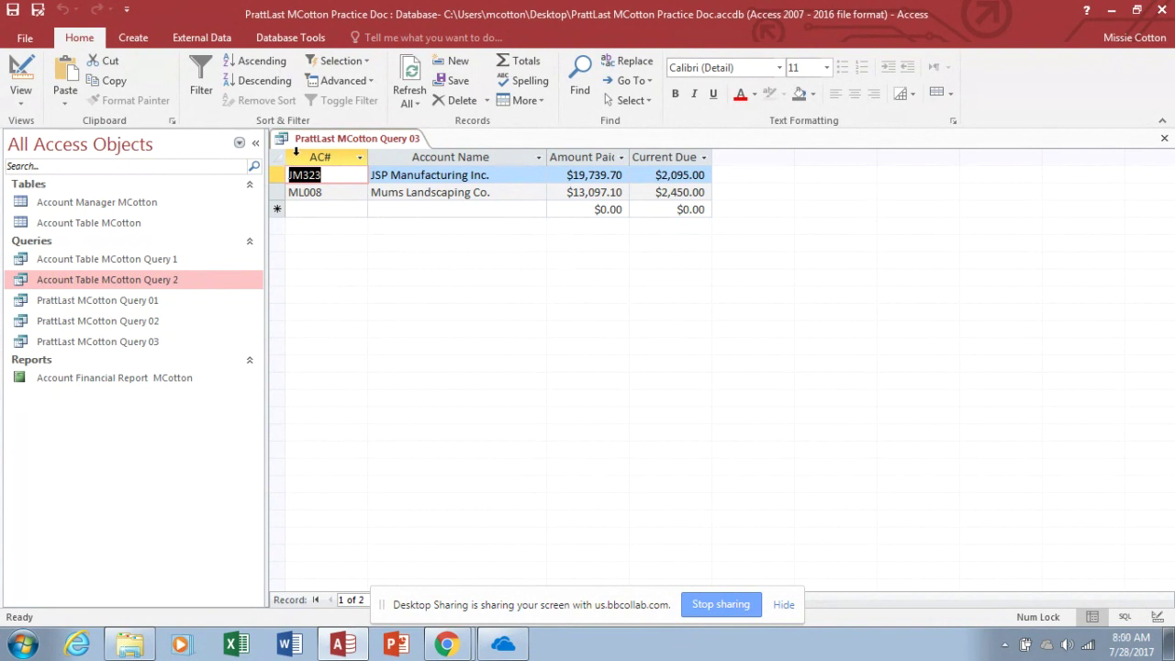
Save a copy of the parameter query under the same name without "Copy of", ending in Query 04
{"action": "left_click", "coordinate": [38, 9]}
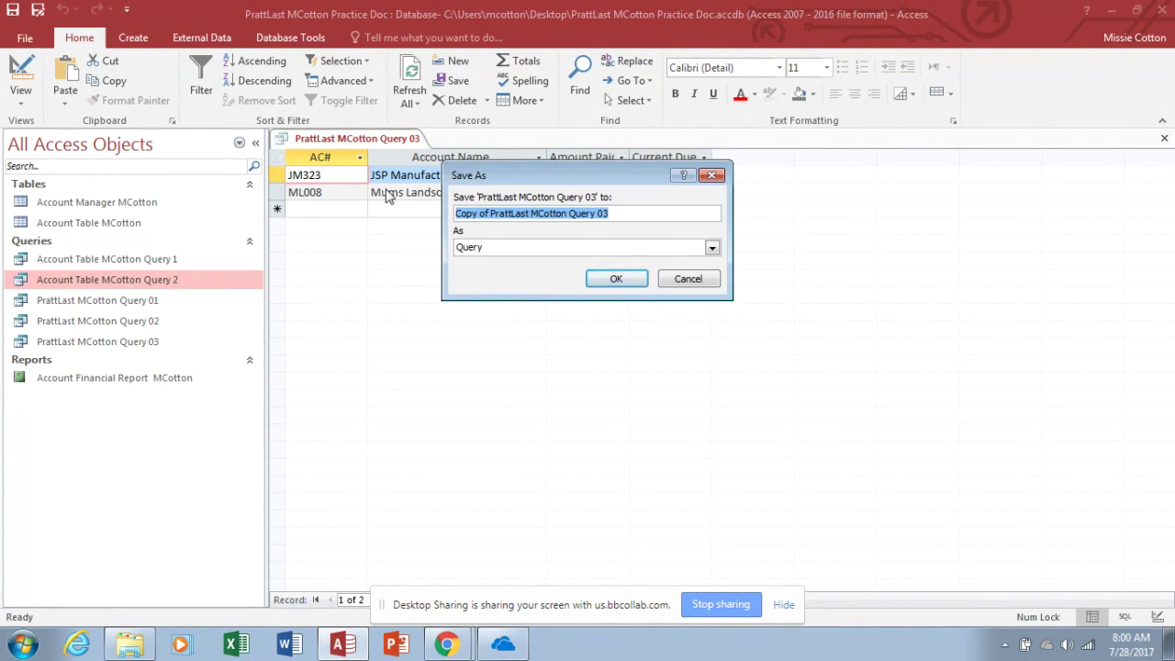
{"action": "left_click", "coordinate": [492, 213]}
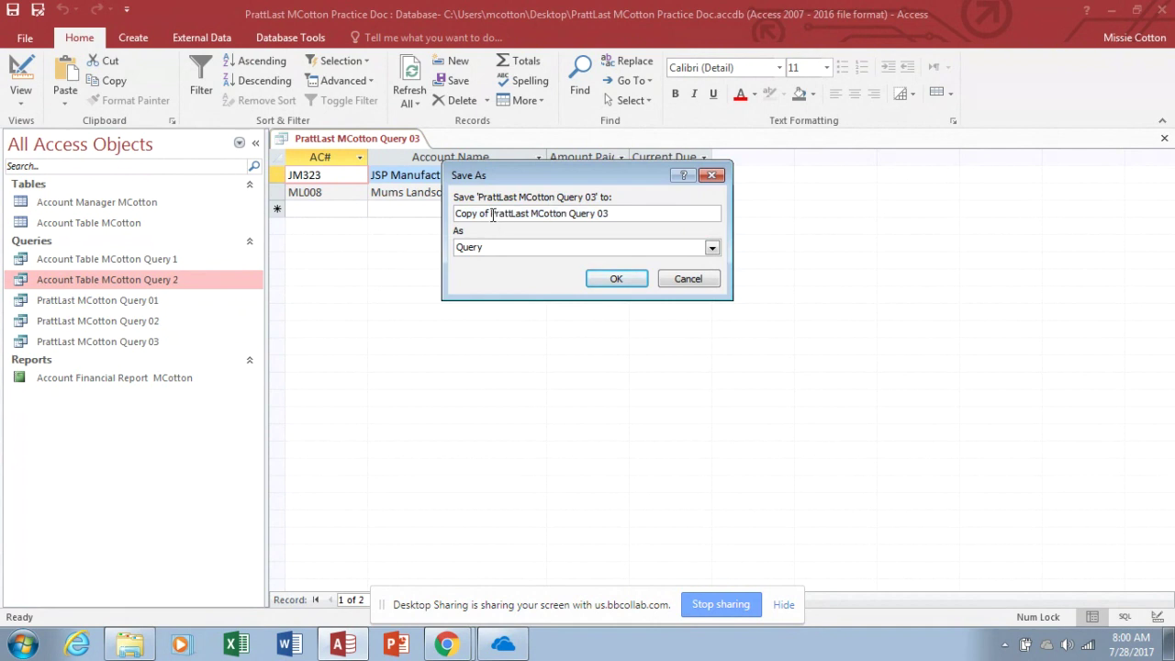
{"action": "key", "text": "BackSpace"}
{"action": "key", "text": "BackSpace"}
{"action": "key", "text": "BackSpace"}
{"action": "key", "text": "BackSpace"}
{"action": "key", "text": "BackSpace"}
{"action": "key", "text": "BackSpace"}
{"action": "key", "text": "BackSpace"}
{"action": "key", "text": "BackSpace"}
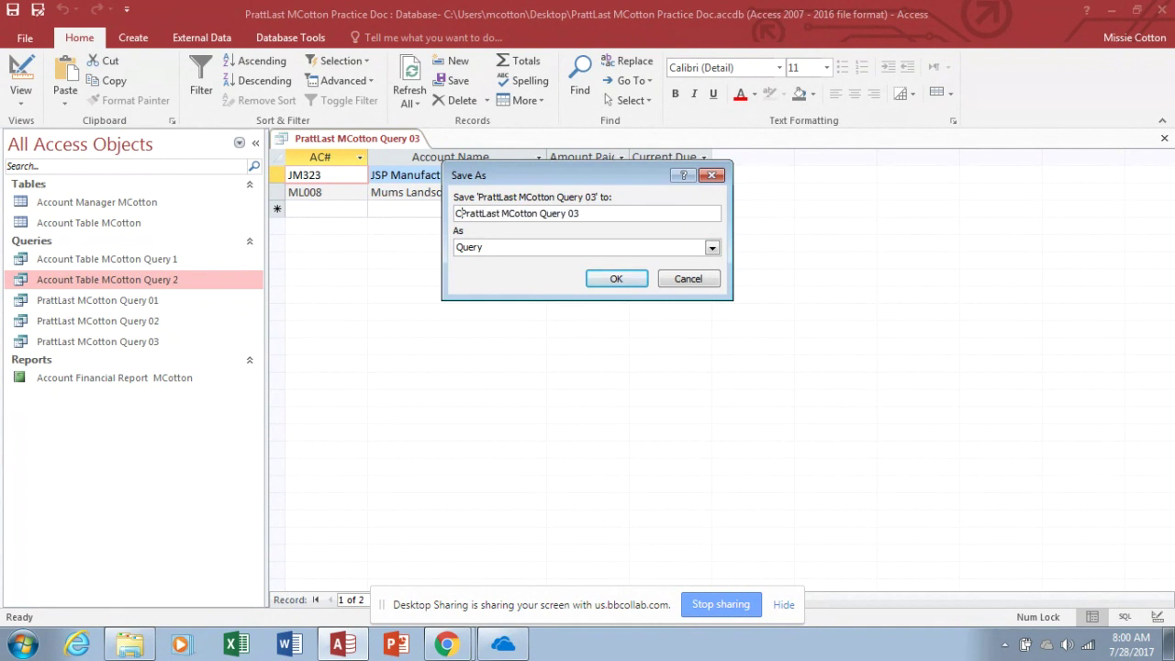
{"action": "left_click", "coordinate": [575, 212]}
{"action": "key", "text": "BackSpace"}
{"action": "type", "text": "4"}
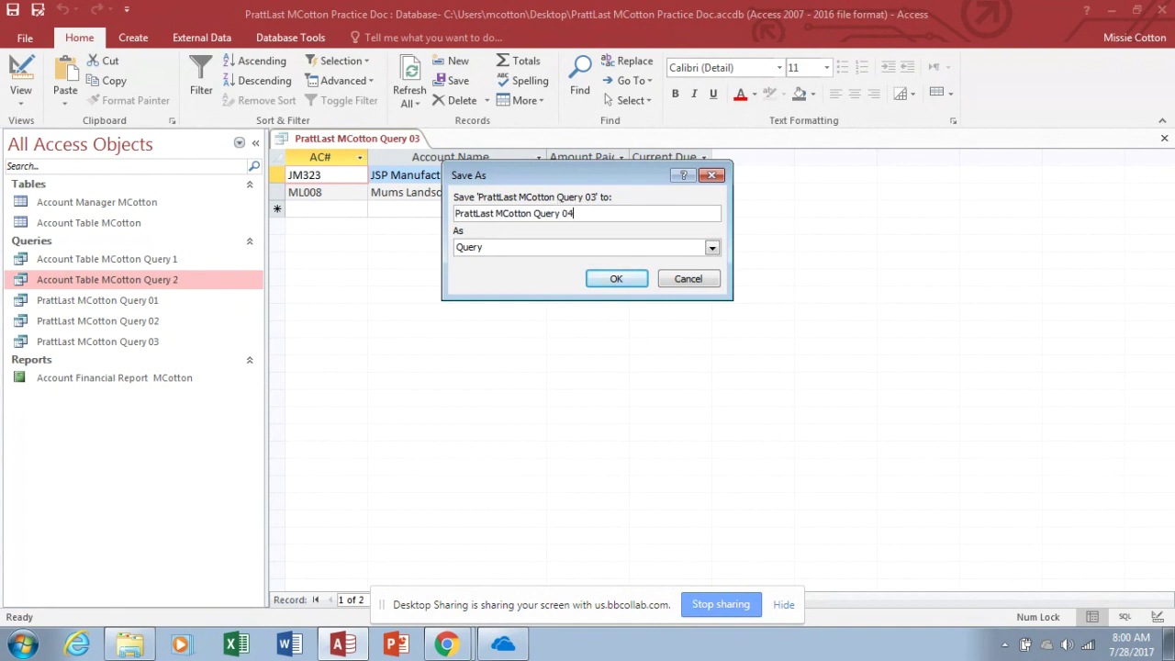
{"action": "left_click", "coordinate": [613, 279]}
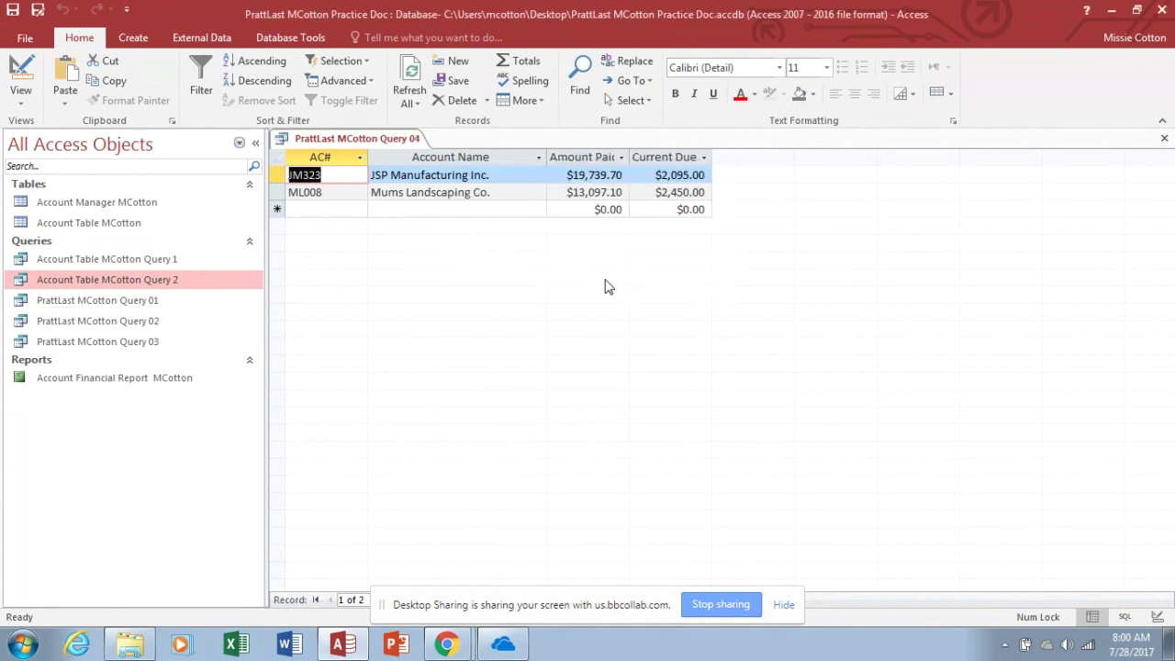
Return the Query 04 design to editing and delete the City column from its design grid
{"action": "left_click", "coordinate": [25, 83]}
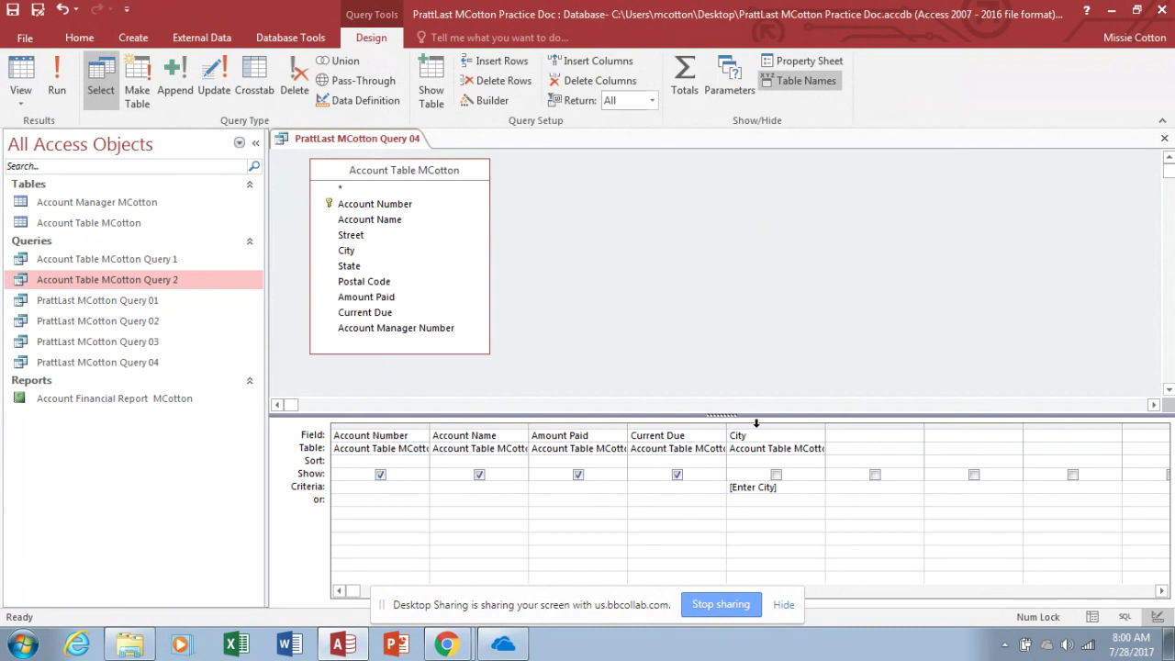
{"action": "left_click", "coordinate": [756, 423]}
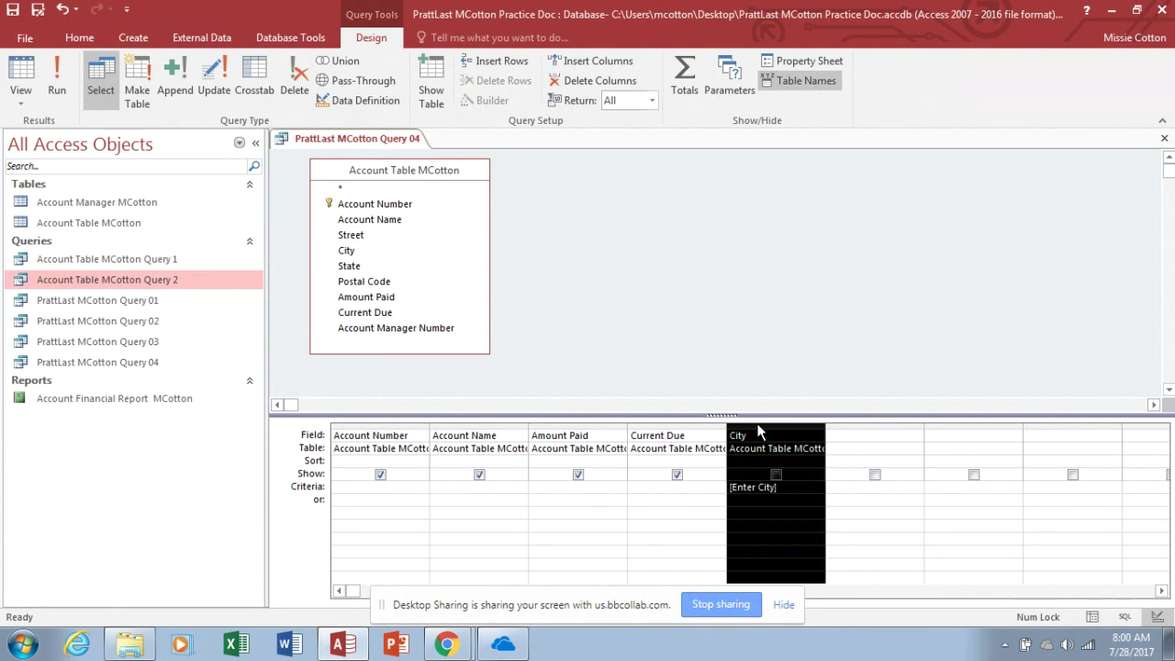
{"action": "key", "text": "Delete"}
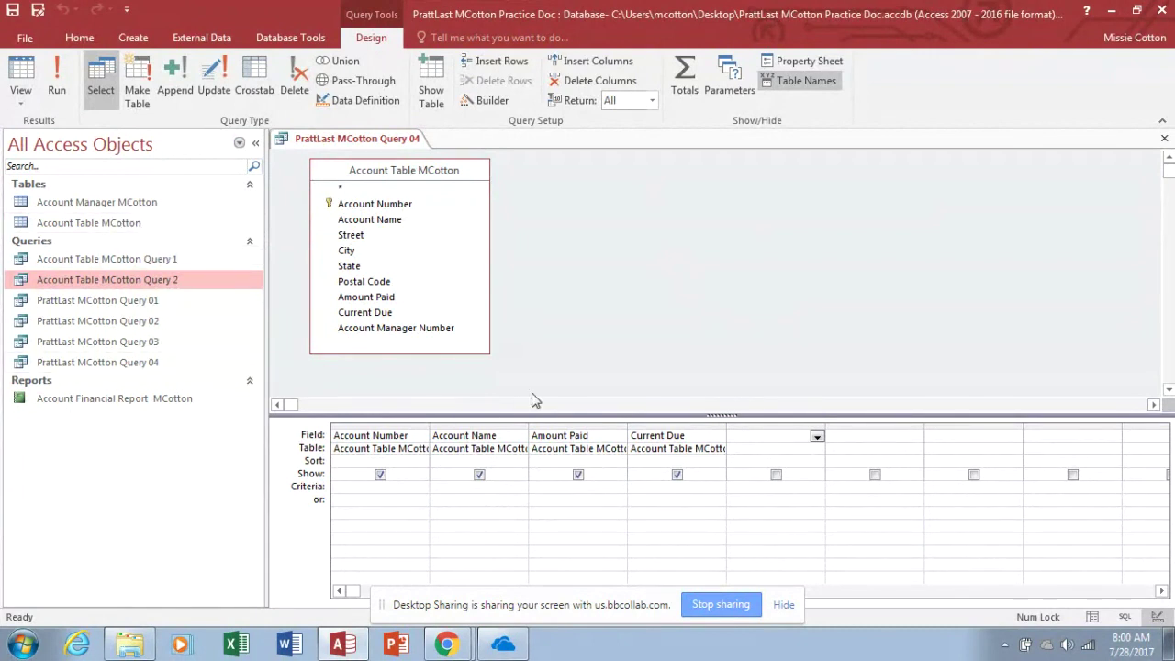
Set the Current Due criterion to 0 and run the query
{"action": "left_click", "coordinate": [653, 425]}
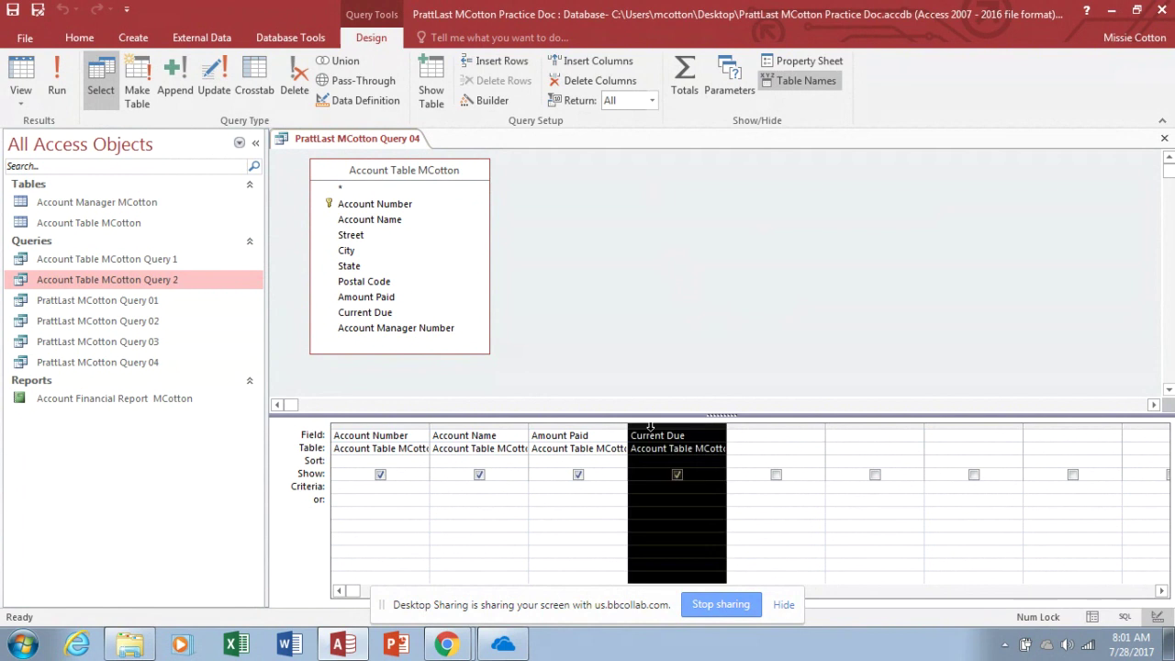
{"action": "left_click", "coordinate": [663, 326]}
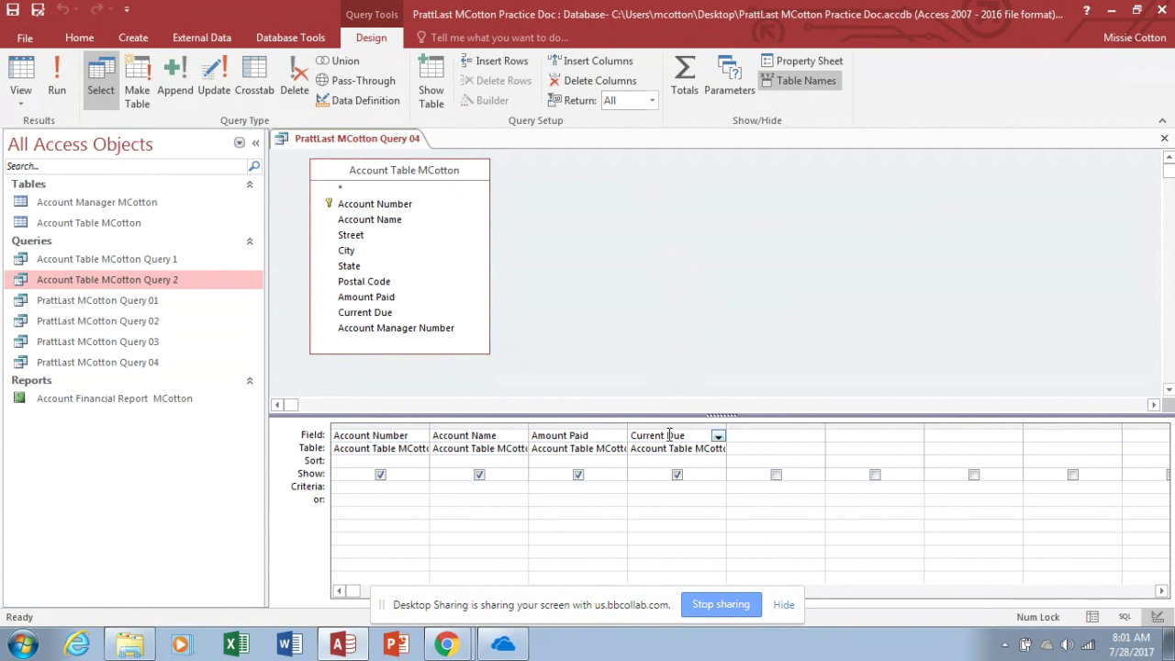
{"action": "left_click", "coordinate": [651, 485]}
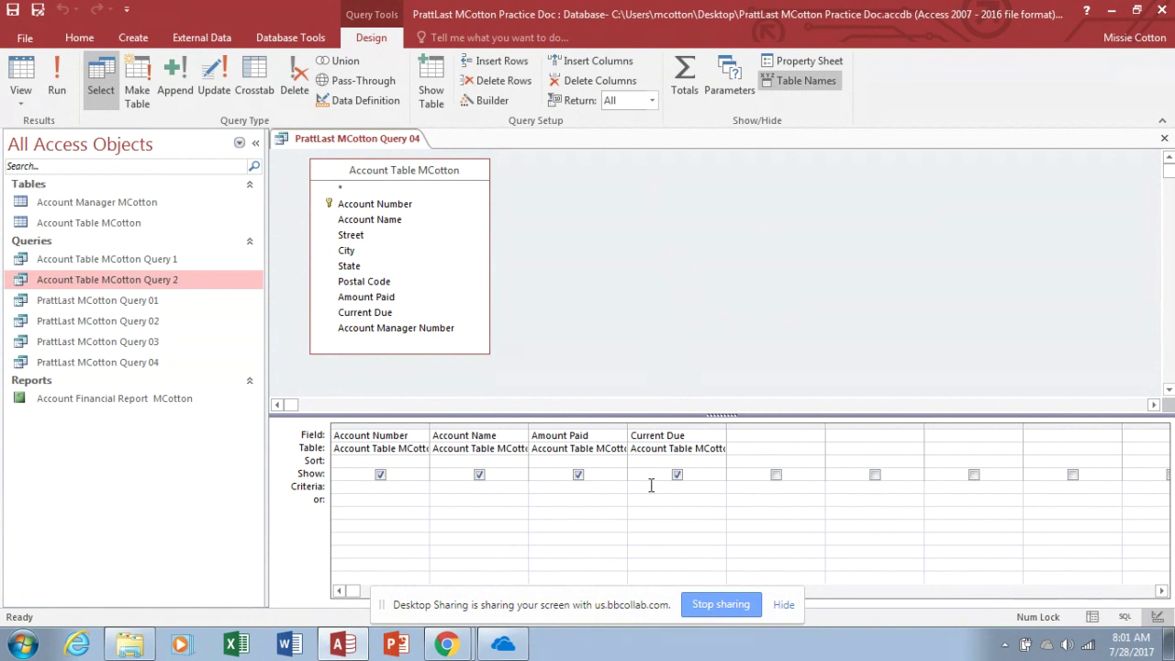
{"action": "type", "text": "0"}
{"action": "left_click", "coordinate": [55, 71]}
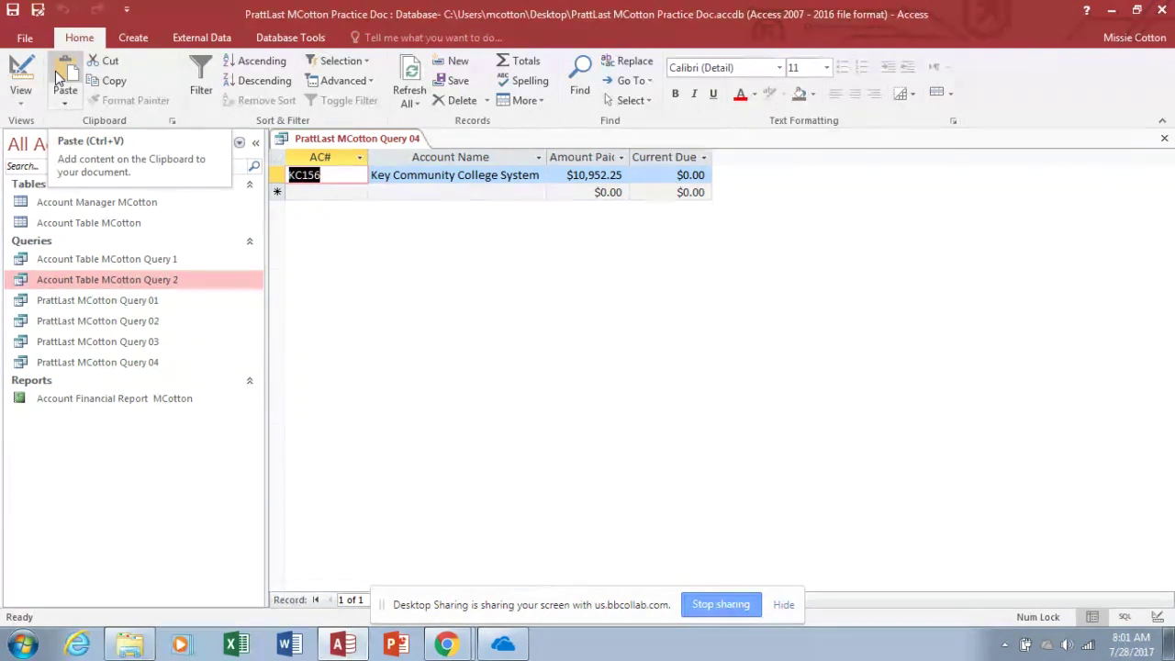
Save a copy of the Current Due query under the same name without "Copy of", ending in Query 05
{"action": "key", "text": "F12"}
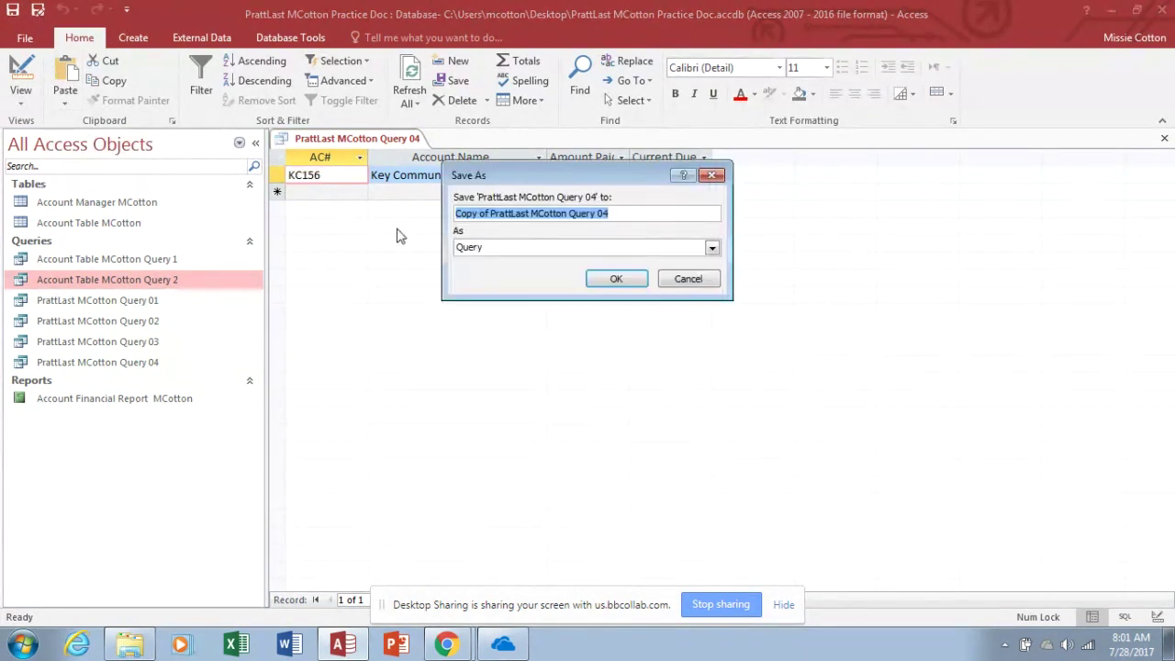
{"action": "left_click", "coordinate": [491, 214]}
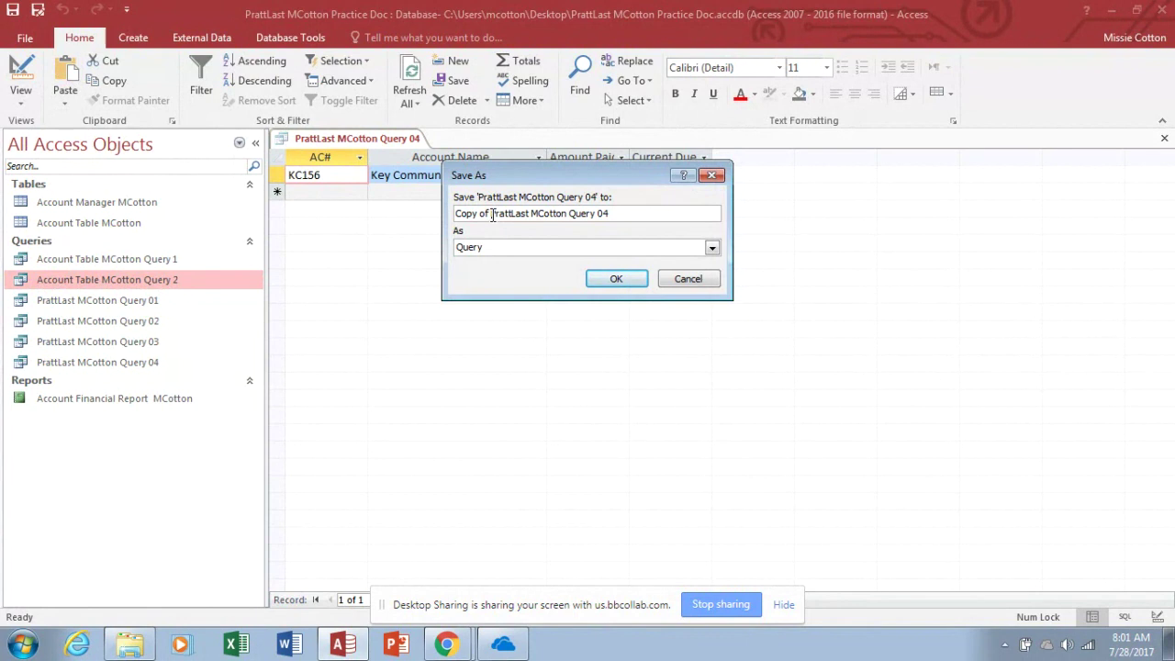
{"action": "key", "text": "BackSpace"}
{"action": "key", "text": "BackSpace"}
{"action": "key", "text": "BackSpace"}
{"action": "key", "text": "BackSpace"}
{"action": "key", "text": "BackSpace"}
{"action": "key", "text": "BackSpace"}
{"action": "key", "text": "BackSpace"}
{"action": "key", "text": "BackSpace"}
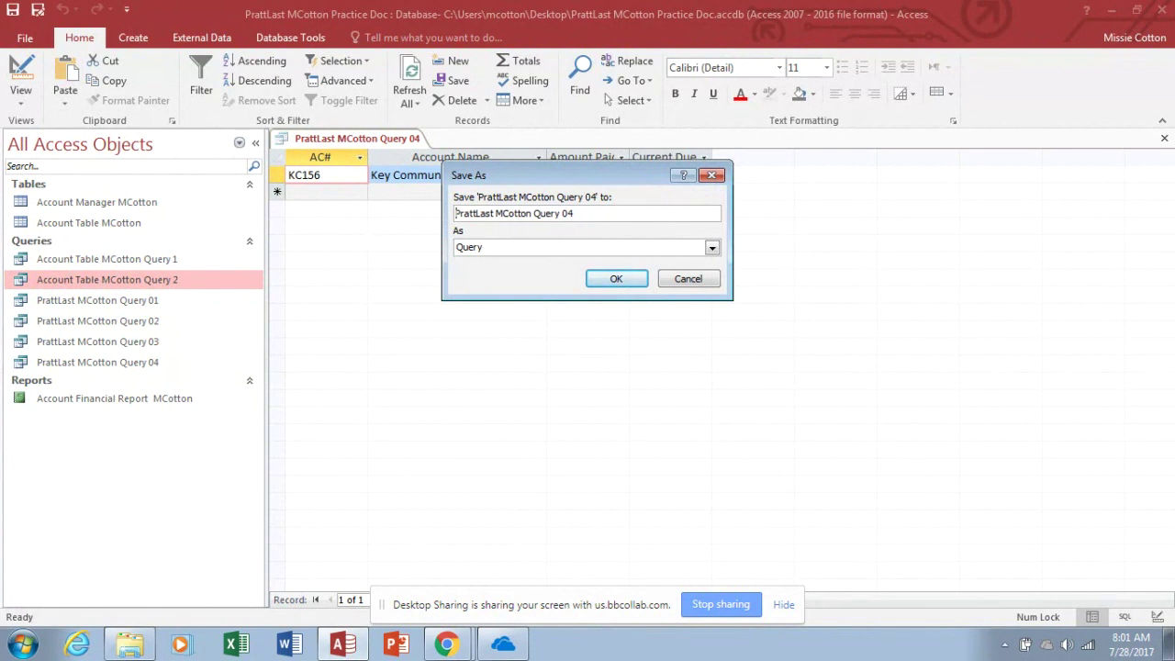
{"action": "left_click", "coordinate": [578, 214]}
{"action": "key", "text": "BackSpace"}
{"action": "type", "text": "5"}
{"action": "left_click", "coordinate": [625, 282]}
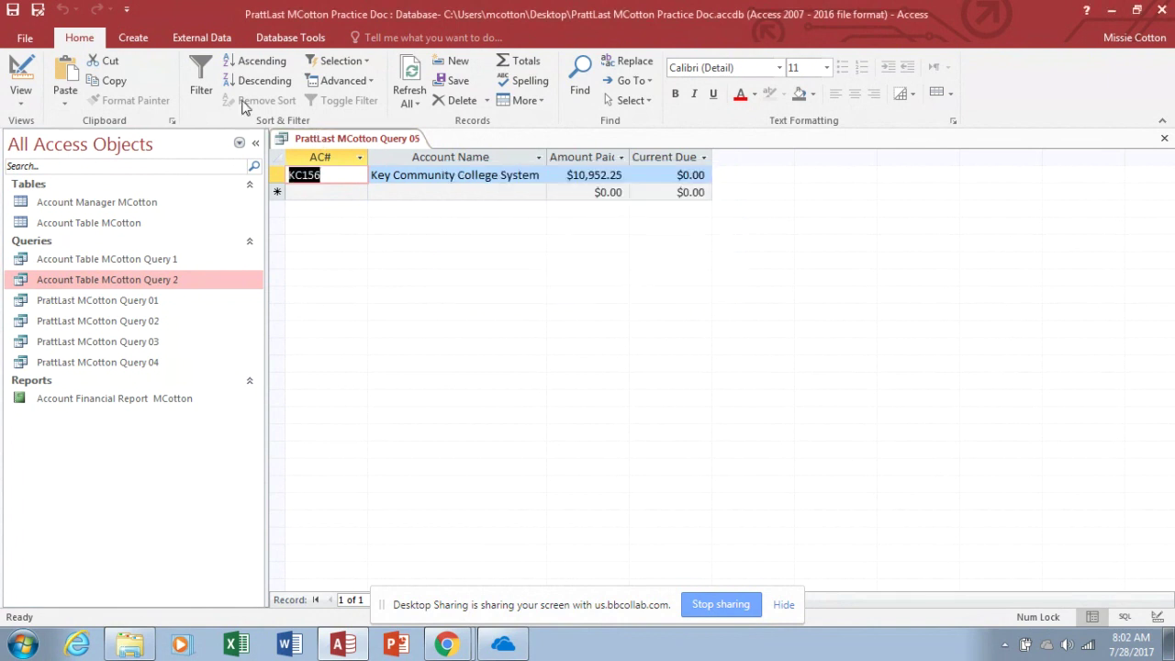
Return the Query 05 design to editing and remove the Account Table from it
{"action": "left_click", "coordinate": [20, 74]}
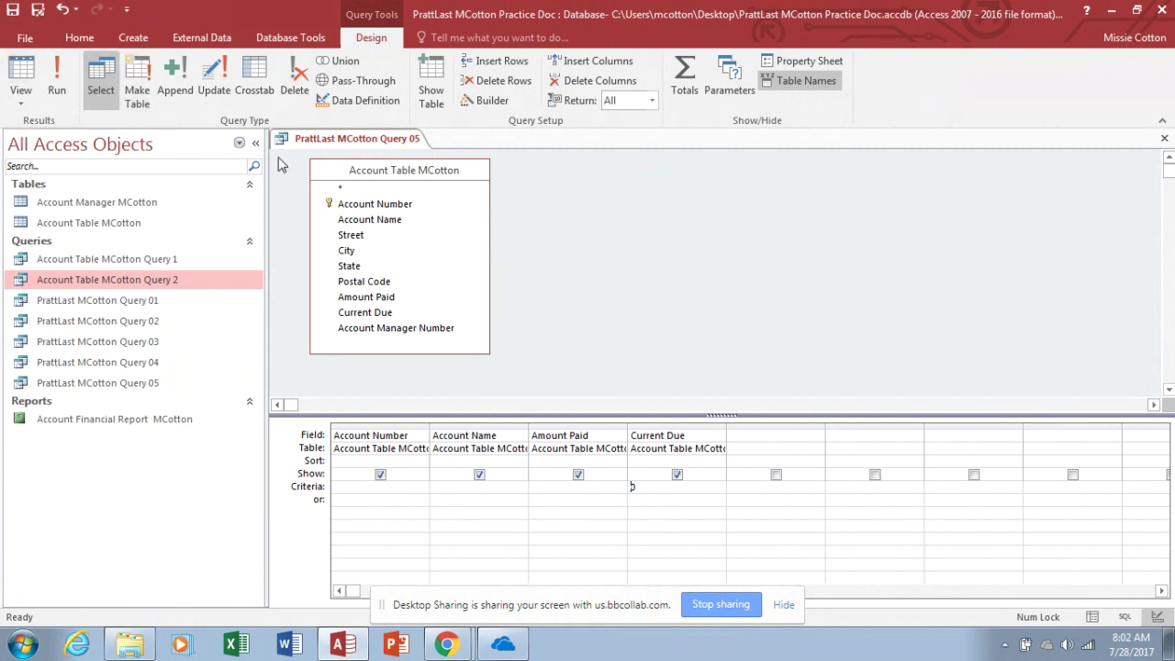
{"action": "right_click", "coordinate": [335, 180]}
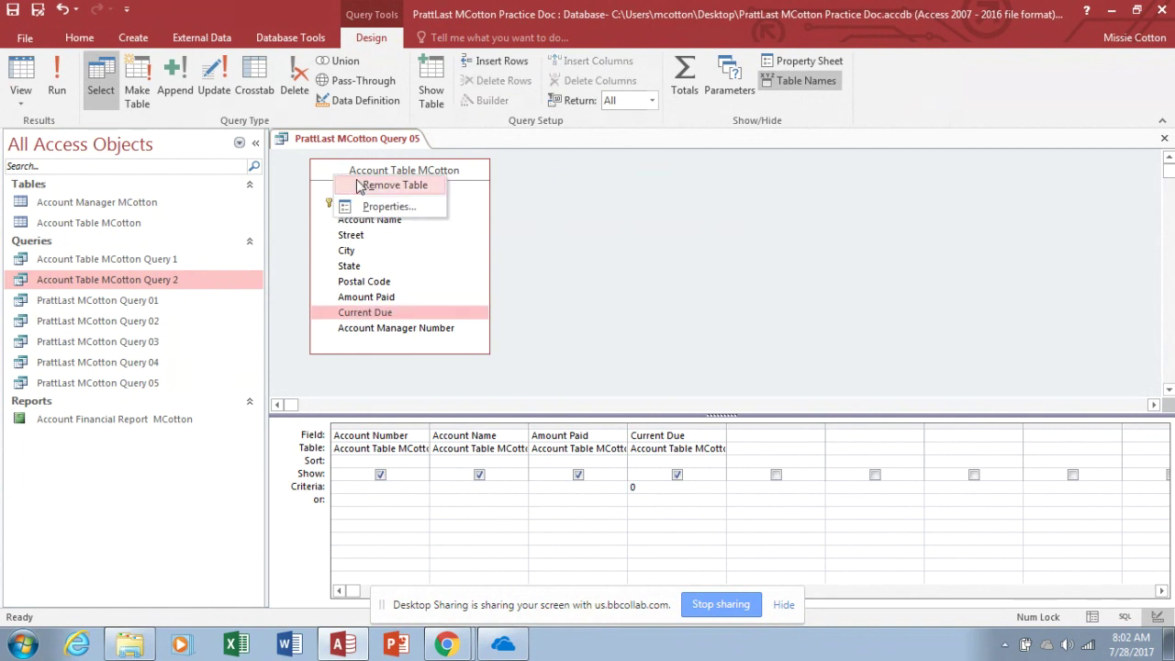
{"action": "left_click", "coordinate": [365, 187]}
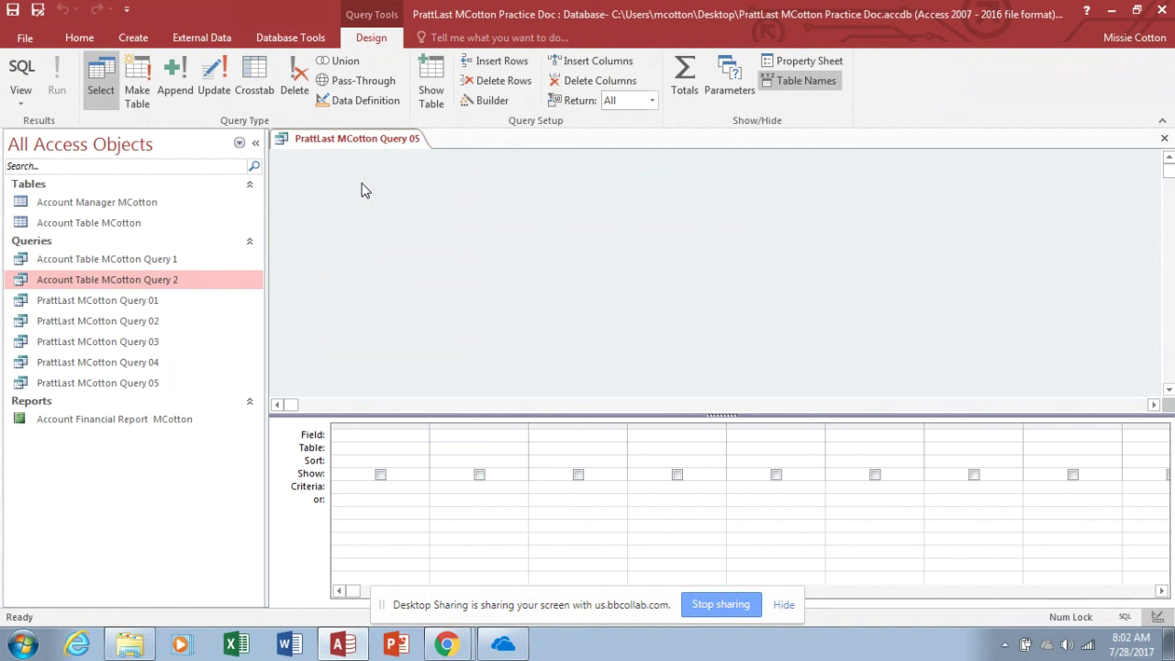
Add the Account Manager table to the empty query design and close the table selection dialog
{"action": "right_click", "coordinate": [363, 186]}
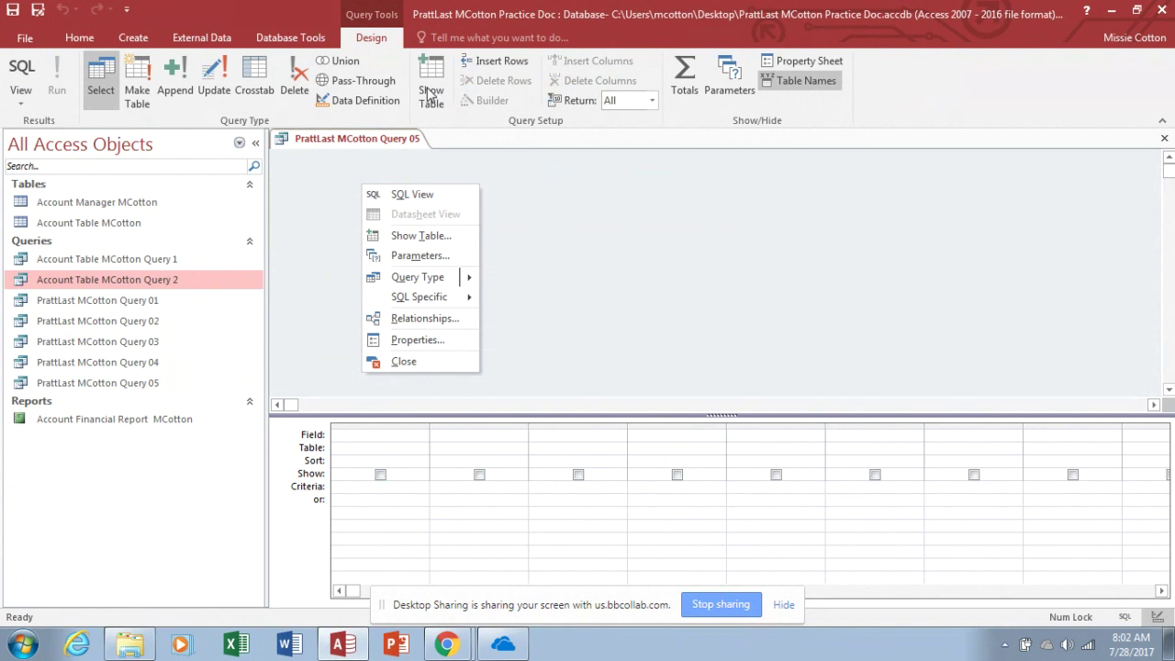
{"action": "left_click", "coordinate": [414, 240]}
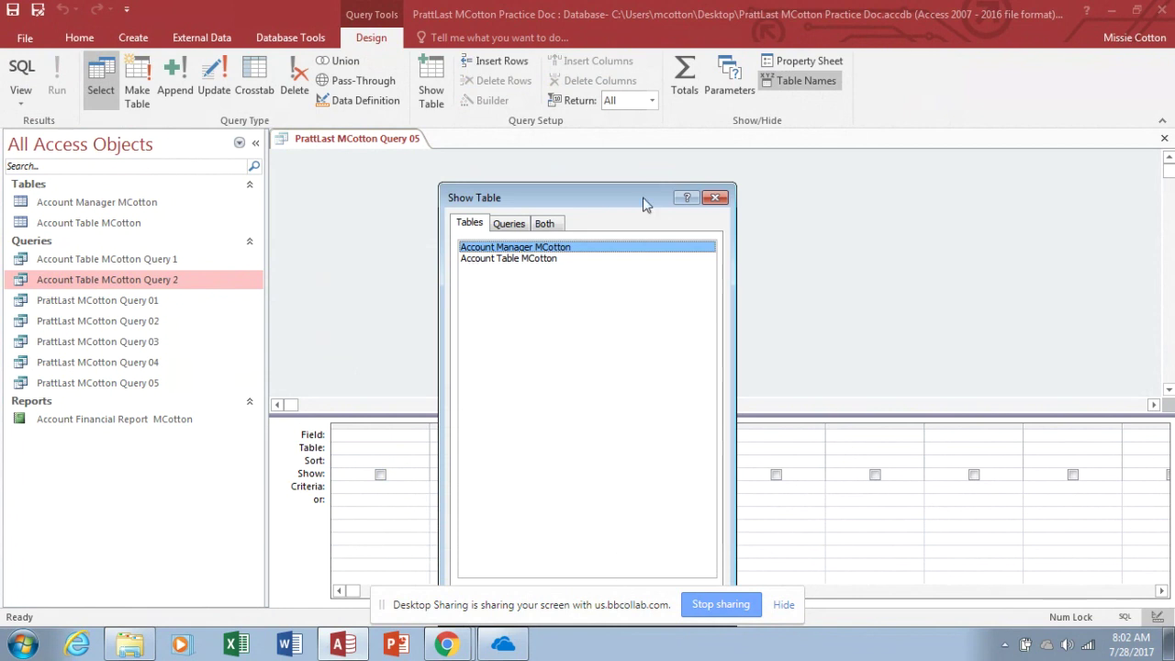
{"action": "double_click", "coordinate": [572, 246]}
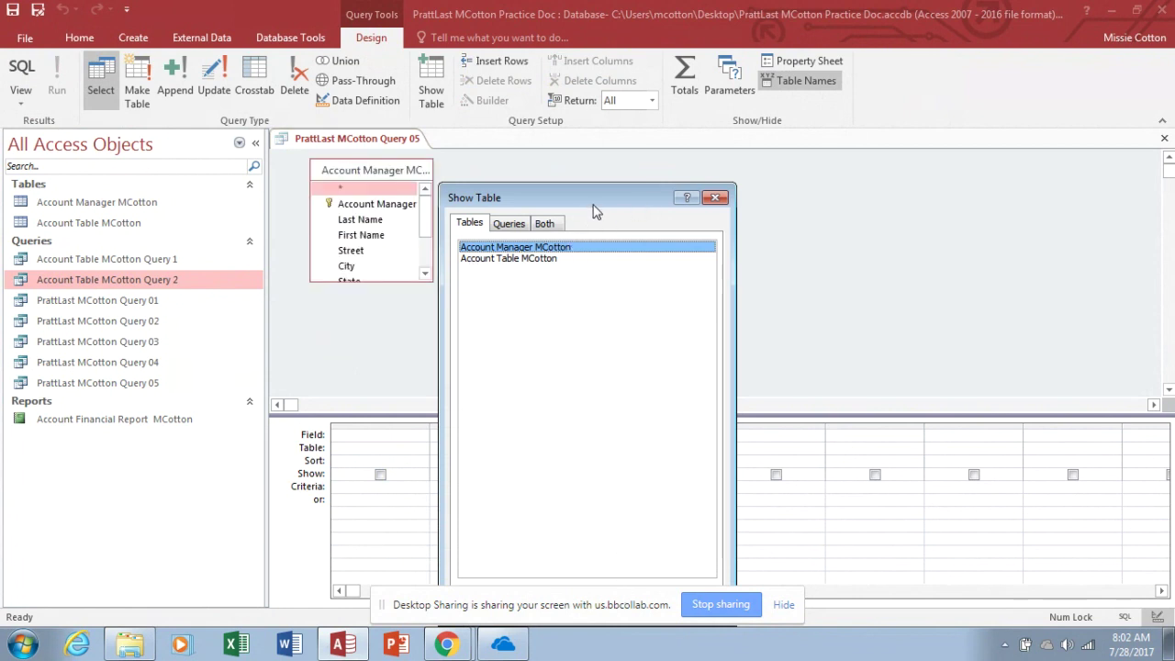
{"action": "left_click_drag", "start_coordinate": [593, 211], "coordinate": [644, 135]}
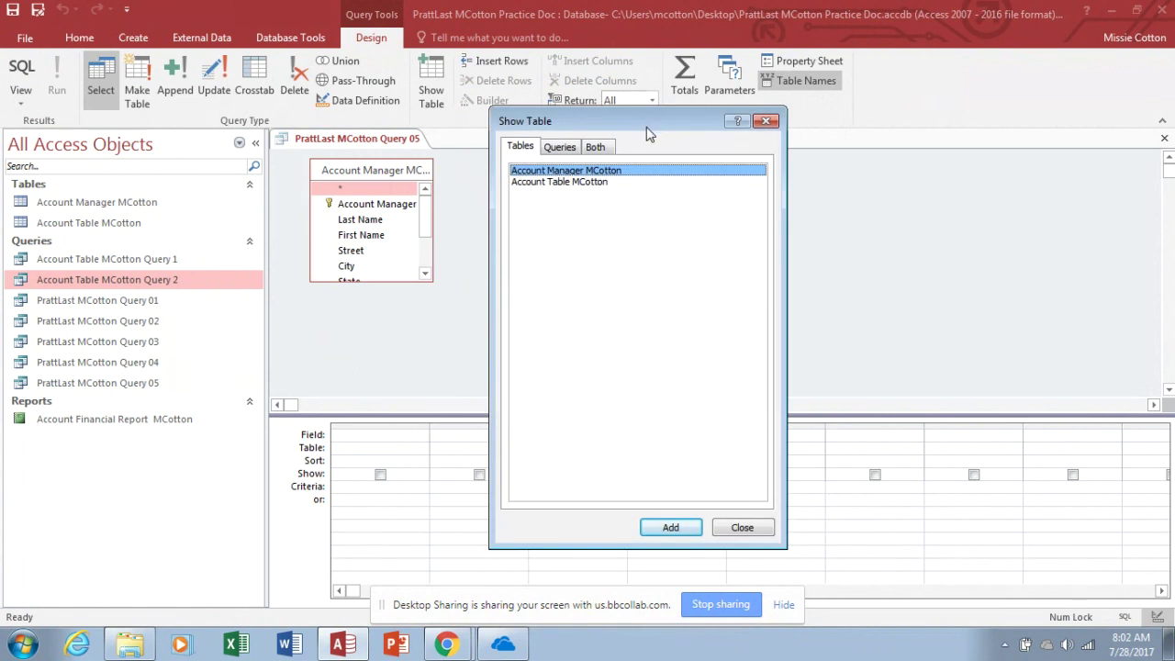
{"action": "left_click", "coordinate": [742, 529]}
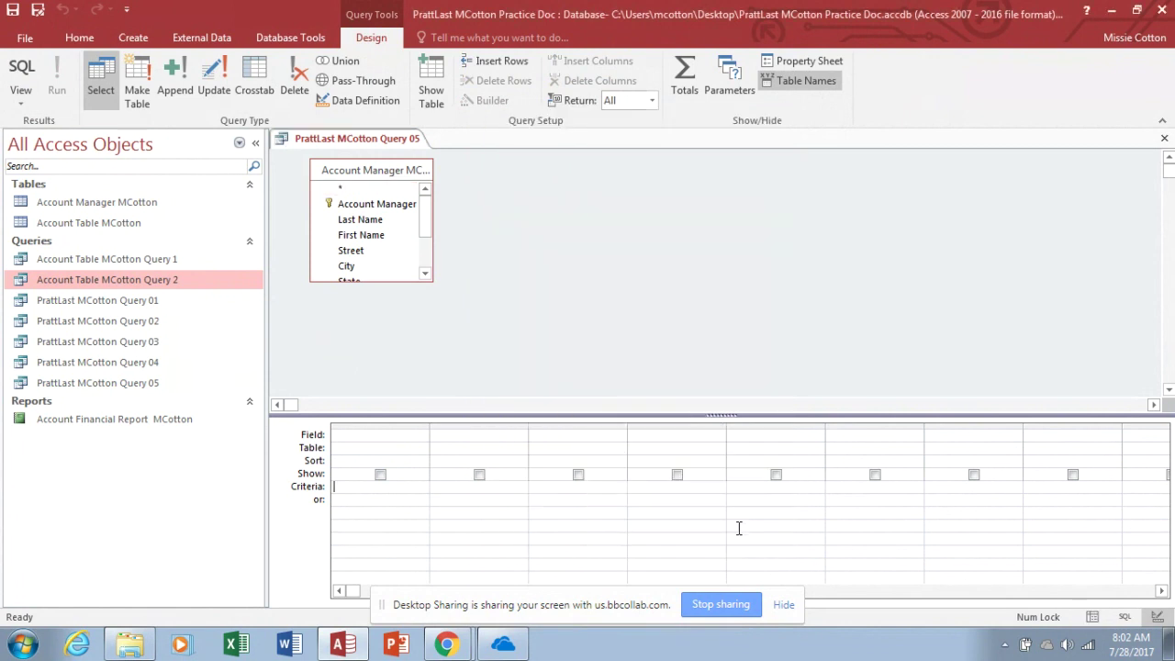
Widen the Account Manager field list and add Account Manager Number, Last Name, First Name and Start Date to the query grid
{"action": "left_click", "coordinate": [427, 275]}
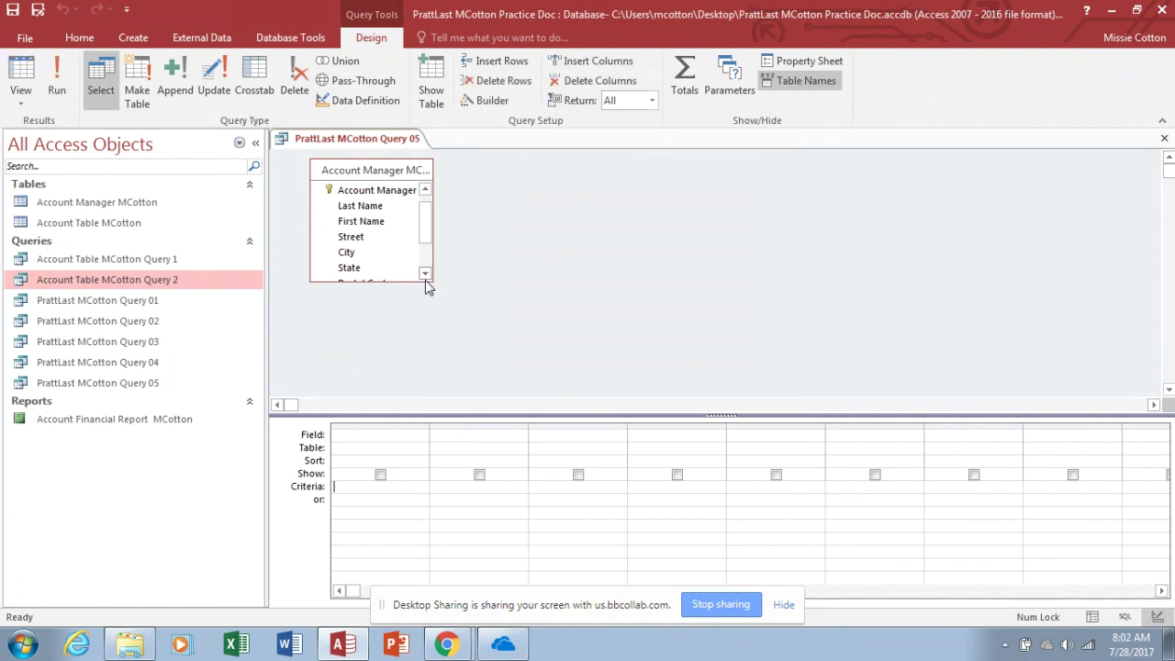
{"action": "left_click_drag", "start_coordinate": [433, 202], "coordinate": [477, 205]}
{"action": "double_click", "coordinate": [417, 203]}
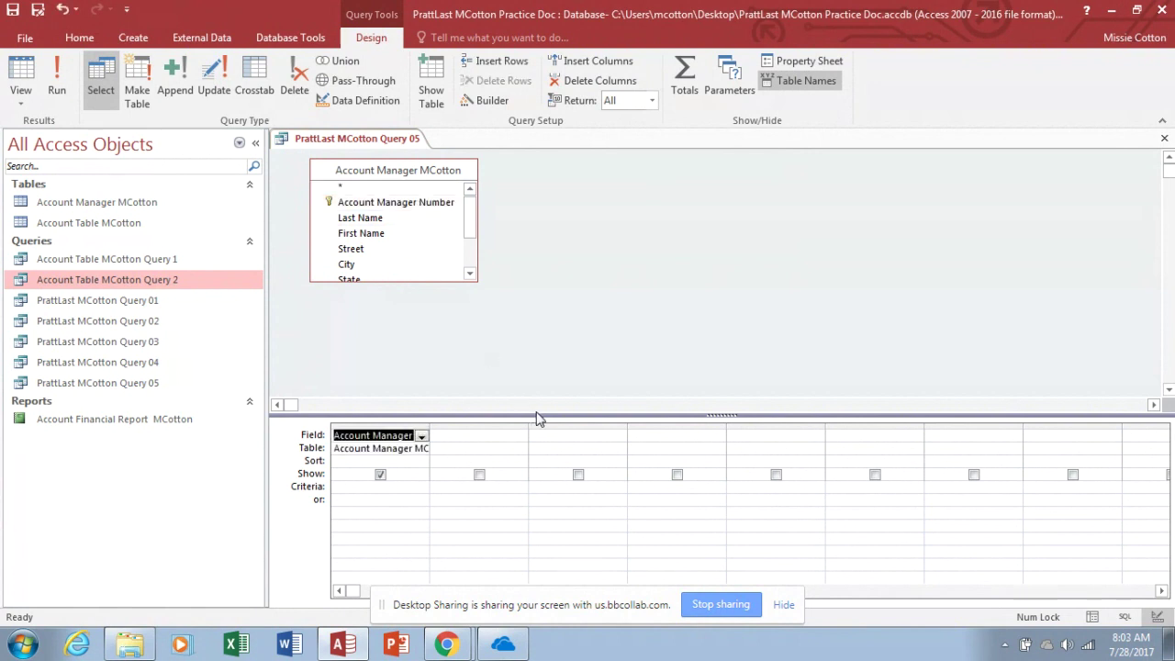
{"action": "left_click", "coordinate": [520, 438]}
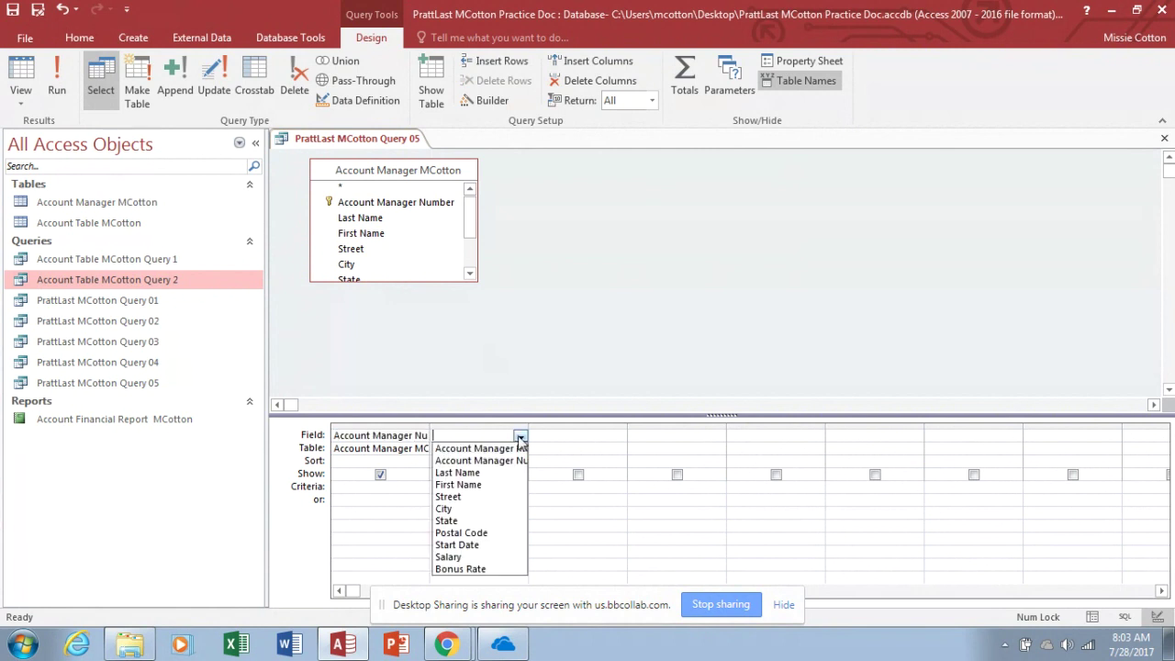
{"action": "left_click", "coordinate": [496, 473]}
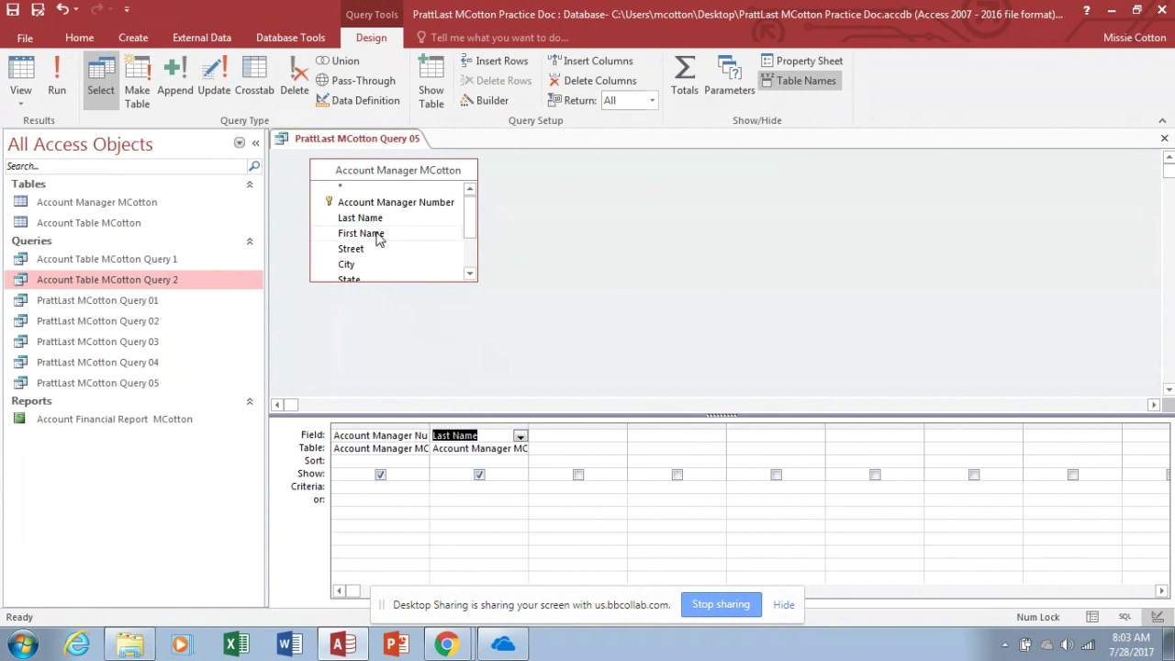
{"action": "left_click_drag", "start_coordinate": [378, 236], "coordinate": [554, 438]}
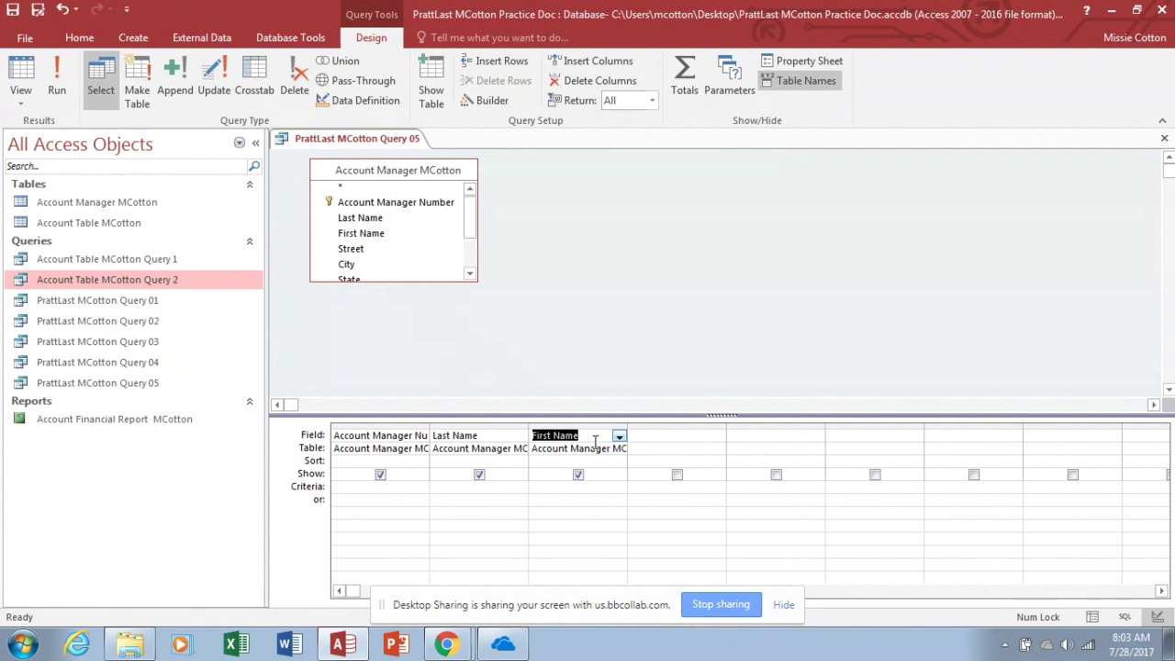
{"action": "left_click", "coordinate": [469, 274]}
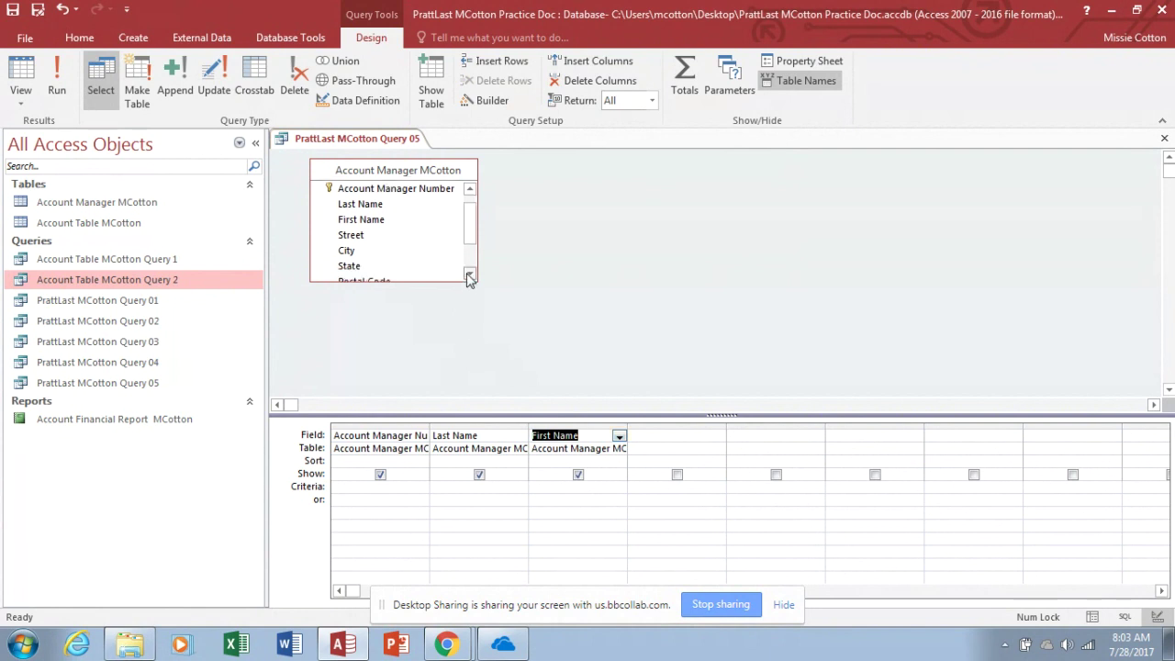
{"action": "left_click", "coordinate": [469, 274]}
{"action": "left_click", "coordinate": [469, 275]}
{"action": "double_click", "coordinate": [358, 271]}
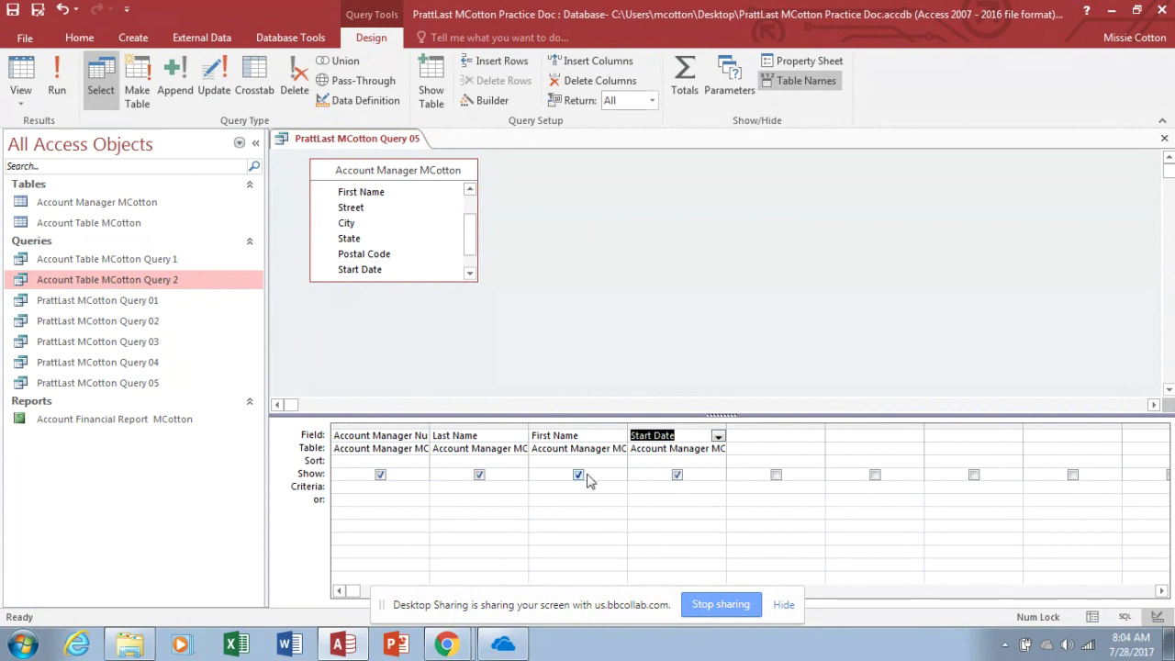
Set the Start Date criterion to >1/01/2015 and run the query
{"action": "left_click", "coordinate": [633, 486]}
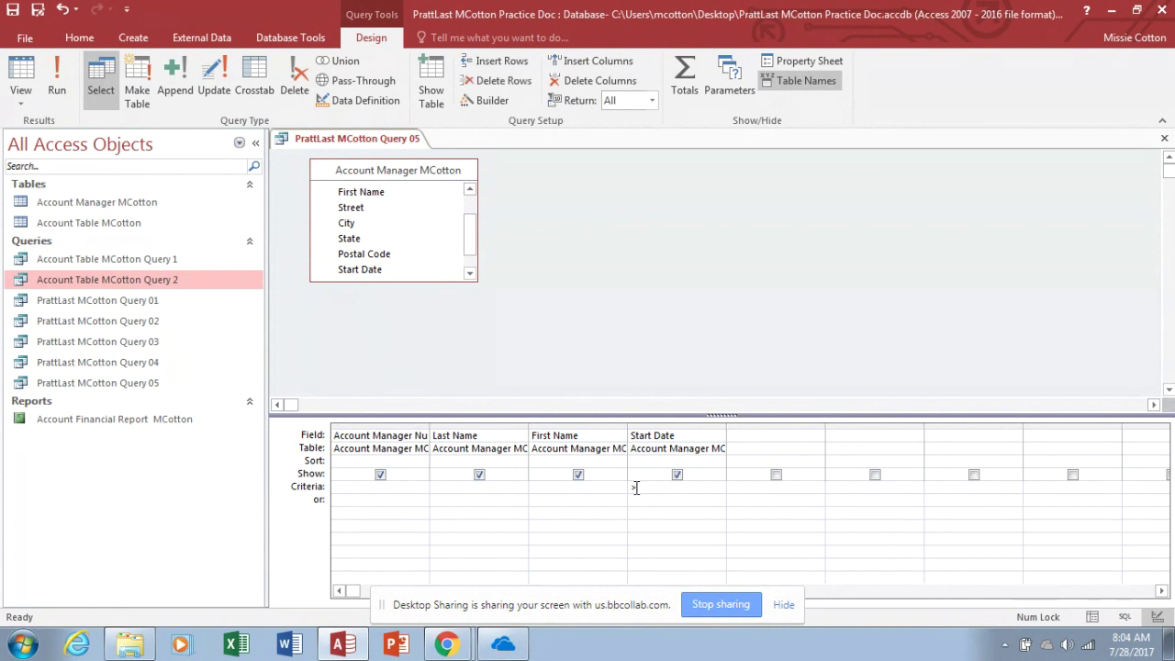
{"action": "type", "text": ">1/01/2015"}
{"action": "left_click", "coordinate": [54, 78]}
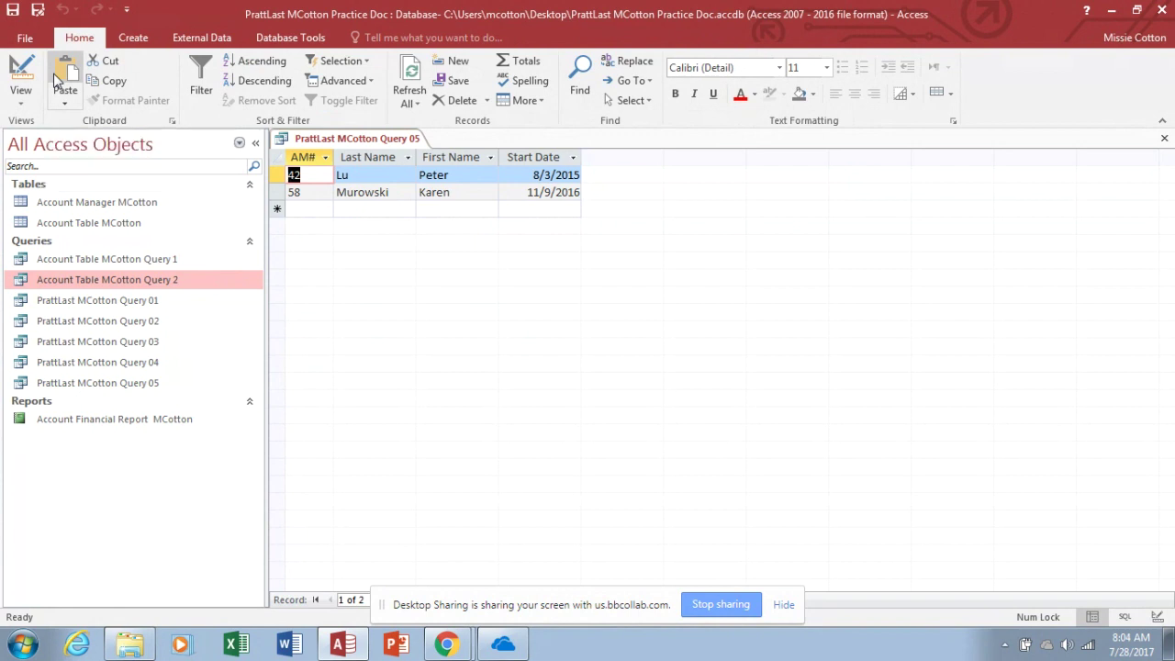
Save a copy of the Start Date query under the same name without "Copy of", ending in Query 06
{"action": "key", "text": "F12"}
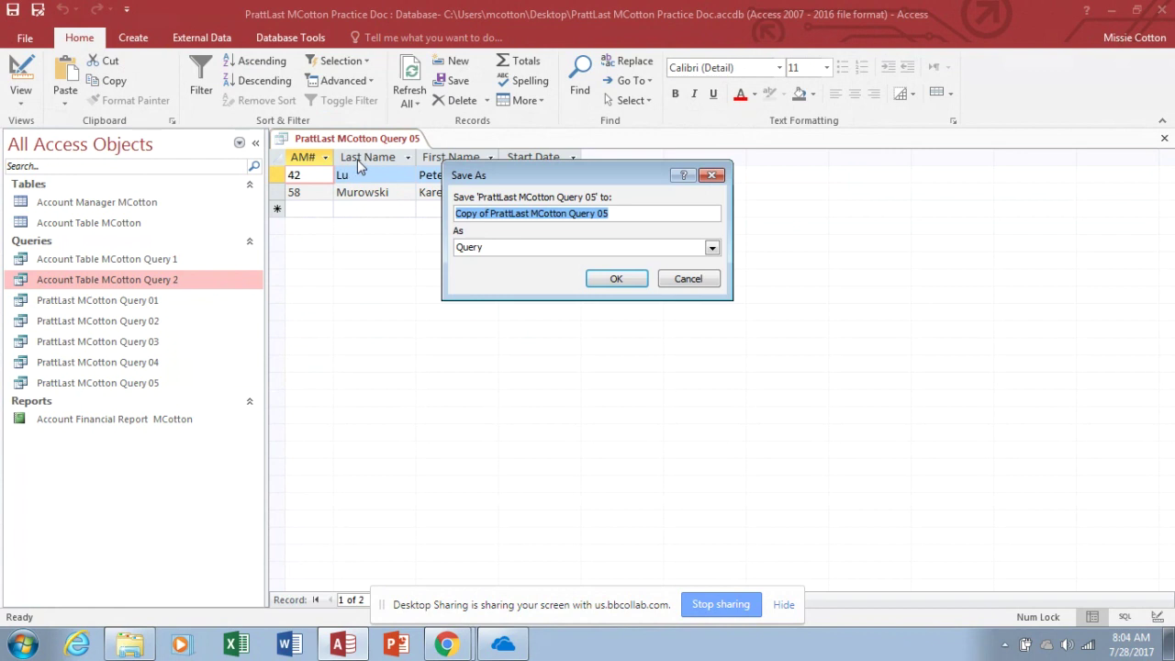
{"action": "left_click", "coordinate": [491, 214]}
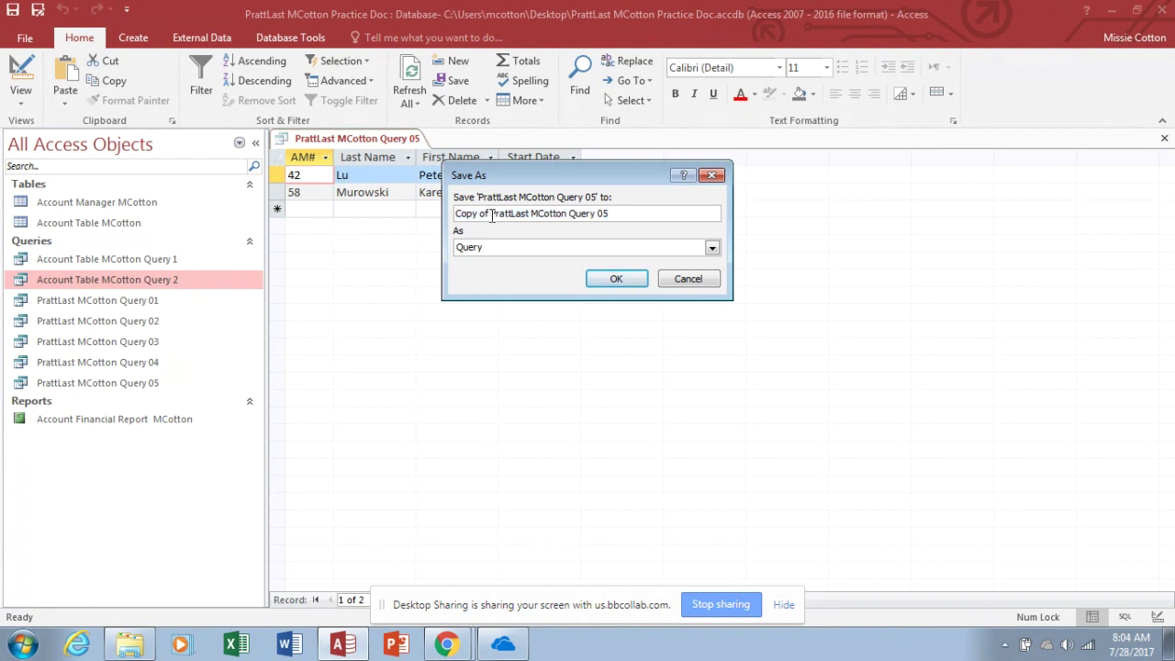
{"action": "key", "text": "BackSpace"}
{"action": "key", "text": "BackSpace"}
{"action": "key", "text": "BackSpace"}
{"action": "key", "text": "BackSpace"}
{"action": "key", "text": "BackSpace"}
{"action": "key", "text": "BackSpace"}
{"action": "key", "text": "BackSpace"}
{"action": "key", "text": "BackSpace"}
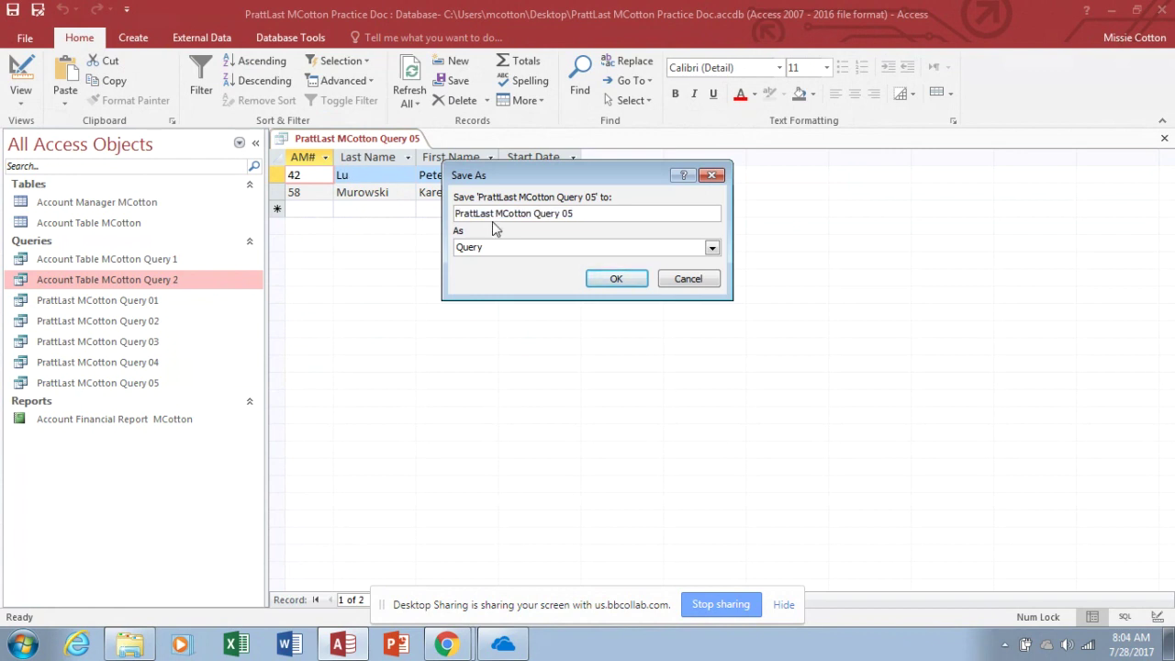
{"action": "left_click", "coordinate": [573, 214]}
{"action": "key", "text": "BackSpace"}
{"action": "type", "text": "6"}
{"action": "left_click", "coordinate": [615, 279]}
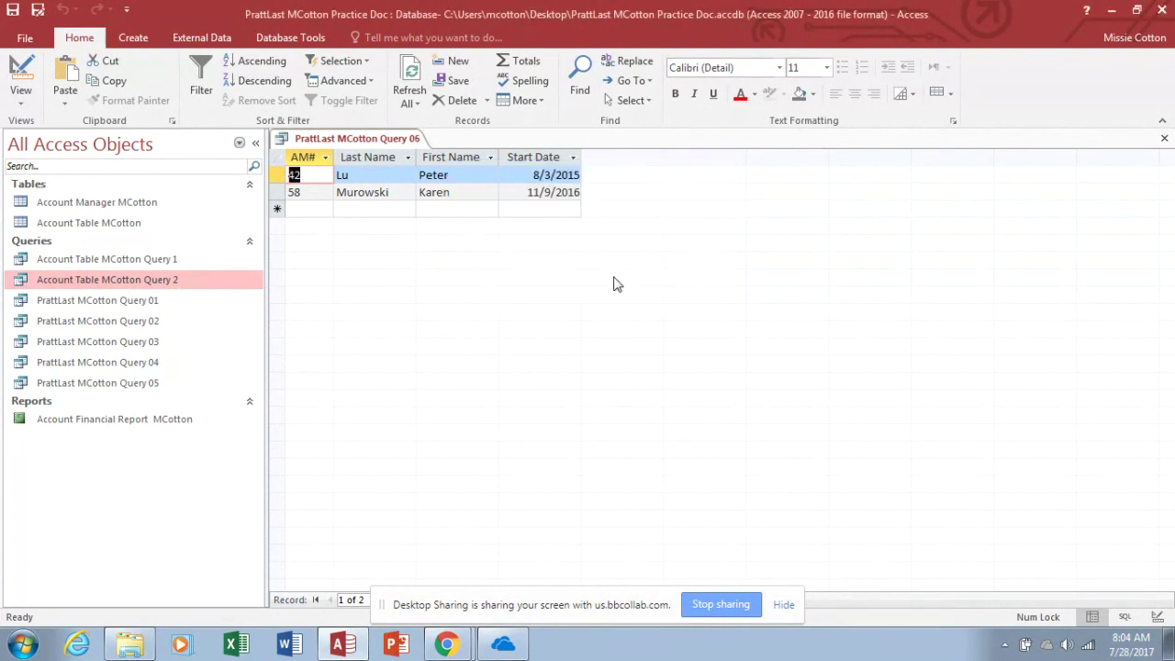
Return the Query 06 design to editing and remove the Account Manager table from it
{"action": "left_click", "coordinate": [21, 77]}
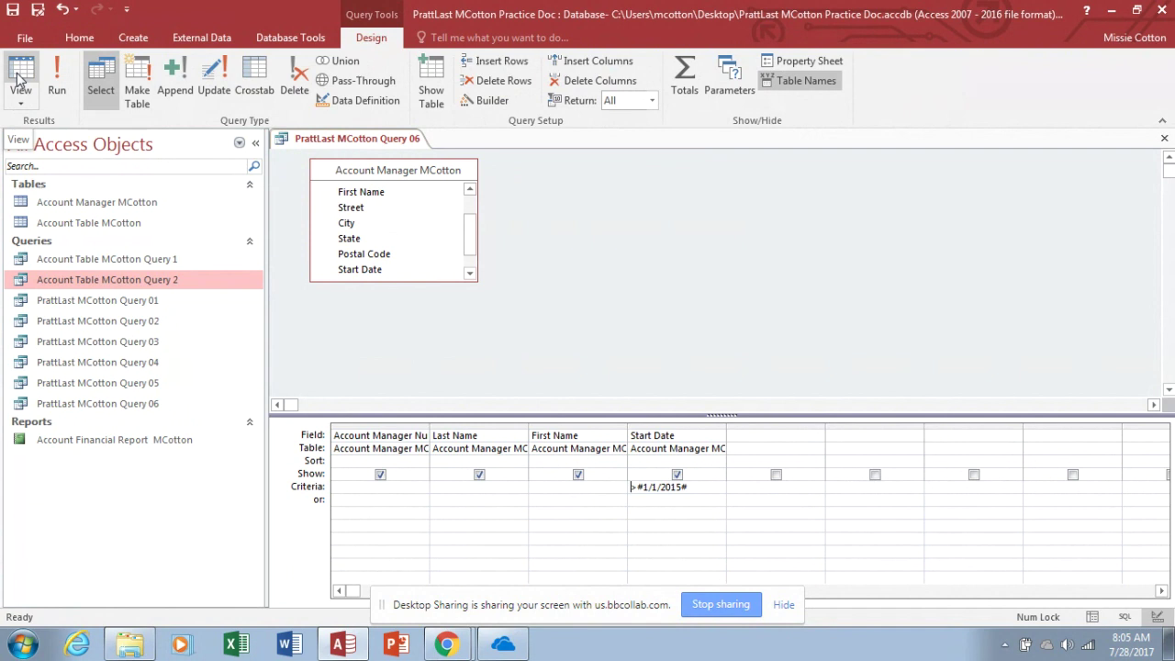
{"action": "right_click", "coordinate": [332, 179]}
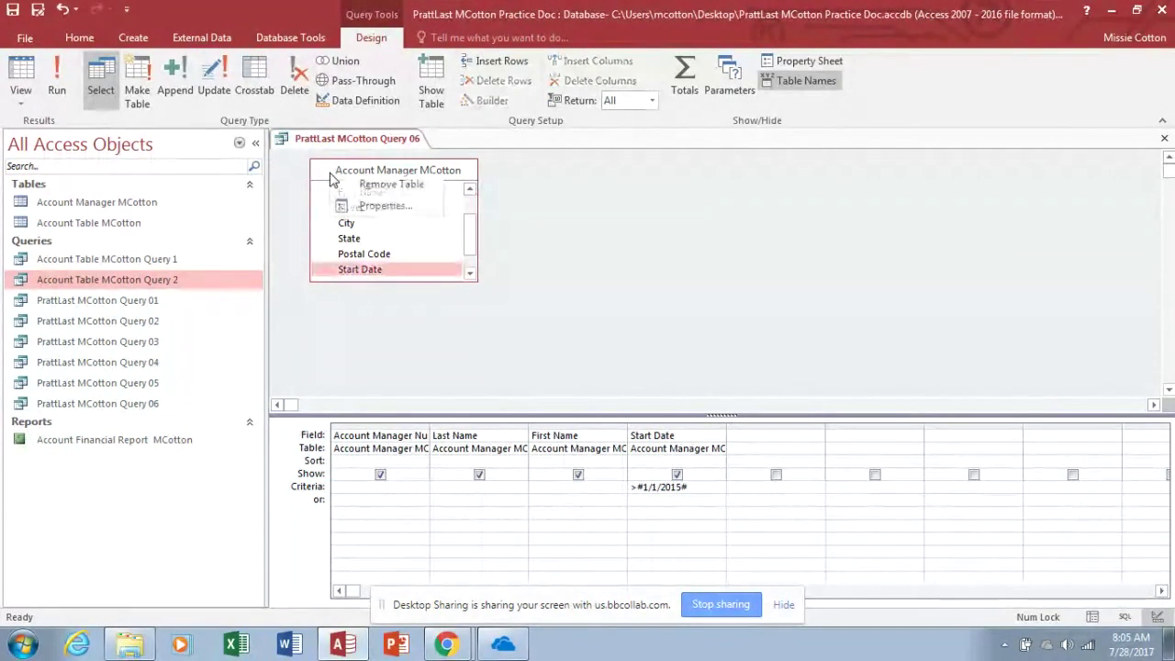
{"action": "left_click", "coordinate": [349, 185]}
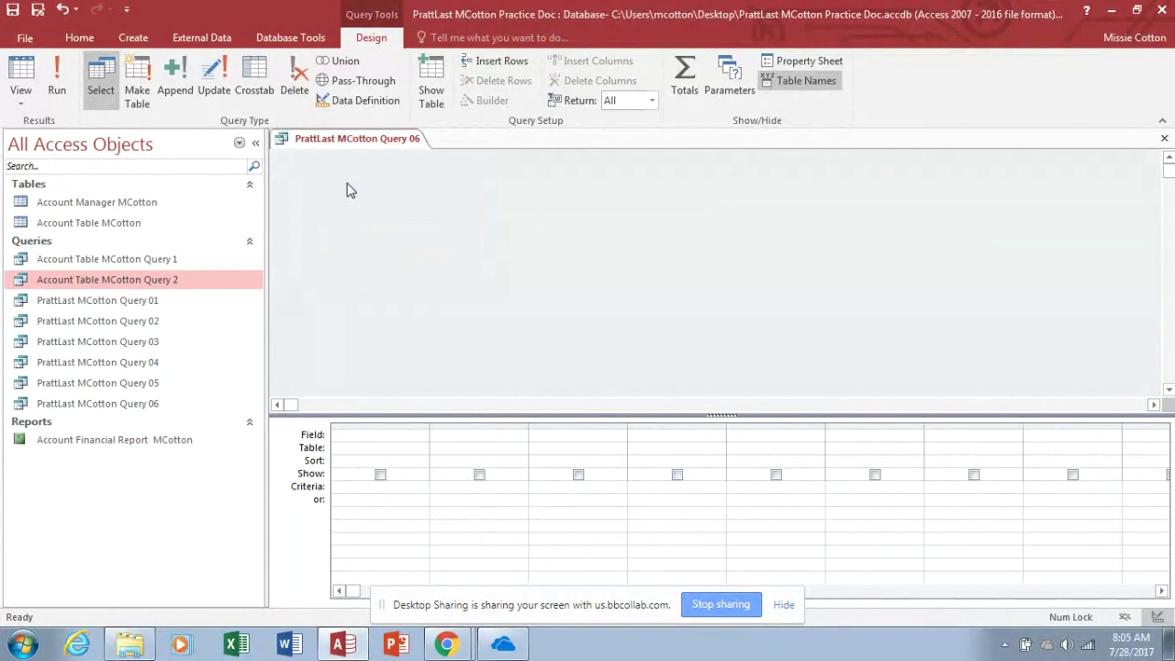
Add the Account Table to the empty query design and close the table selection dialog
{"action": "left_click", "coordinate": [428, 95]}
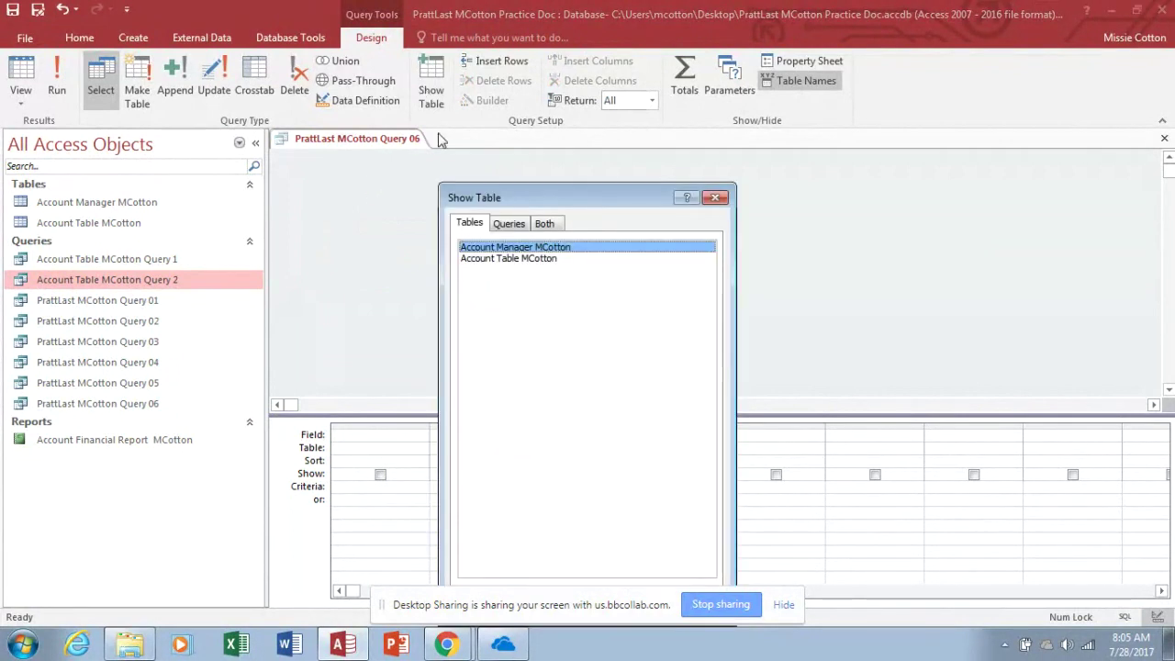
{"action": "left_click", "coordinate": [475, 258]}
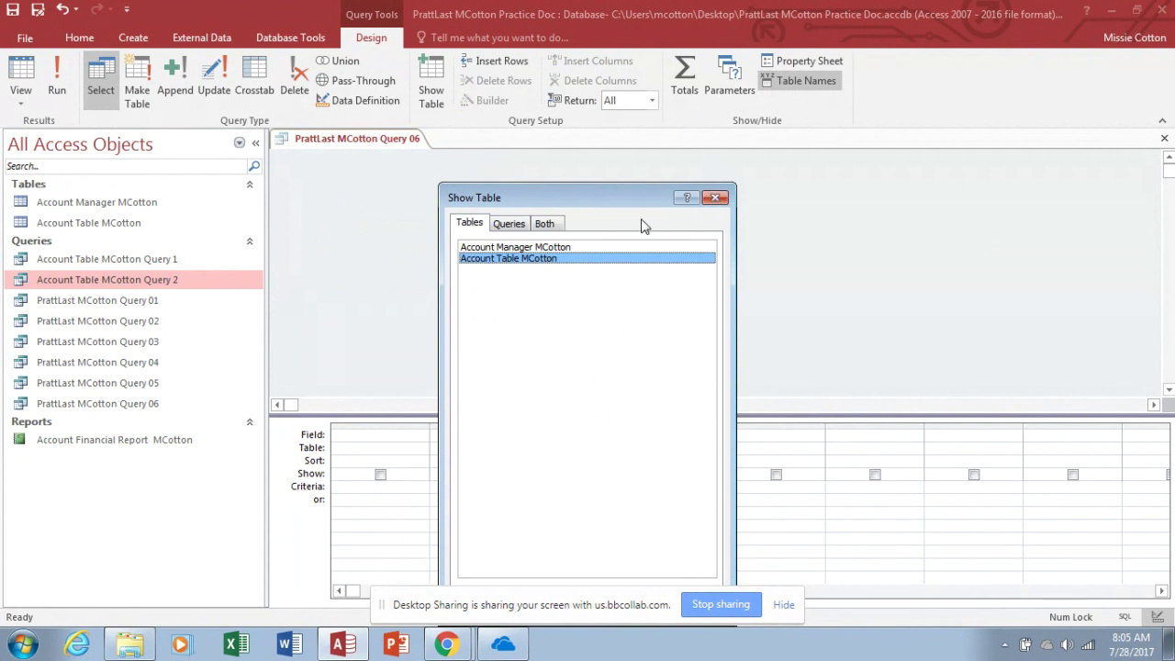
{"action": "double_click", "coordinate": [569, 257]}
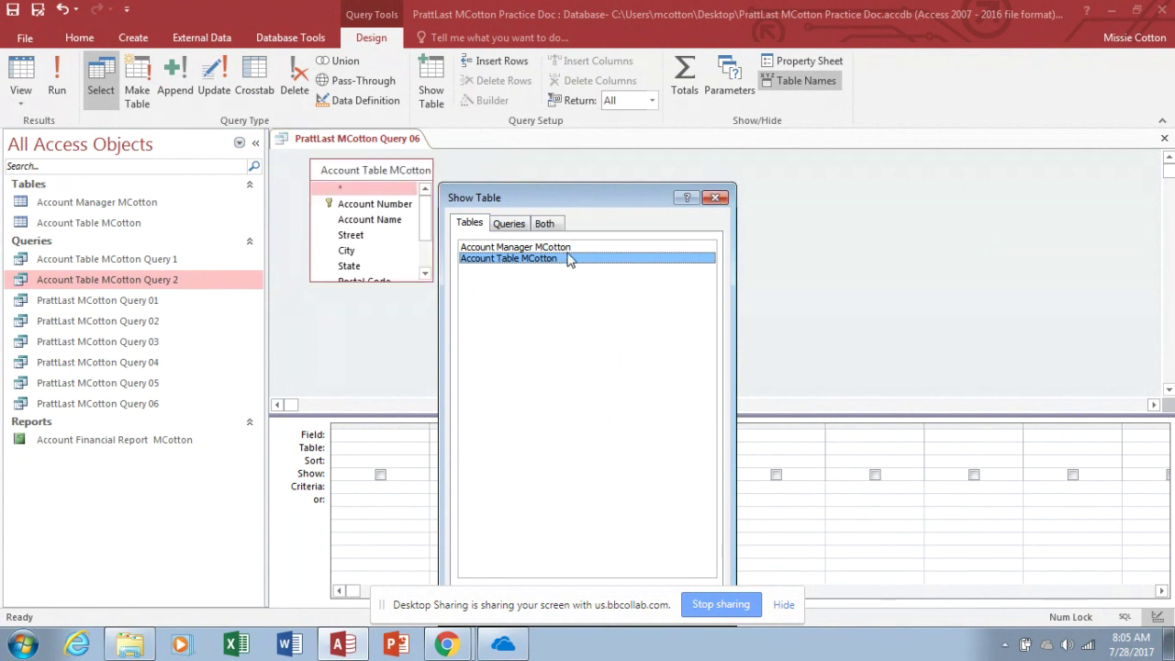
{"action": "left_click", "coordinate": [716, 198]}
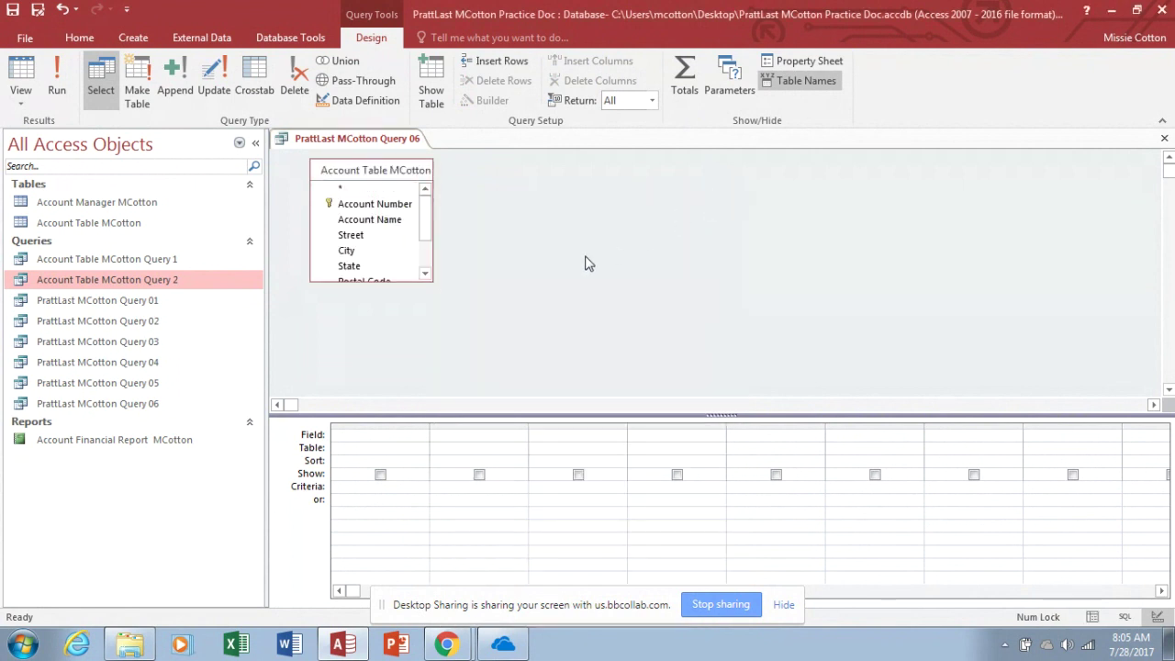
Add Account Number, Account Name, Amount Paid, Current Due and Account Manager Number from the Account Table to the query grid
{"action": "left_click", "coordinate": [425, 274]}
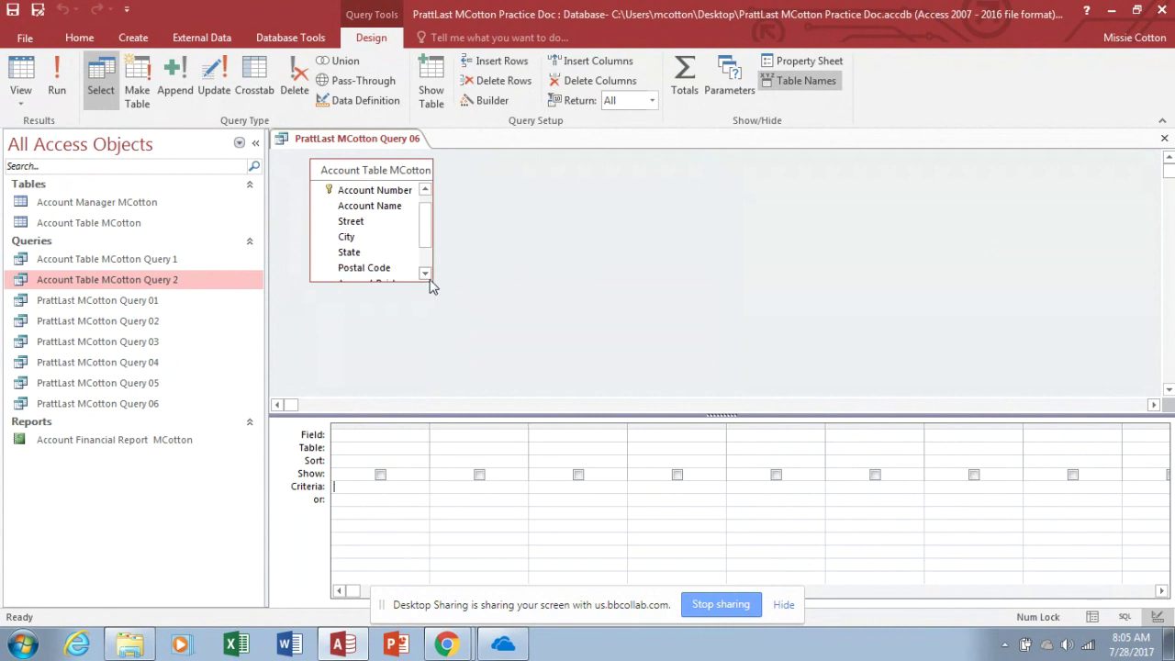
{"action": "left_click", "coordinate": [429, 280]}
{"action": "left_click_drag", "start_coordinate": [422, 230], "coordinate": [426, 217]}
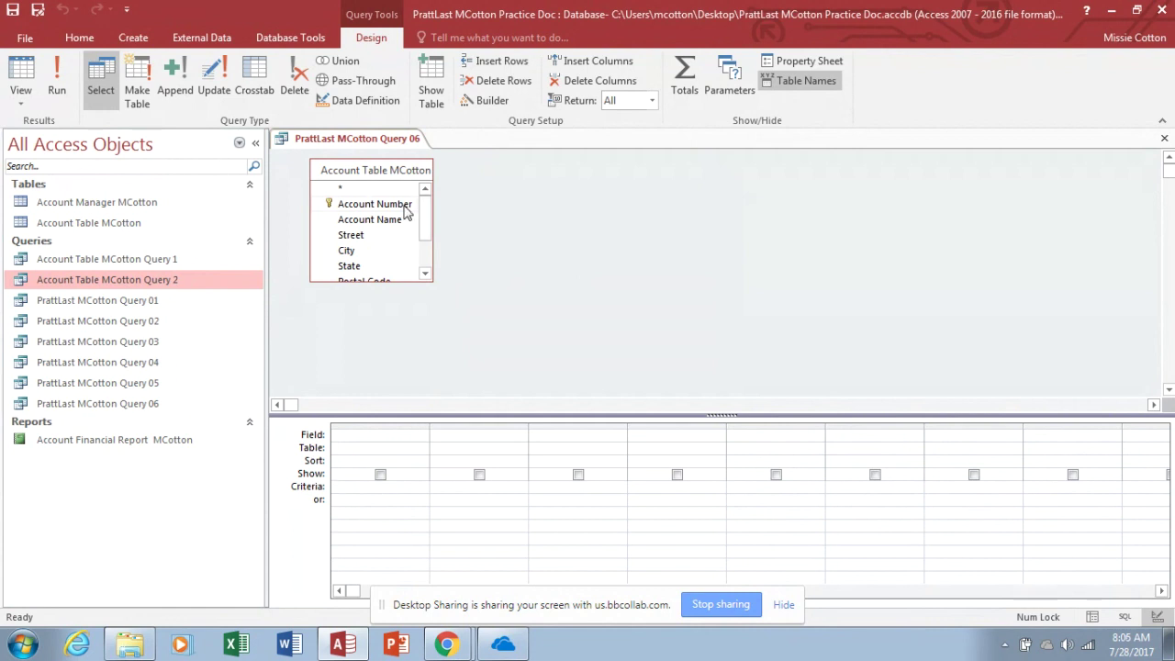
{"action": "double_click", "coordinate": [401, 205]}
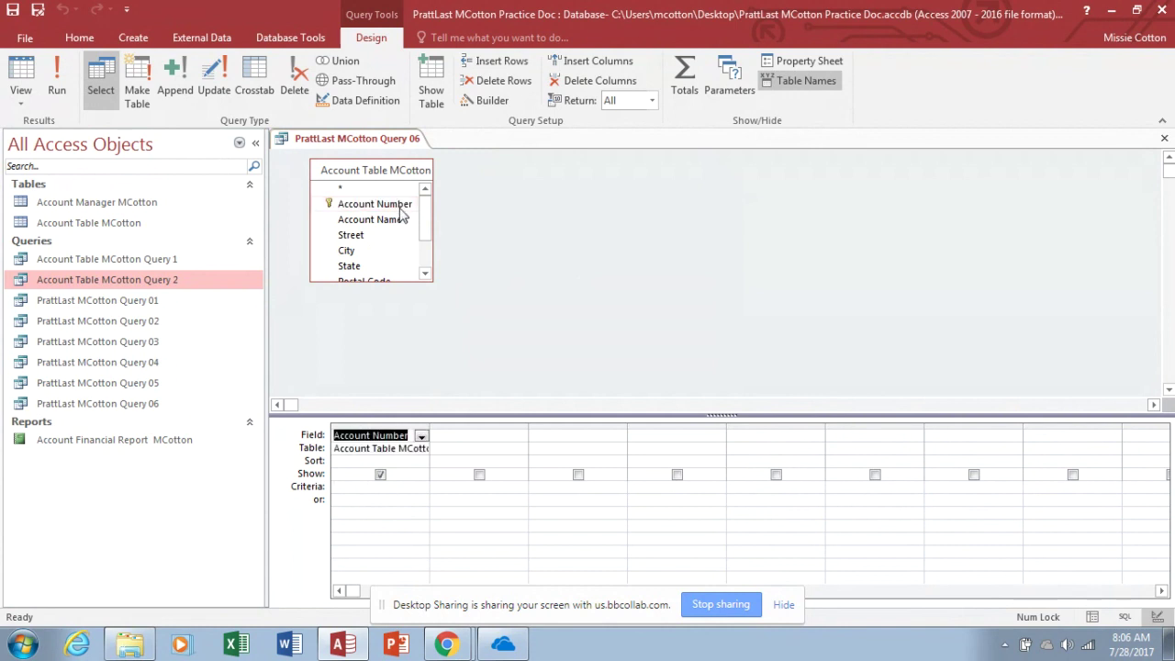
{"action": "double_click", "coordinate": [397, 225]}
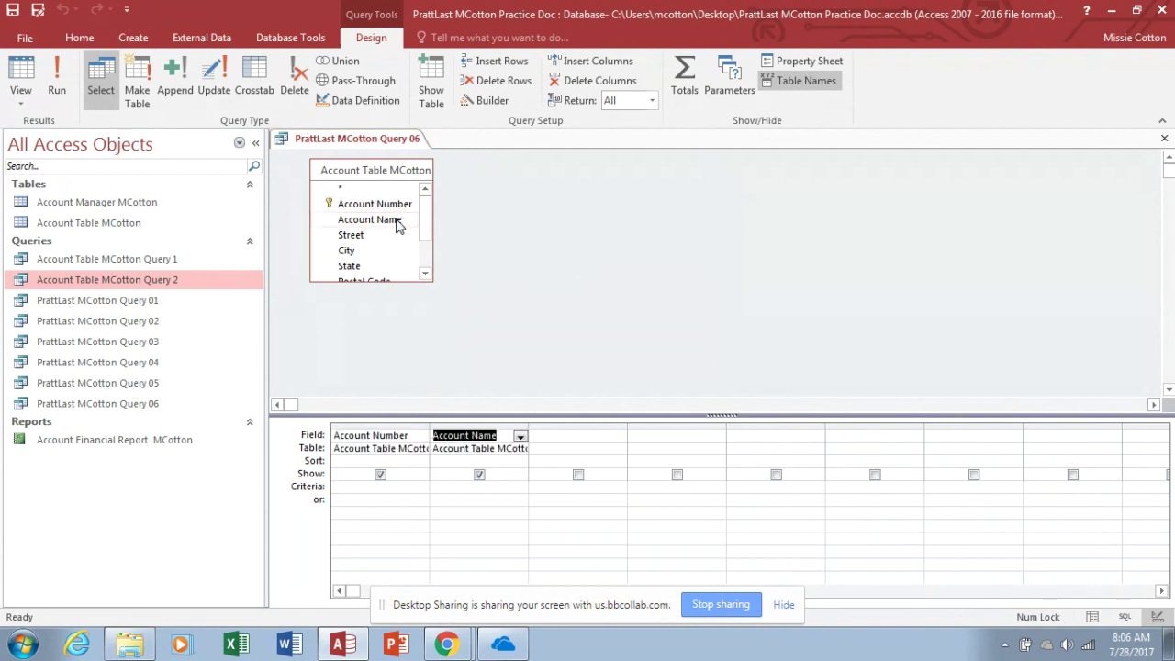
{"action": "left_click", "coordinate": [427, 276]}
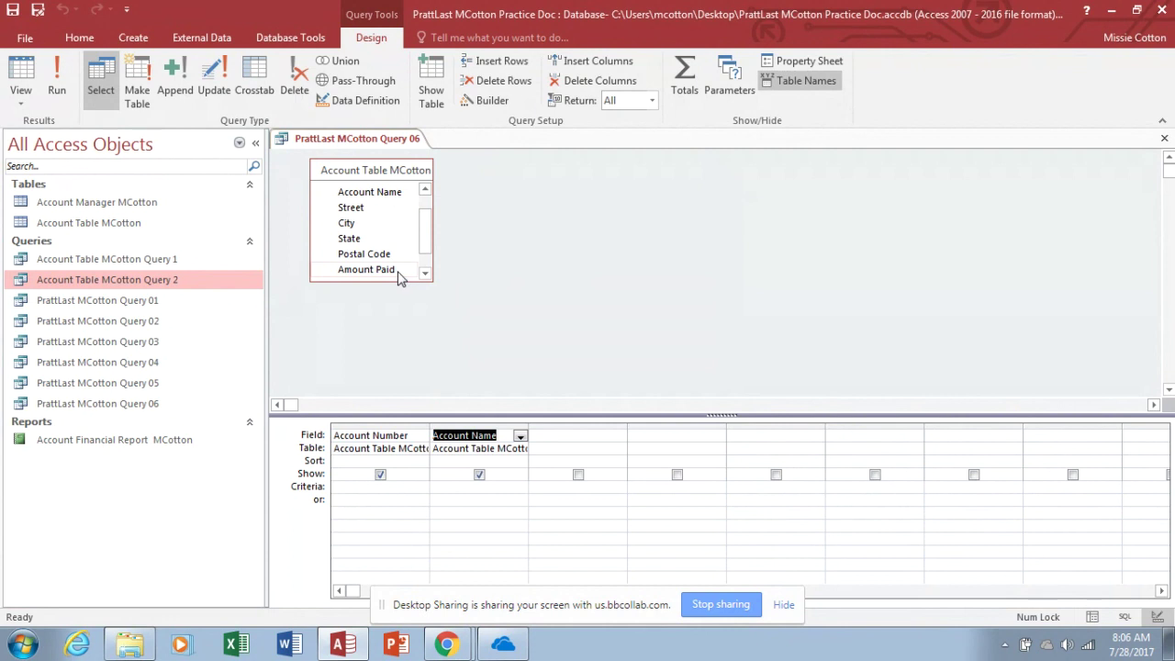
{"action": "double_click", "coordinate": [396, 273]}
{"action": "left_click", "coordinate": [424, 273]}
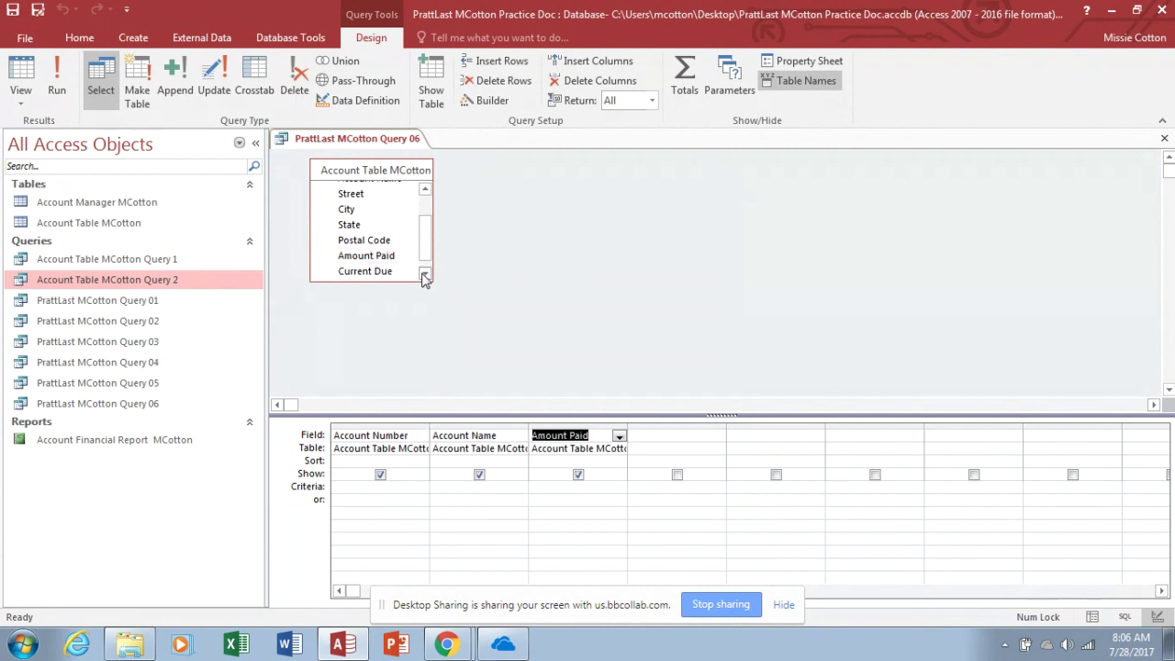
{"action": "left_click", "coordinate": [425, 274]}
{"action": "double_click", "coordinate": [392, 261]}
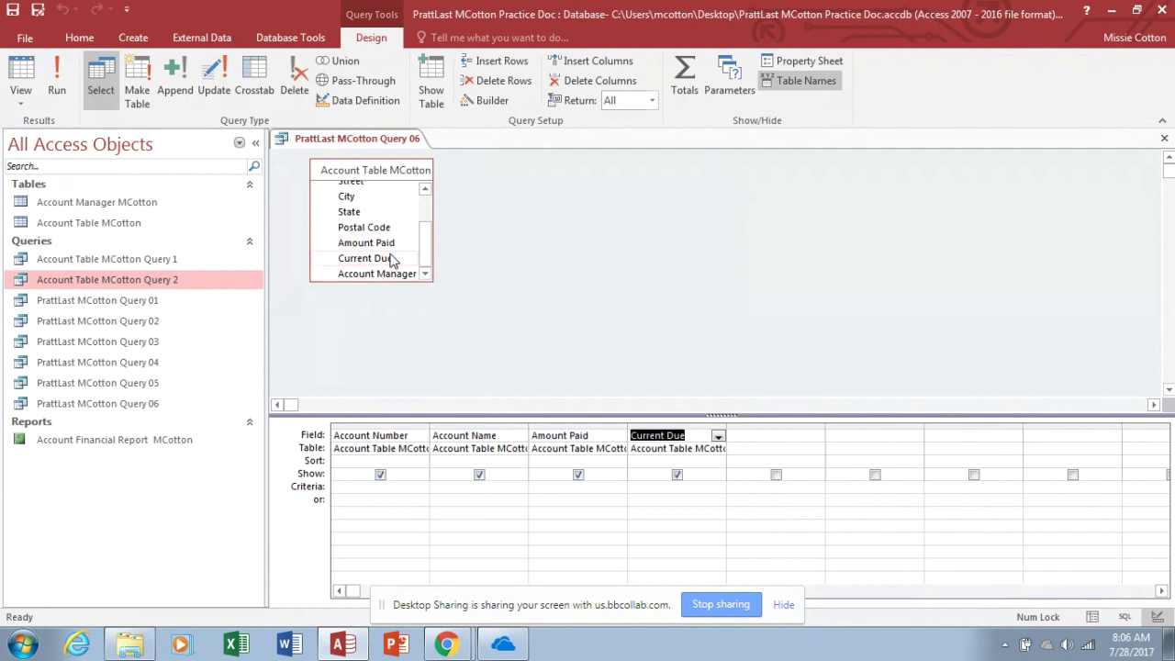
{"action": "double_click", "coordinate": [396, 278]}
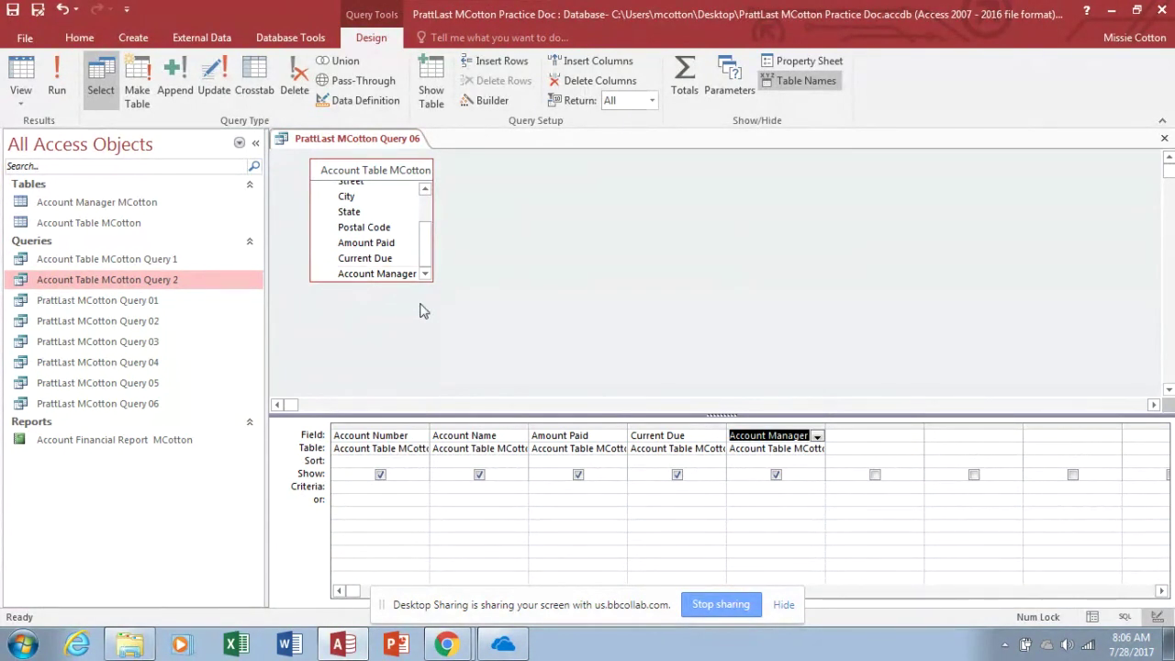
Set the criteria to >2500 for Current Due and 31 for Account Manager Number, and run the query
{"action": "left_click", "coordinate": [635, 490]}
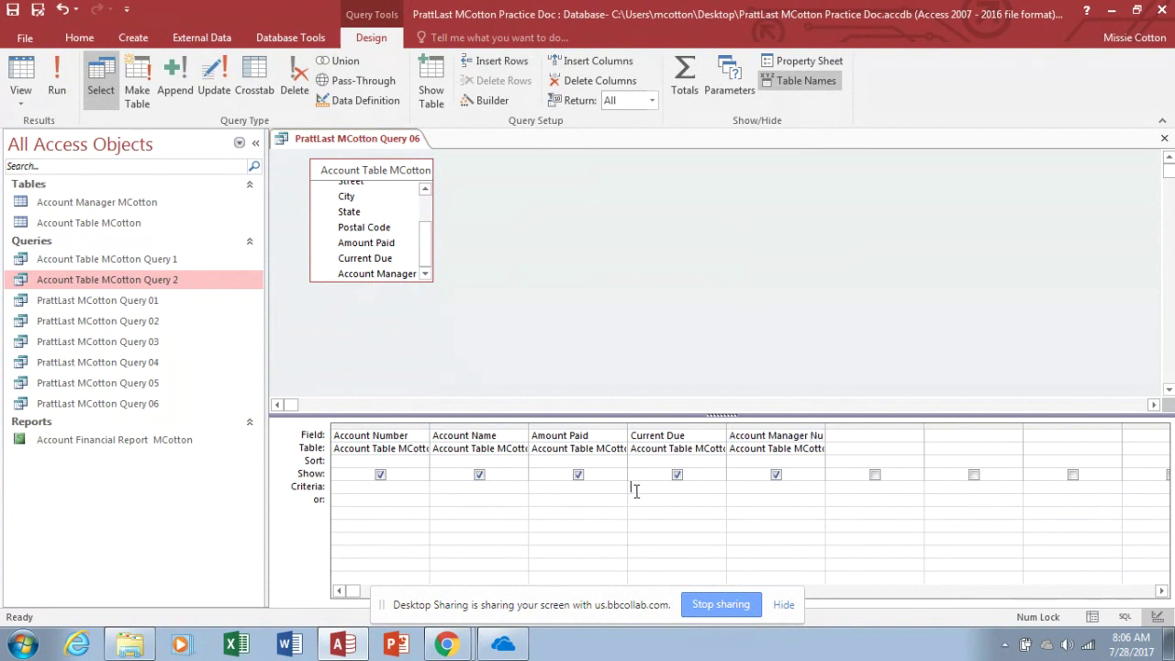
{"action": "type", "text": ">2500"}
{"action": "left_click", "coordinate": [734, 488]}
{"action": "type", "text": "31"}
{"action": "left_click", "coordinate": [59, 81]}
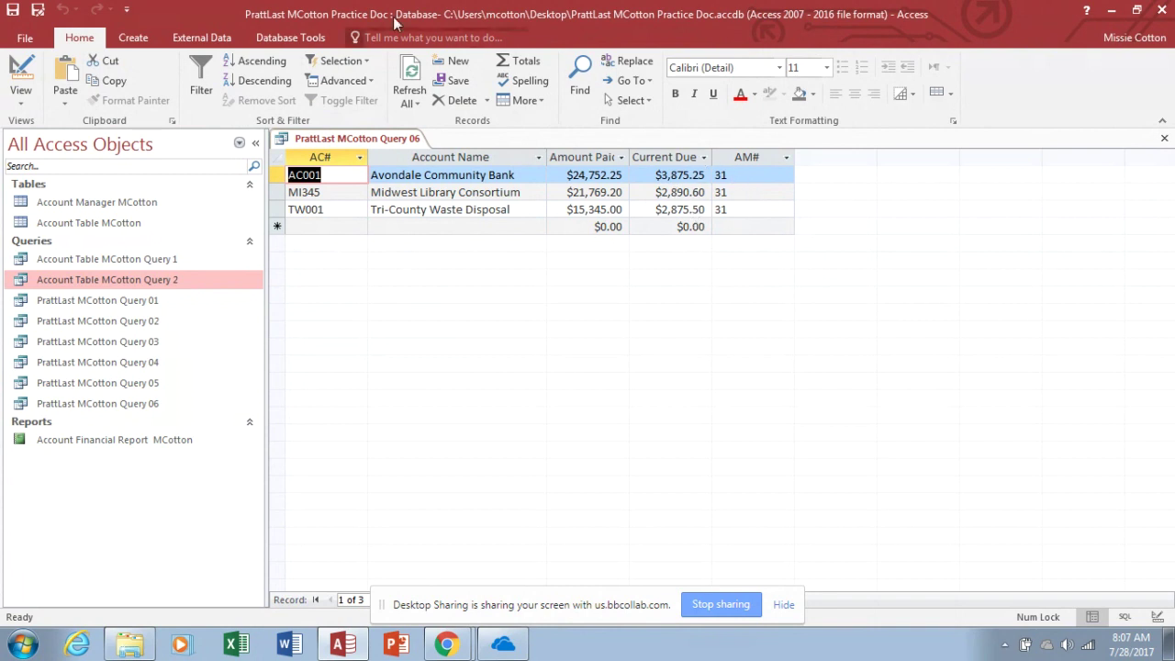
Save a copy of the two-criteria query under the same name without "Copy of", ending in Query 07
{"action": "left_click", "coordinate": [39, 11]}
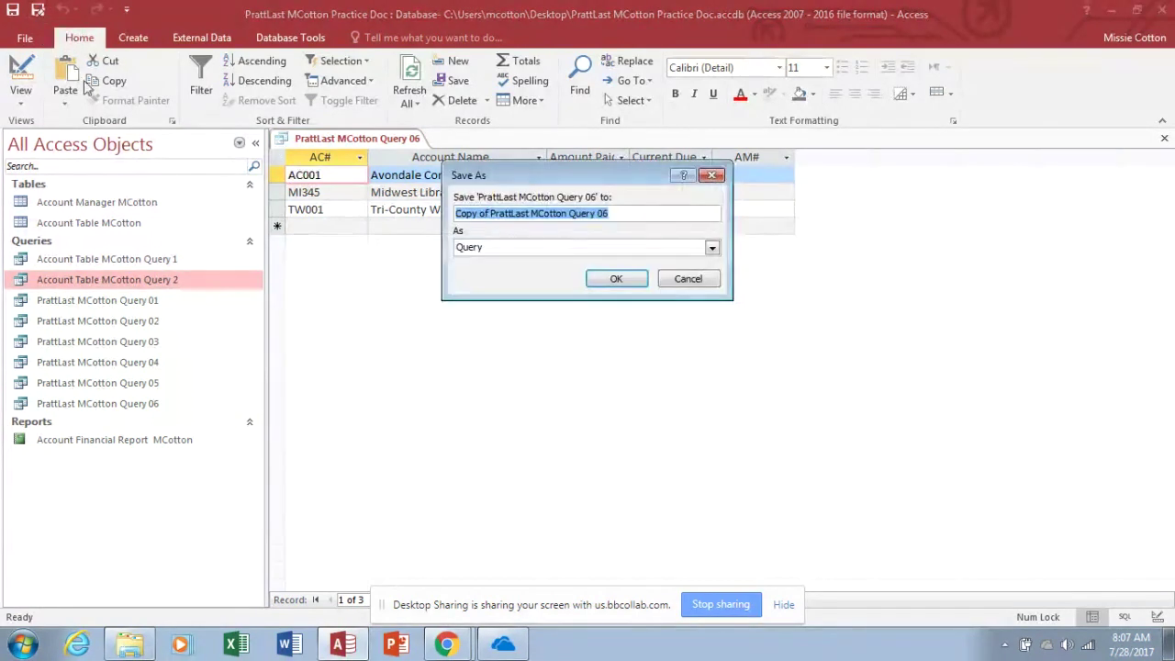
{"action": "left_click", "coordinate": [492, 214]}
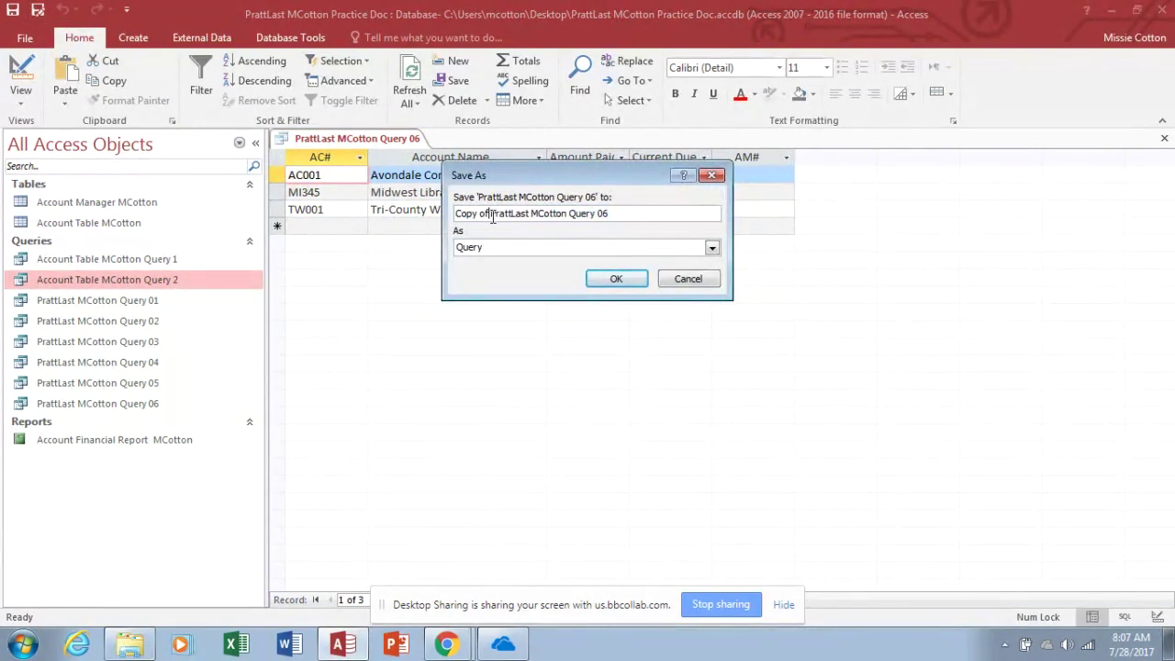
{"action": "key", "text": "BackSpace"}
{"action": "key", "text": "BackSpace"}
{"action": "key", "text": "BackSpace"}
{"action": "key", "text": "BackSpace"}
{"action": "key", "text": "BackSpace"}
{"action": "key", "text": "BackSpace"}
{"action": "key", "text": "BackSpace"}
{"action": "key", "text": "BackSpace"}
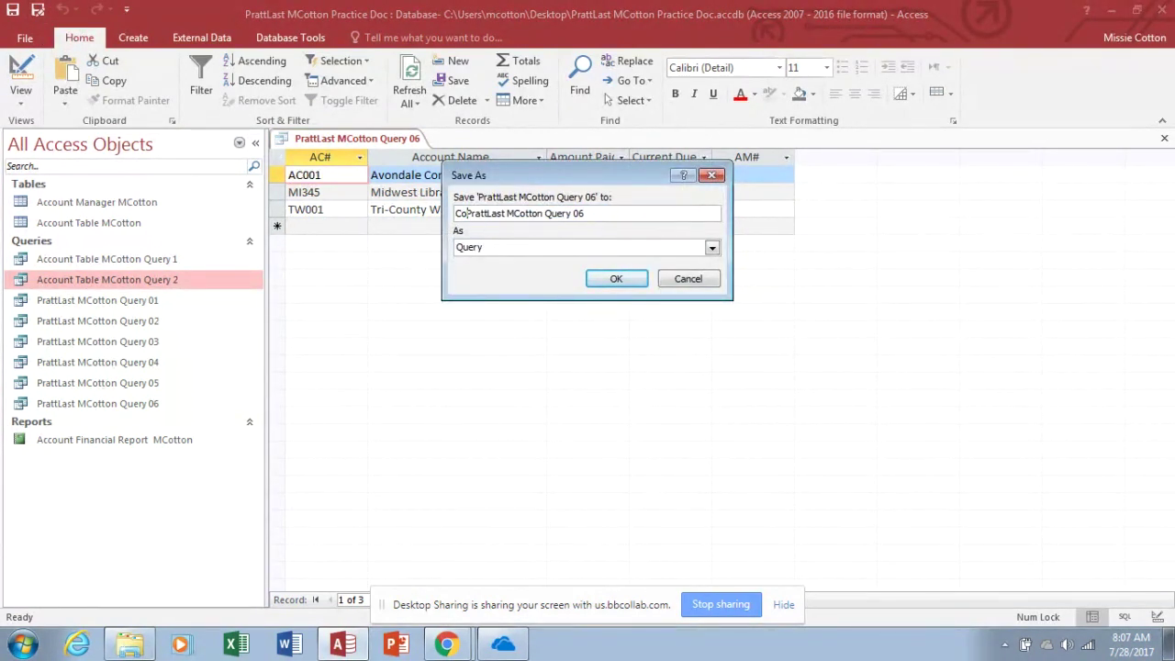
{"action": "left_click", "coordinate": [578, 213]}
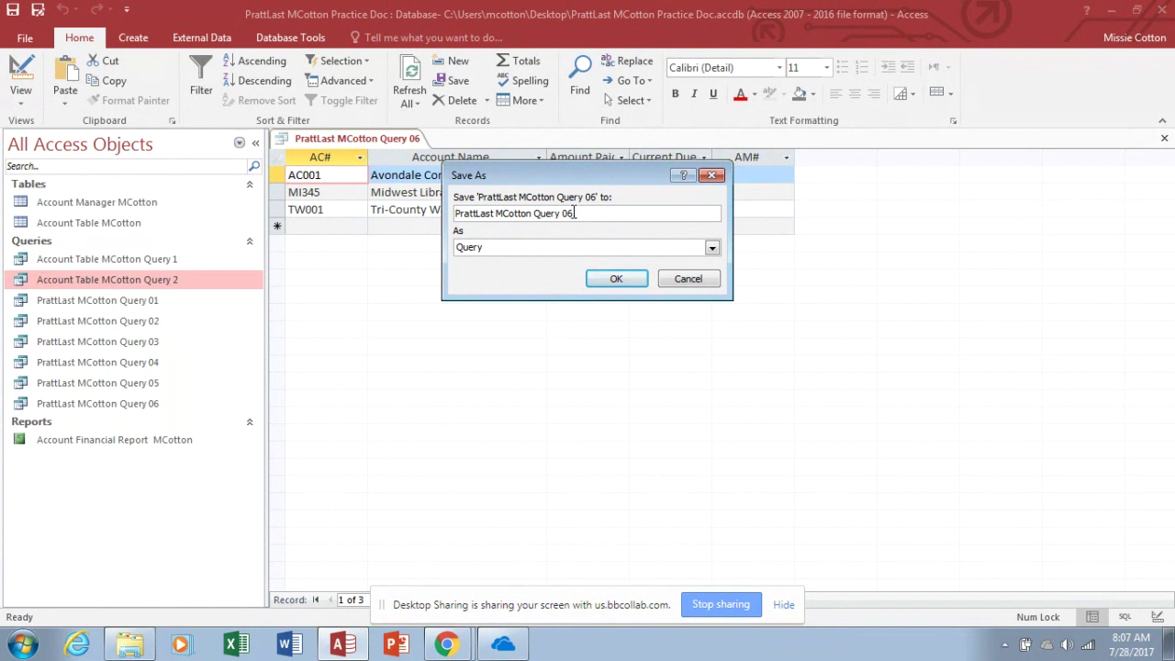
{"action": "key", "text": "BackSpace"}
{"action": "type", "text": "7"}
{"action": "left_click", "coordinate": [605, 279]}
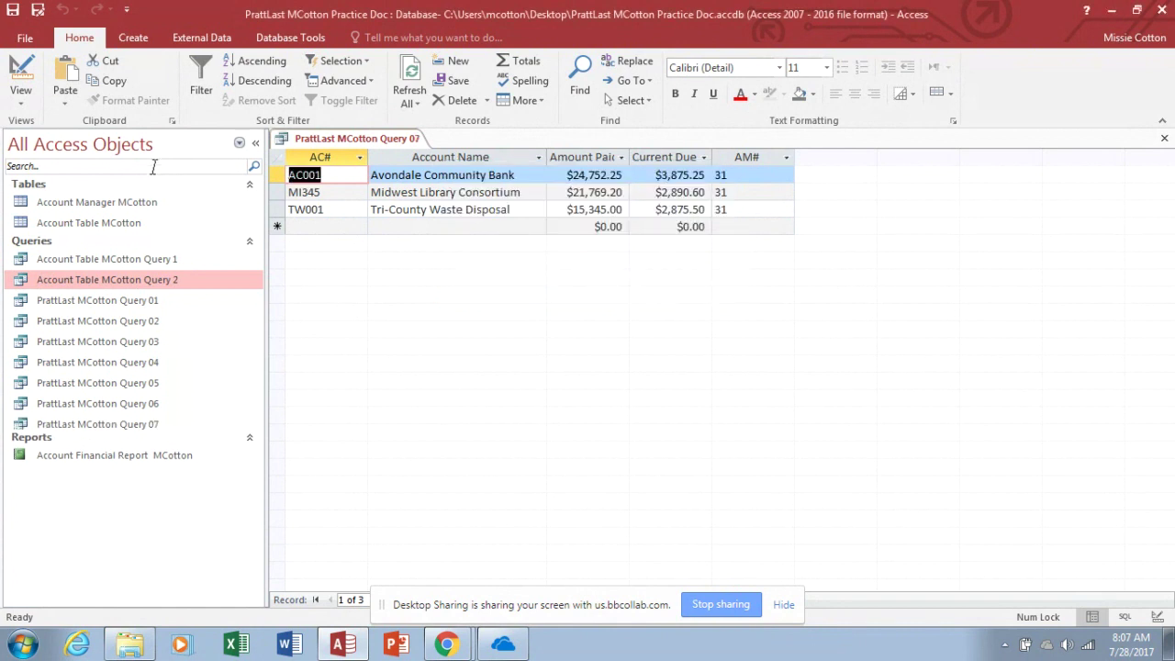
Move the Account Manager Number criterion 31 to the or row, keeping >2500 for Current Due, and run the query
{"action": "left_click", "coordinate": [22, 78]}
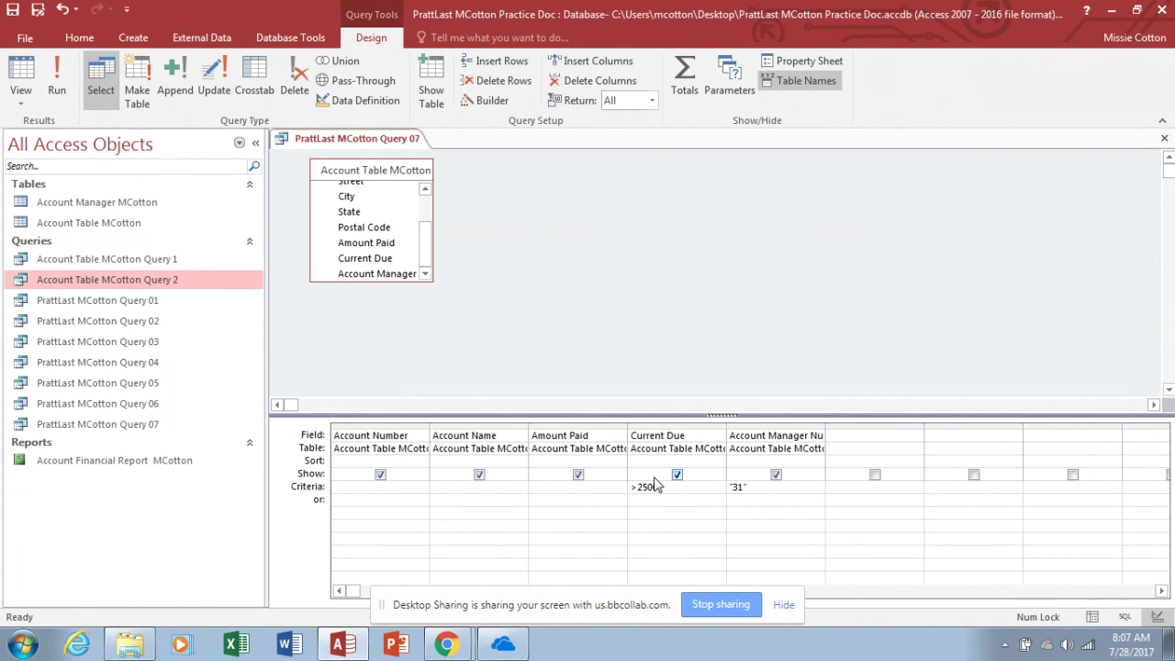
{"action": "left_click", "coordinate": [753, 486]}
{"action": "key", "text": "BackSpace"}
{"action": "key", "text": "BackSpace"}
{"action": "key", "text": "BackSpace"}
{"action": "key", "text": "BackSpace"}
{"action": "left_click", "coordinate": [742, 500]}
{"action": "type", "text": "31"}
{"action": "left_click", "coordinate": [59, 81]}
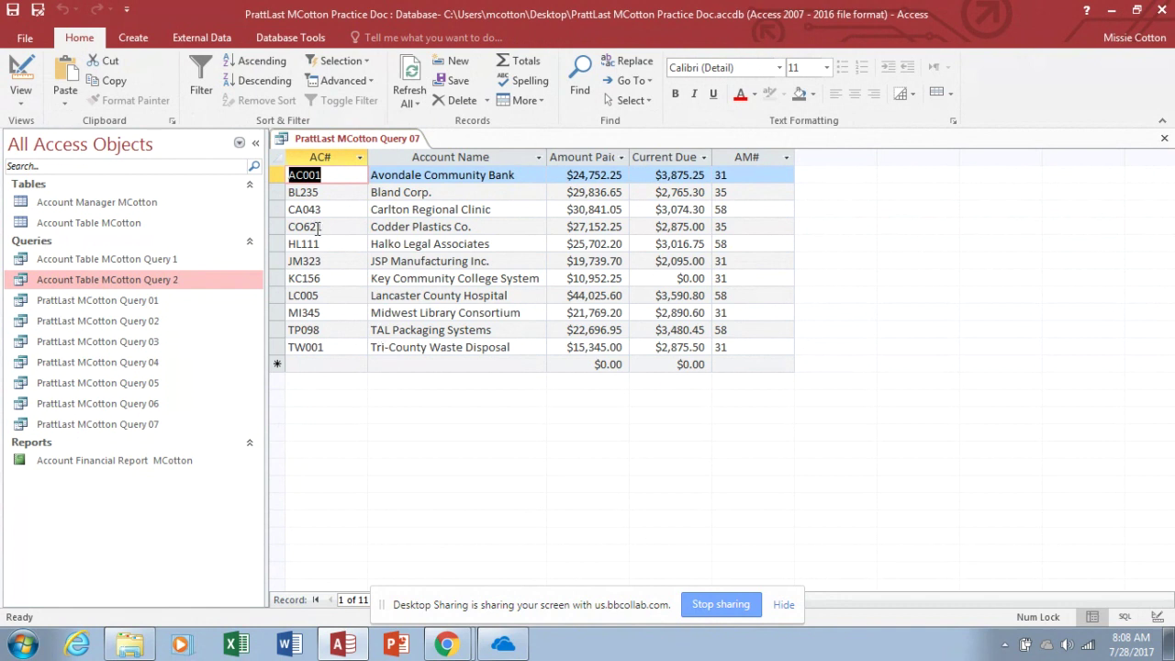
Save a copy of the OR-criteria query under the same name without "Copy of", ending in Query 08
{"action": "key", "text": "F12"}
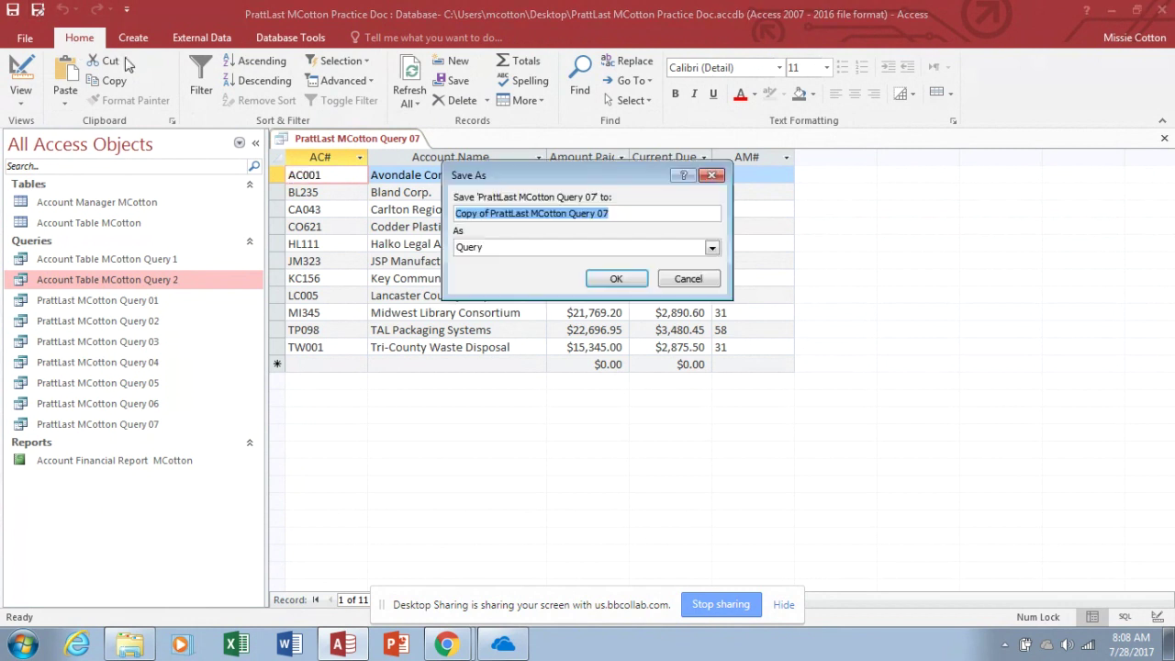
{"action": "left_click", "coordinate": [492, 215]}
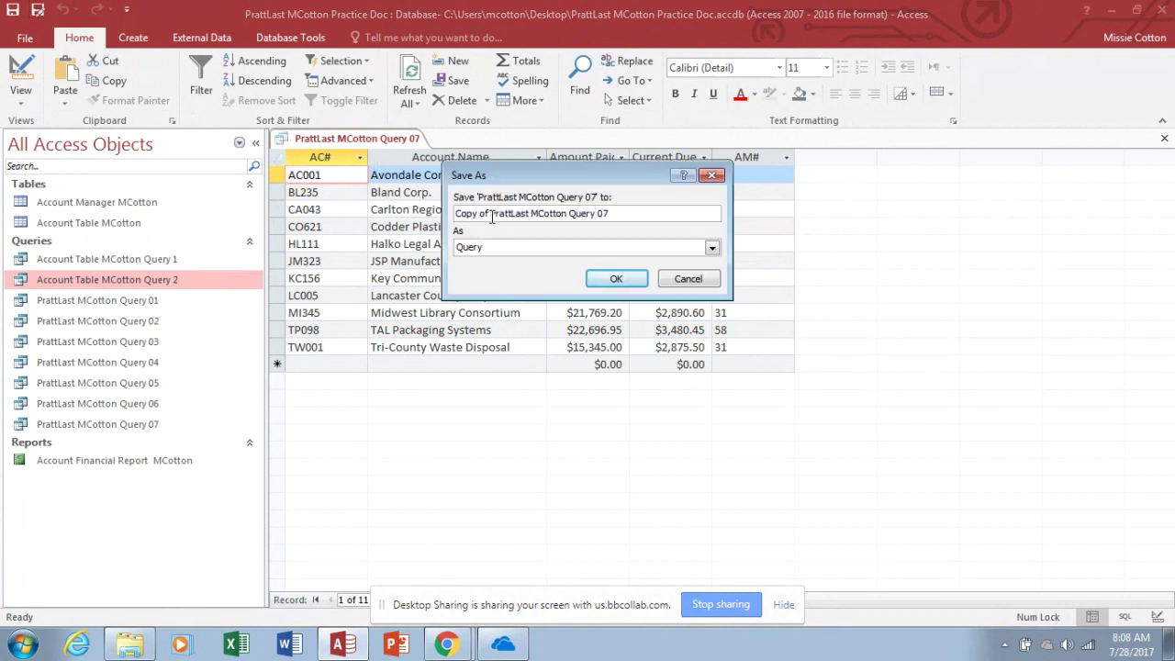
{"action": "key", "text": "BackSpace"}
{"action": "key", "text": "BackSpace"}
{"action": "key", "text": "BackSpace"}
{"action": "key", "text": "BackSpace"}
{"action": "key", "text": "BackSpace"}
{"action": "key", "text": "BackSpace"}
{"action": "key", "text": "BackSpace"}
{"action": "key", "text": "BackSpace"}
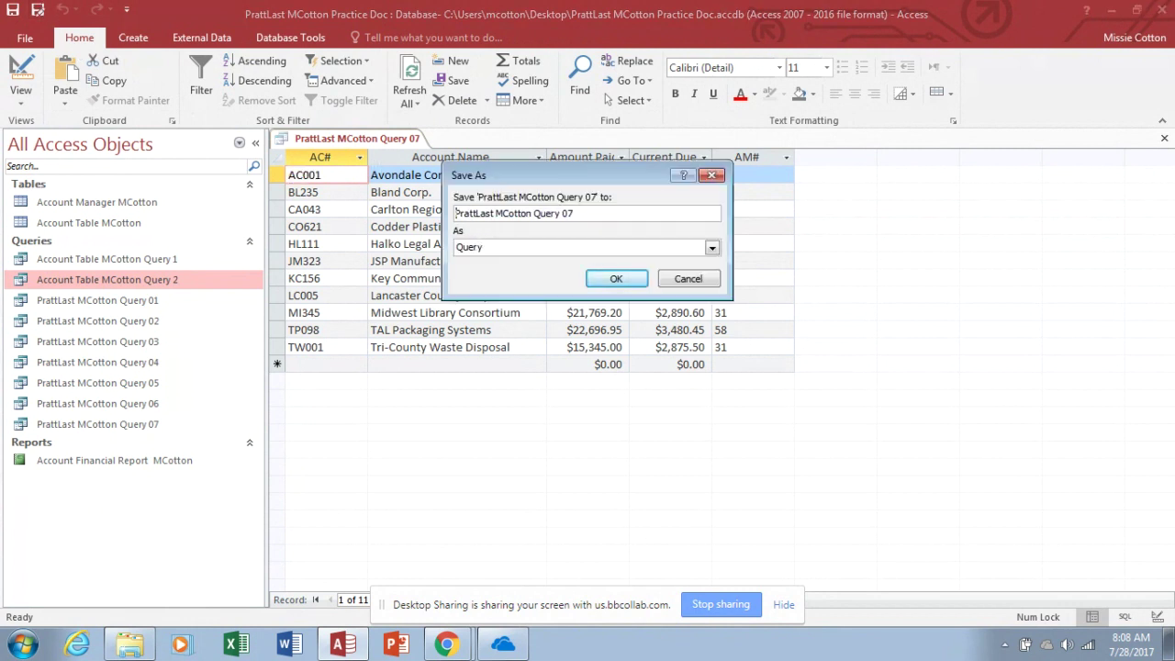
{"action": "left_click", "coordinate": [573, 213]}
{"action": "key", "text": "BackSpace"}
{"action": "type", "text": "8"}
{"action": "left_click", "coordinate": [613, 279]}
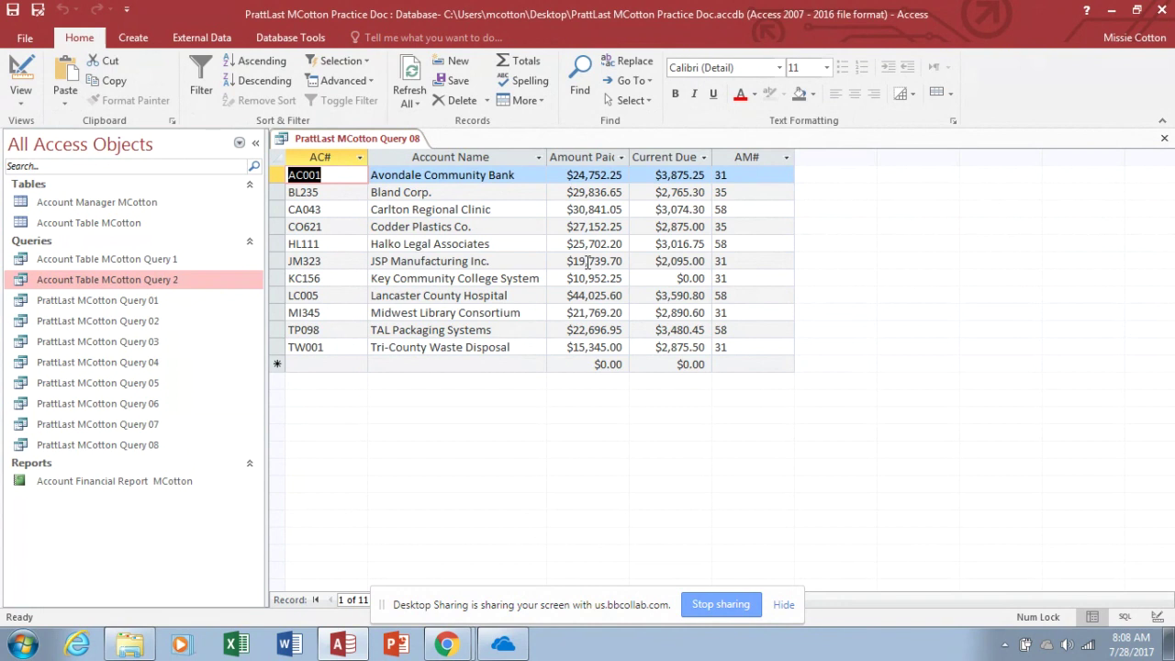
Return to the query design and remove all five fields from the query grid
{"action": "left_click", "coordinate": [26, 72]}
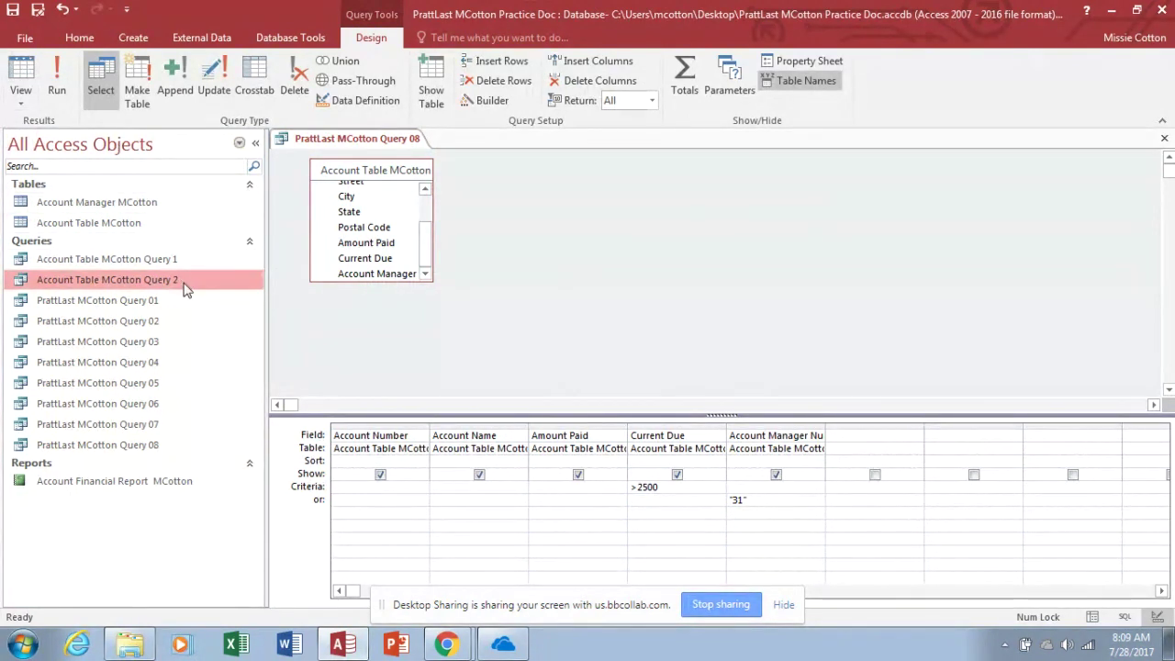
{"action": "left_click", "coordinate": [357, 424]}
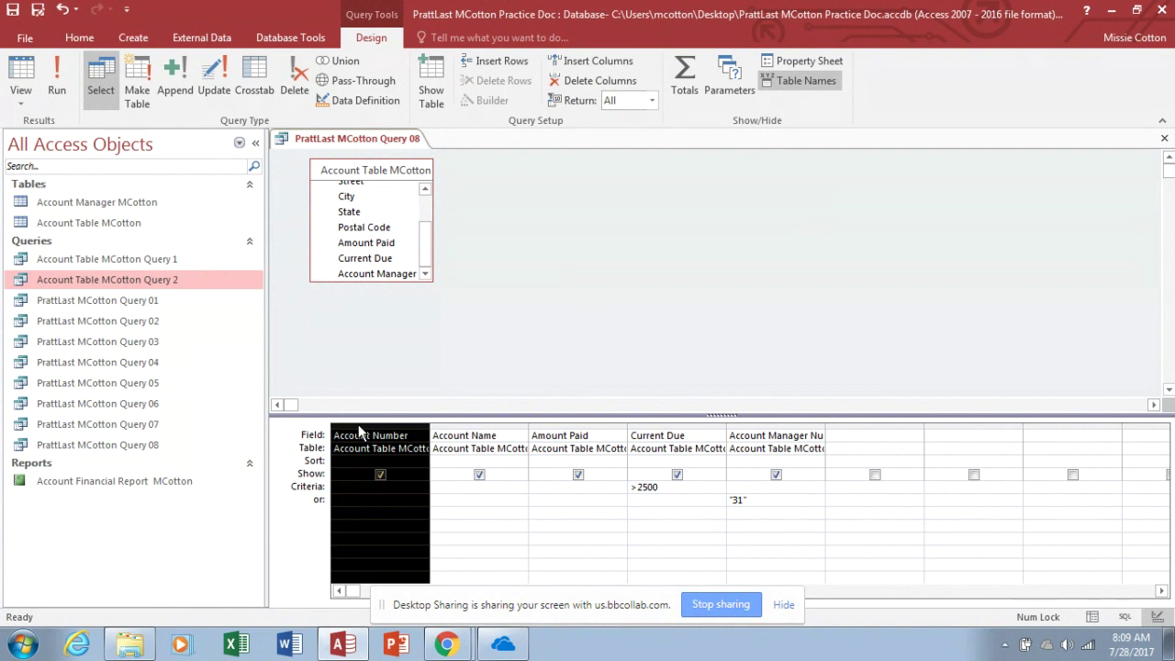
{"action": "key", "text": "Delete"}
{"action": "left_click", "coordinate": [358, 424]}
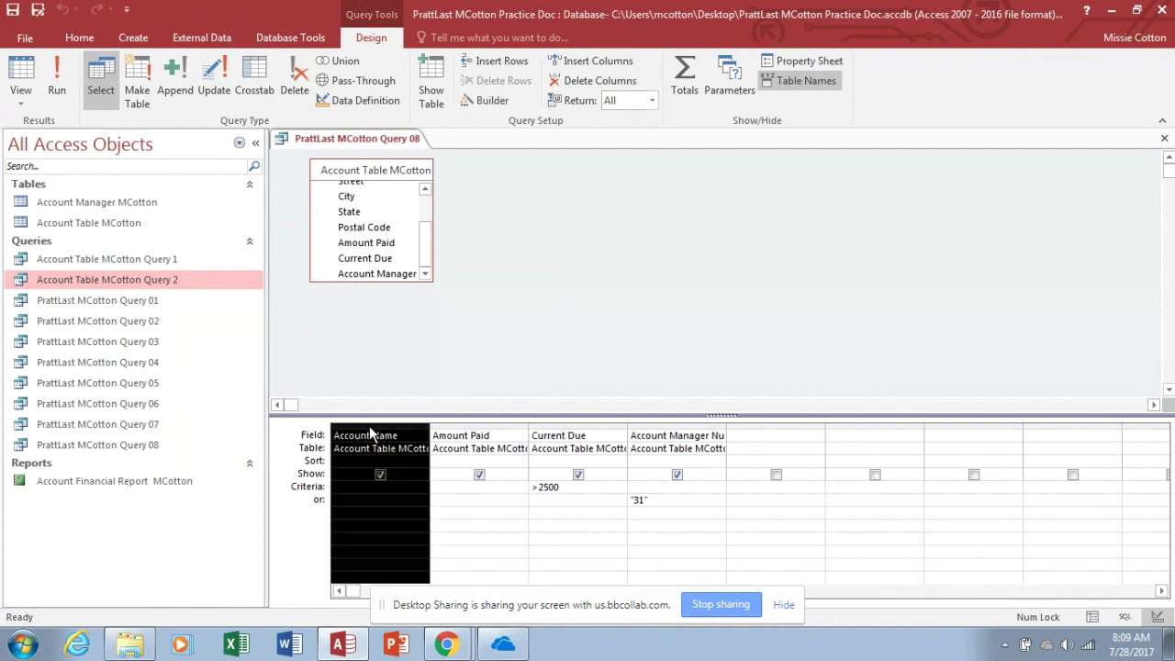
{"action": "key", "text": "Delete"}
{"action": "left_click", "coordinate": [398, 425]}
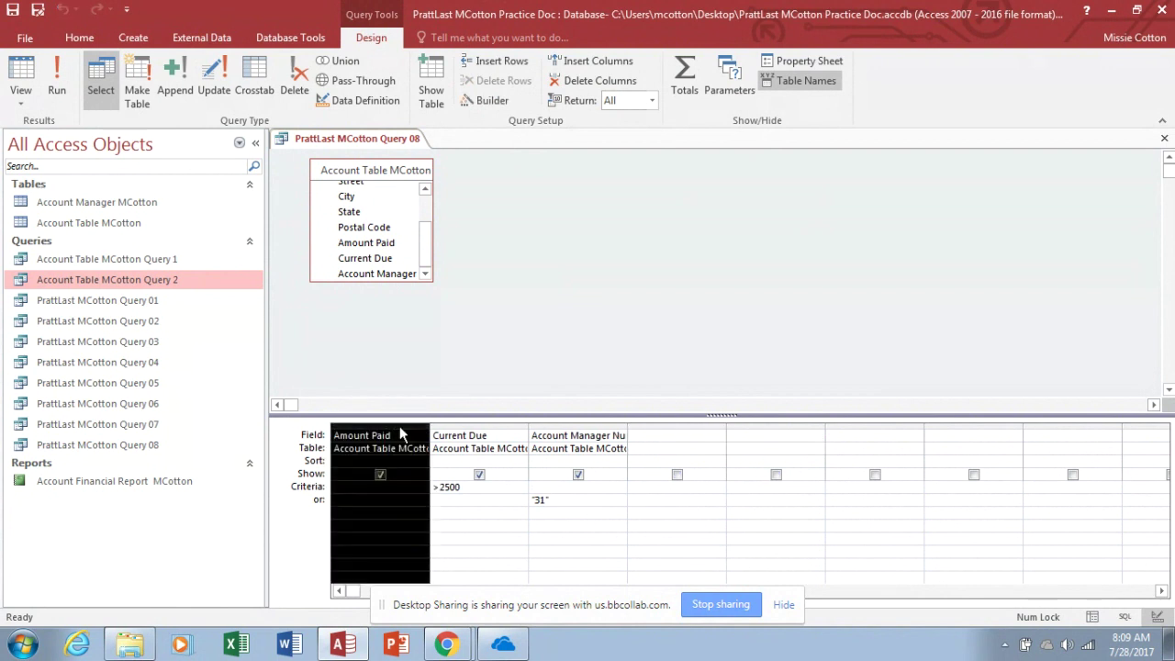
{"action": "key", "text": "Delete"}
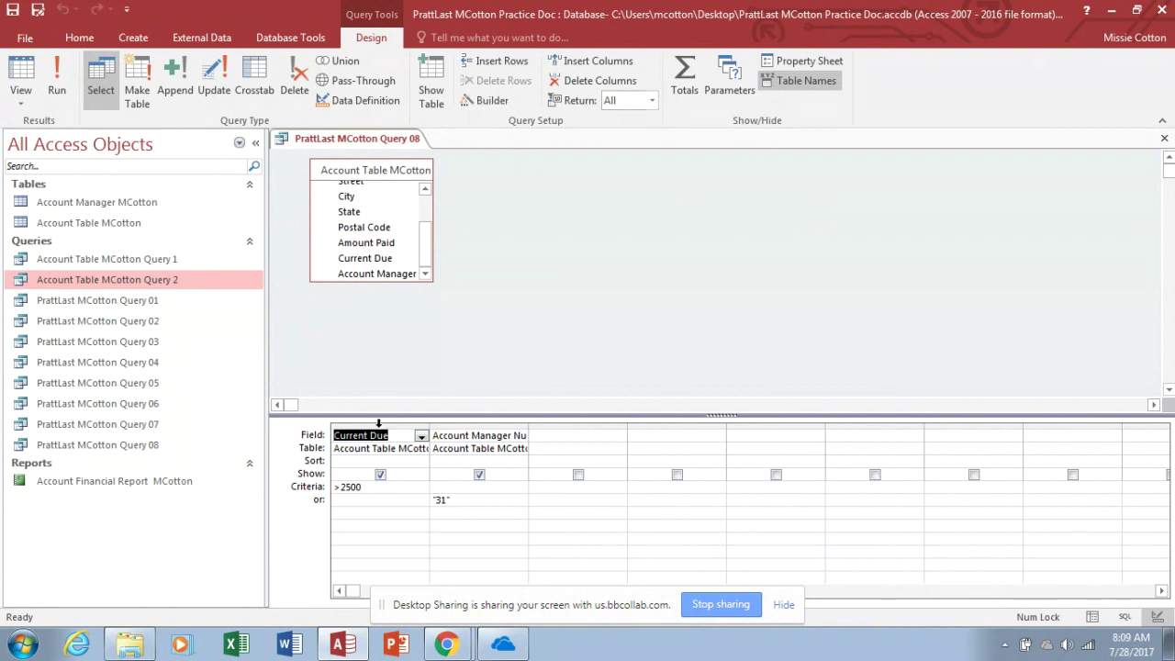
{"action": "left_click", "coordinate": [378, 424]}
{"action": "left_click_drag", "start_coordinate": [427, 425], "coordinate": [450, 427]}
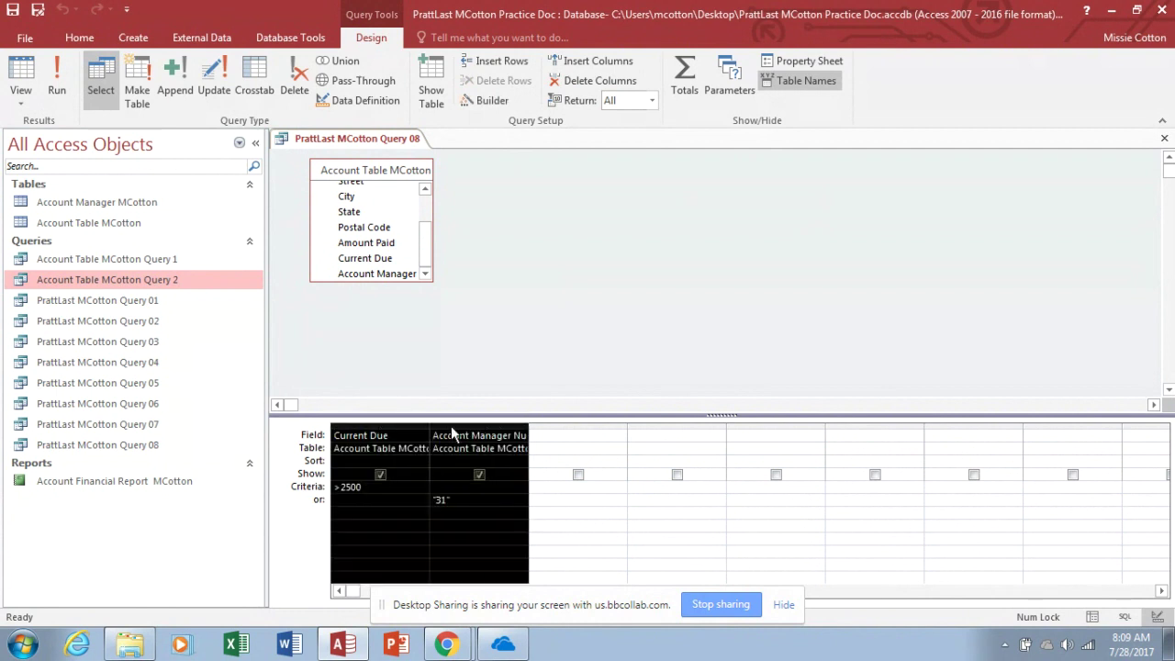
{"action": "key", "text": "Delete"}
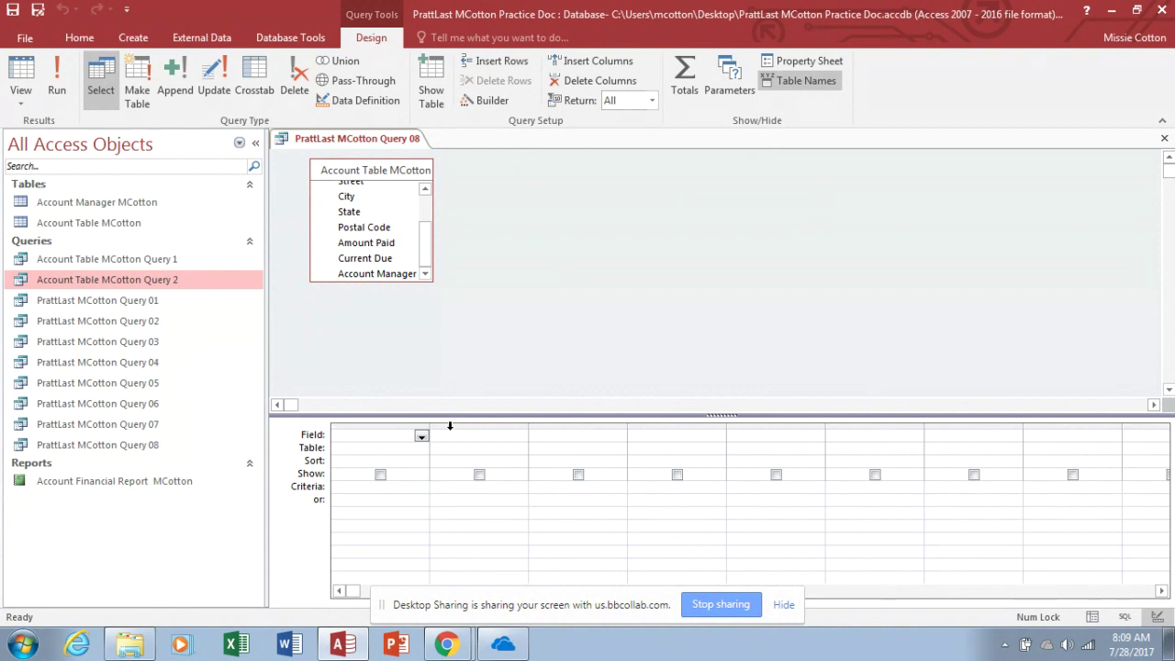
Add the City field to the query grid, preview its results, and set its sort order to Ascending
{"action": "double_click", "coordinate": [354, 202]}
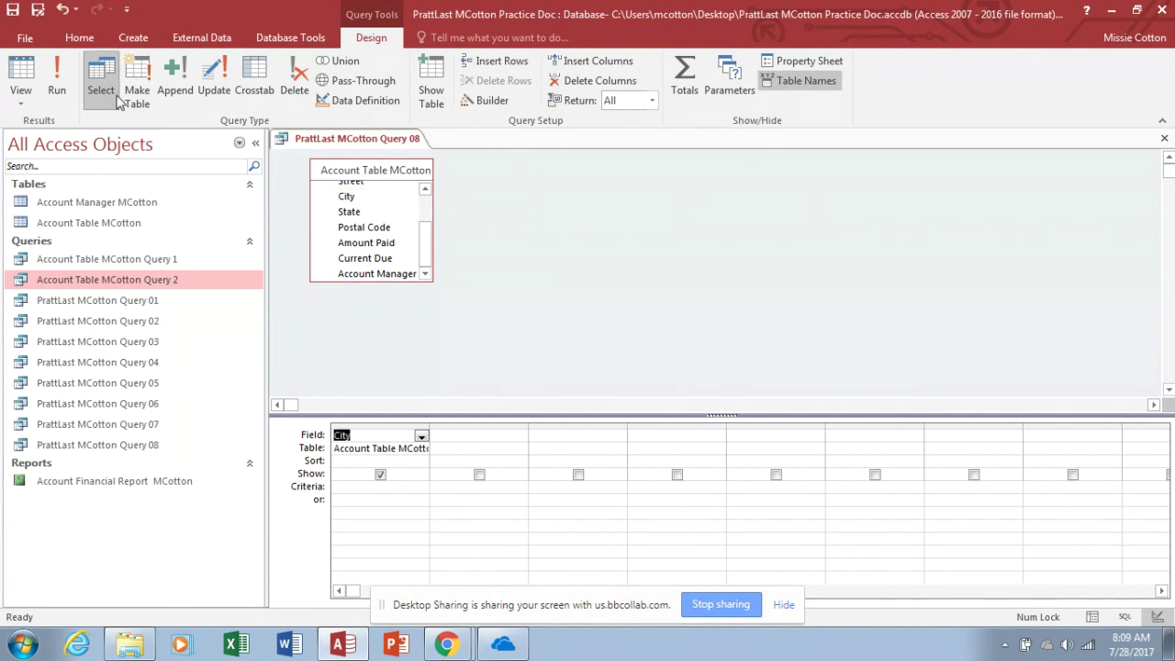
{"action": "left_click", "coordinate": [56, 87]}
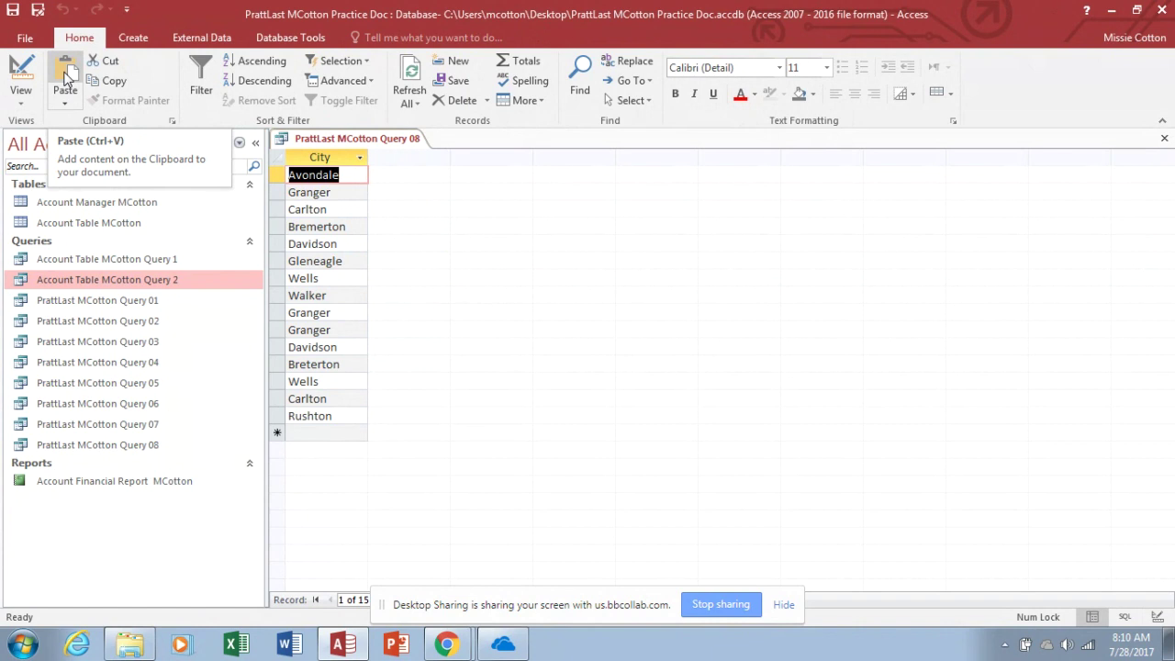
{"action": "left_click", "coordinate": [28, 79]}
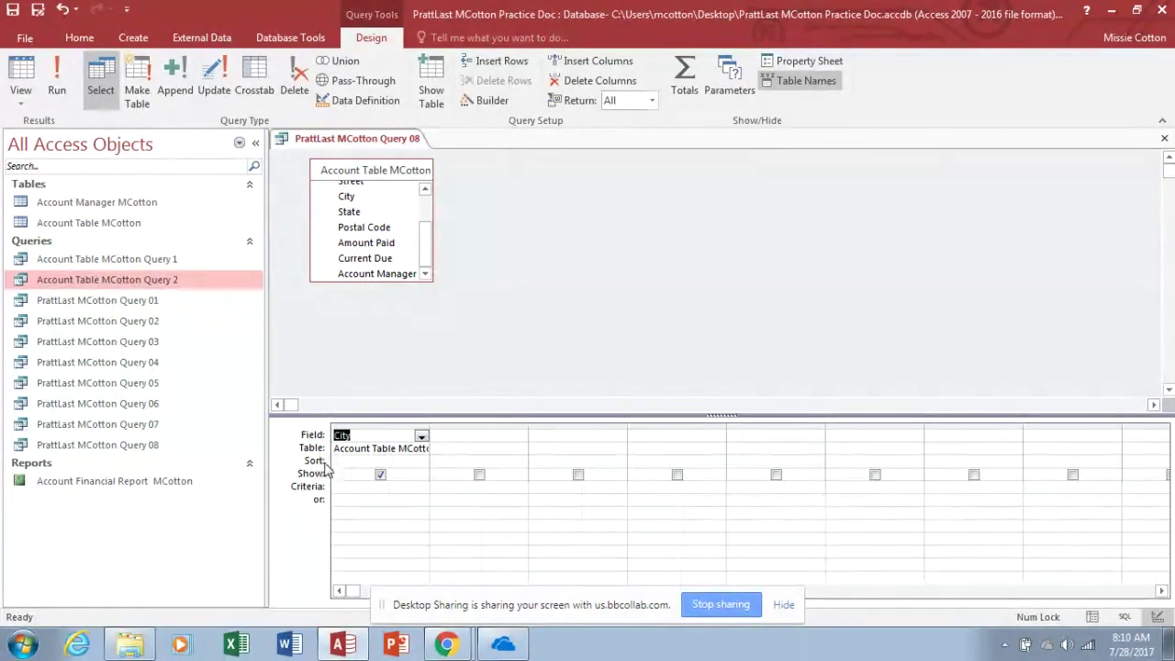
{"action": "left_click", "coordinate": [422, 464]}
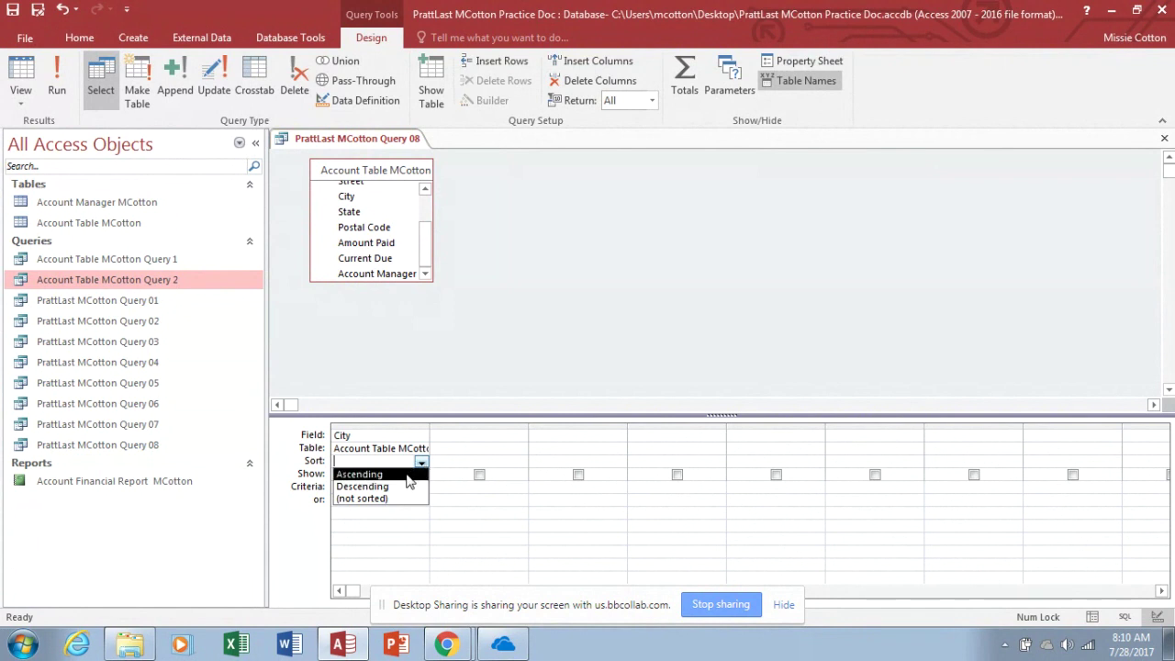
{"action": "left_click", "coordinate": [408, 475]}
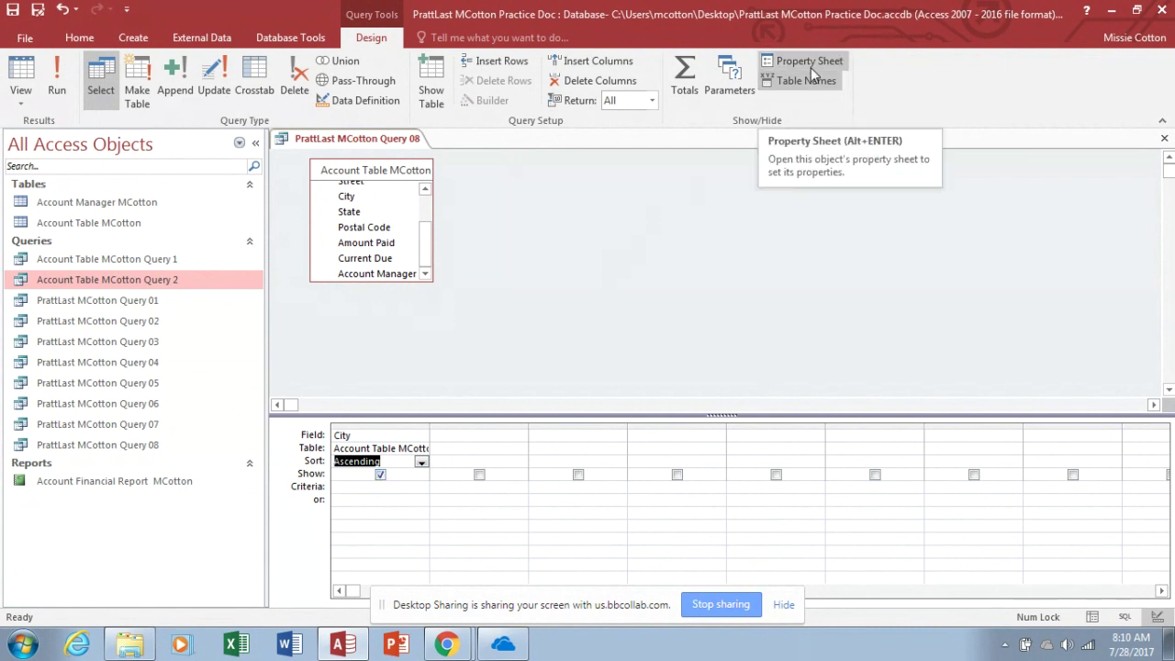
Set Unique Values to Yes in the query's properties and view the resulting datasheet
{"action": "right_click", "coordinate": [786, 195]}
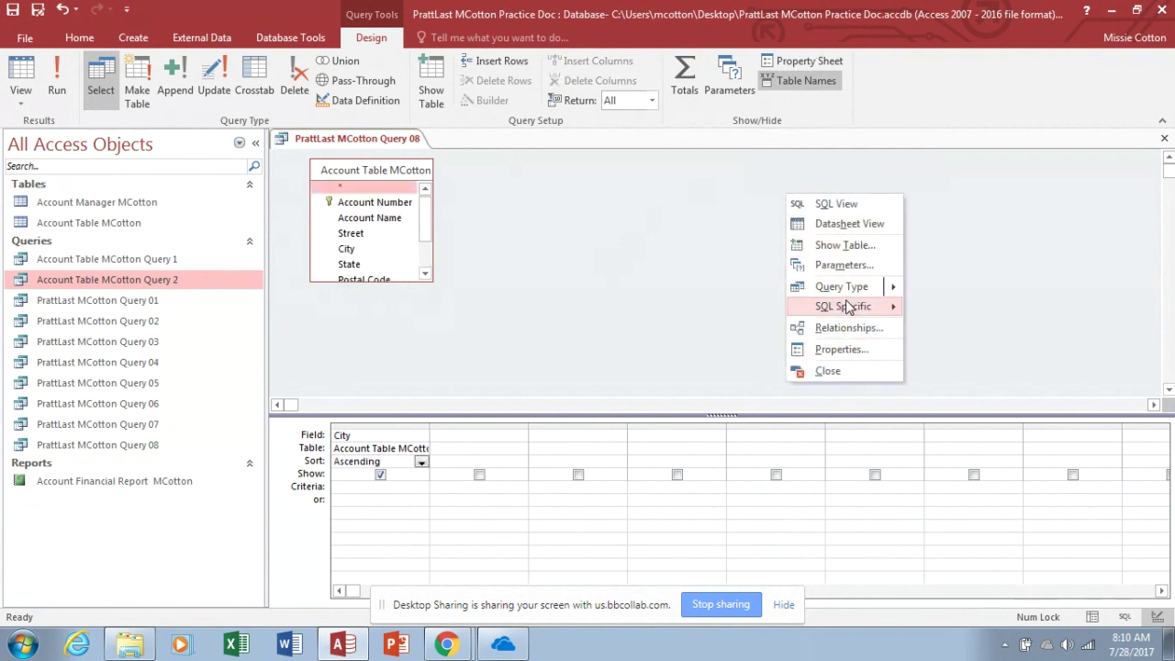
{"action": "left_click", "coordinate": [840, 349]}
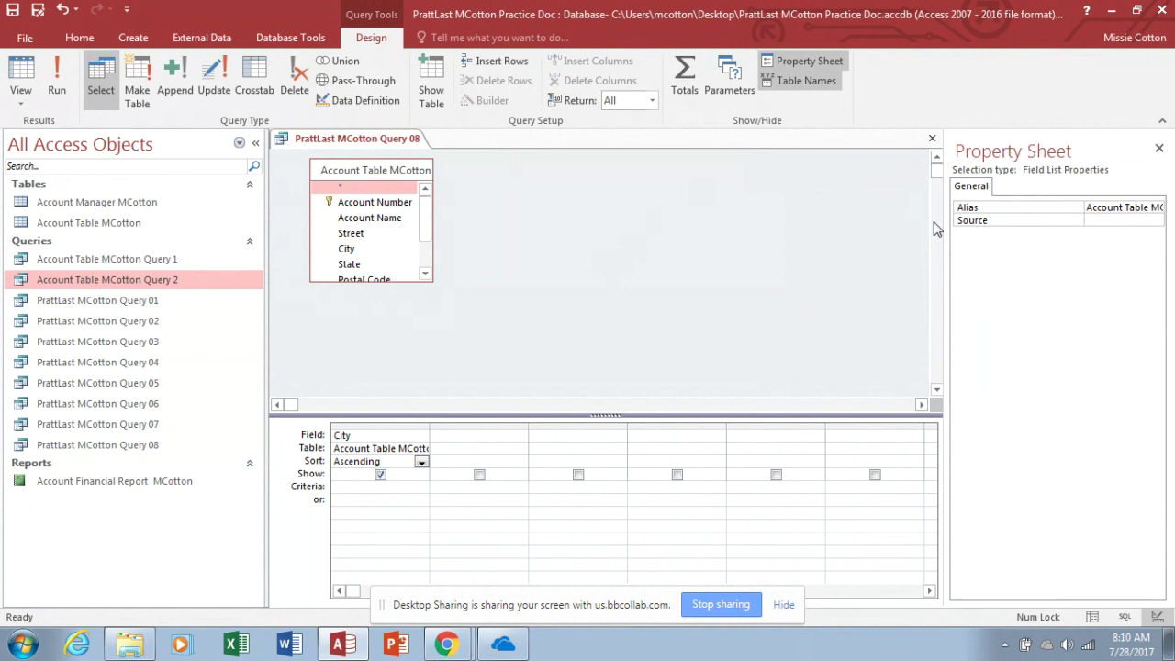
{"action": "left_click", "coordinate": [868, 209]}
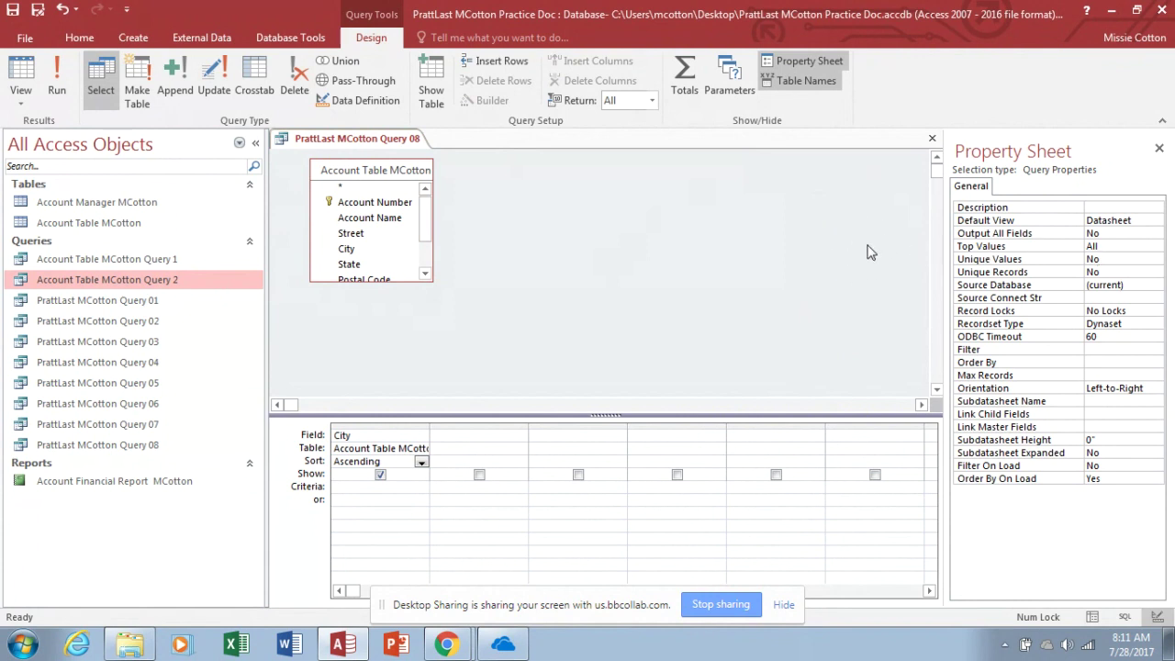
{"action": "left_click", "coordinate": [1103, 263]}
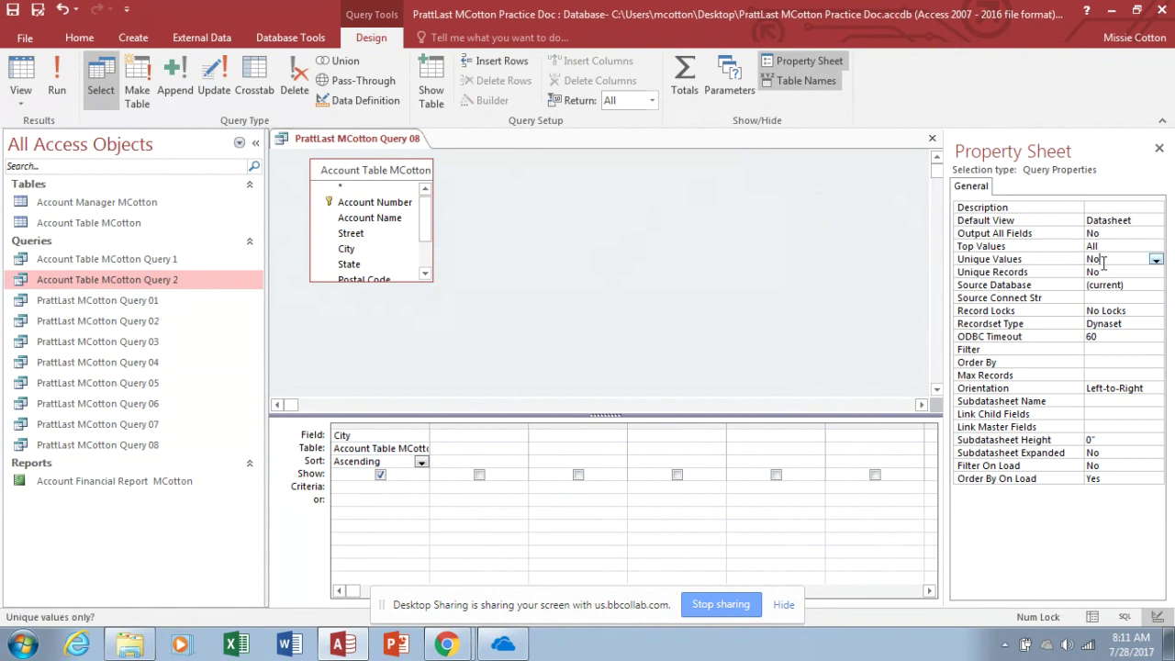
{"action": "left_click", "coordinate": [1155, 260]}
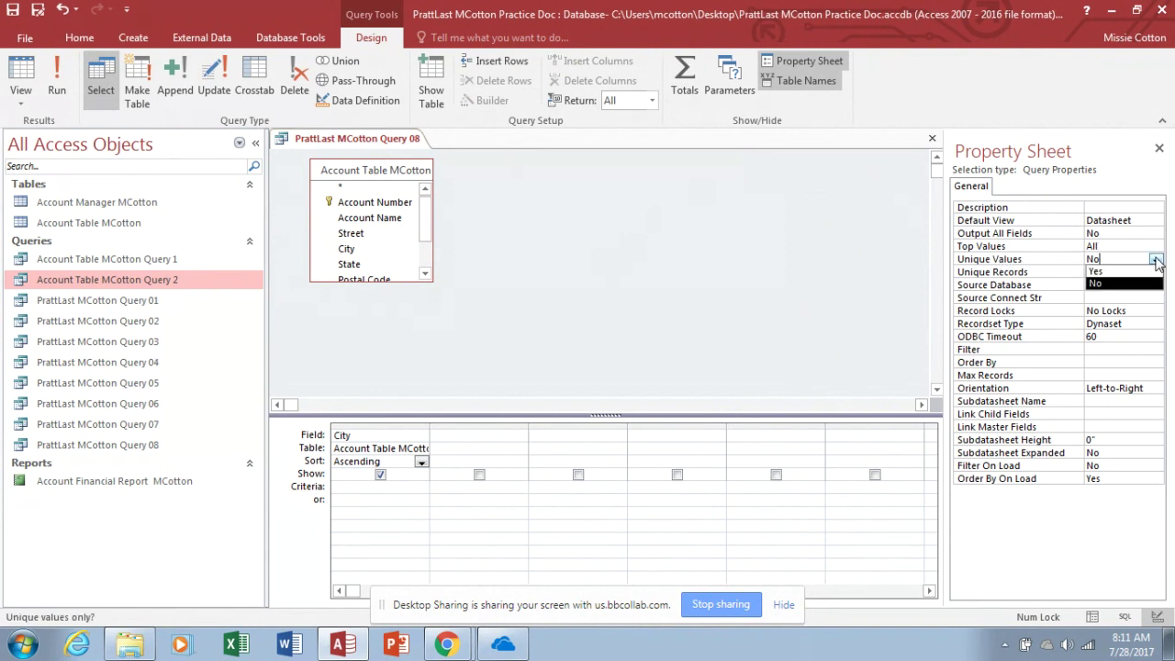
{"action": "left_click", "coordinate": [1118, 272]}
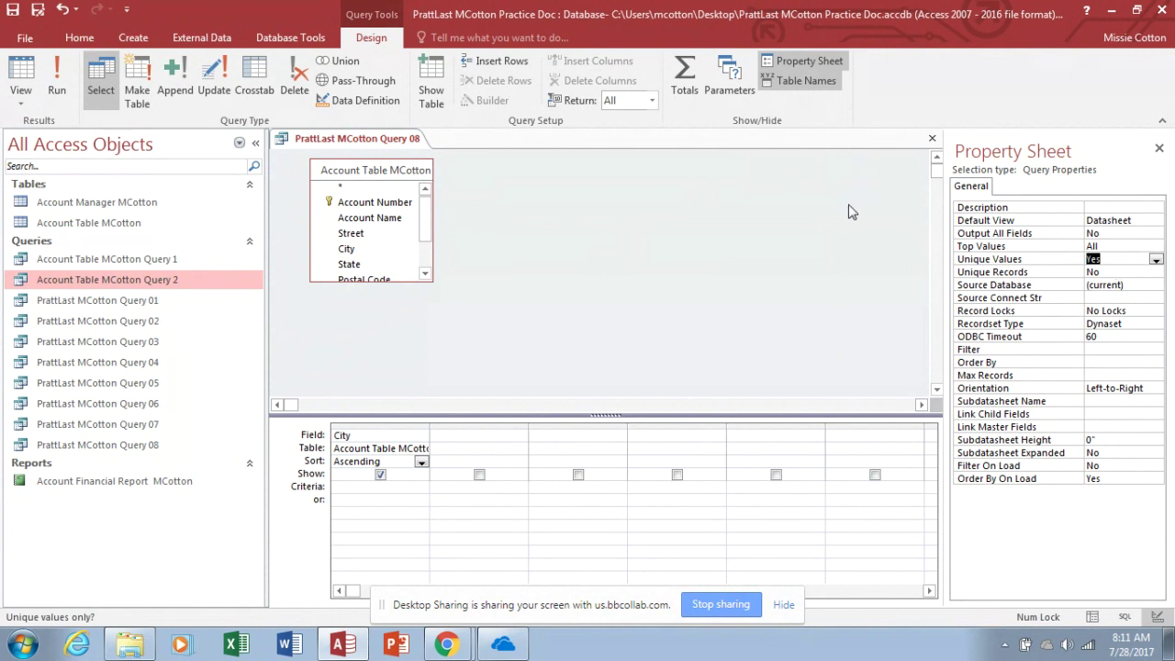
{"action": "left_click", "coordinate": [34, 70]}
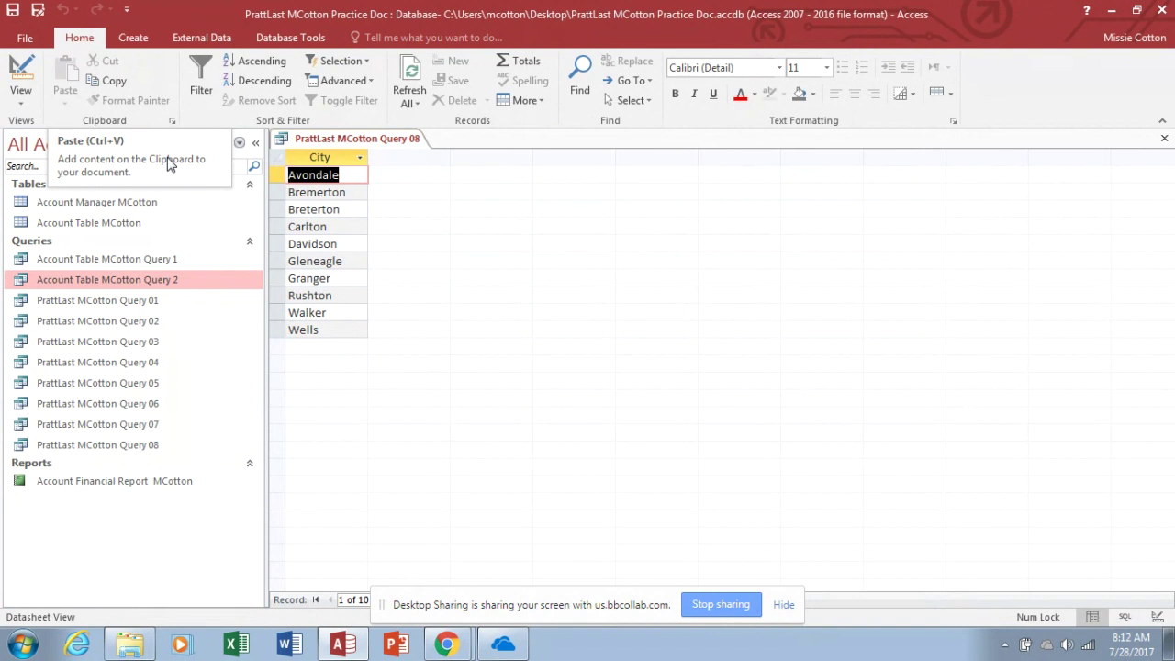
Save a copy of the unique cities query under the same name without "Copy of", ending in Query 09
{"action": "left_click", "coordinate": [39, 11]}
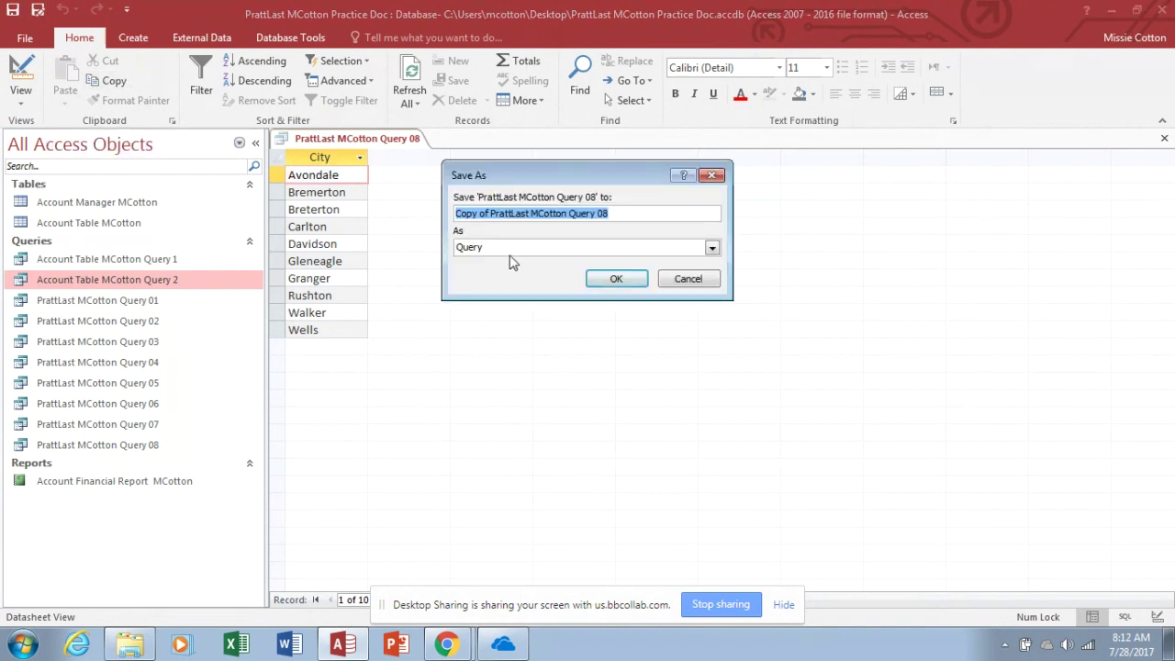
{"action": "left_click", "coordinate": [491, 216]}
{"action": "key", "text": "BackSpace"}
{"action": "key", "text": "BackSpace"}
{"action": "key", "text": "BackSpace"}
{"action": "key", "text": "BackSpace"}
{"action": "key", "text": "BackSpace"}
{"action": "key", "text": "BackSpace"}
{"action": "key", "text": "BackSpace"}
{"action": "key", "text": "BackSpace"}
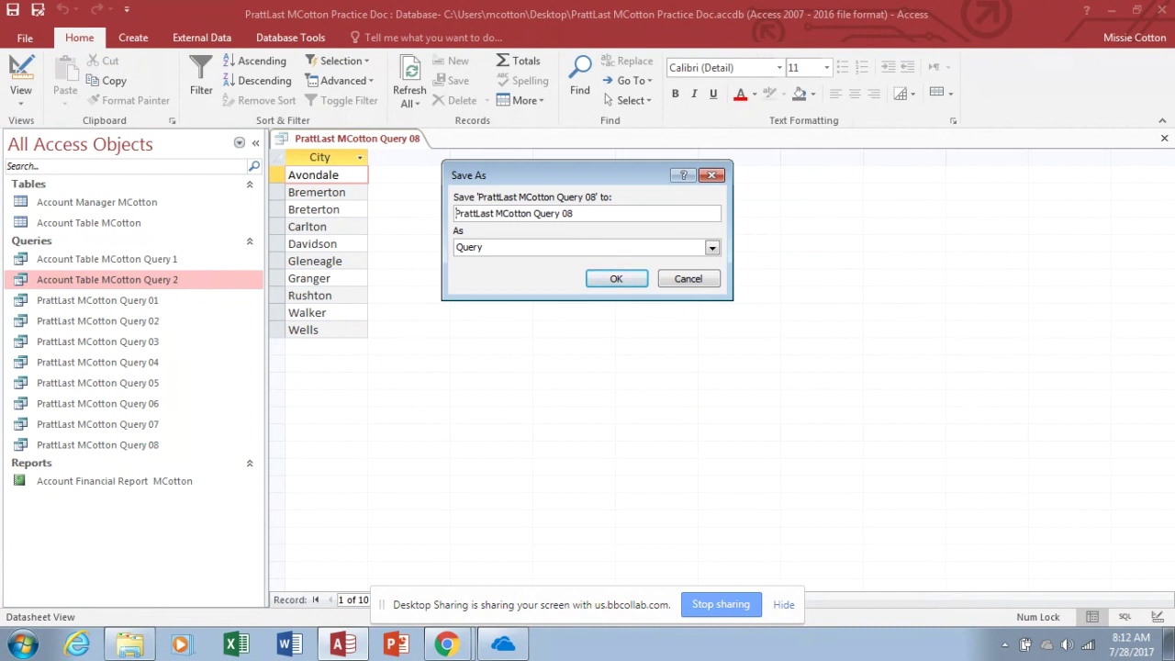
{"action": "left_click", "coordinate": [575, 213]}
{"action": "key", "text": "BackSpace"}
{"action": "type", "text": "9"}
{"action": "left_click", "coordinate": [612, 279]}
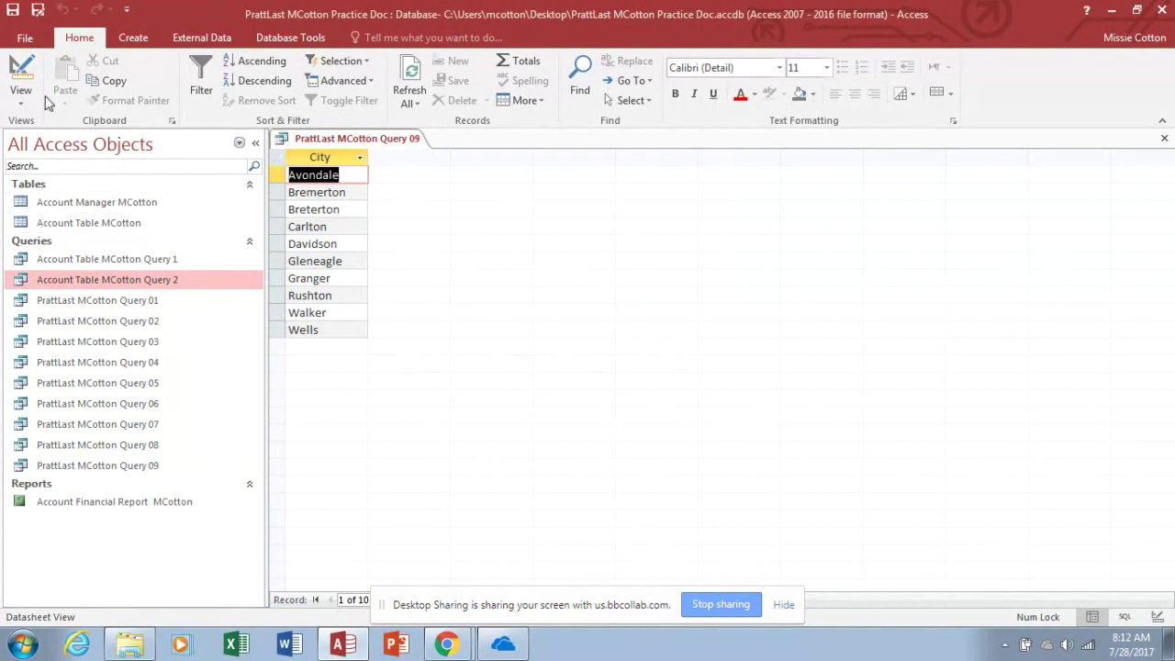
Return to the query design, close the Property Sheet, and remove the City field from the grid
{"action": "left_click", "coordinate": [23, 78]}
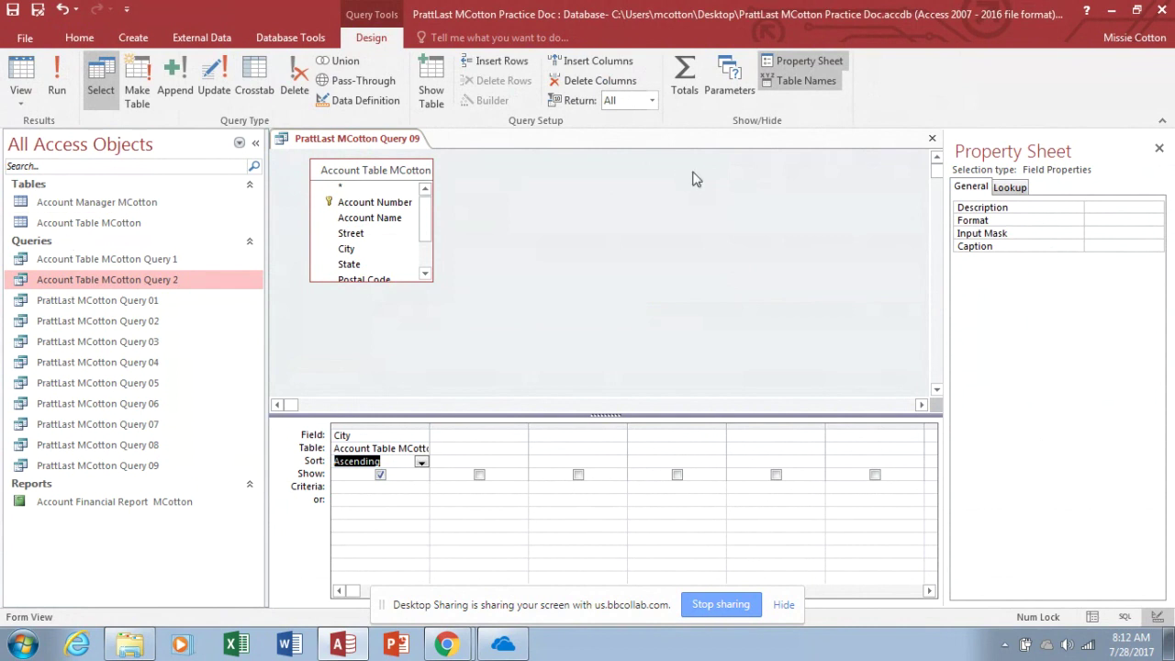
{"action": "left_click", "coordinate": [1159, 148]}
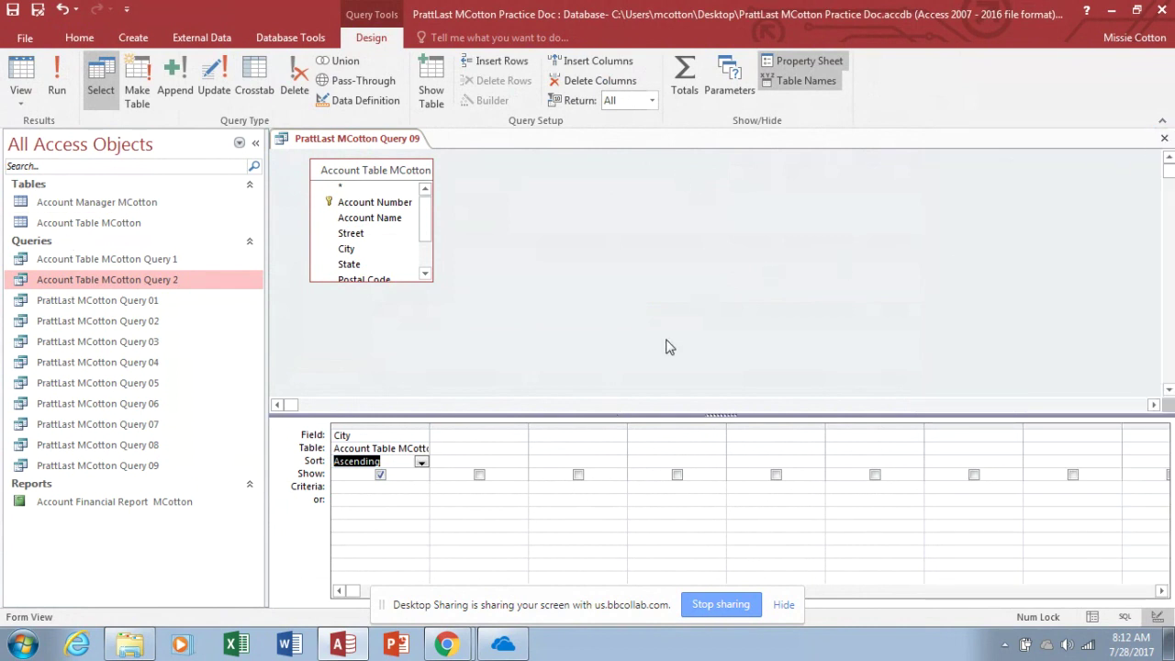
{"action": "left_click", "coordinate": [371, 425]}
{"action": "key", "text": "Delete"}
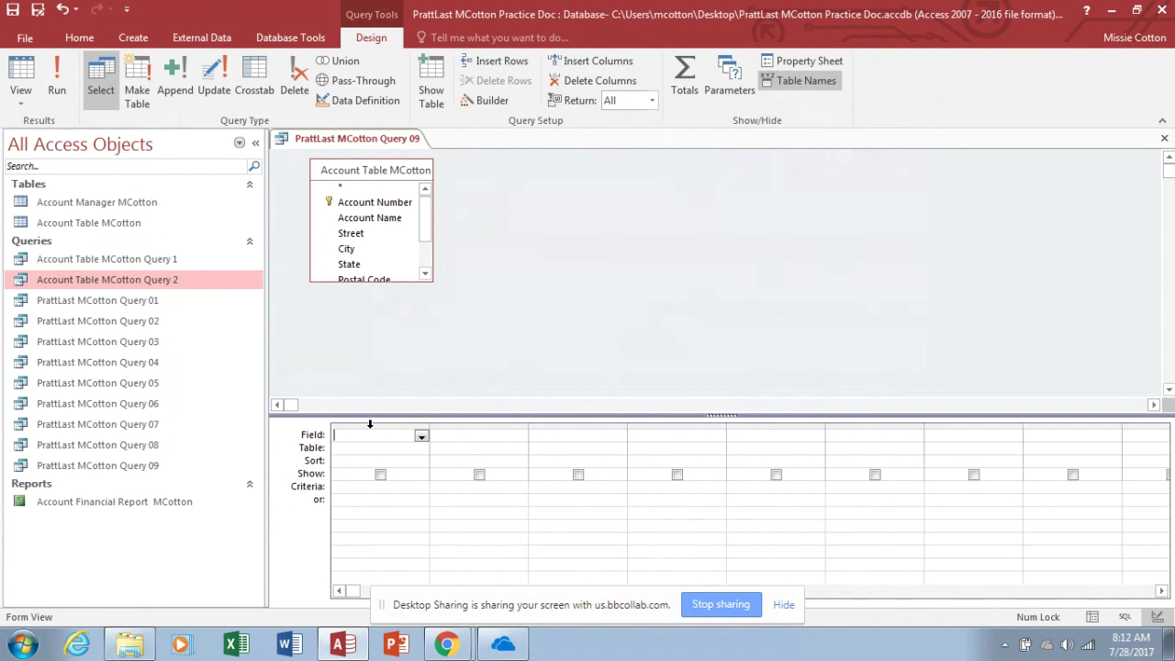
Add Account Number, Account Name, Account Manager Number and Amount Paid from the Account Table to the query grid
{"action": "double_click", "coordinate": [397, 205]}
{"action": "double_click", "coordinate": [395, 226]}
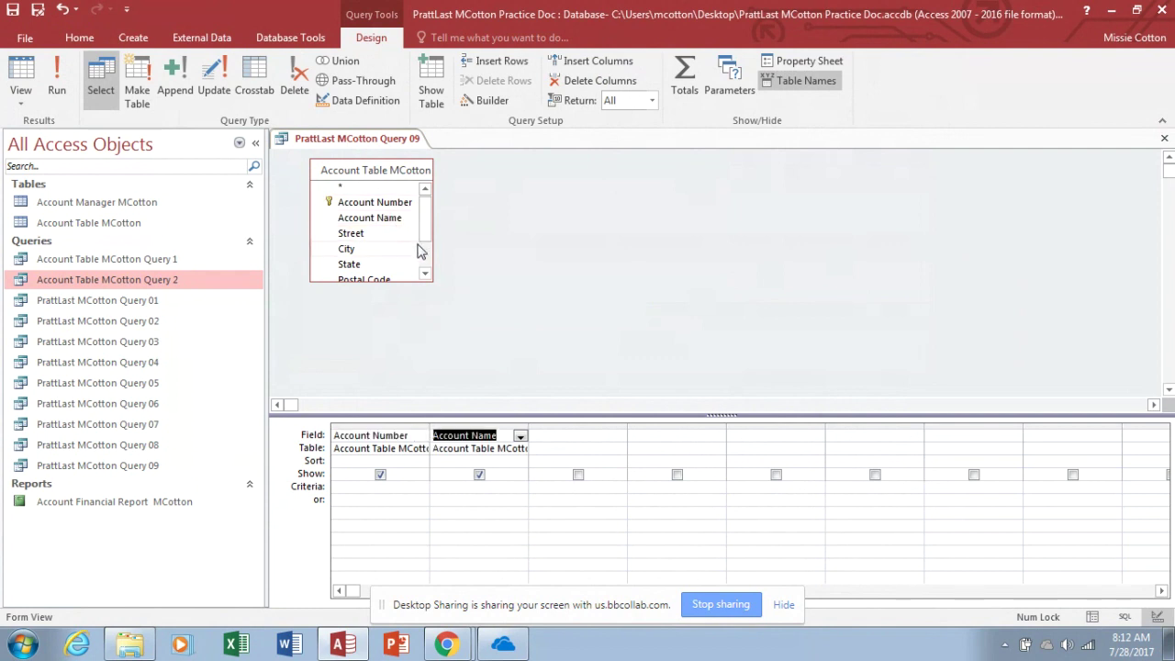
{"action": "scroll", "coordinate": [424, 275], "scroll_direction": "down", "scroll_amount": 2}
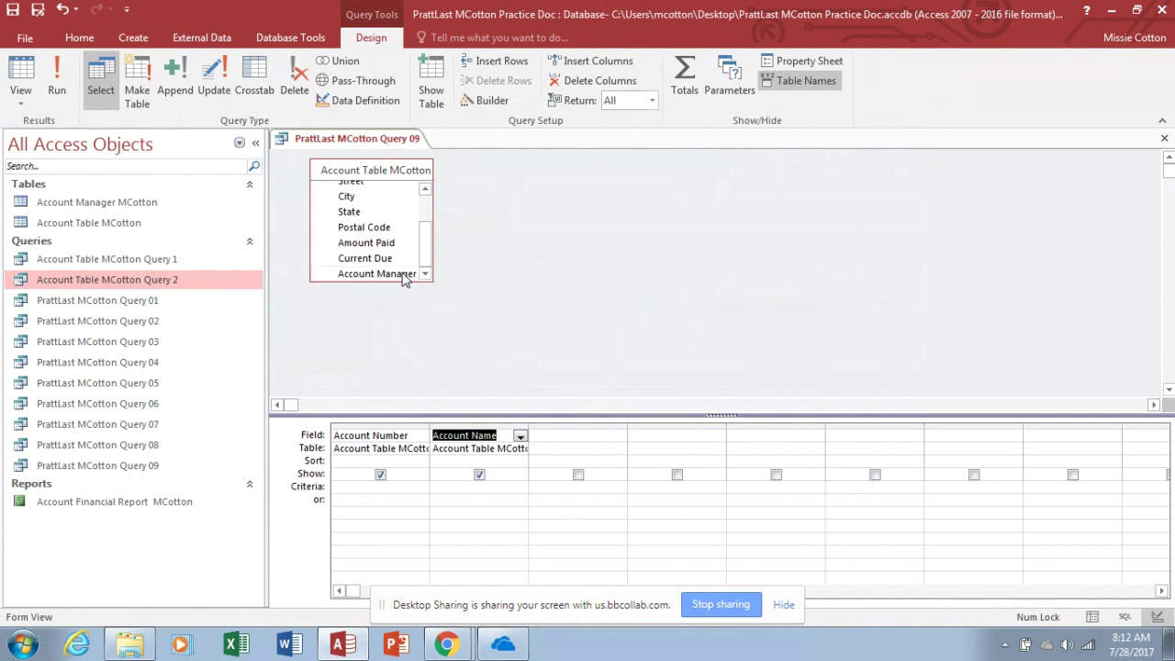
{"action": "double_click", "coordinate": [404, 274]}
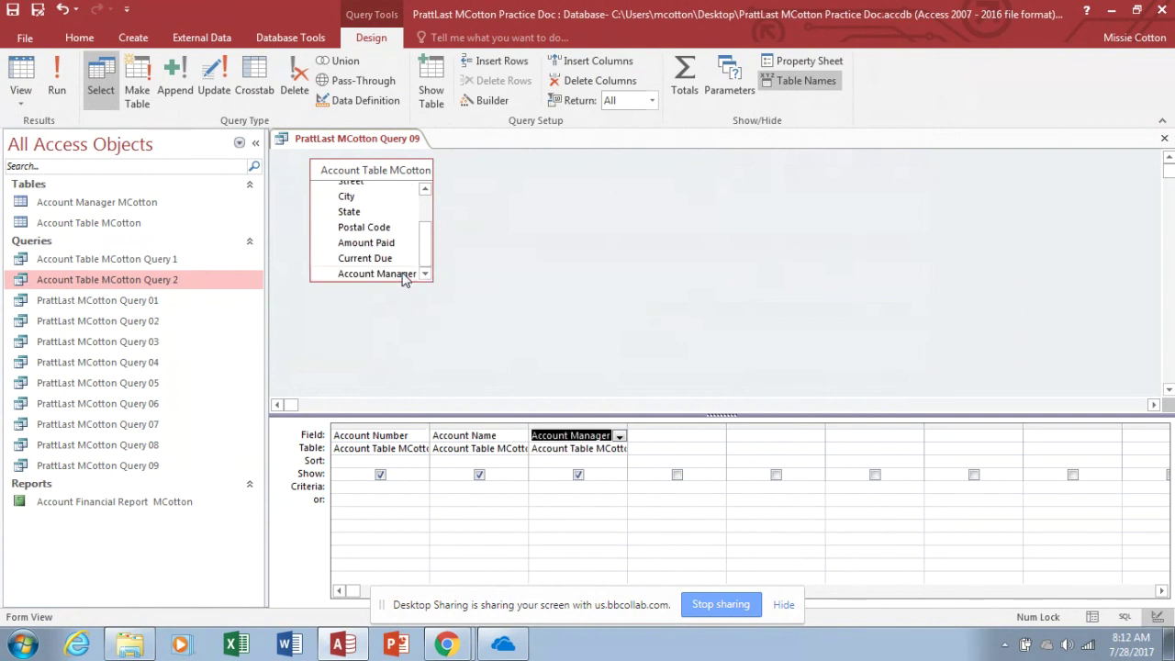
{"action": "double_click", "coordinate": [389, 244]}
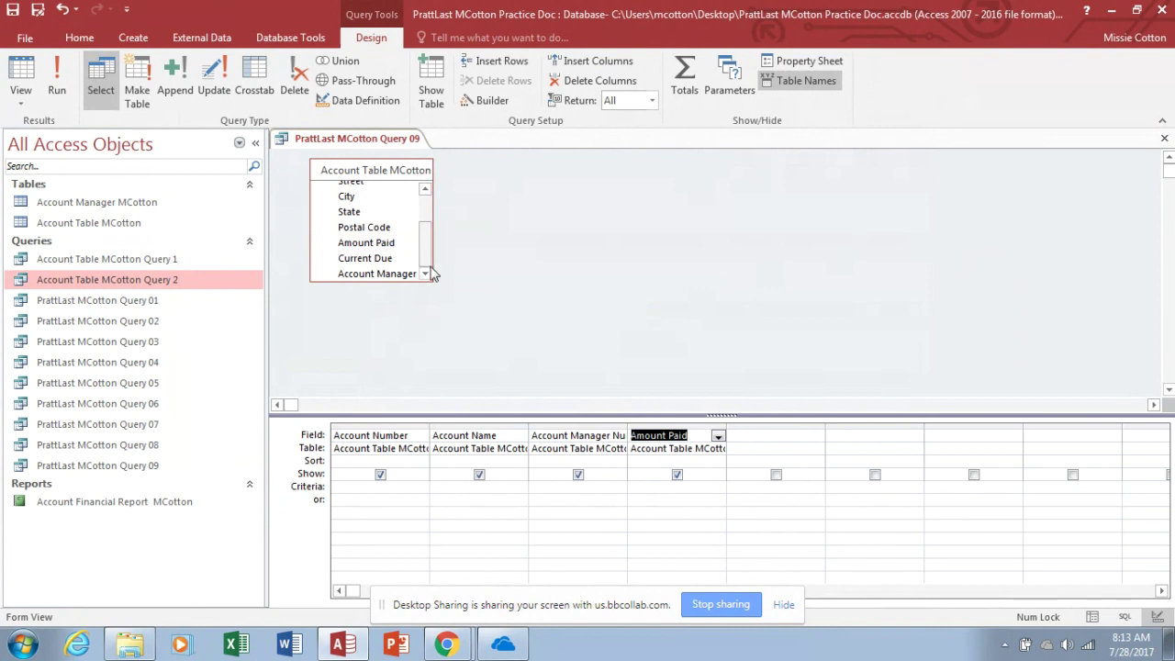
Sort Account Manager Number and Amount Paid ascending, and view the query's datasheet
{"action": "left_click", "coordinate": [620, 461]}
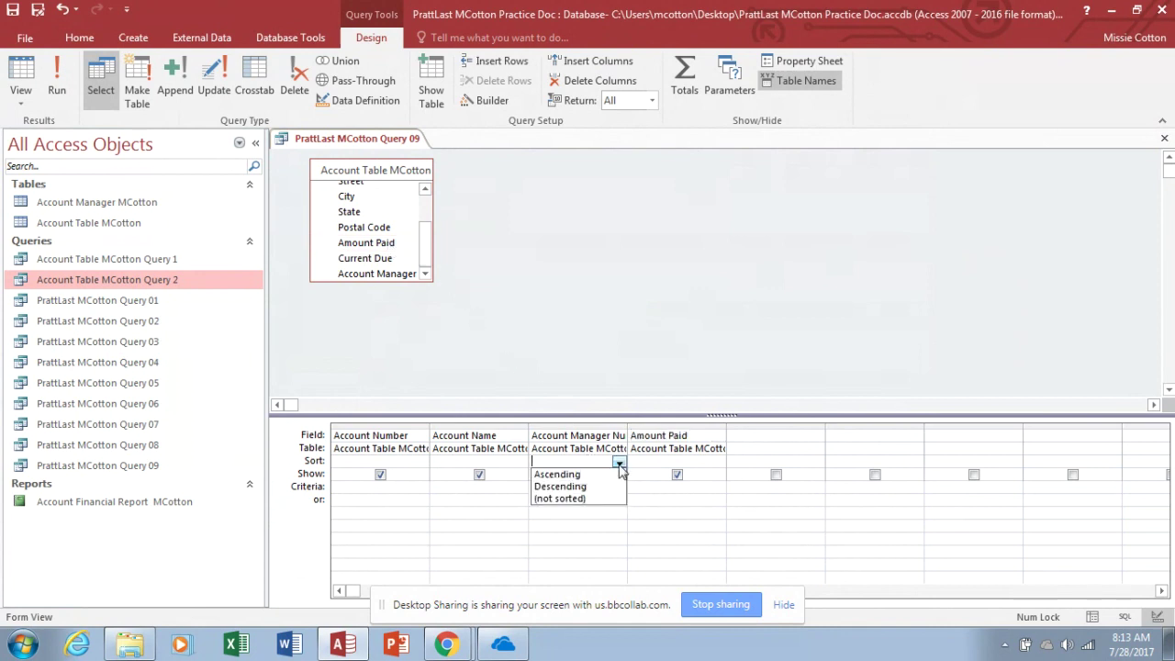
{"action": "left_click", "coordinate": [595, 473]}
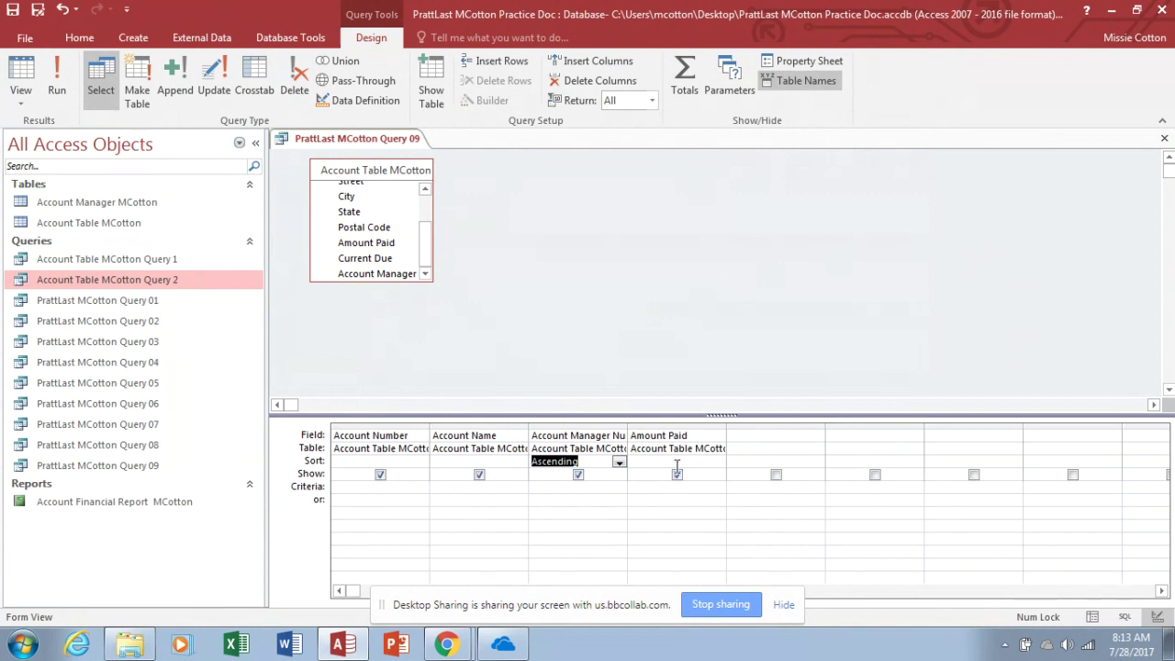
{"action": "left_click", "coordinate": [717, 462]}
{"action": "left_click", "coordinate": [706, 473]}
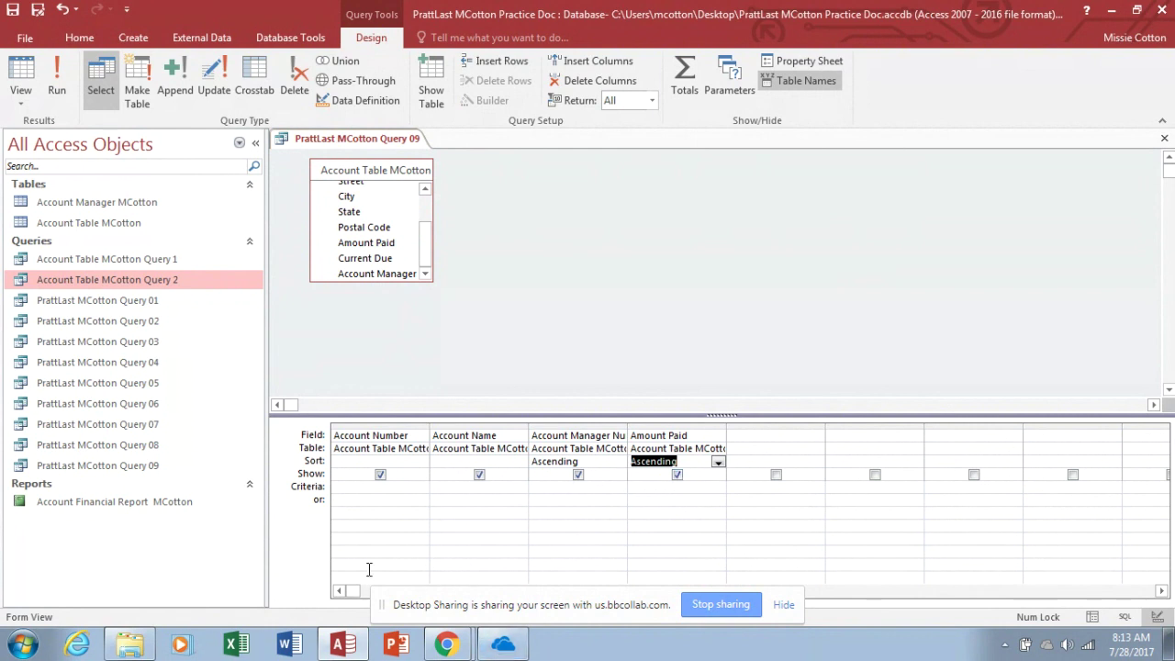
{"action": "left_click", "coordinate": [70, 65]}
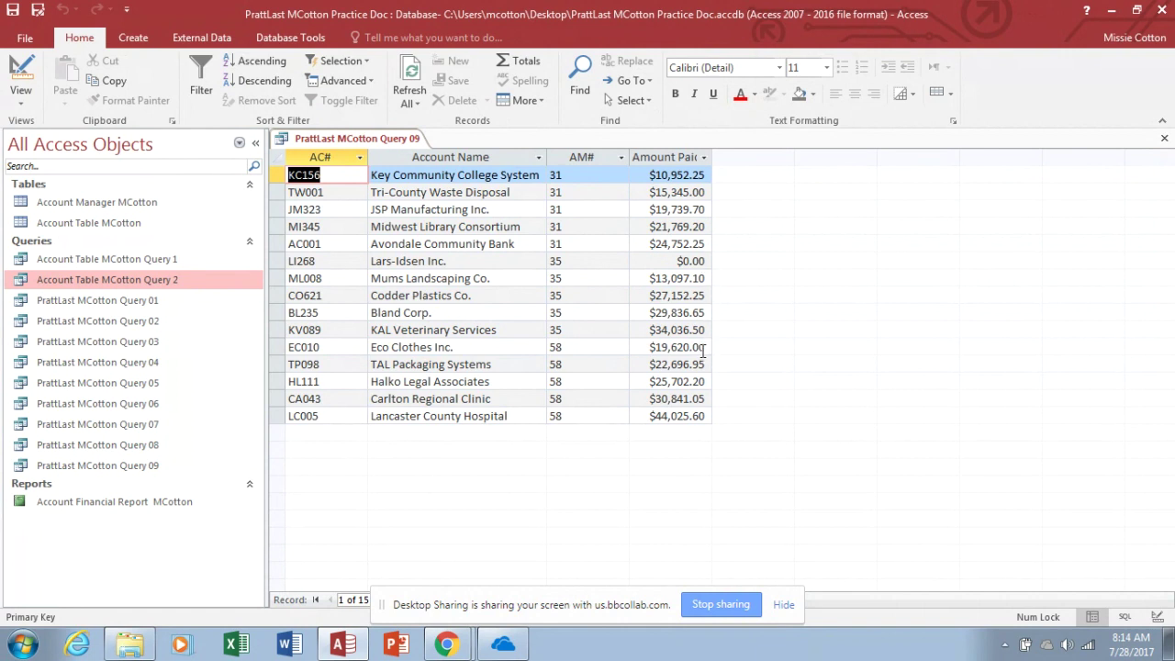
{"action": "left_click", "coordinate": [646, 417]}
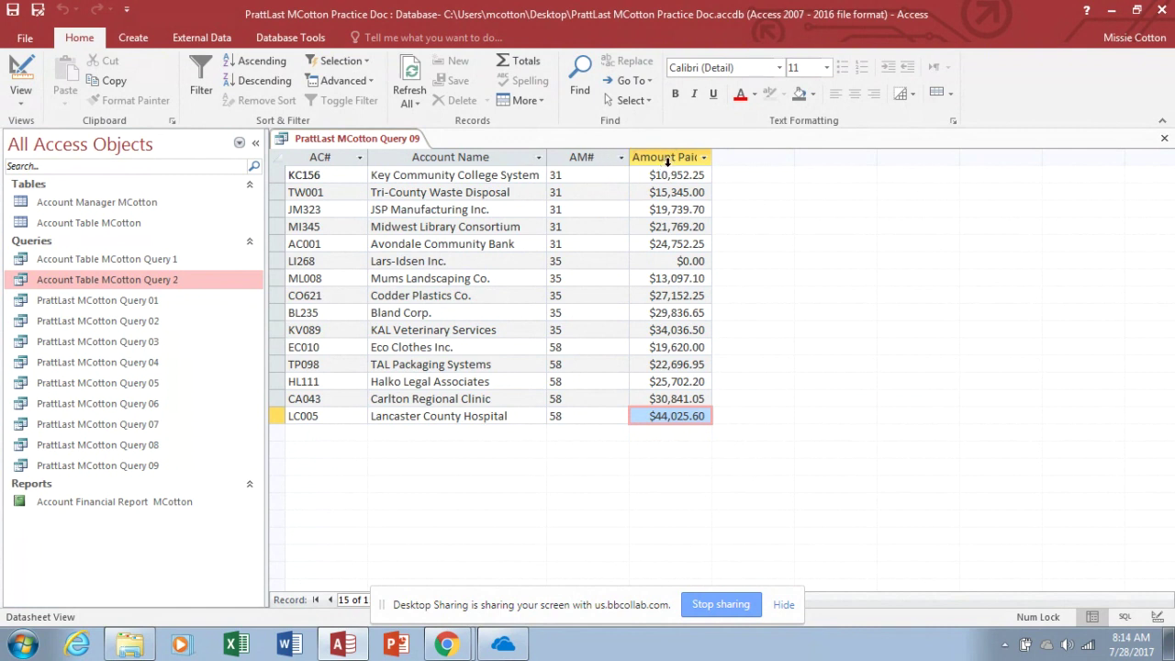
Save a copy of the two-level sorted query without "Copy of" in its name, ending in Query 10
{"action": "left_click", "coordinate": [37, 10]}
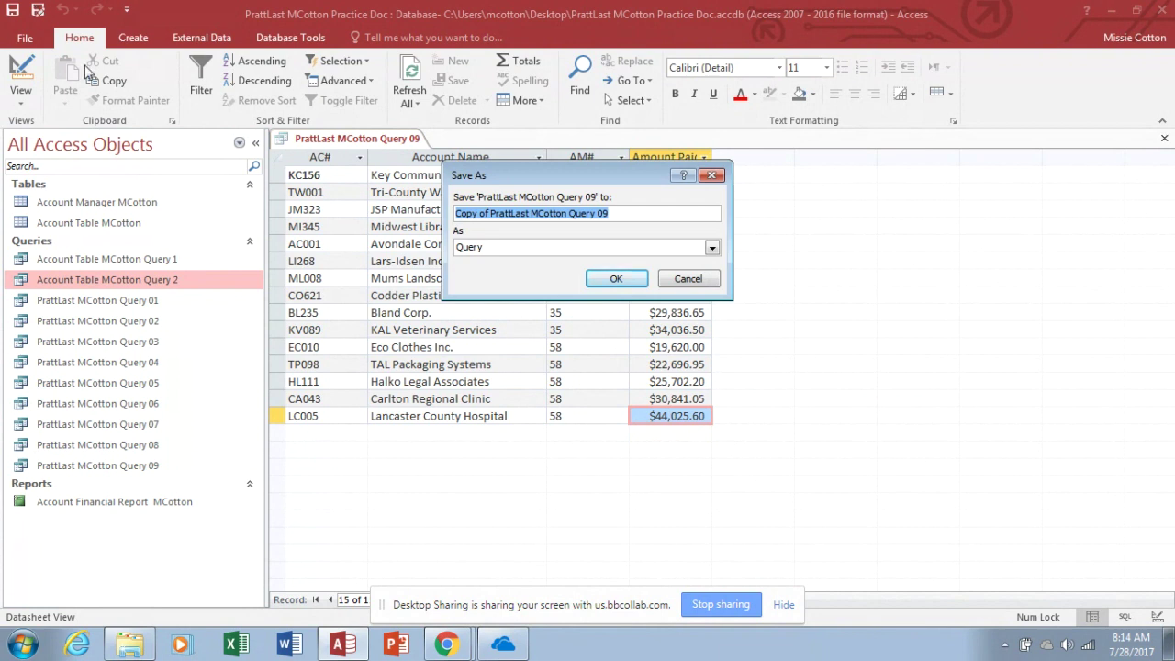
{"action": "left_click", "coordinate": [488, 213]}
{"action": "key", "text": "BackSpace"}
{"action": "key", "text": "BackSpace"}
{"action": "key", "text": "BackSpace"}
{"action": "key", "text": "BackSpace"}
{"action": "key", "text": "BackSpace"}
{"action": "key", "text": "BackSpace"}
{"action": "key", "text": "BackSpace"}
{"action": "key", "text": "BackSpace"}
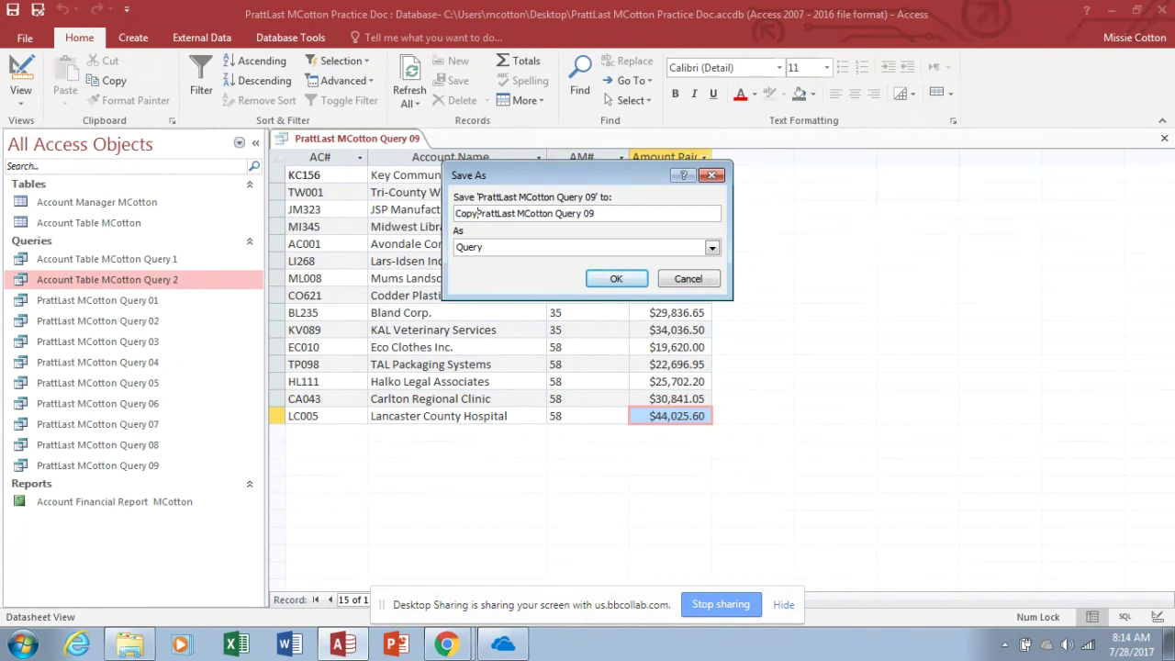
{"action": "left_click", "coordinate": [573, 213]}
{"action": "key", "text": "BackSpace"}
{"action": "key", "text": "BackSpace"}
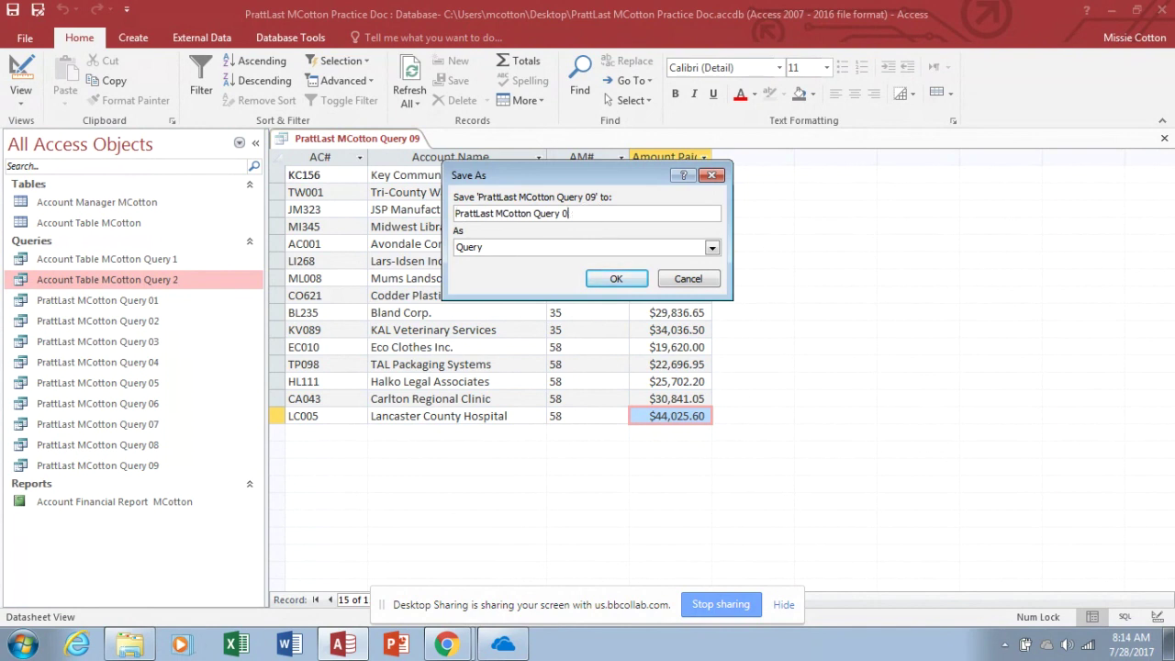
{"action": "type", "text": "10"}
{"action": "left_click", "coordinate": [624, 280]}
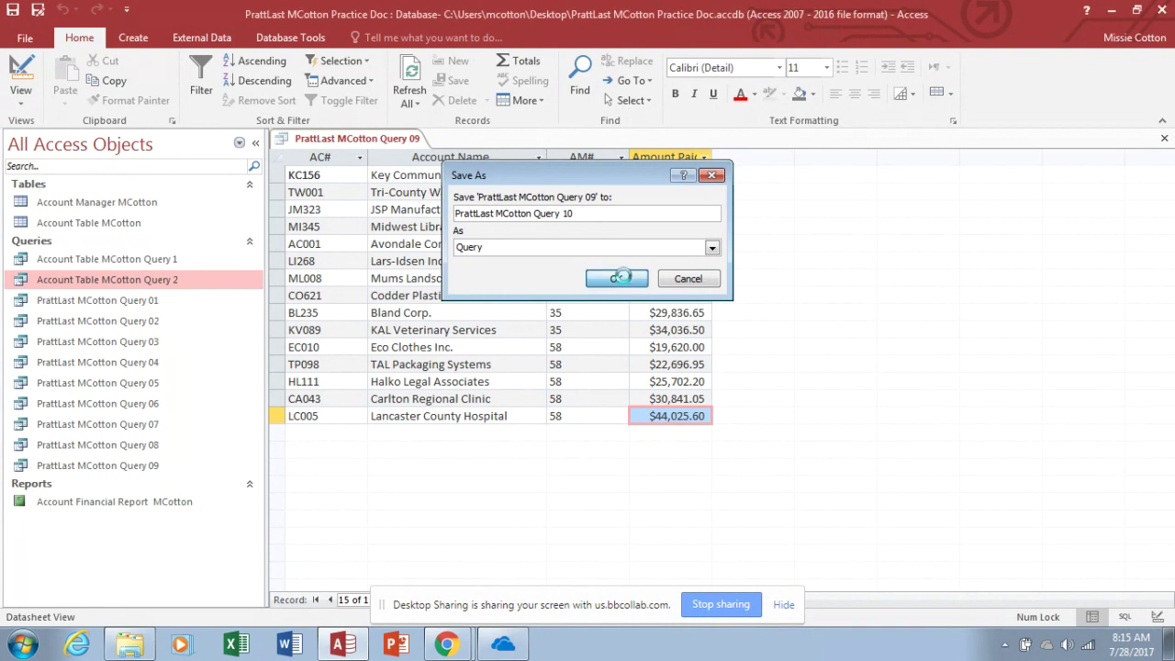
In the query design, limit the returned records to the top 5 and run the query
{"action": "left_click", "coordinate": [26, 81]}
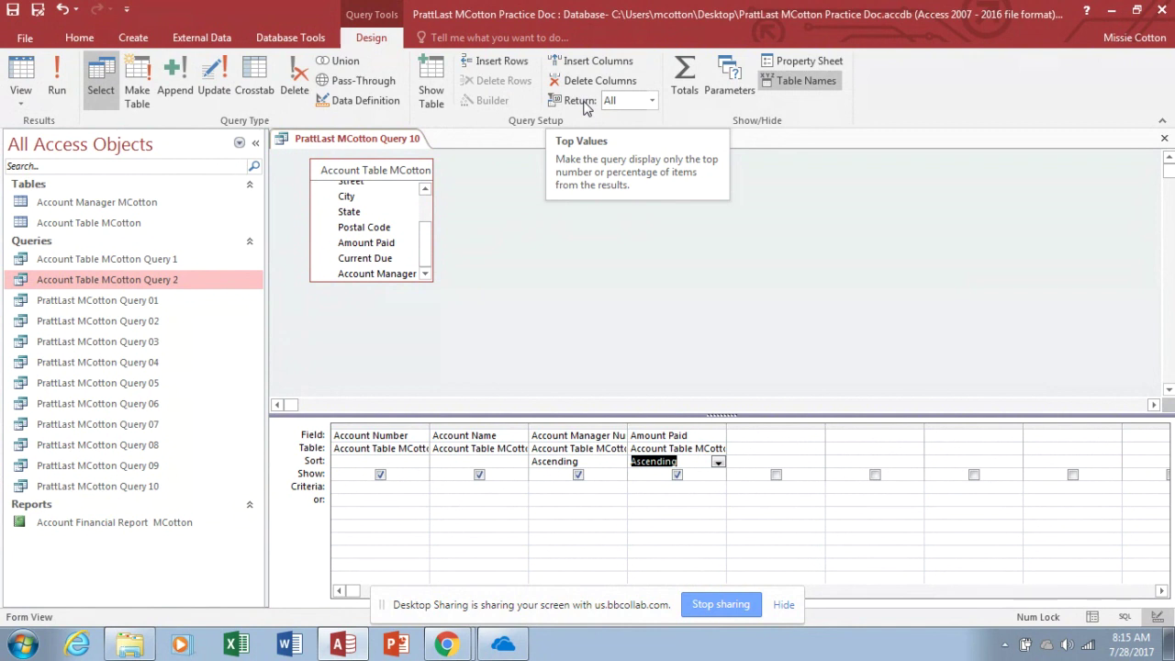
{"action": "left_click", "coordinate": [653, 103]}
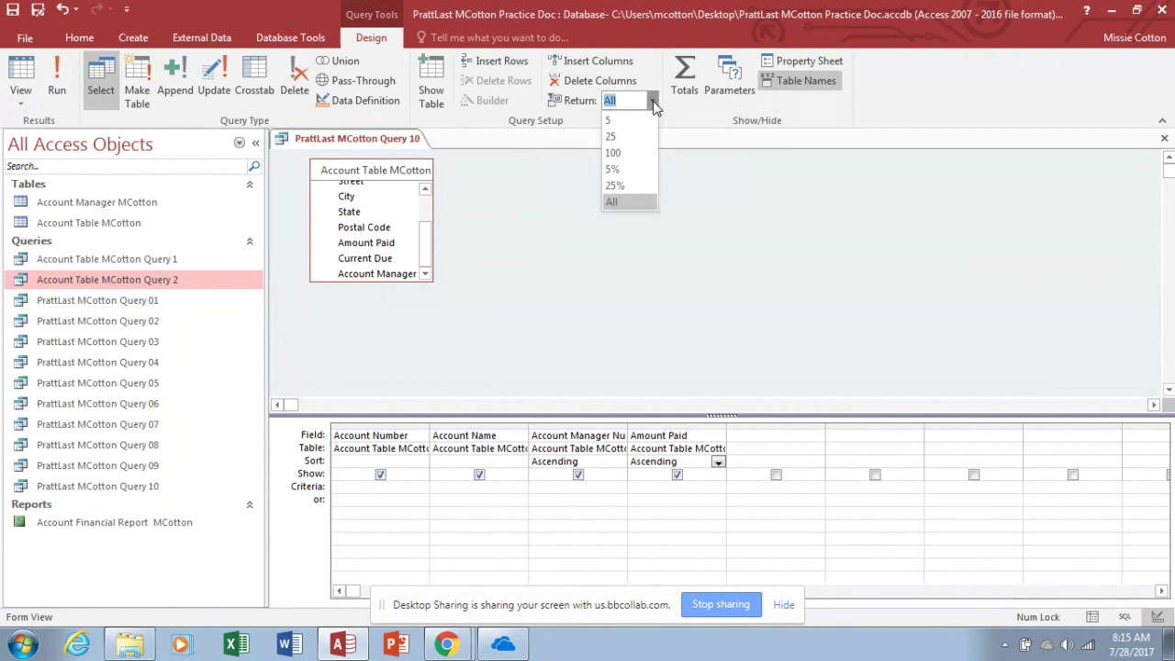
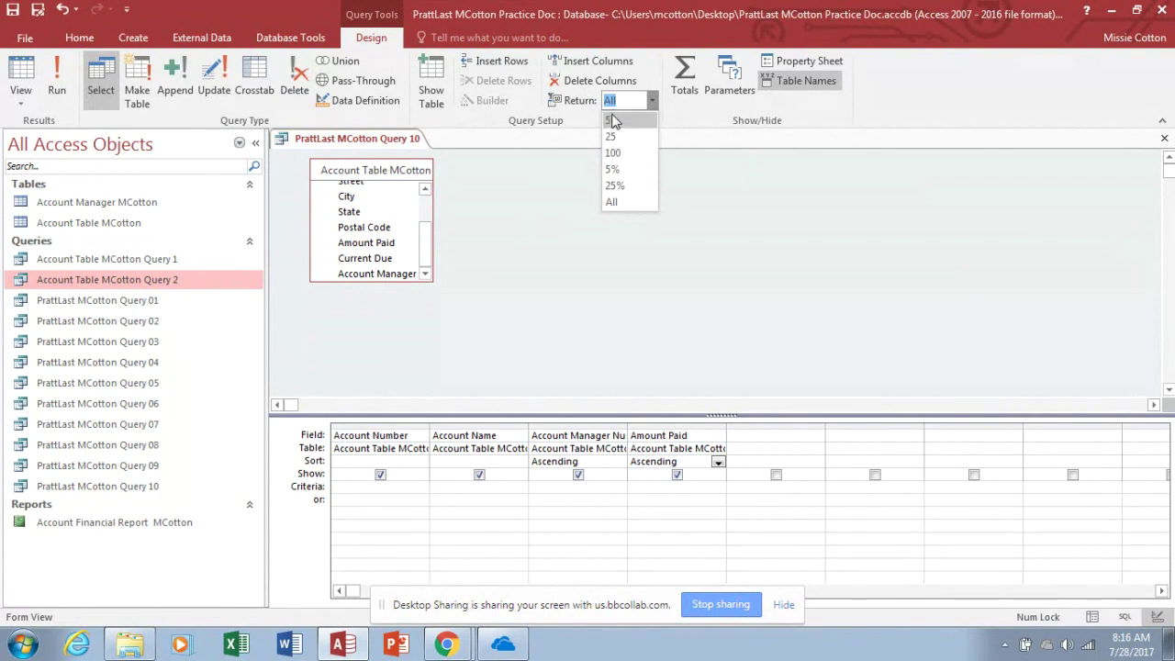
{"action": "left_click", "coordinate": [612, 121]}
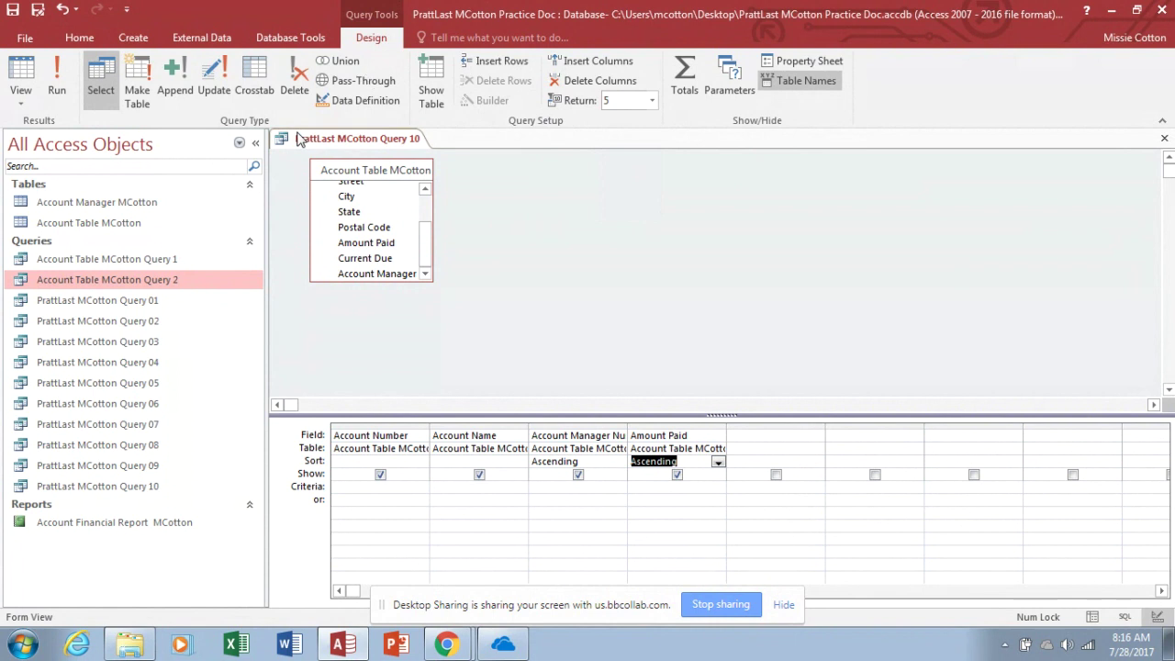
{"action": "left_click", "coordinate": [64, 85]}
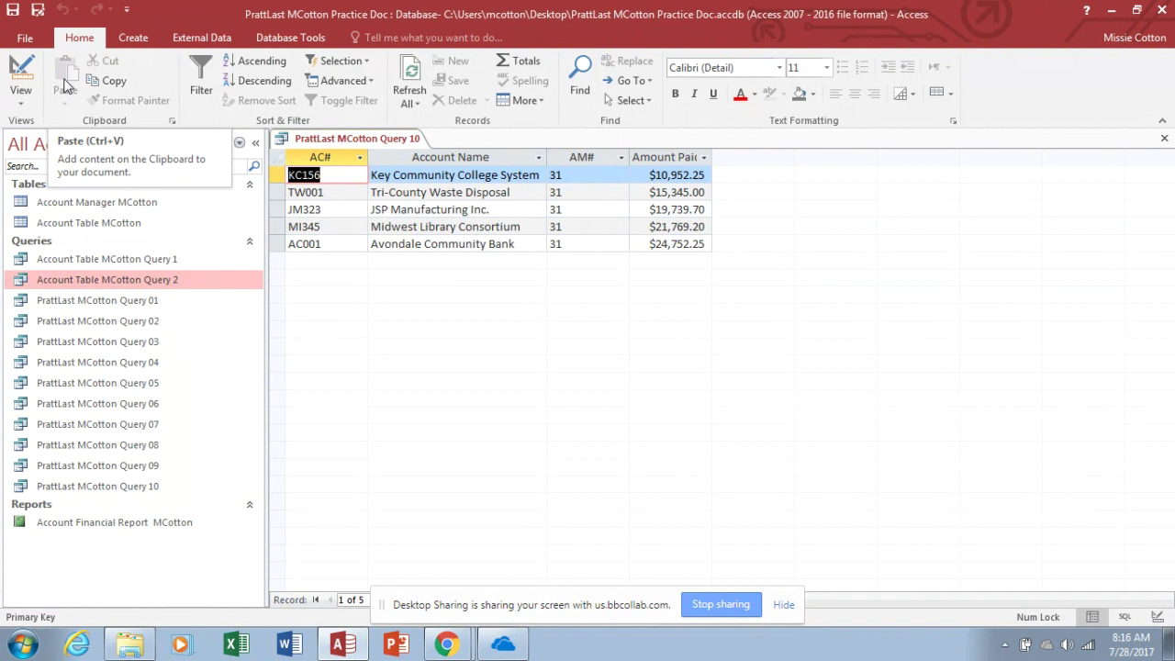
Save a copy of the top-values query without "Copy of" in its name, ending in Query 11
{"action": "left_click", "coordinate": [37, 10]}
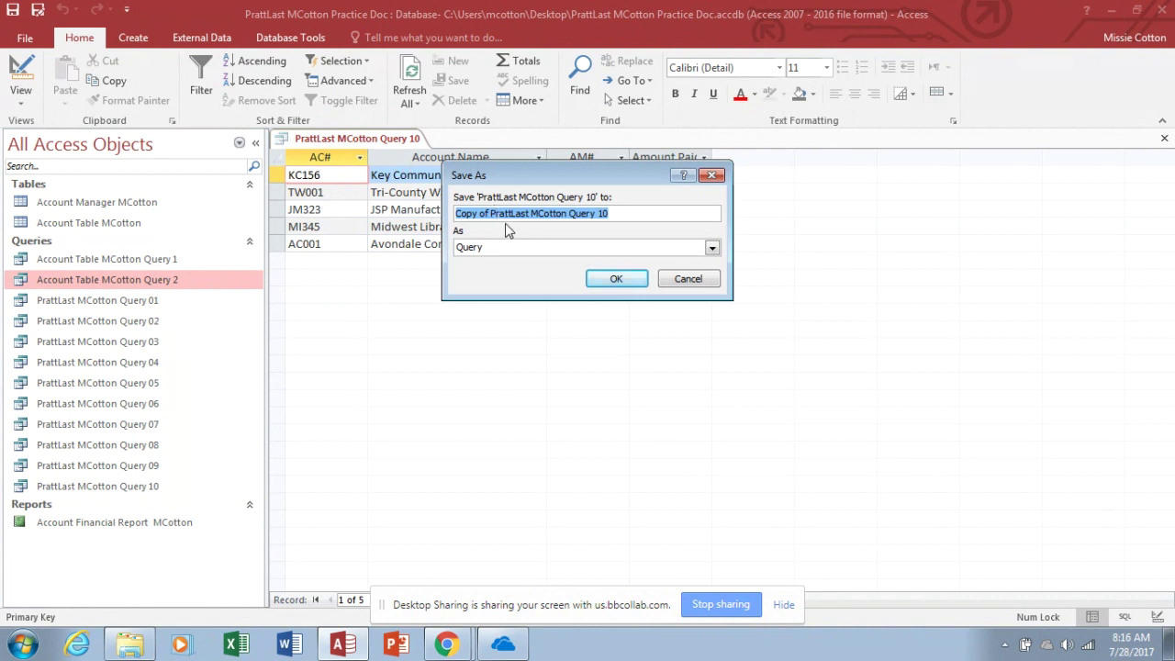
{"action": "left_click", "coordinate": [490, 217]}
{"action": "key", "text": "BackSpace"}
{"action": "key", "text": "BackSpace"}
{"action": "key", "text": "BackSpace"}
{"action": "key", "text": "BackSpace"}
{"action": "key", "text": "BackSpace"}
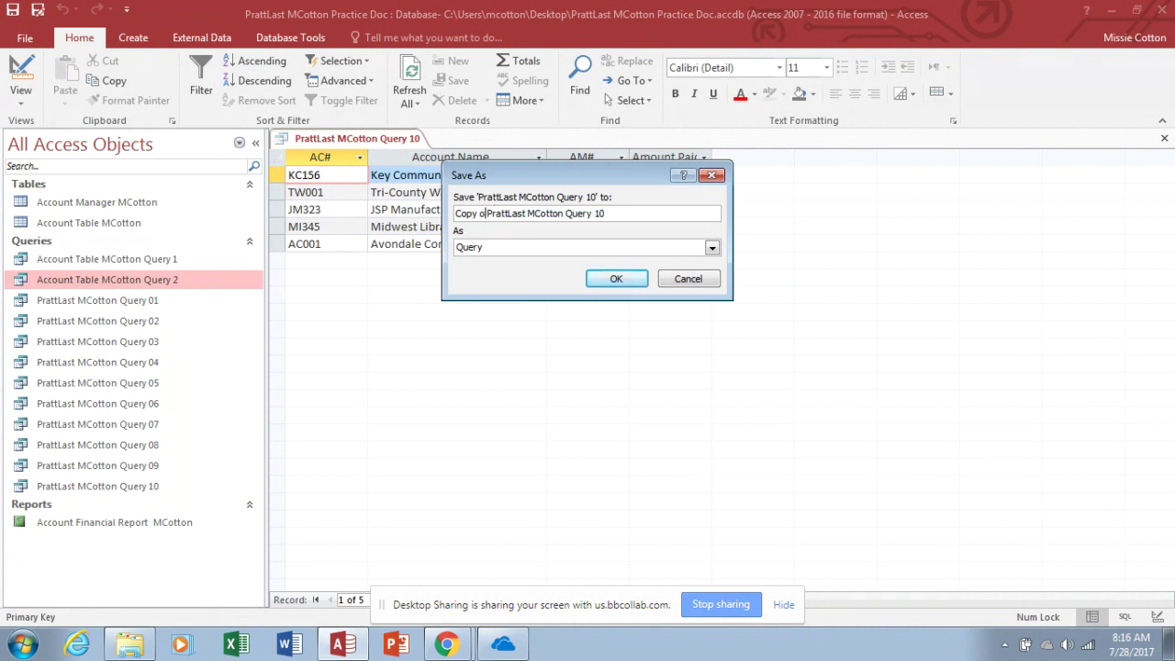
{"action": "key", "text": "BackSpace"}
{"action": "key", "text": "BackSpace"}
{"action": "key", "text": "BackSpace"}
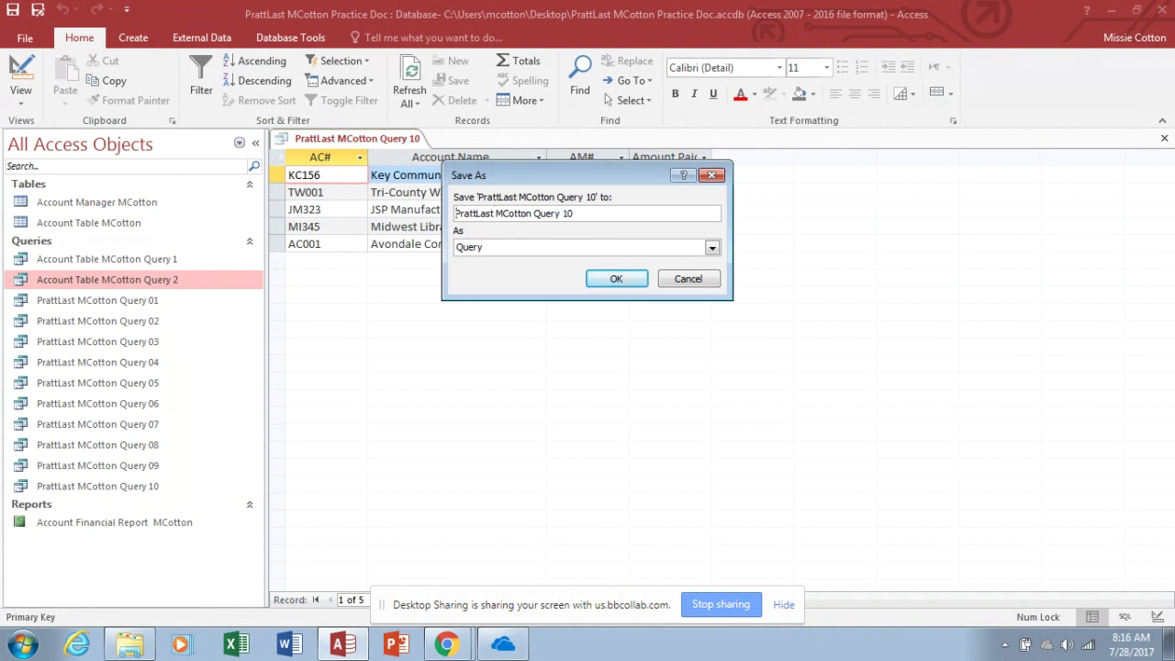
{"action": "left_click", "coordinate": [576, 213]}
{"action": "key", "text": "BackSpace"}
{"action": "type", "text": "1"}
{"action": "left_click", "coordinate": [620, 280]}
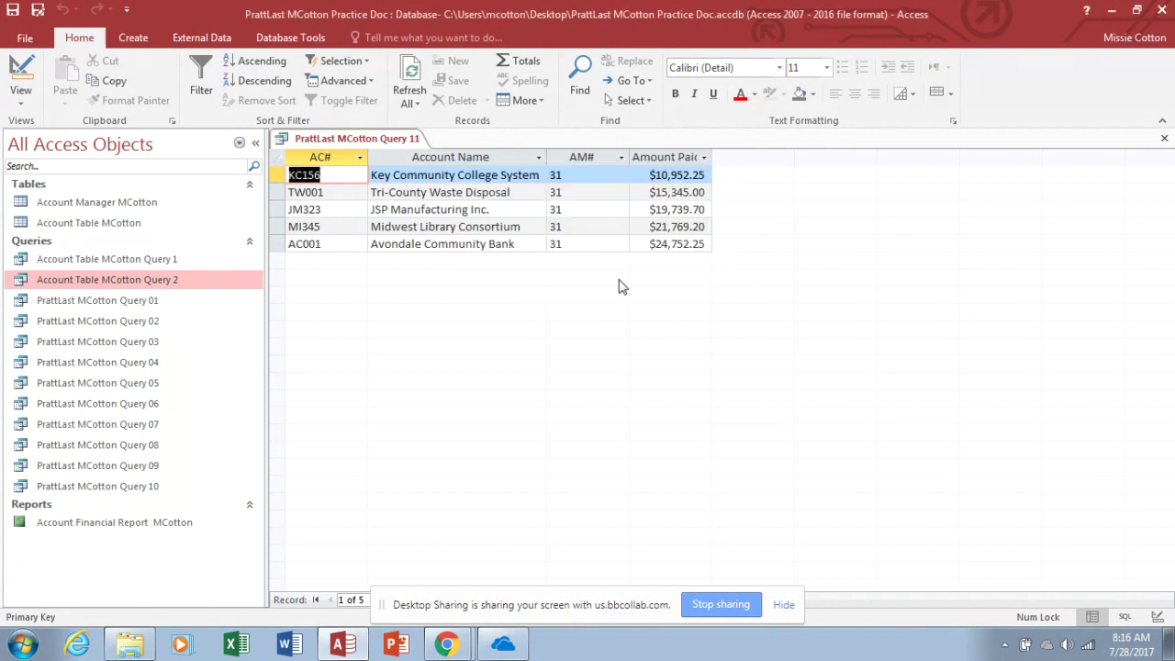
In the query design, set the number of returned records back to All and save the query
{"action": "left_click", "coordinate": [20, 92]}
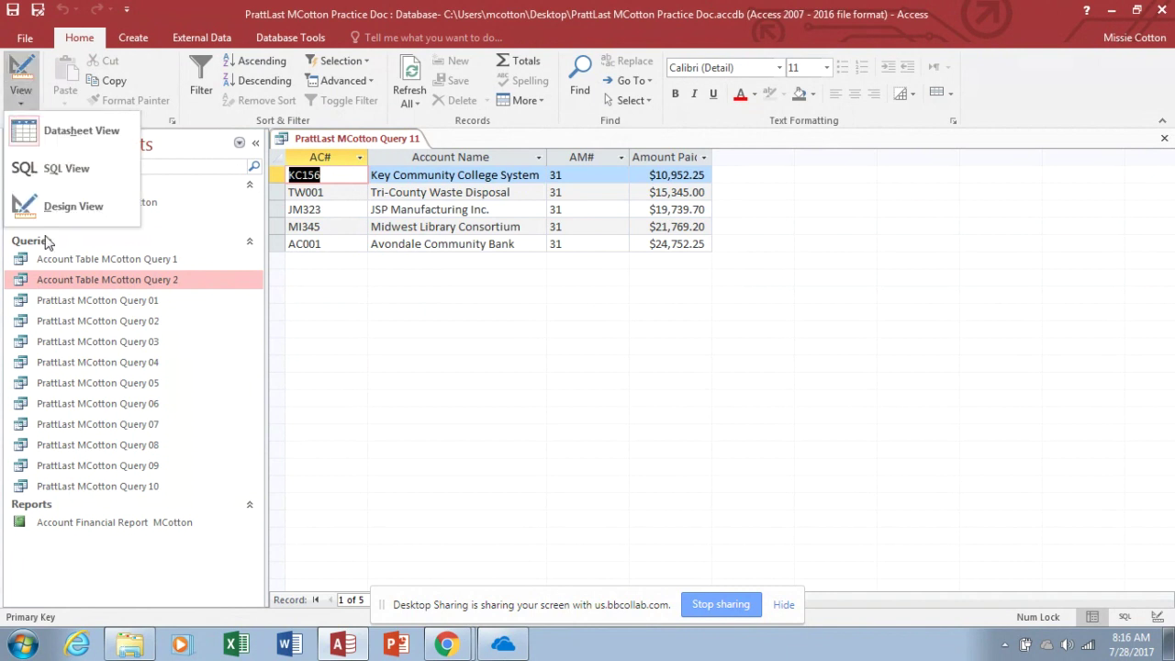
{"action": "left_click", "coordinate": [22, 75]}
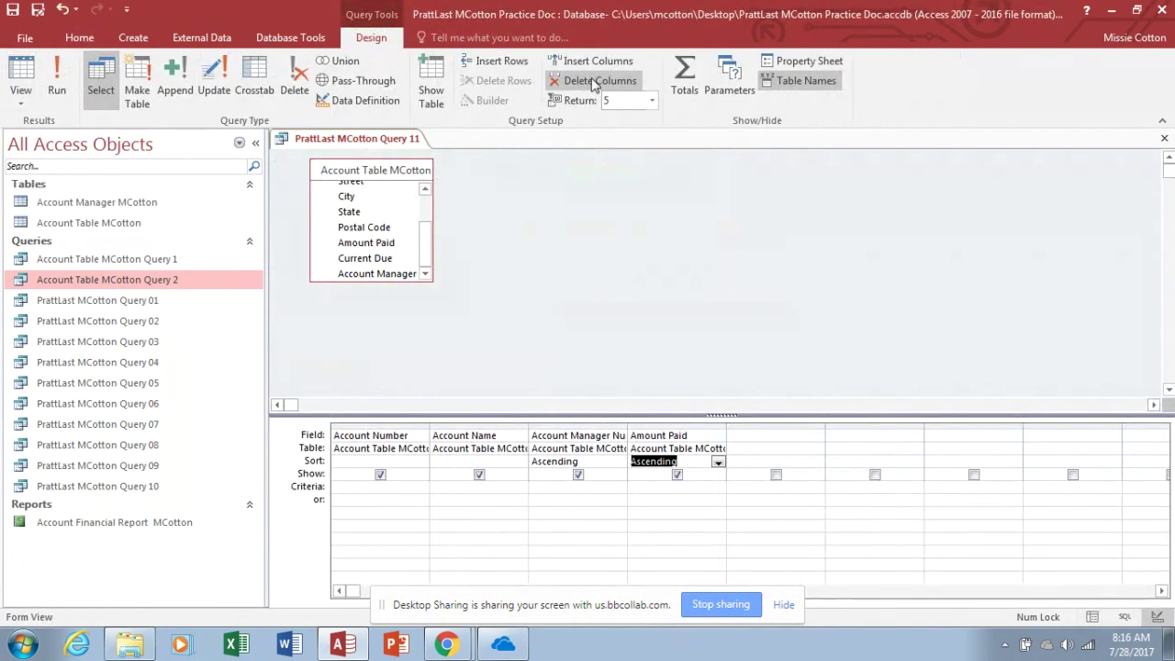
{"action": "left_click", "coordinate": [652, 100]}
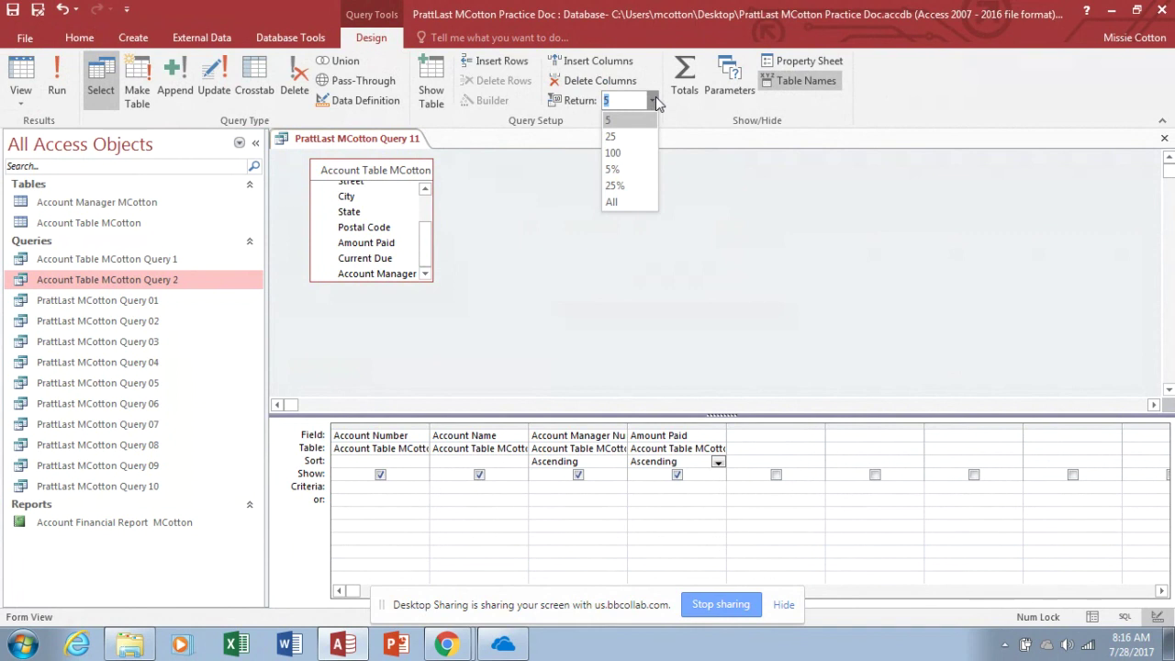
{"action": "left_click", "coordinate": [613, 202]}
{"action": "key", "text": "ctrl+s"}
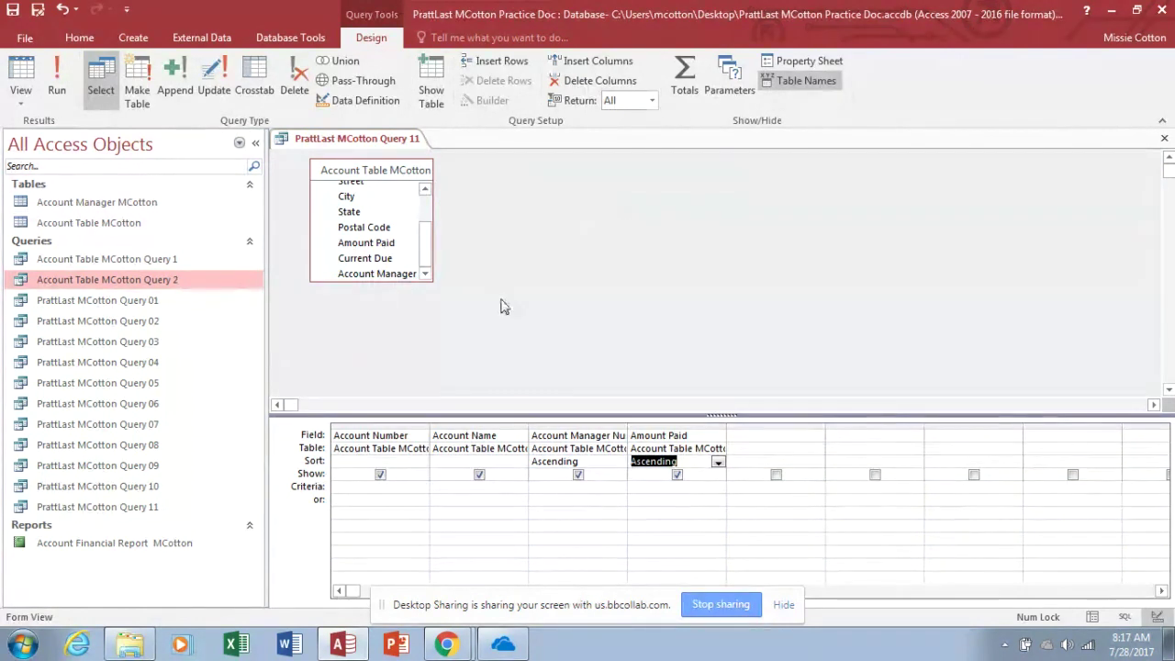
Remove all four fields, from Account Number through Amount Paid, from the query grid
{"action": "left_click", "coordinate": [376, 424]}
{"action": "left_click_drag", "start_coordinate": [376, 424], "coordinate": [647, 424]}
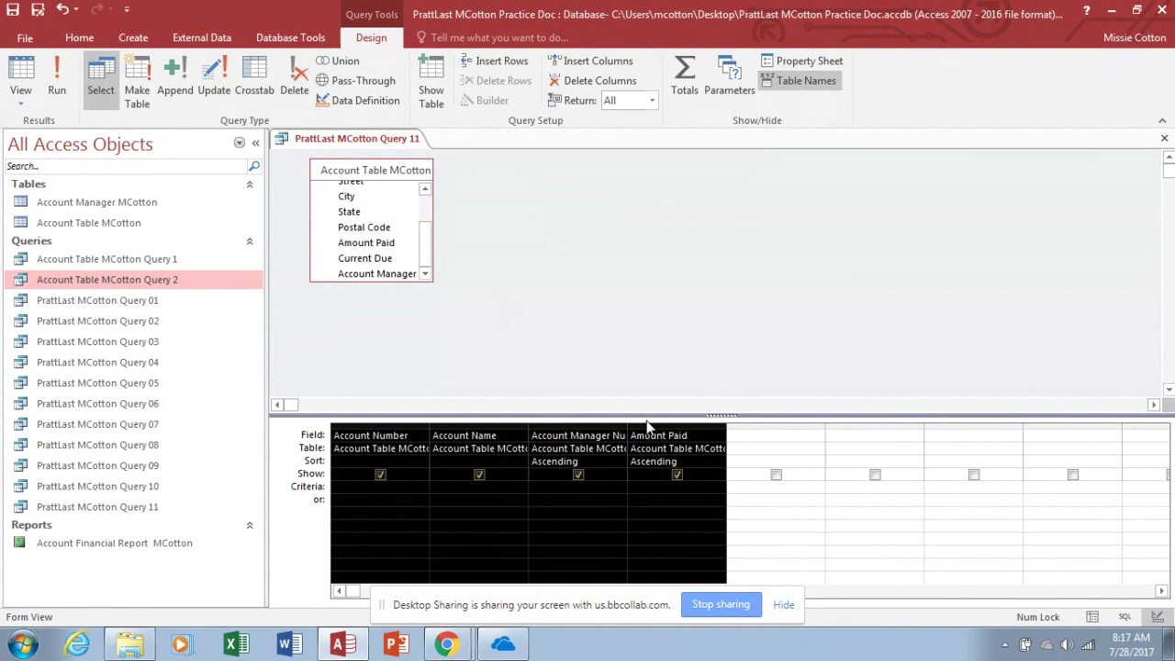
{"action": "key", "text": "Delete"}
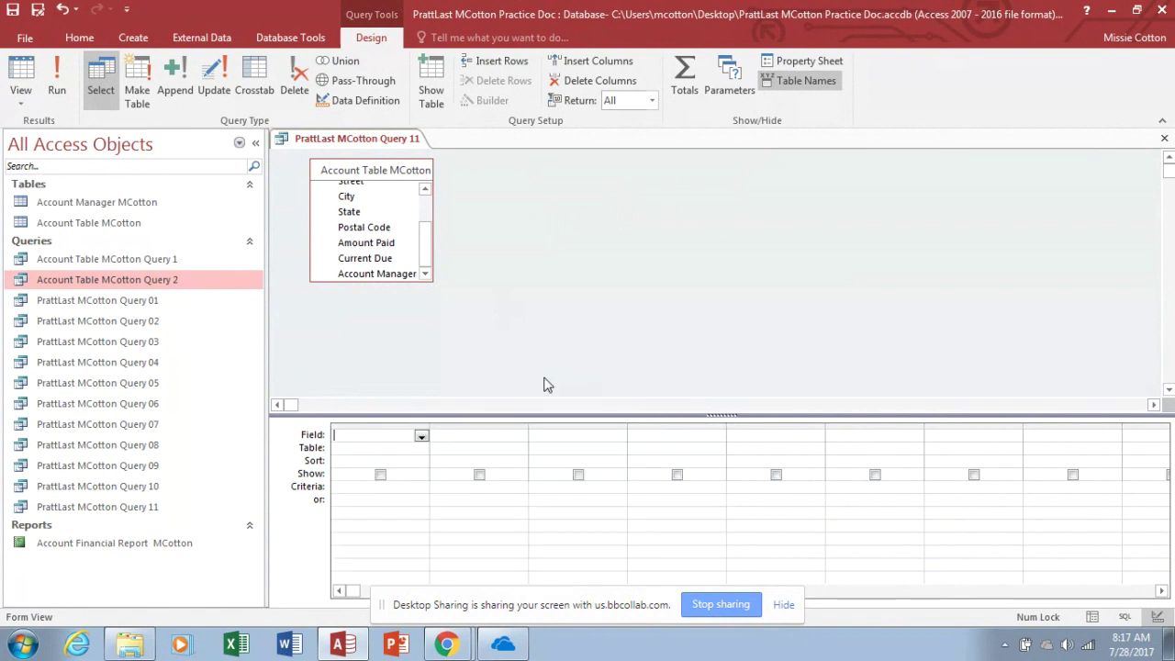
Add the Account Manager table to the query and place it slightly farther from the Account Table
{"action": "left_click", "coordinate": [431, 74]}
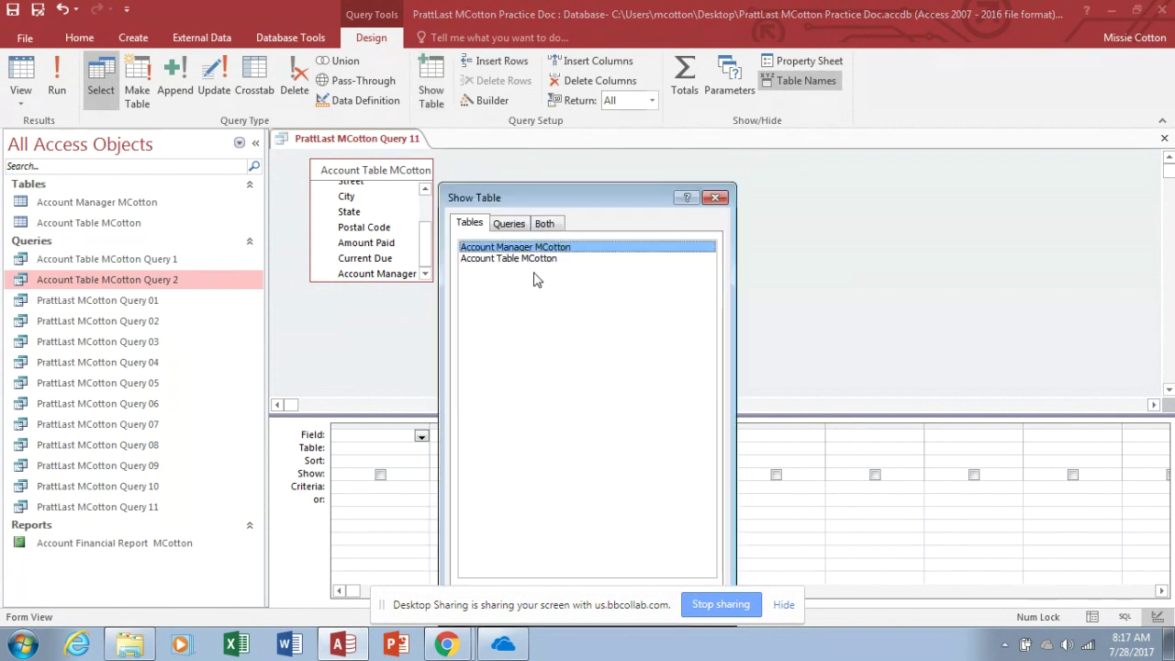
{"action": "double_click", "coordinate": [538, 248]}
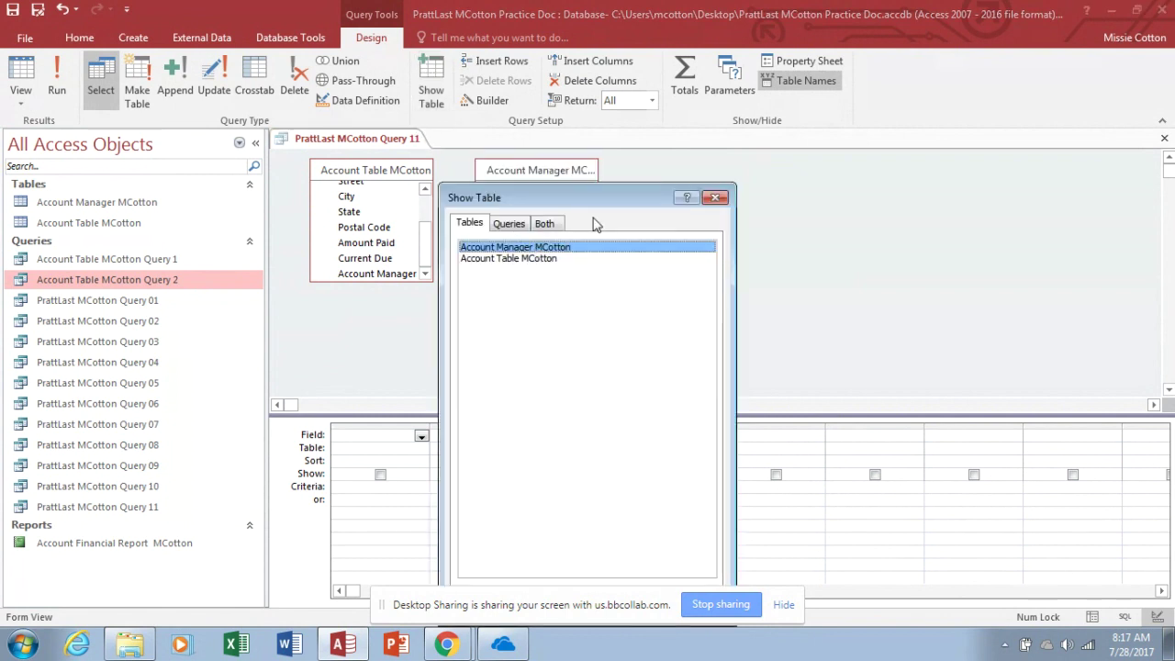
{"action": "left_click", "coordinate": [715, 197]}
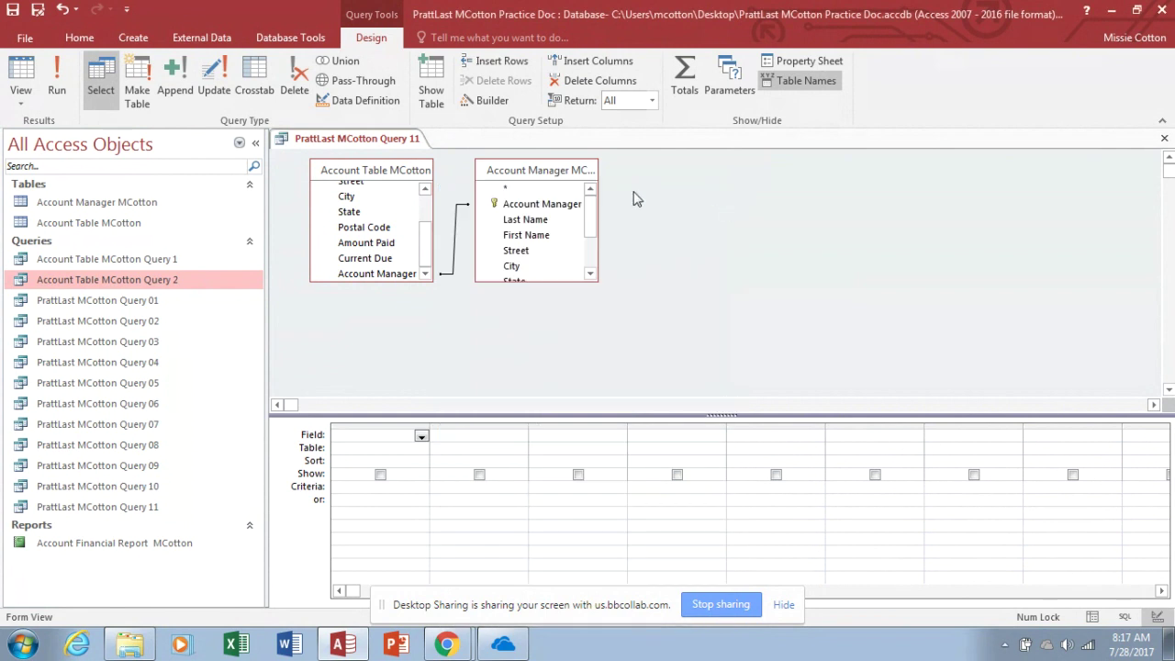
{"action": "left_click_drag", "start_coordinate": [582, 170], "coordinate": [613, 166]}
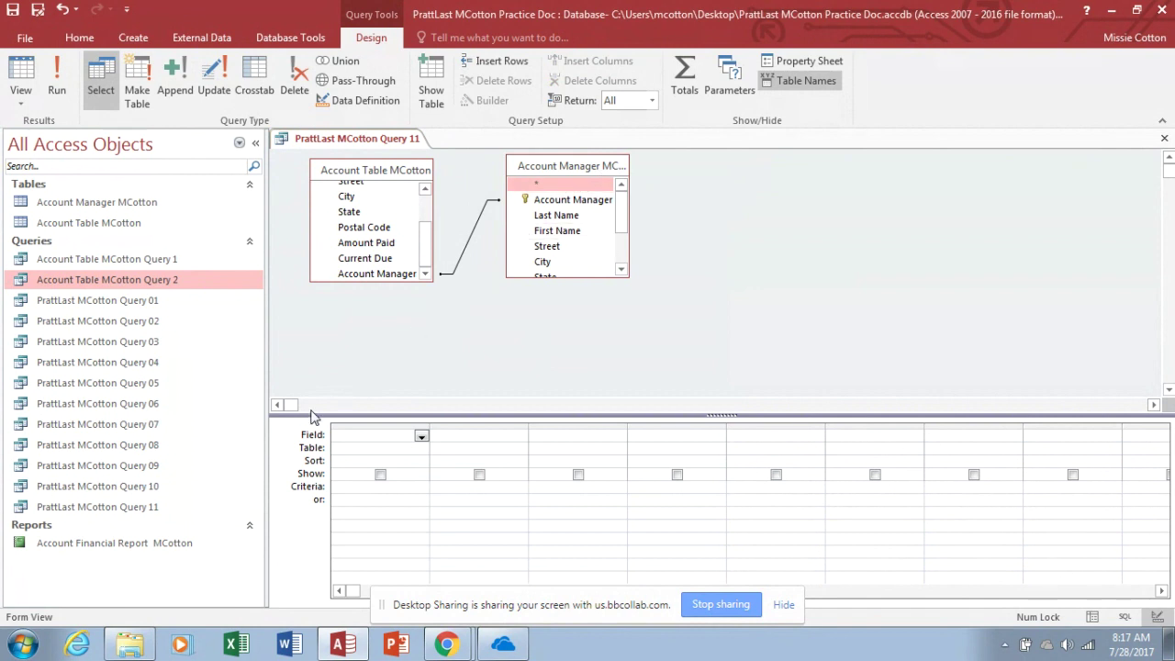
{"action": "left_click_drag", "start_coordinate": [292, 406], "coordinate": [428, 411]}
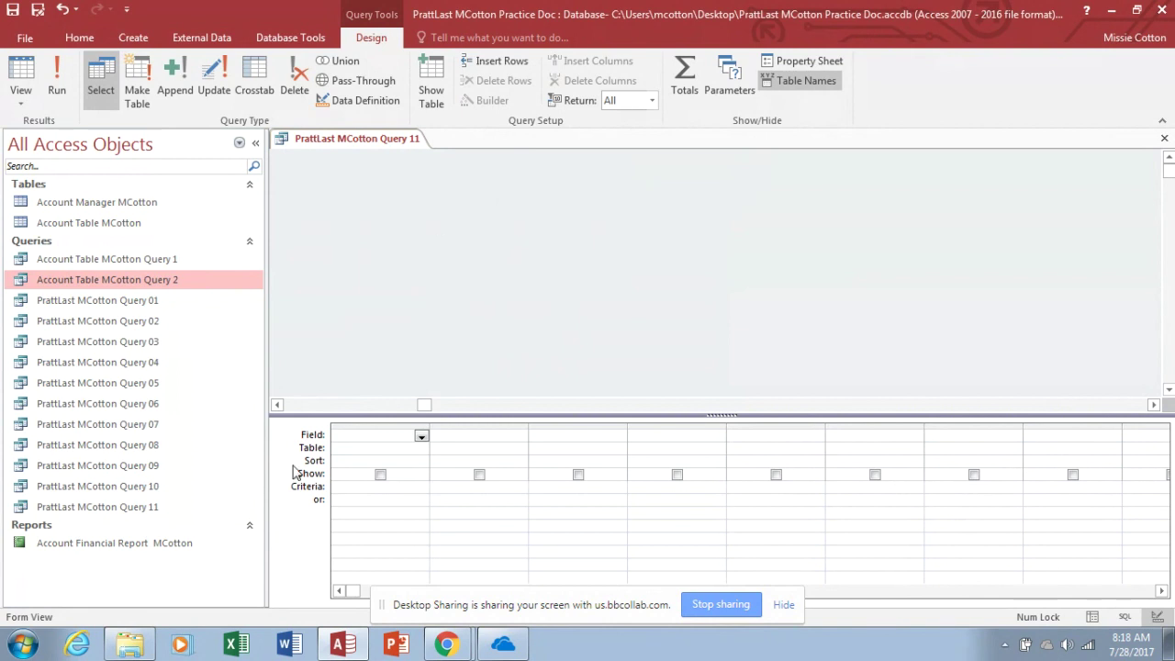
{"action": "left_click", "coordinate": [276, 405]}
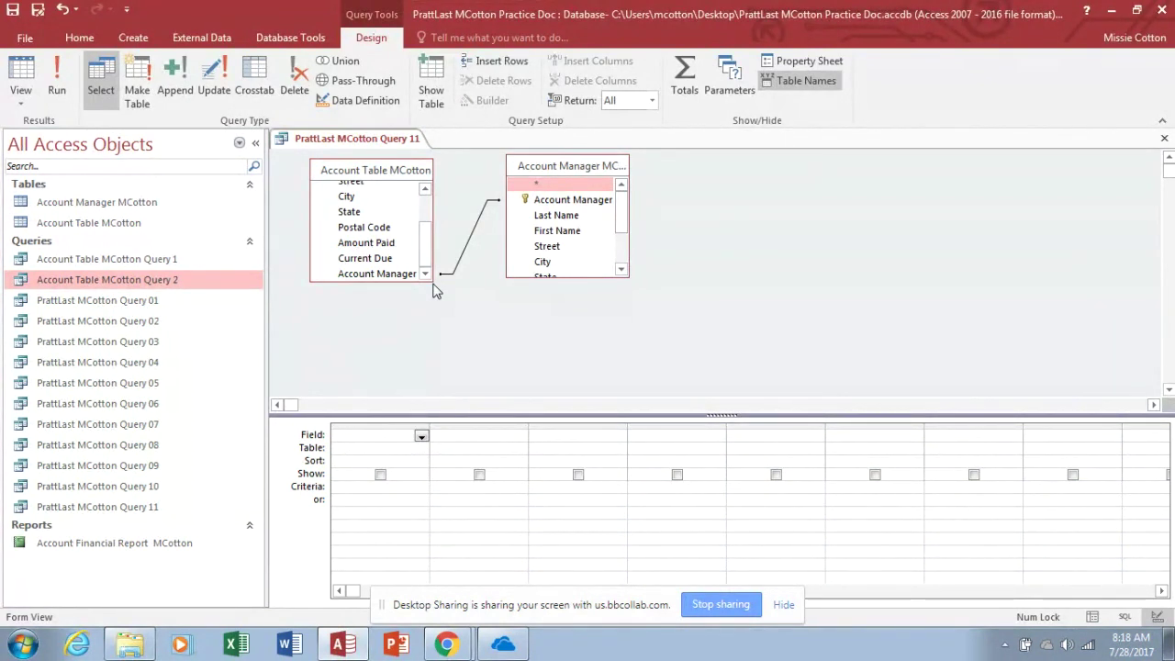
Add Account Manager Number, Last Name and First Name from the Account Manager table to the query grid
{"action": "double_click", "coordinate": [575, 201]}
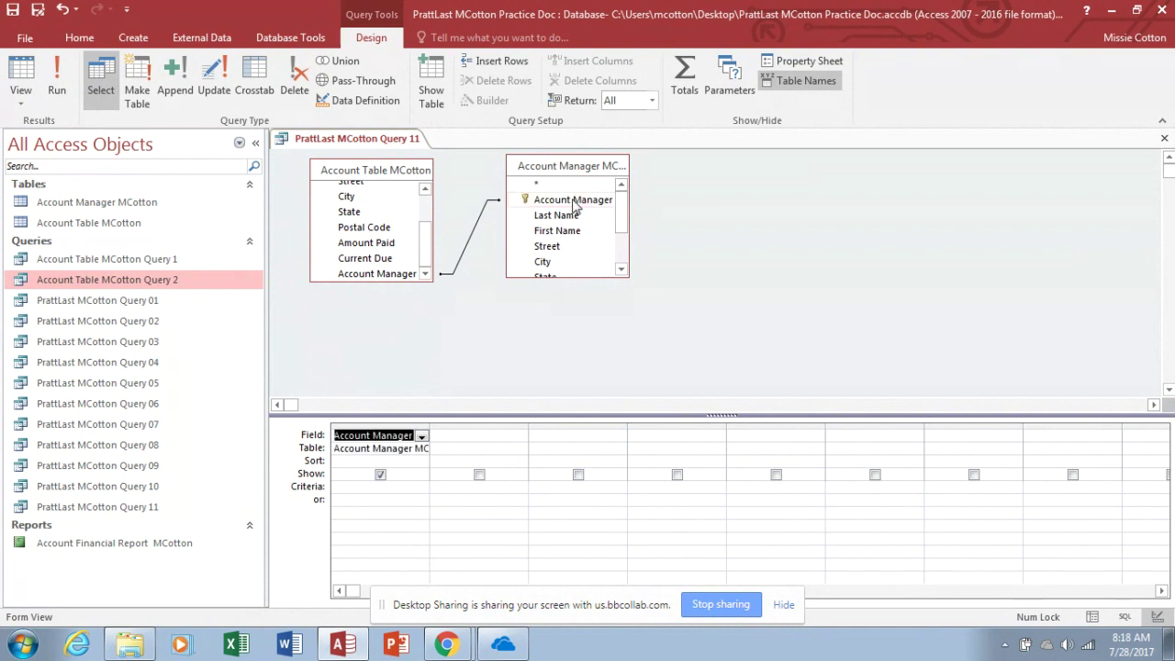
{"action": "double_click", "coordinate": [568, 216]}
{"action": "double_click", "coordinate": [569, 230]}
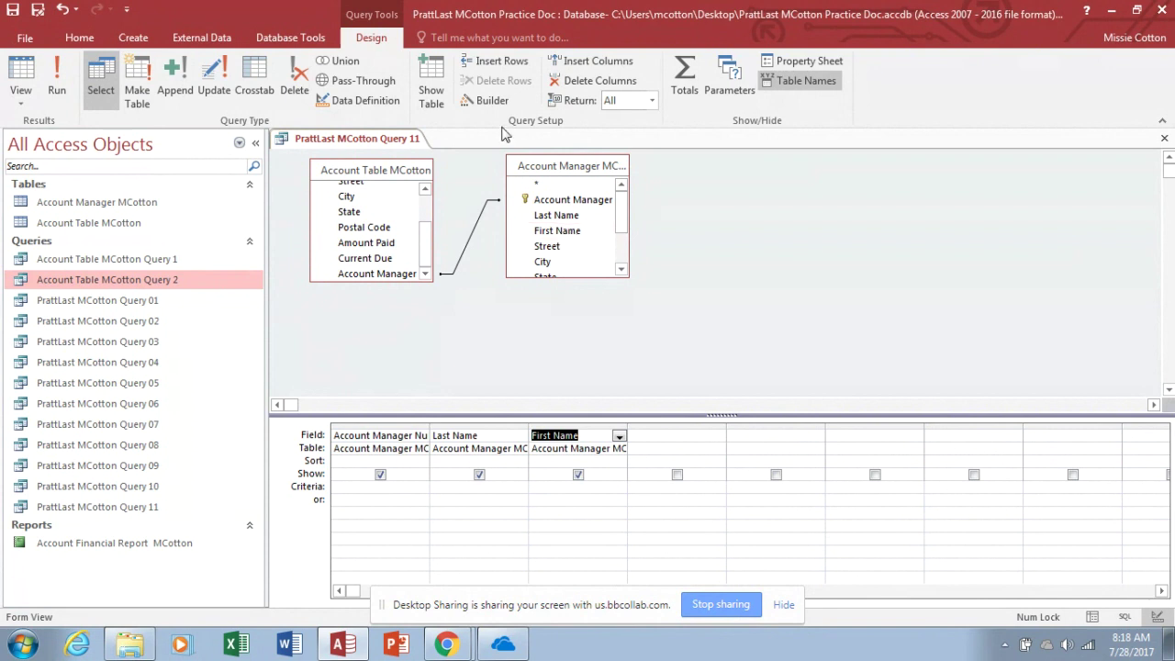
Add Account Number and Account Name from the Account Table to the query grid
{"action": "left_click_drag", "start_coordinate": [433, 236], "coordinate": [426, 197]}
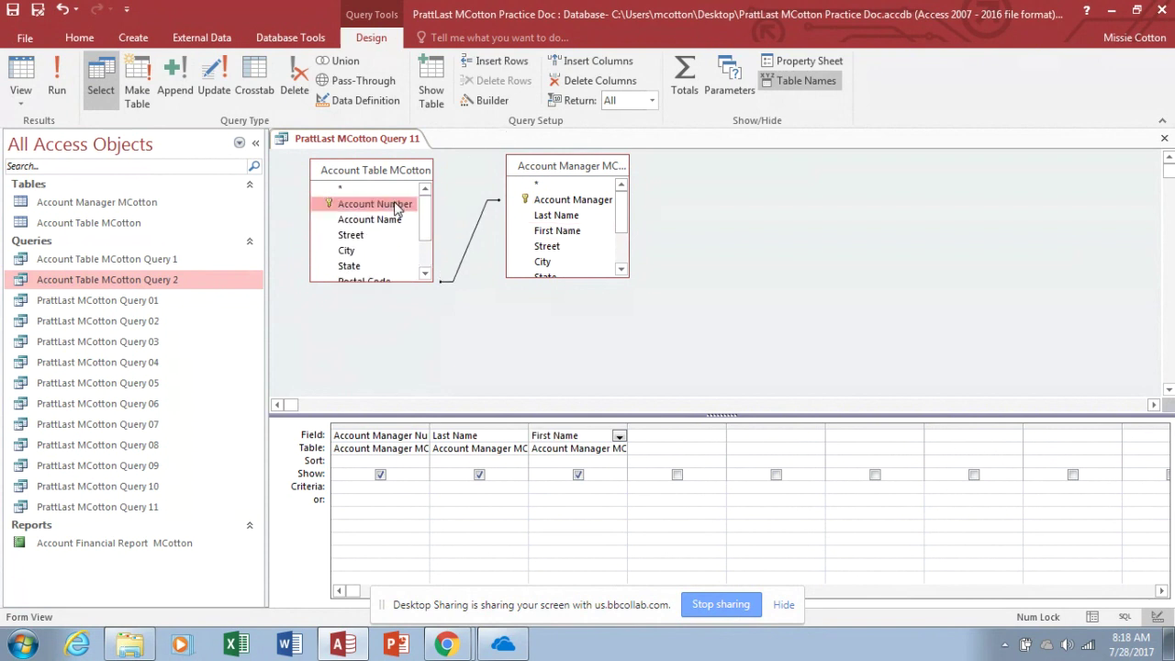
{"action": "double_click", "coordinate": [393, 204]}
{"action": "double_click", "coordinate": [395, 221]}
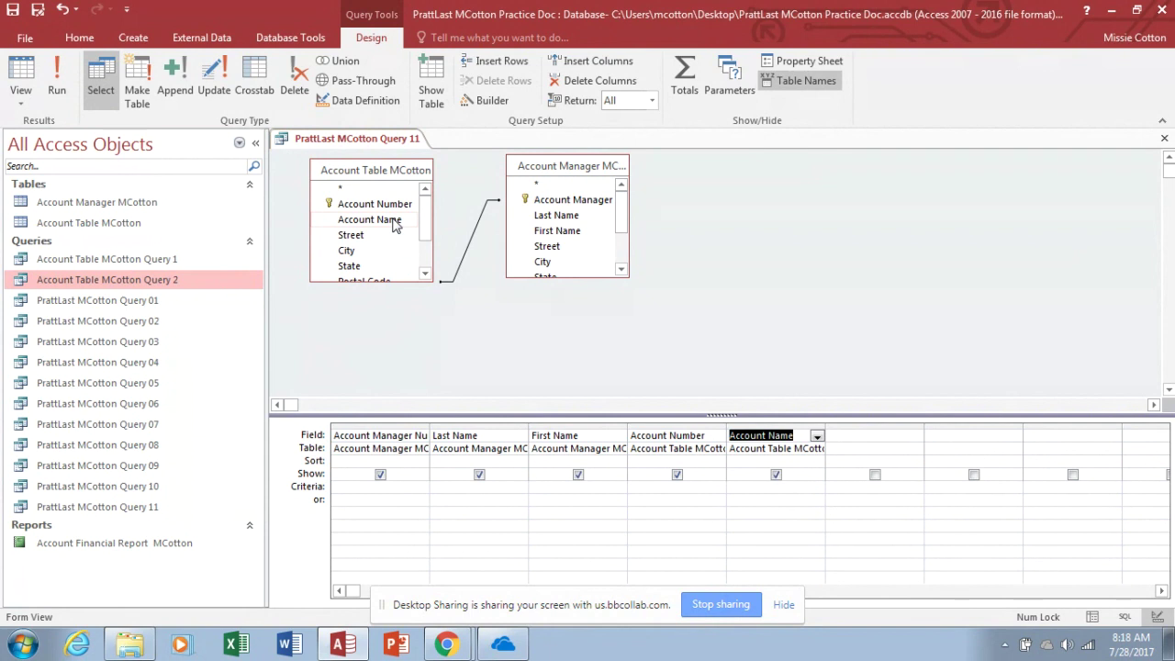
{"action": "left_click", "coordinate": [395, 223]}
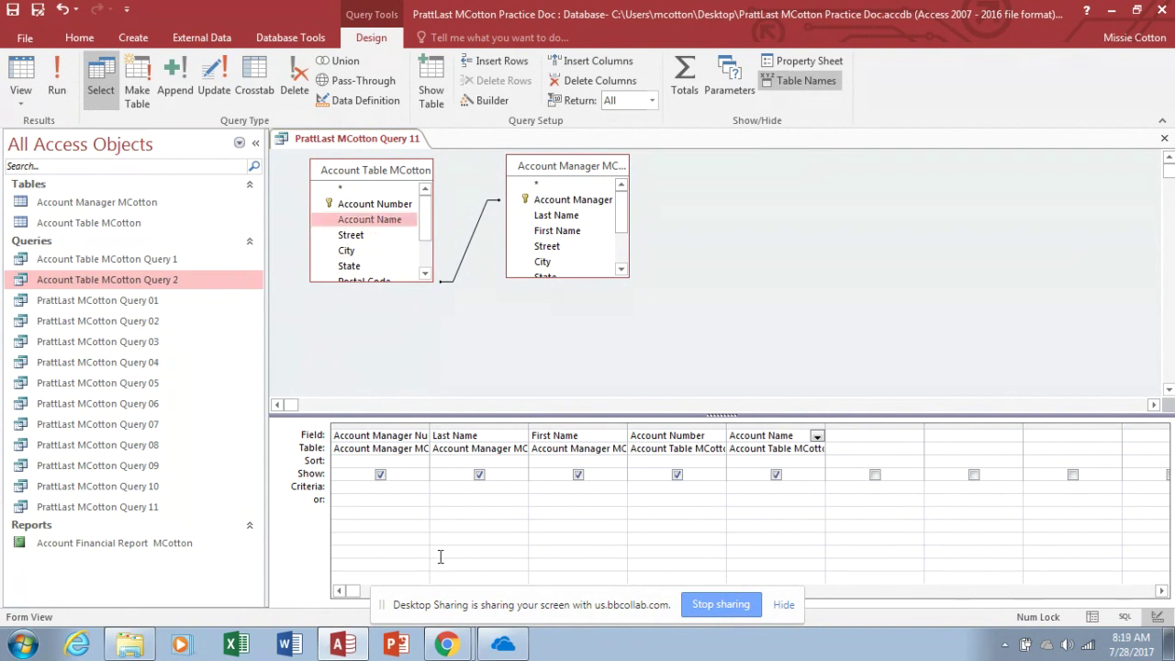
Sort the query ascending by Account Manager Number and by Account Number, and run it
{"action": "left_click", "coordinate": [421, 461]}
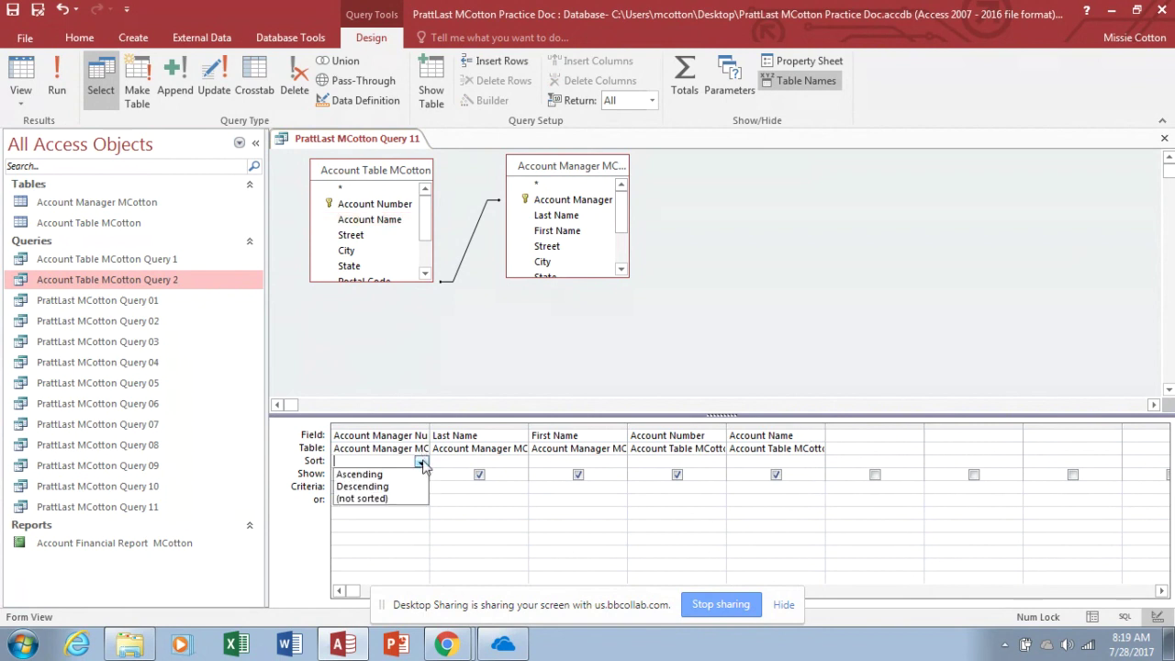
{"action": "left_click", "coordinate": [407, 474]}
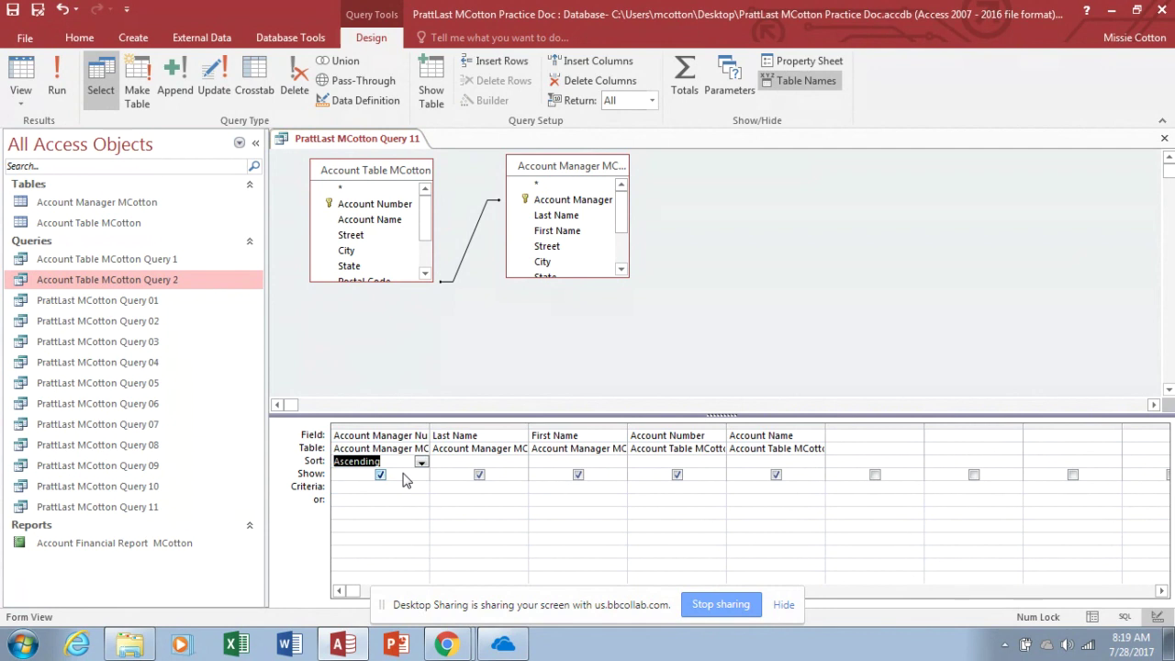
{"action": "left_click", "coordinate": [719, 462]}
{"action": "left_click", "coordinate": [690, 474]}
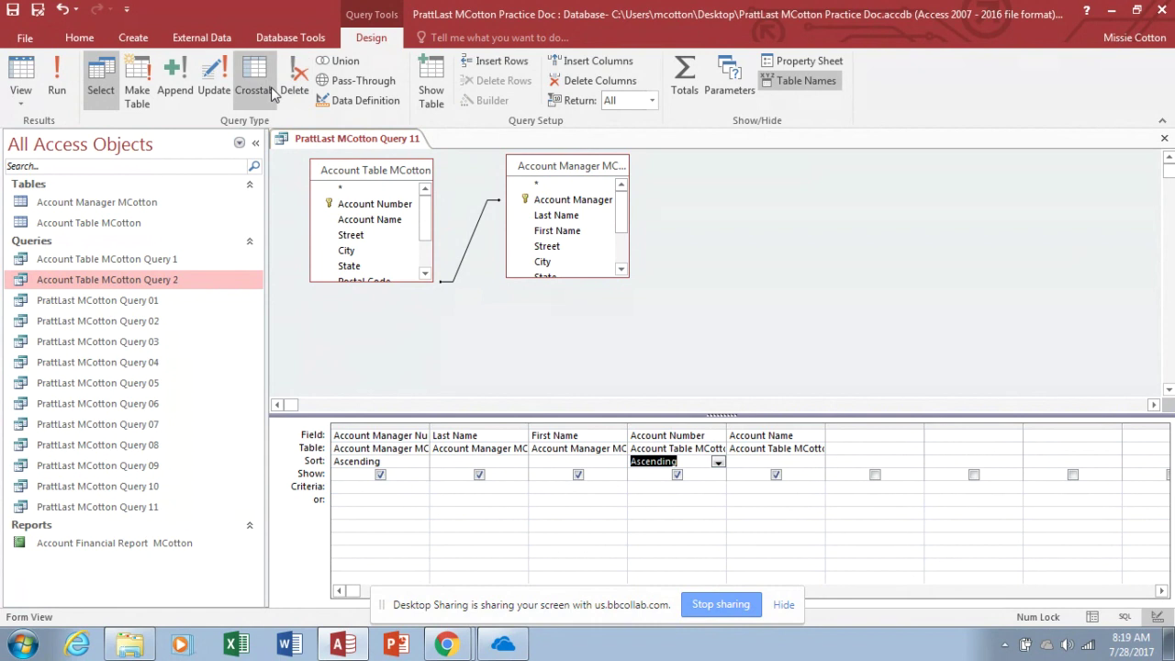
{"action": "left_click", "coordinate": [57, 80]}
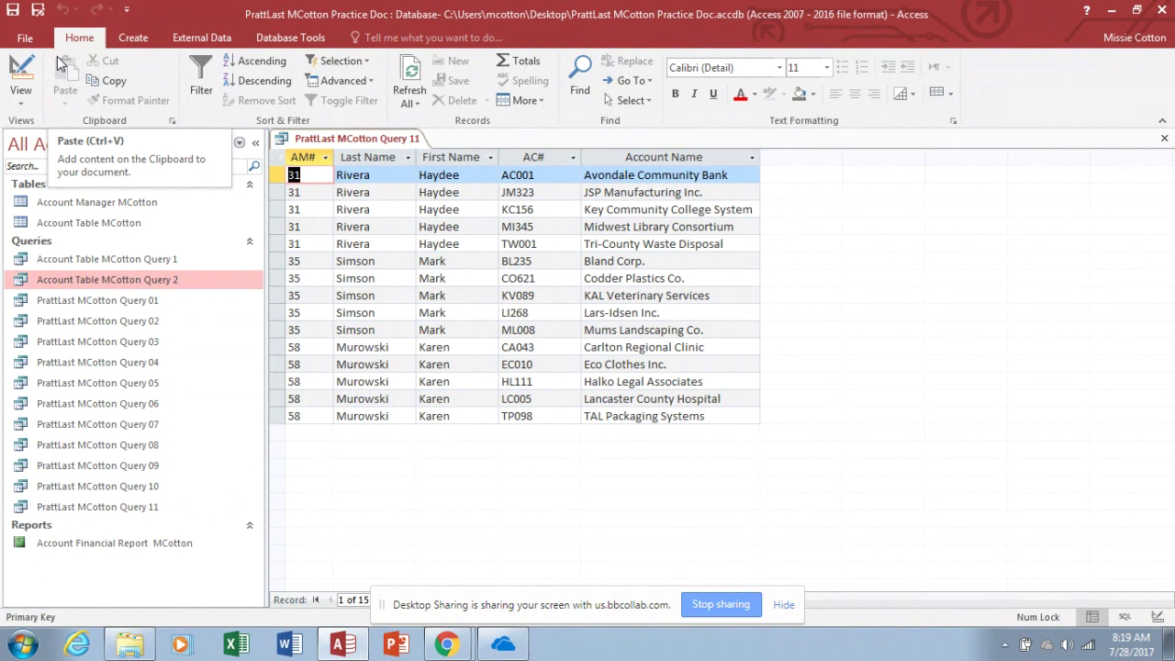
Save a copy of the query under the same name, without the "Copy of" prefix and numbered 12
{"action": "left_click", "coordinate": [41, 9]}
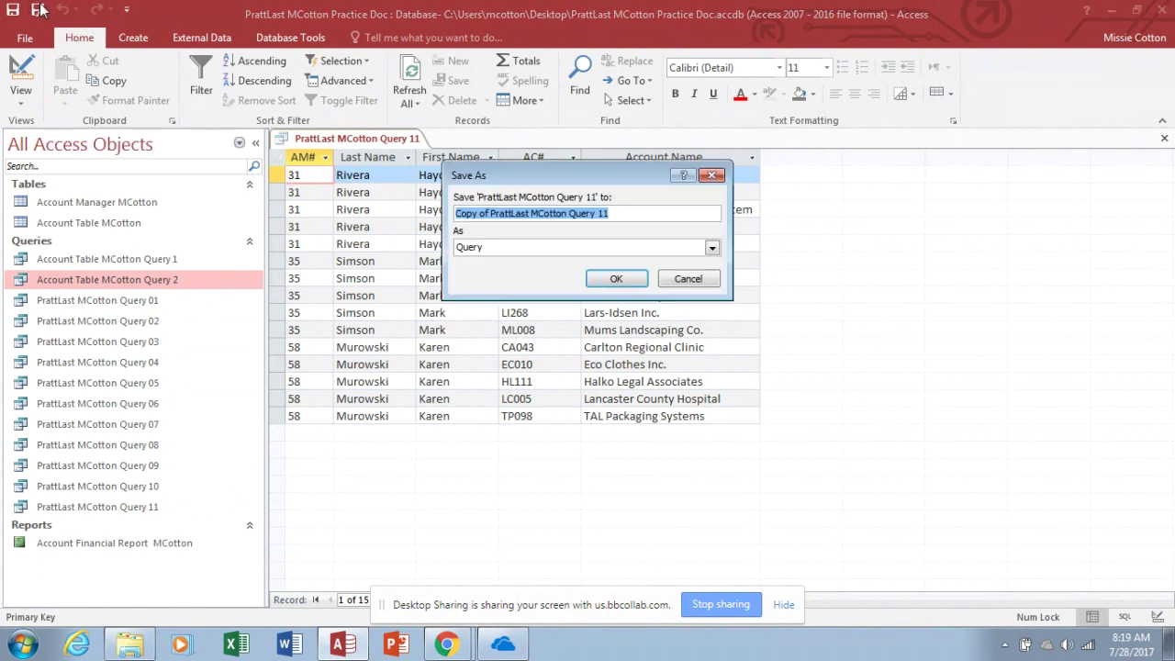
{"action": "left_click", "coordinate": [493, 213]}
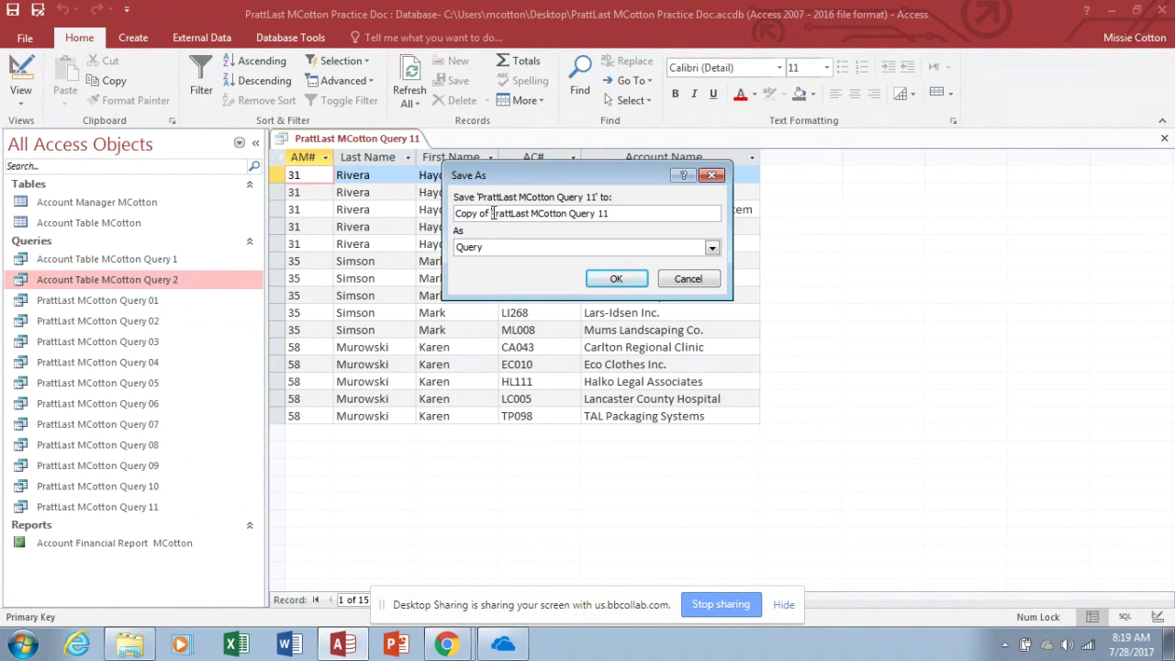
{"action": "key", "text": "BackSpace"}
{"action": "key", "text": "BackSpace"}
{"action": "key", "text": "BackSpace"}
{"action": "key", "text": "BackSpace"}
{"action": "key", "text": "BackSpace"}
{"action": "key", "text": "BackSpace"}
{"action": "key", "text": "BackSpace"}
{"action": "key", "text": "BackSpace"}
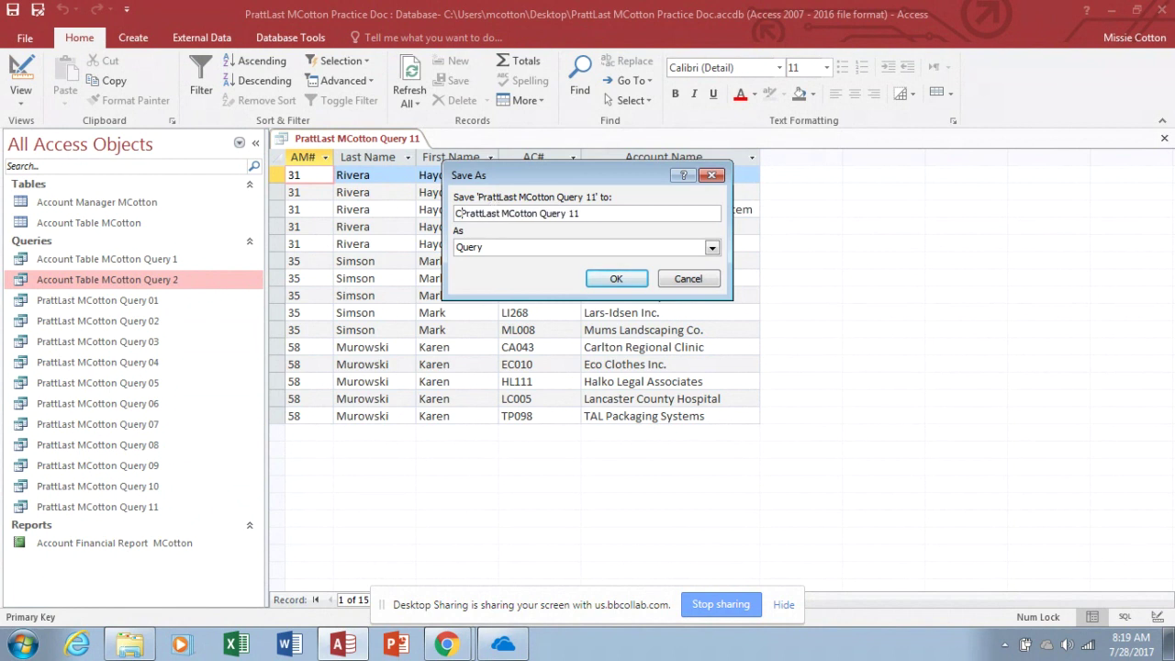
{"action": "left_click", "coordinate": [575, 213]}
{"action": "key", "text": "BackSpace"}
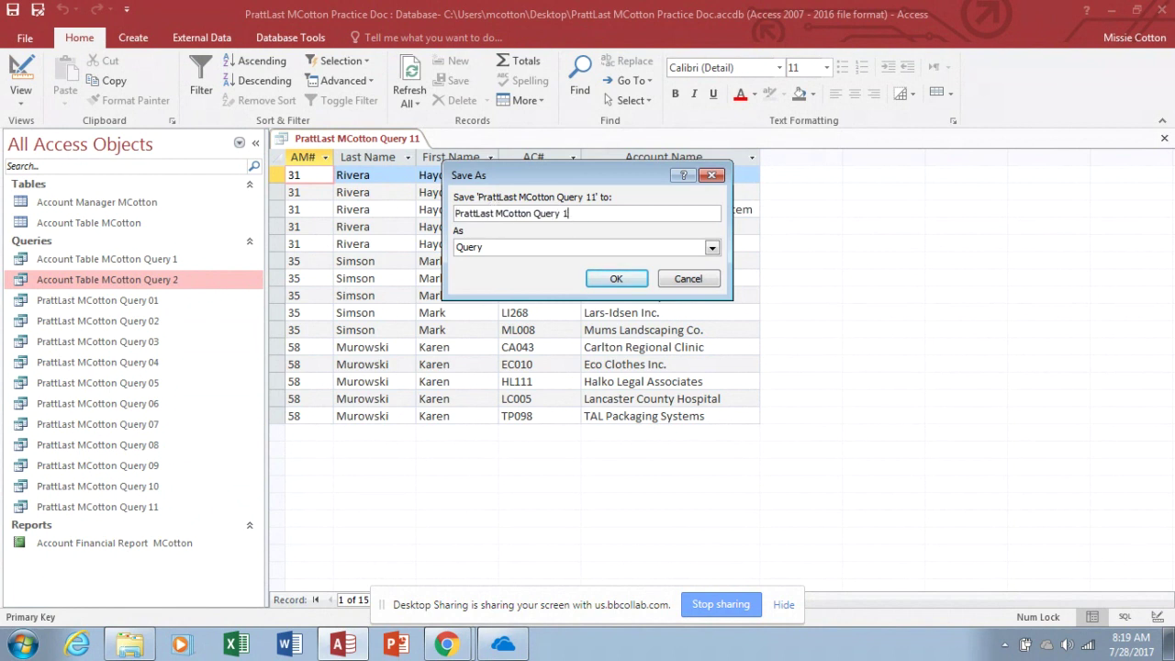
{"action": "type", "text": "2"}
{"action": "left_click", "coordinate": [607, 278]}
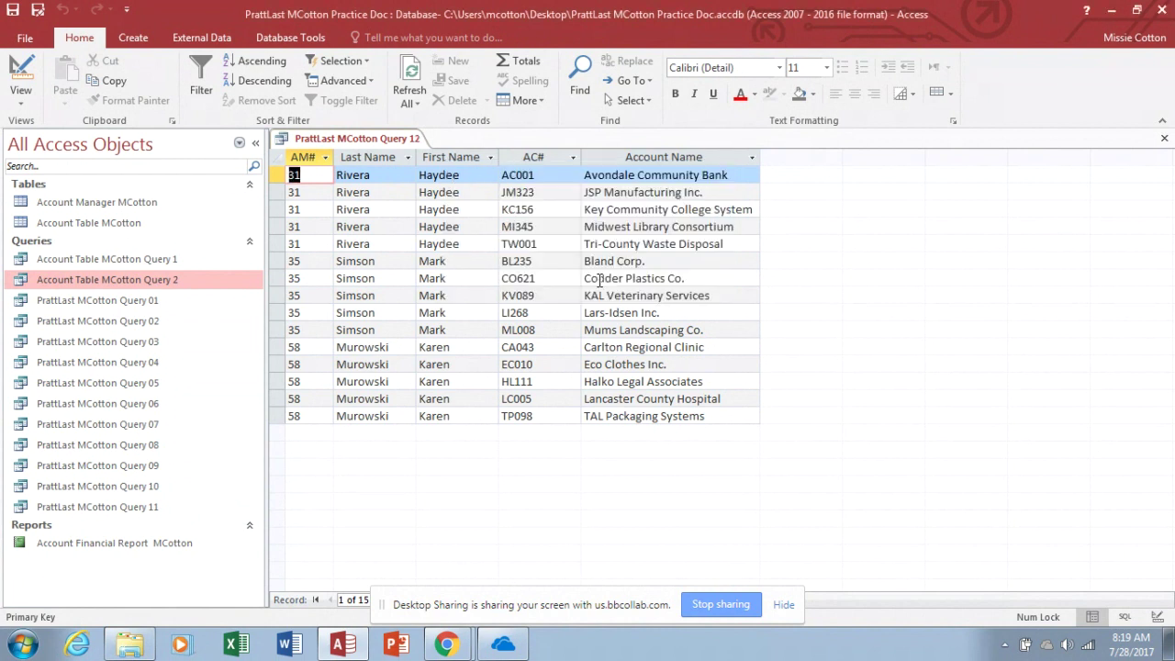
Return to the query's design and enlarge the Account Table field list to show all fields down to Account Manager Number
{"action": "left_click", "coordinate": [22, 79]}
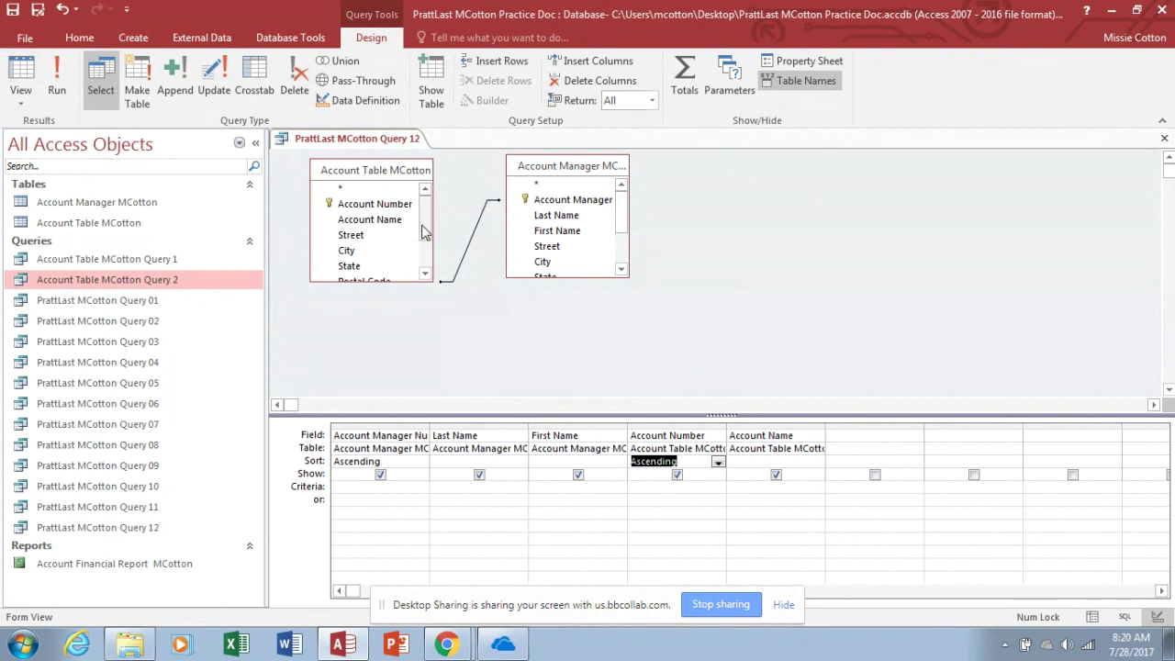
{"action": "left_click_drag", "start_coordinate": [426, 234], "coordinate": [464, 253]}
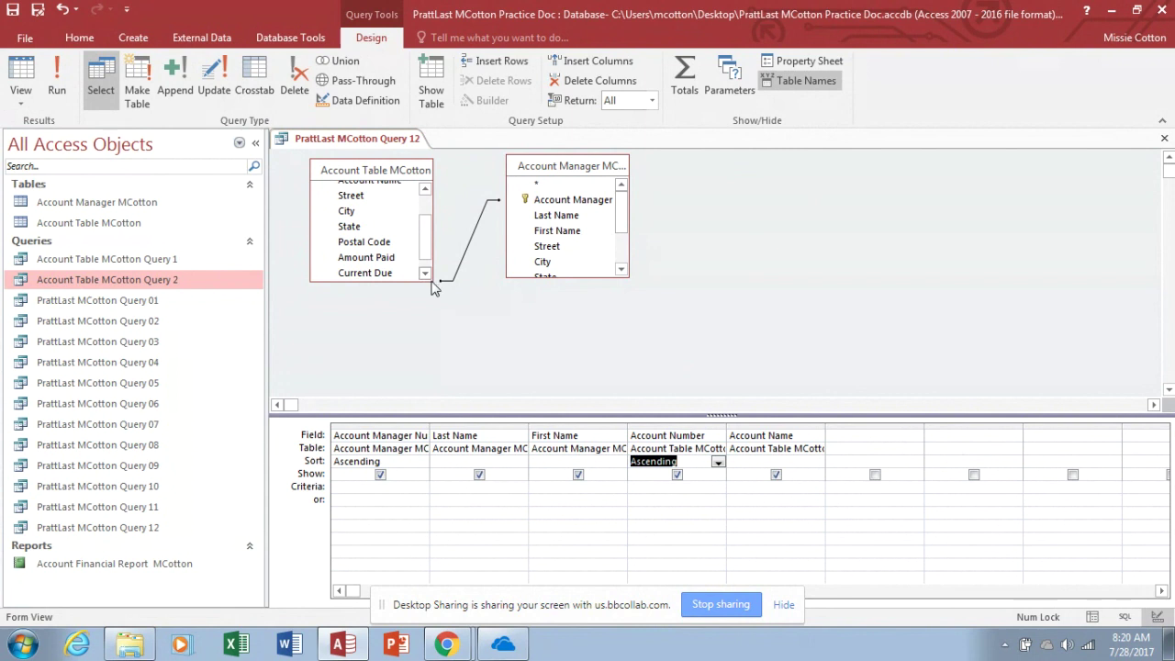
{"action": "left_click_drag", "start_coordinate": [436, 282], "coordinate": [459, 345]}
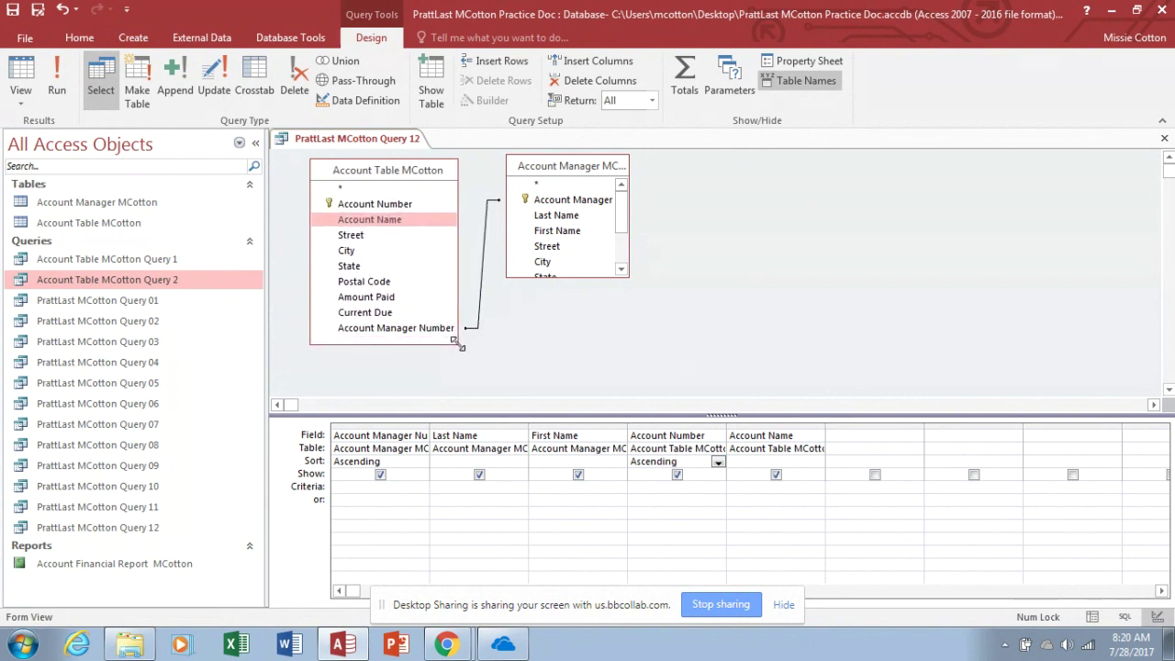
{"action": "left_click", "coordinate": [623, 272]}
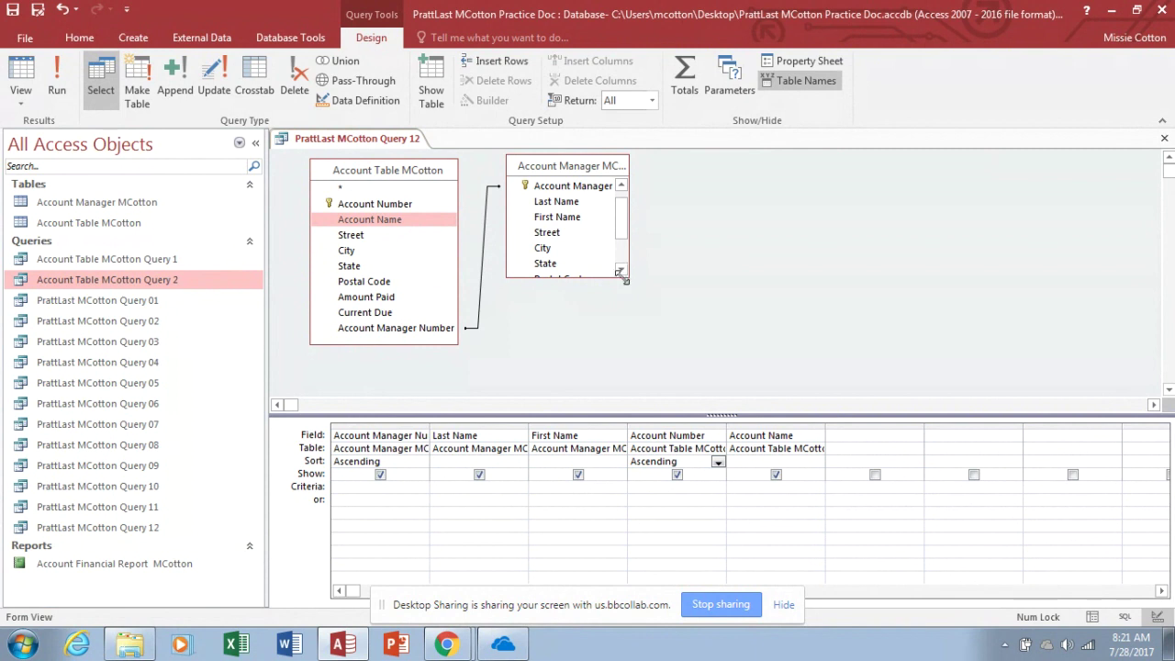
Change the join to include all Account Manager records and only matching Account Table records (option 3), and run the query
{"action": "right_click", "coordinate": [485, 257]}
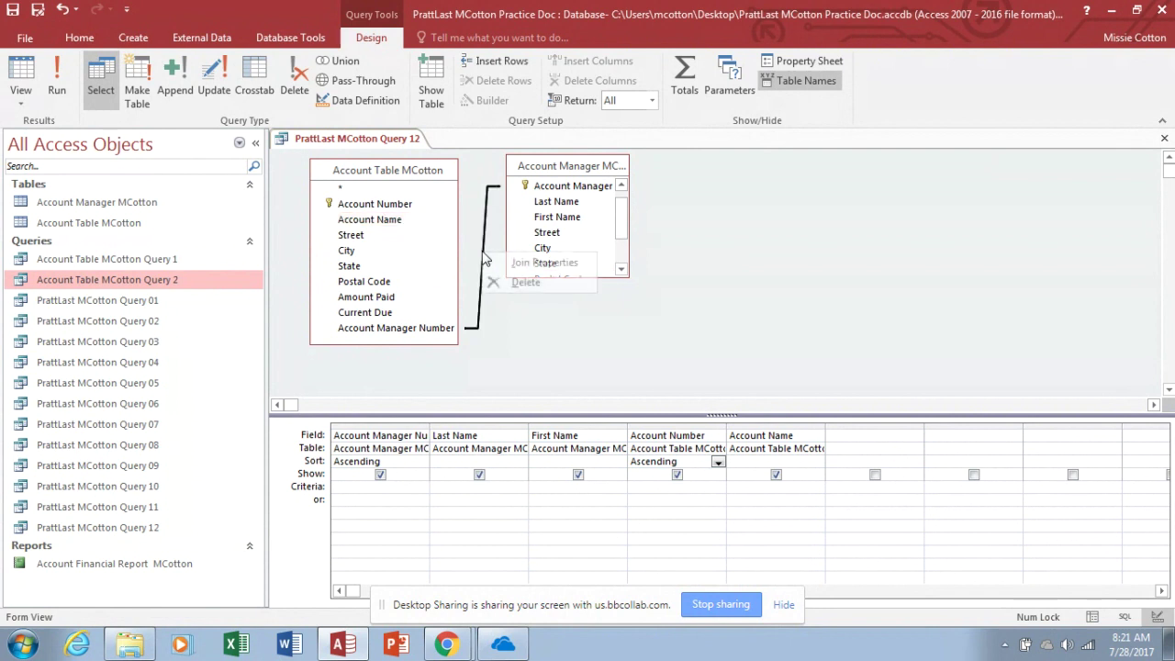
{"action": "left_click", "coordinate": [541, 263]}
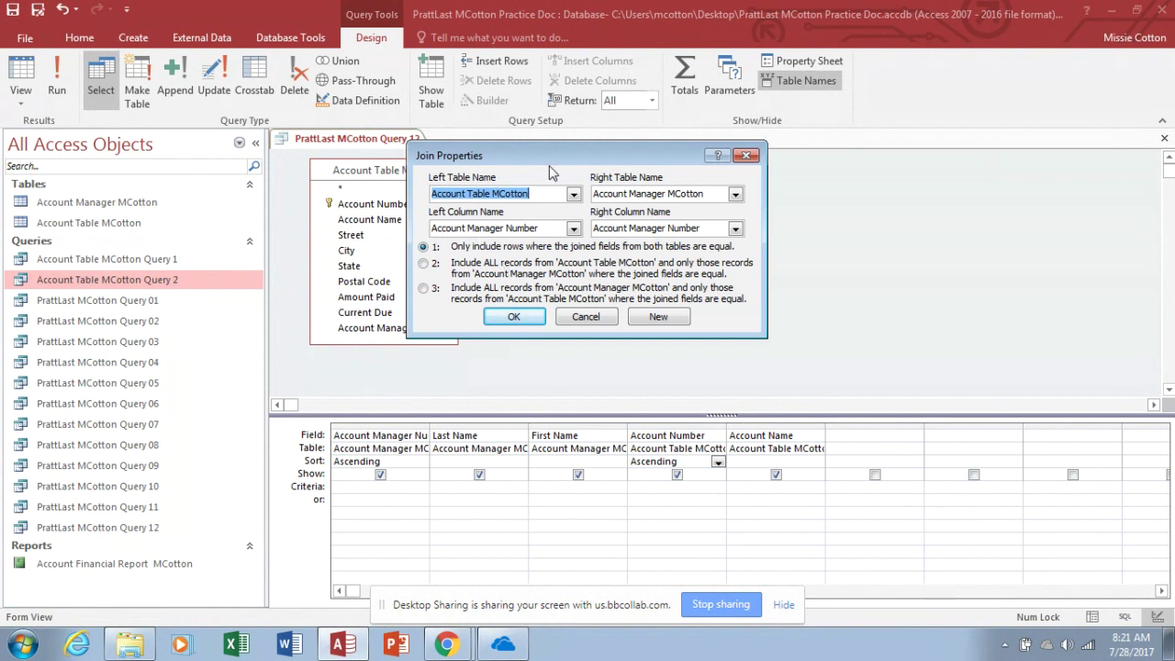
{"action": "left_click_drag", "start_coordinate": [551, 161], "coordinate": [816, 116]}
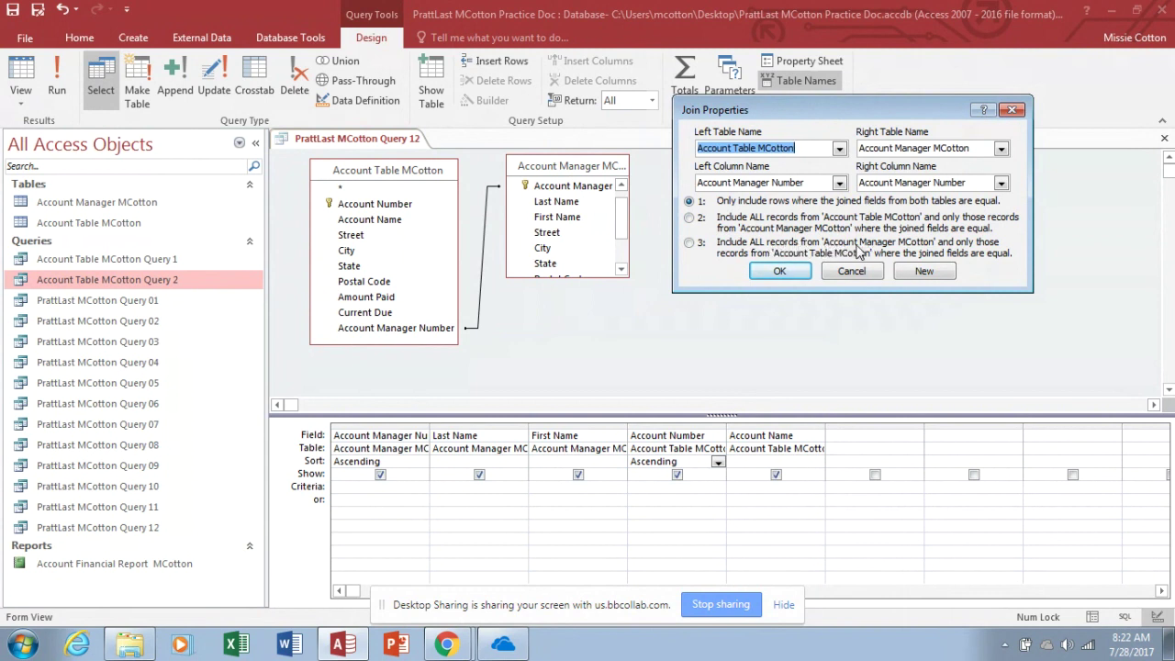
{"action": "left_click", "coordinate": [690, 243]}
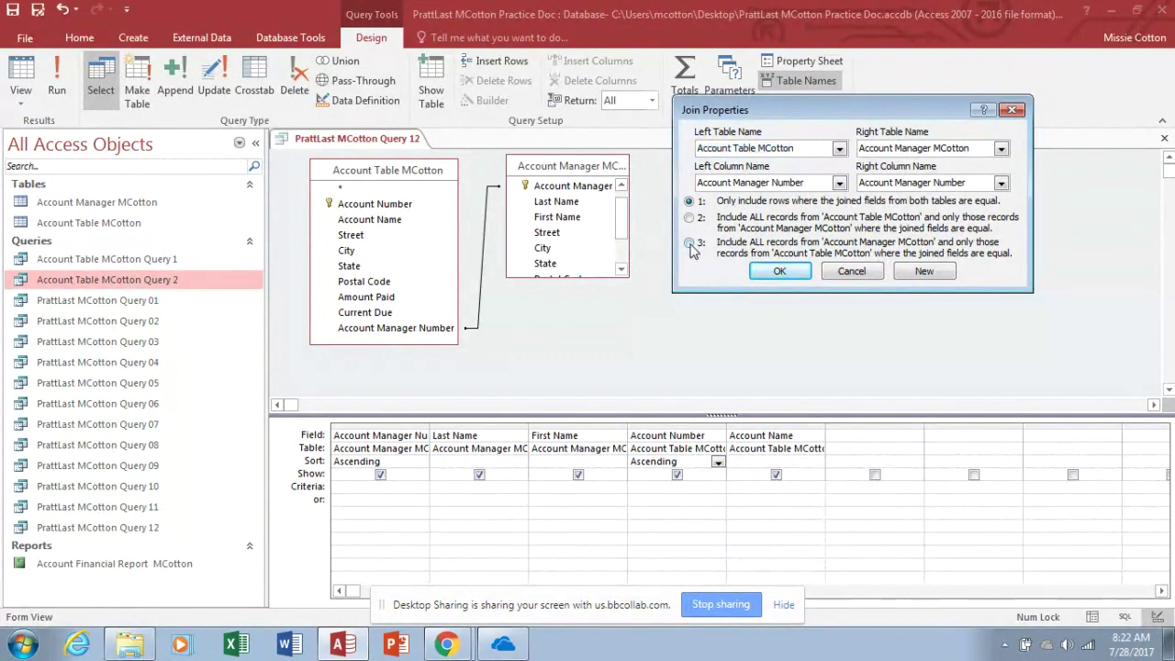
{"action": "left_click", "coordinate": [779, 271]}
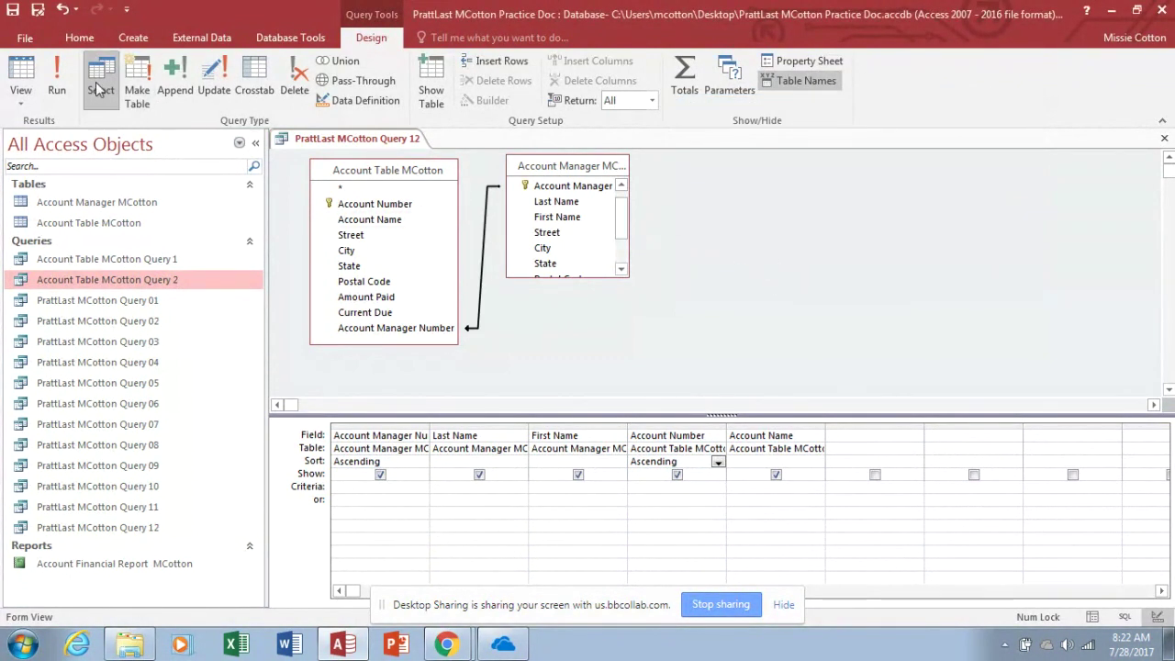
{"action": "left_click", "coordinate": [60, 82]}
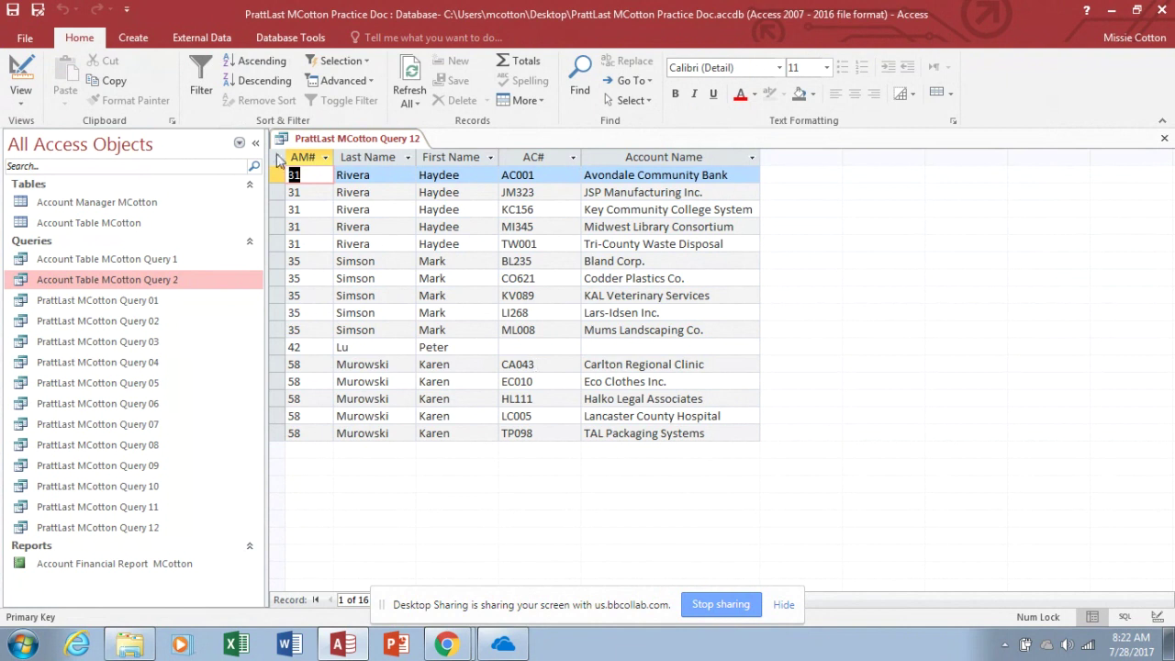
Save the outer-join query as a copy under the same name, without the "Copy of" prefix and numbered 13
{"action": "left_click", "coordinate": [38, 10]}
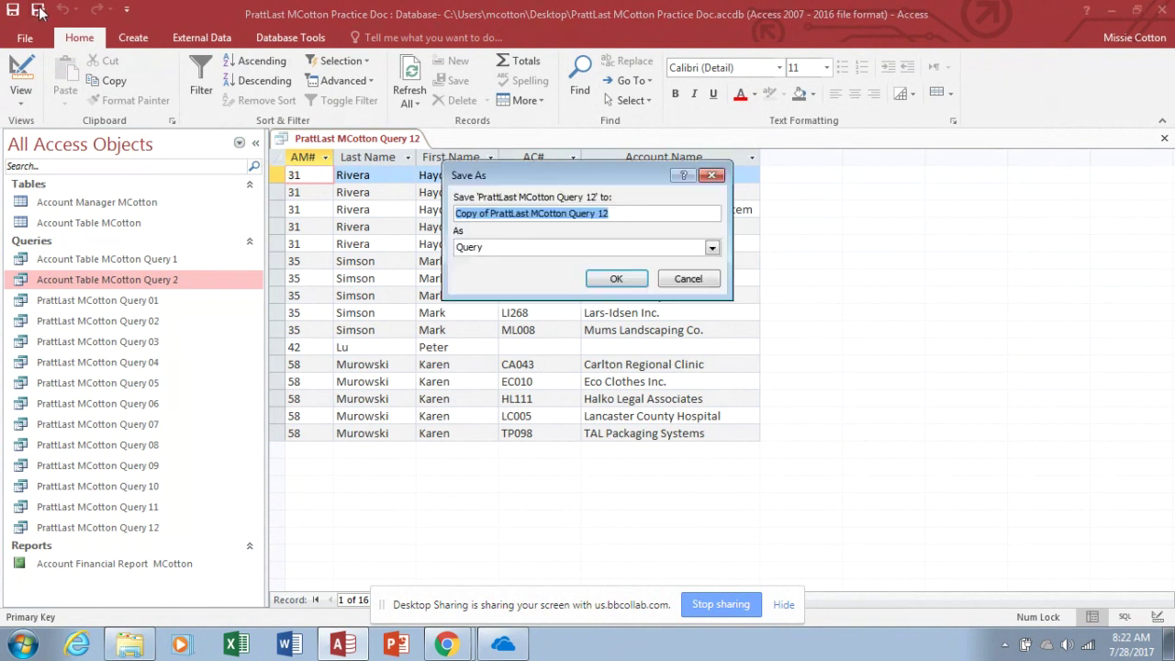
{"action": "left_click", "coordinate": [492, 213]}
{"action": "key", "text": "BackSpace"}
{"action": "key", "text": "BackSpace"}
{"action": "key", "text": "BackSpace"}
{"action": "key", "text": "BackSpace"}
{"action": "key", "text": "BackSpace"}
{"action": "key", "text": "BackSpace"}
{"action": "key", "text": "BackSpace"}
{"action": "key", "text": "BackSpace"}
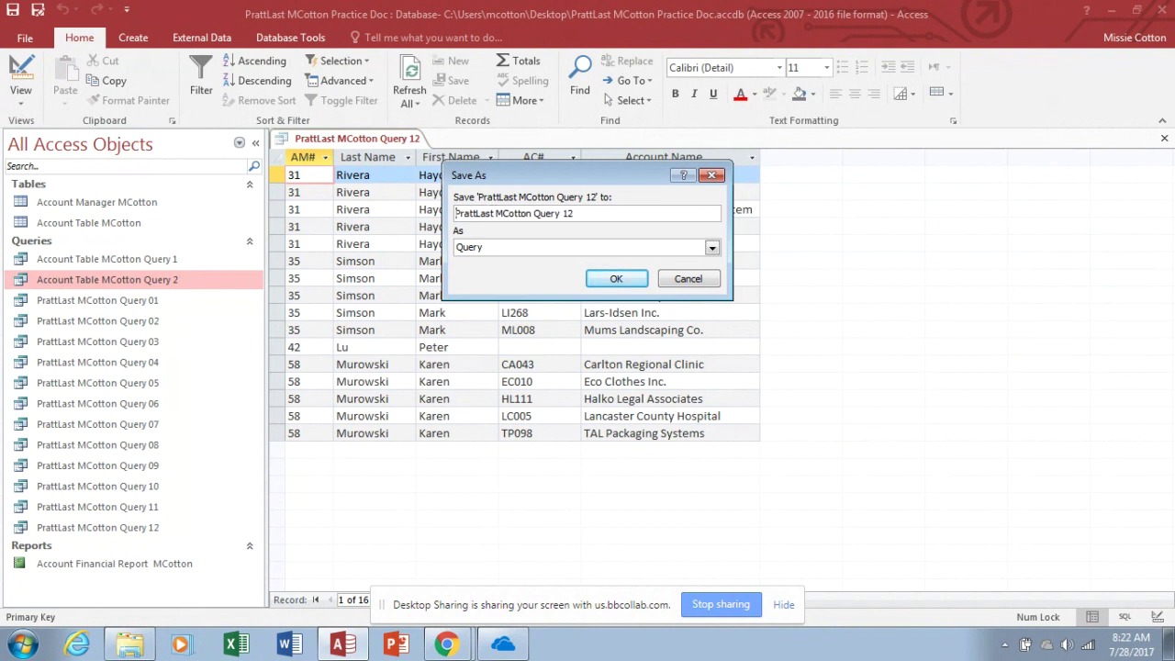
{"action": "left_click", "coordinate": [574, 213]}
{"action": "key", "text": "BackSpace"}
{"action": "type", "text": "3"}
{"action": "left_click", "coordinate": [627, 281]}
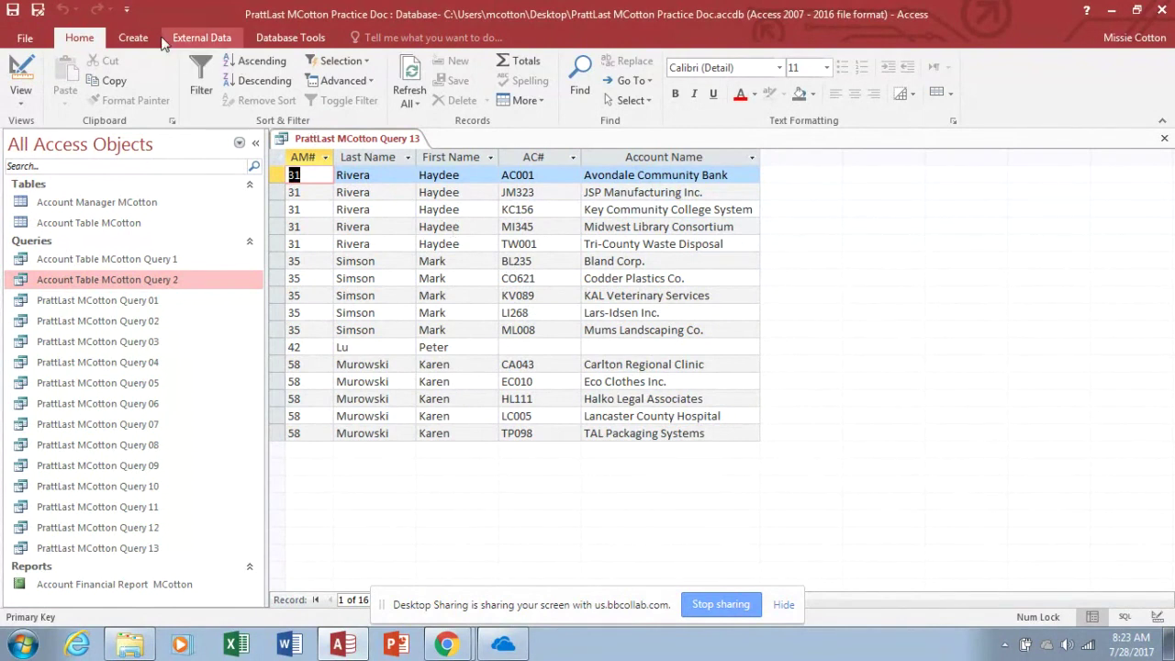
Set up a Report Wizard report from Query 13 with all five fields, accepting the default grouping, sorting and layout
{"action": "left_click", "coordinate": [134, 38]}
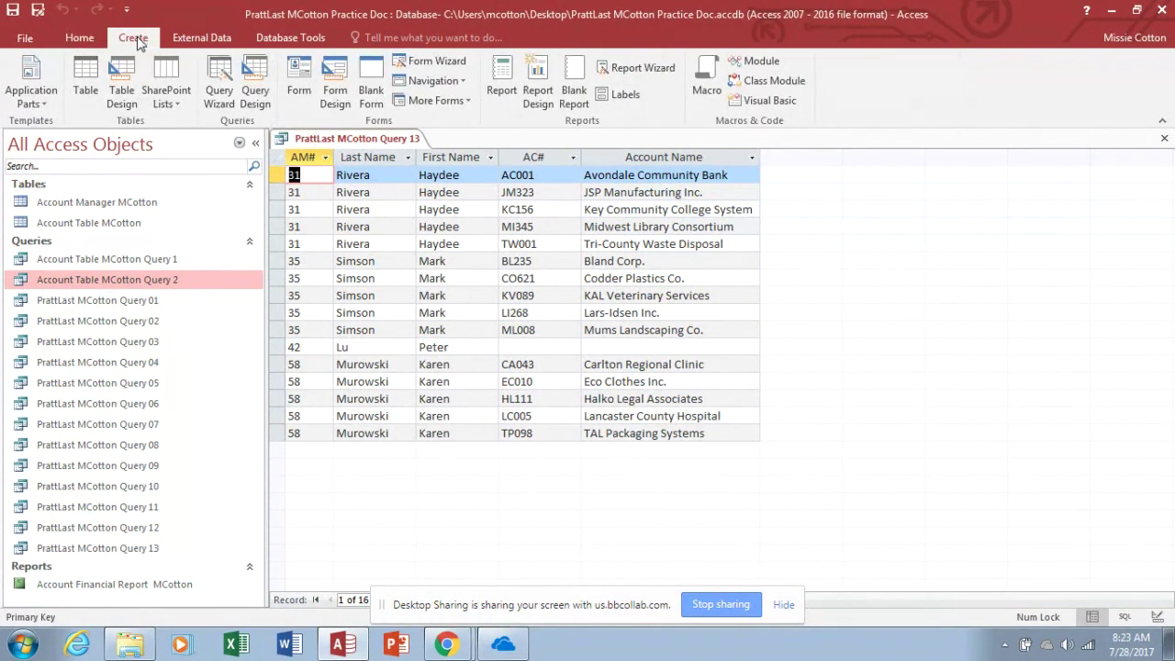
{"action": "left_click", "coordinate": [647, 70]}
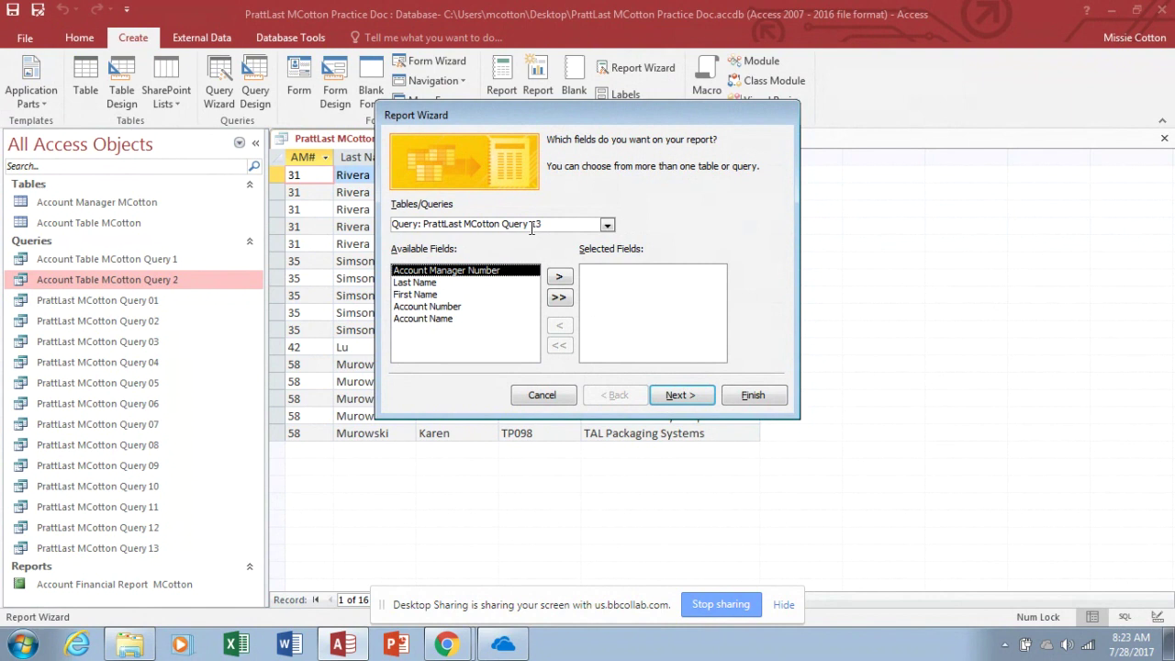
{"action": "left_click", "coordinate": [559, 299]}
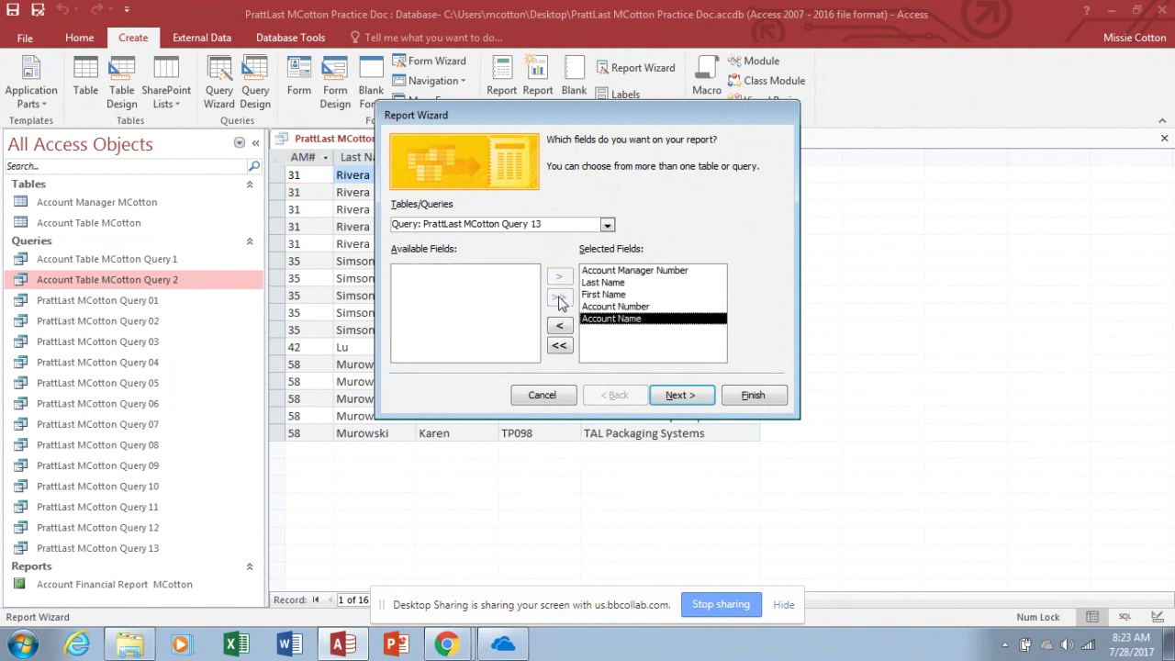
{"action": "left_click", "coordinate": [675, 394]}
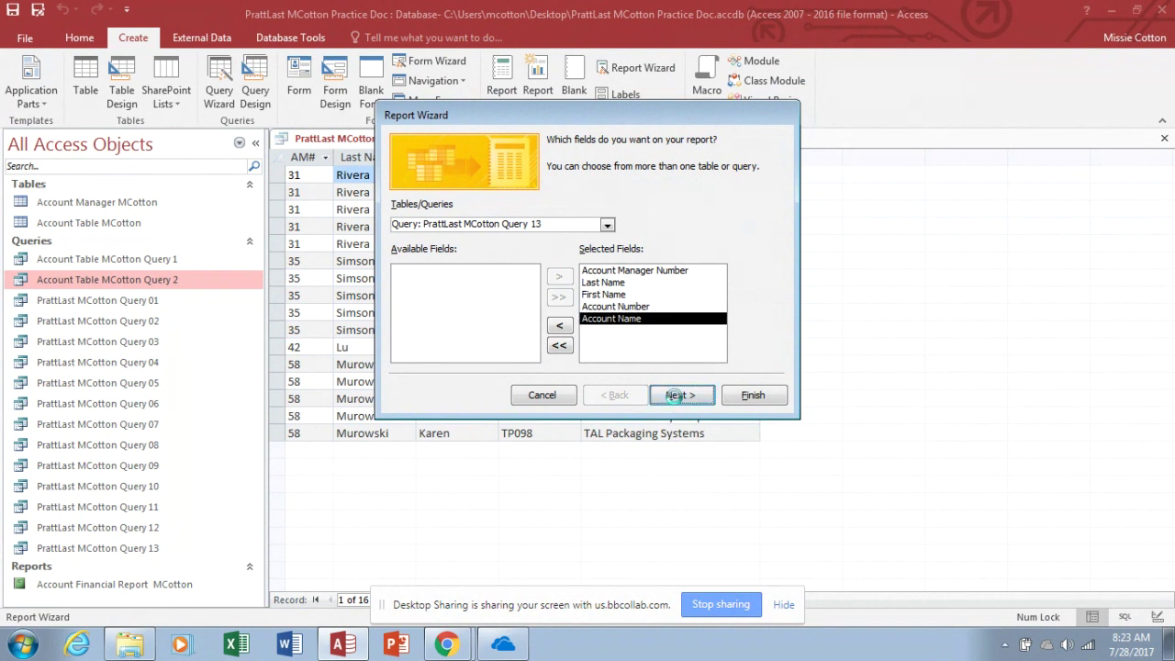
{"action": "left_click", "coordinate": [676, 397]}
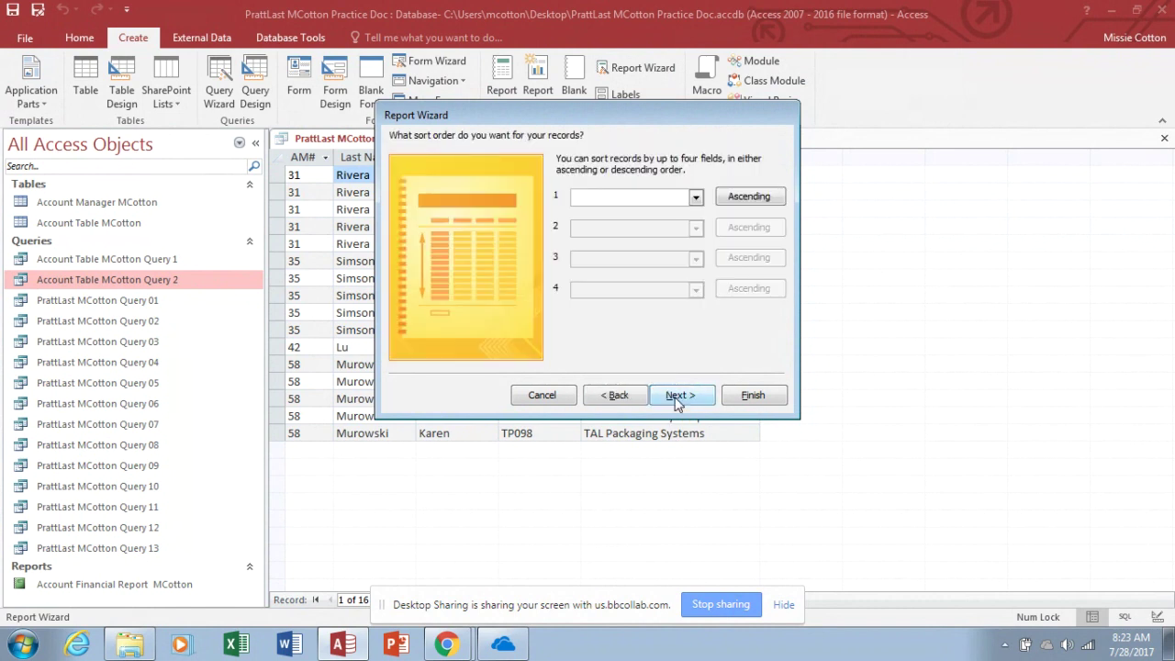
{"action": "left_click", "coordinate": [676, 400]}
{"action": "left_click", "coordinate": [676, 401]}
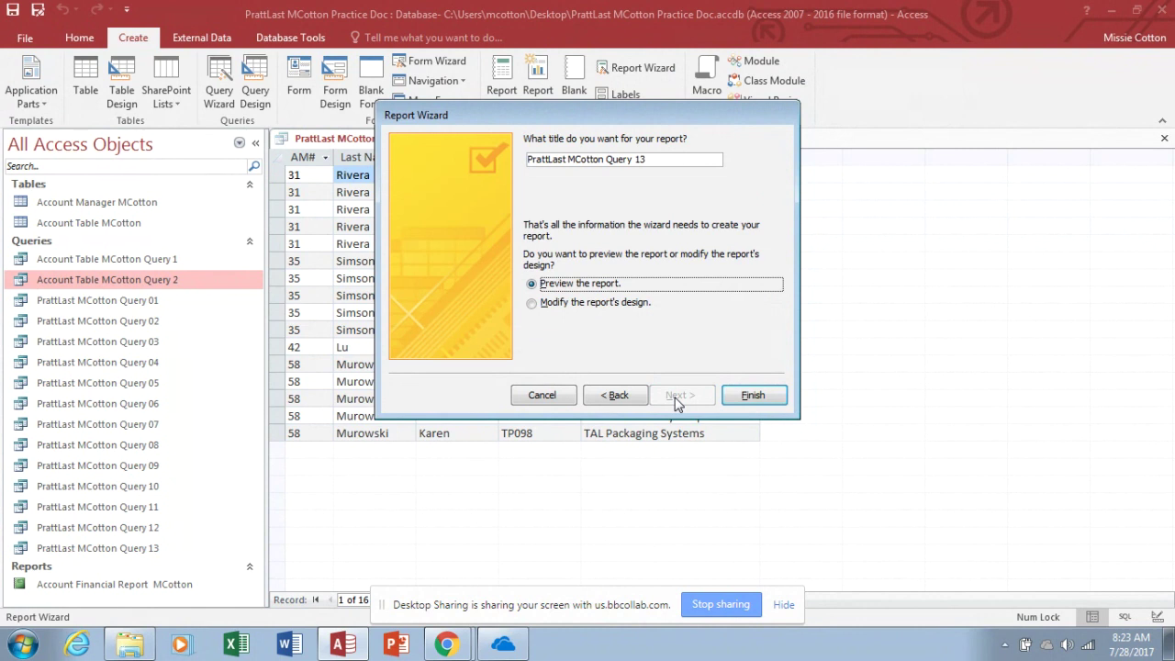
Title the report "Manager-Account Report" followed by the existing owner name and 14, and finish it in preview
{"action": "left_click", "coordinate": [530, 158]}
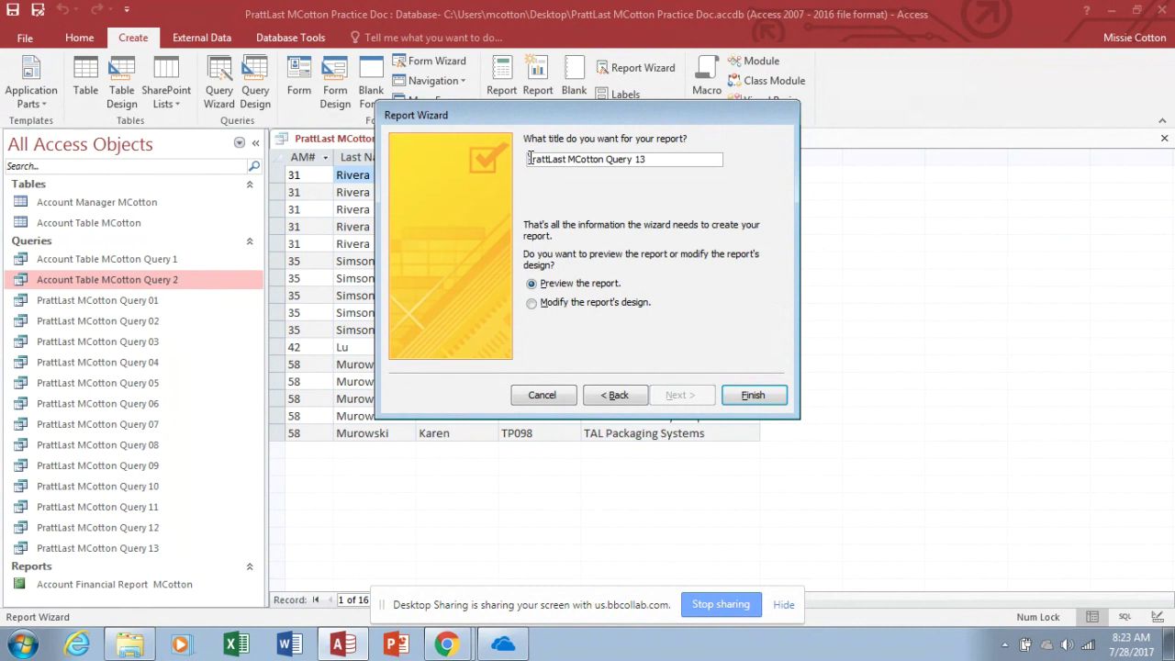
{"action": "type", "text": "Manage"}
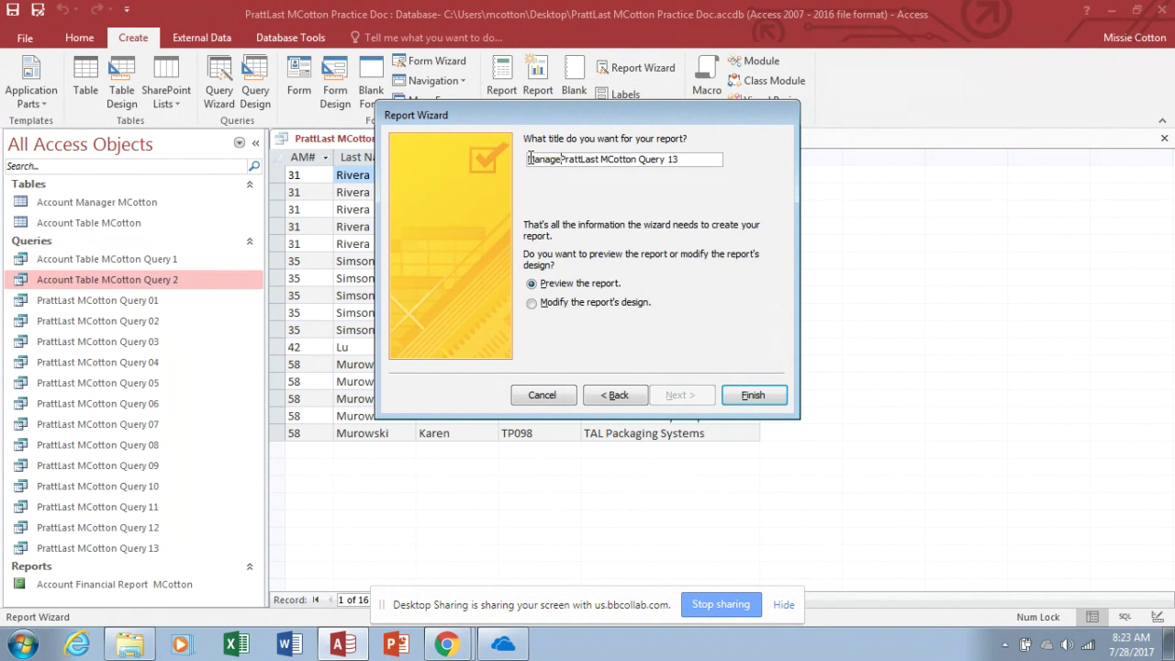
{"action": "type", "text": "r-Account"}
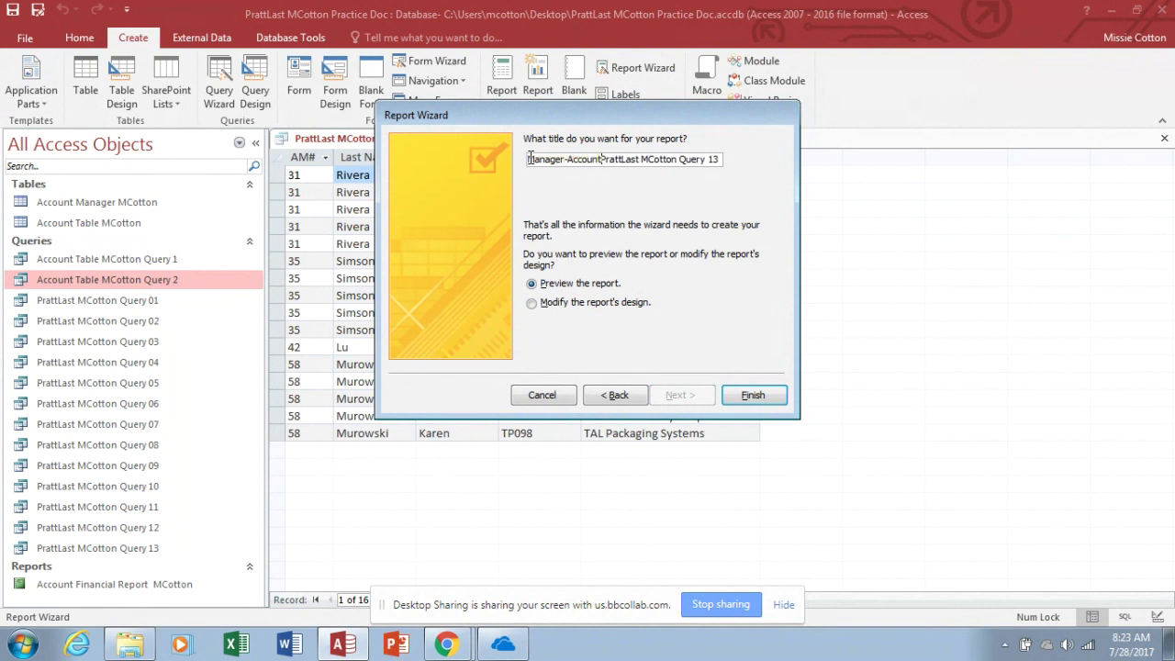
{"action": "type", "text": " Report"}
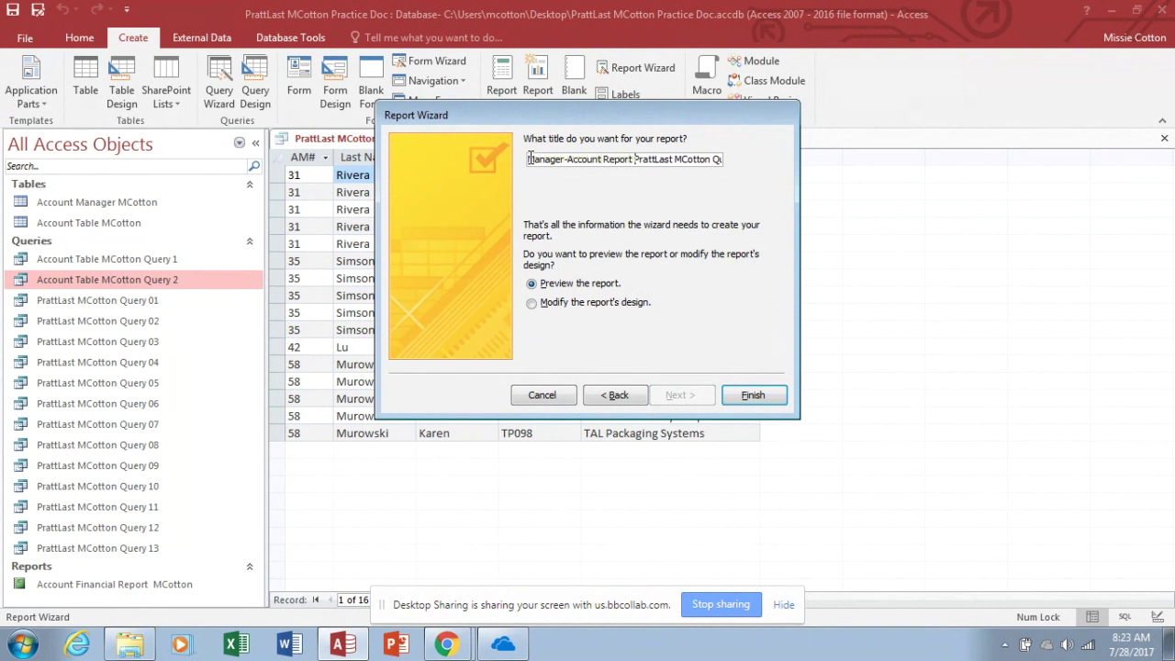
{"action": "key", "text": "Delete"}
{"action": "key", "text": "Delete"}
{"action": "key", "text": "Delete"}
{"action": "key", "text": "Delete"}
{"action": "key", "text": "Delete"}
{"action": "key", "text": "Delete"}
{"action": "key", "text": "Delete"}
{"action": "key", "text": "Delete"}
{"action": "key", "text": "Delete"}
{"action": "key", "text": "Delete"}
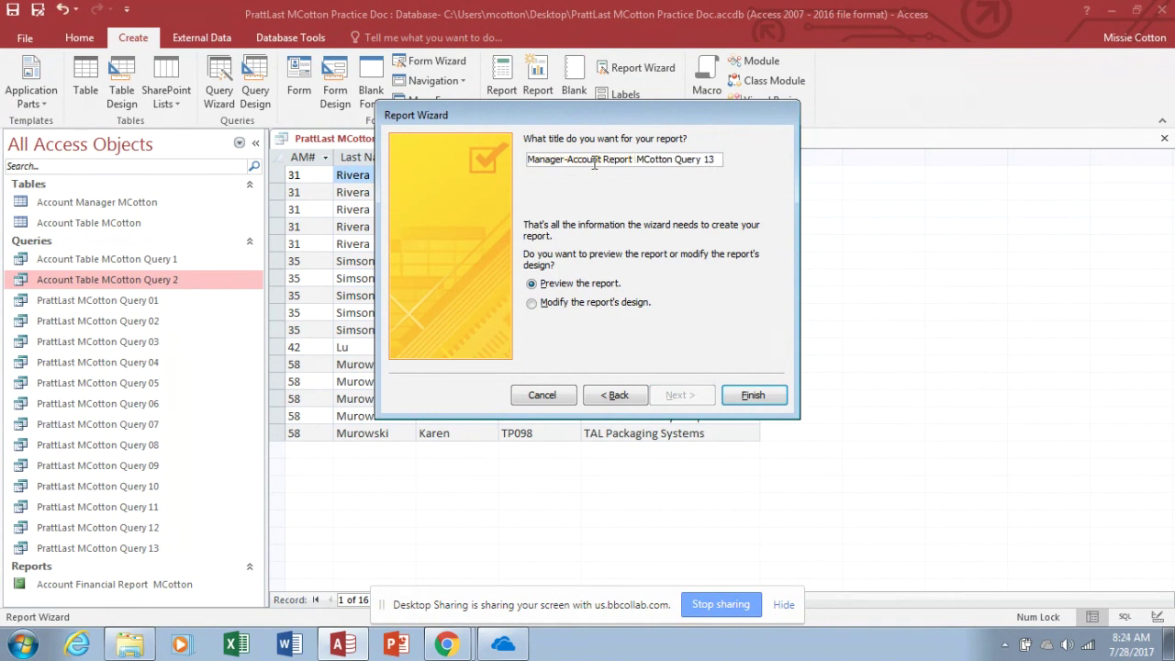
{"action": "key", "text": "BackSpace"}
{"action": "key", "text": "BackSpace"}
{"action": "key", "text": "BackSpace"}
{"action": "key", "text": "BackSpace"}
{"action": "key", "text": "BackSpace"}
{"action": "key", "text": "BackSpace"}
{"action": "key", "text": "BackSpace"}
{"action": "key", "text": "BackSpace"}
{"action": "type", "text": "14"}
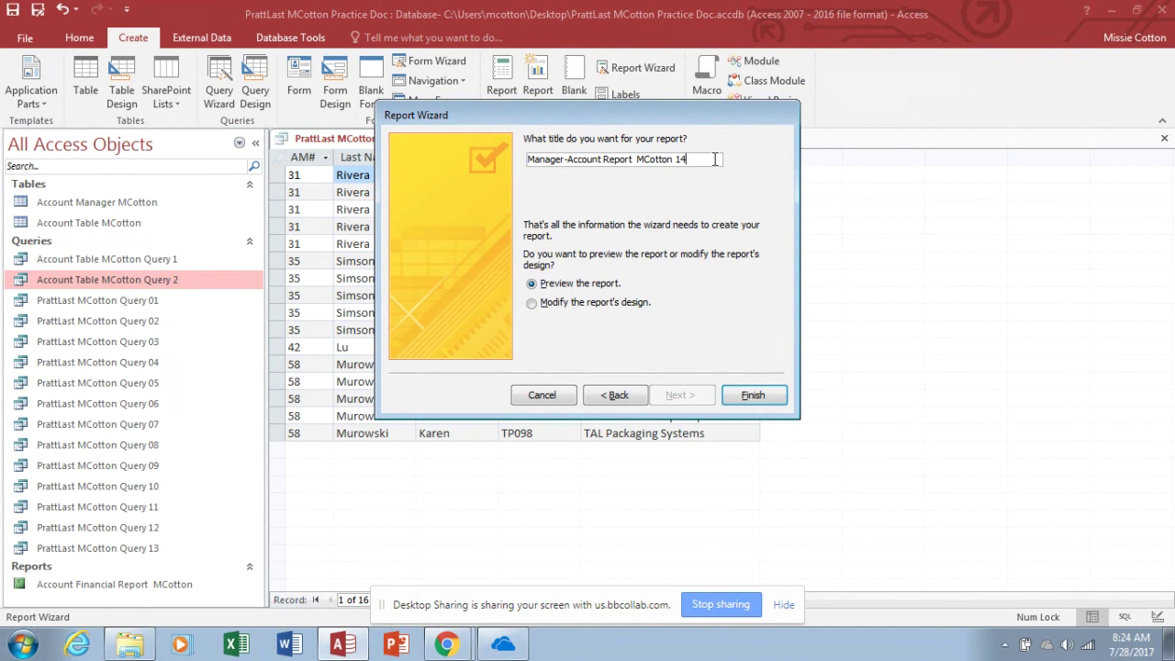
{"action": "left_click", "coordinate": [752, 396]}
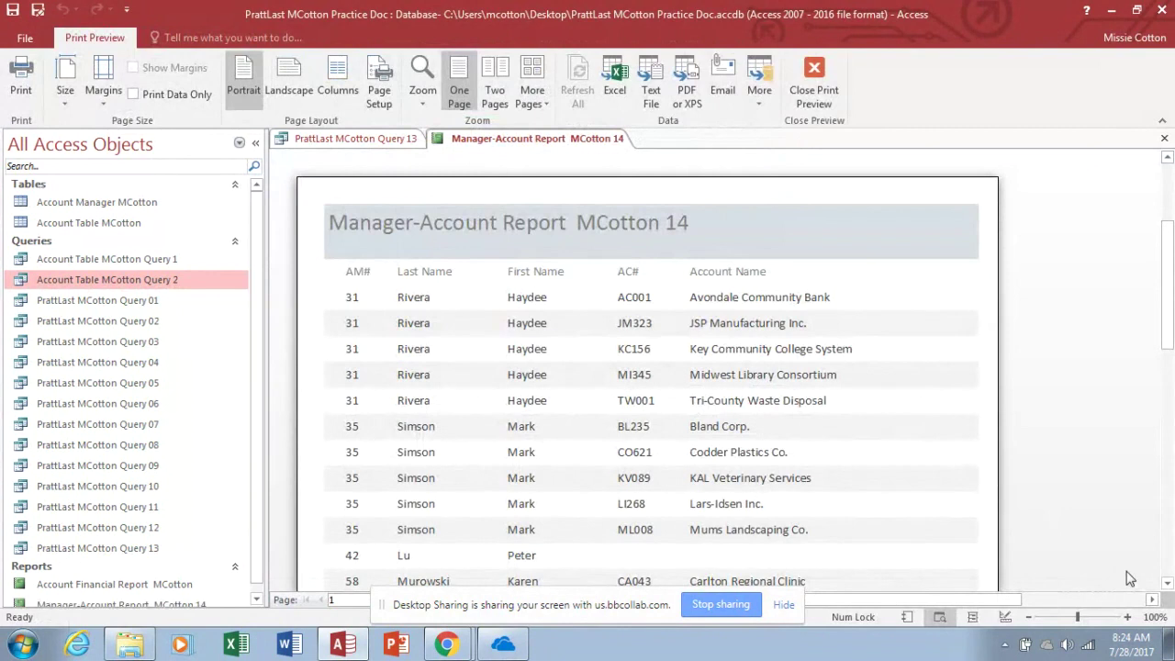
Open Query 13 in Design view and add the Amount Paid field from the Account Table to the grid
{"action": "left_click", "coordinate": [1167, 583]}
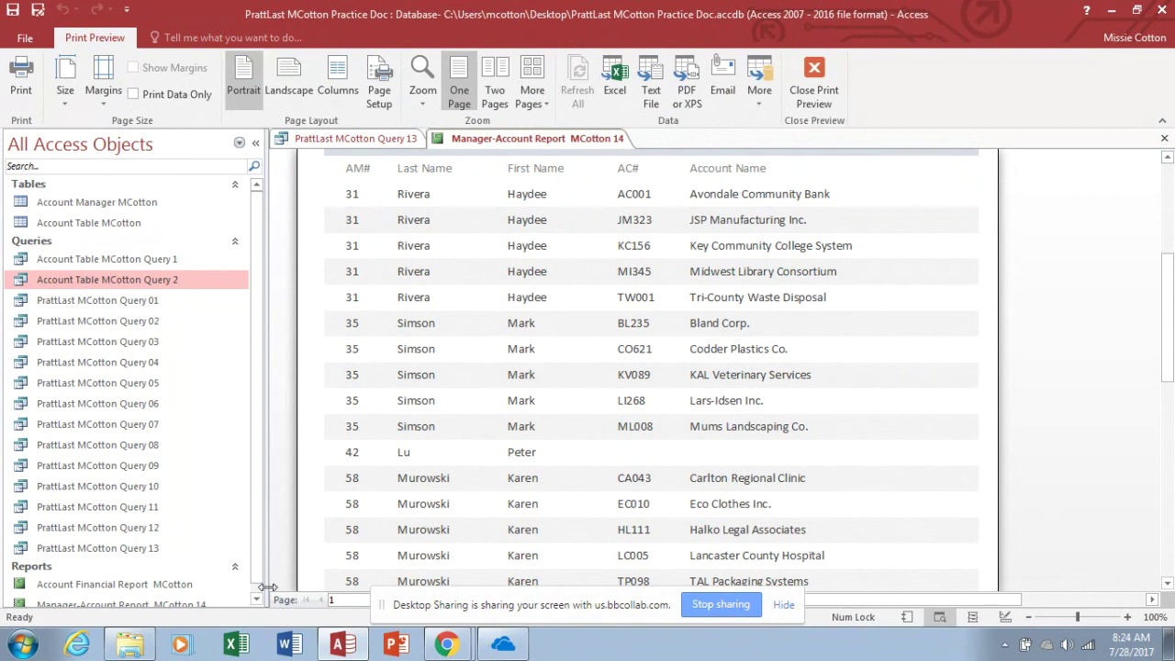
{"action": "left_click", "coordinate": [257, 599]}
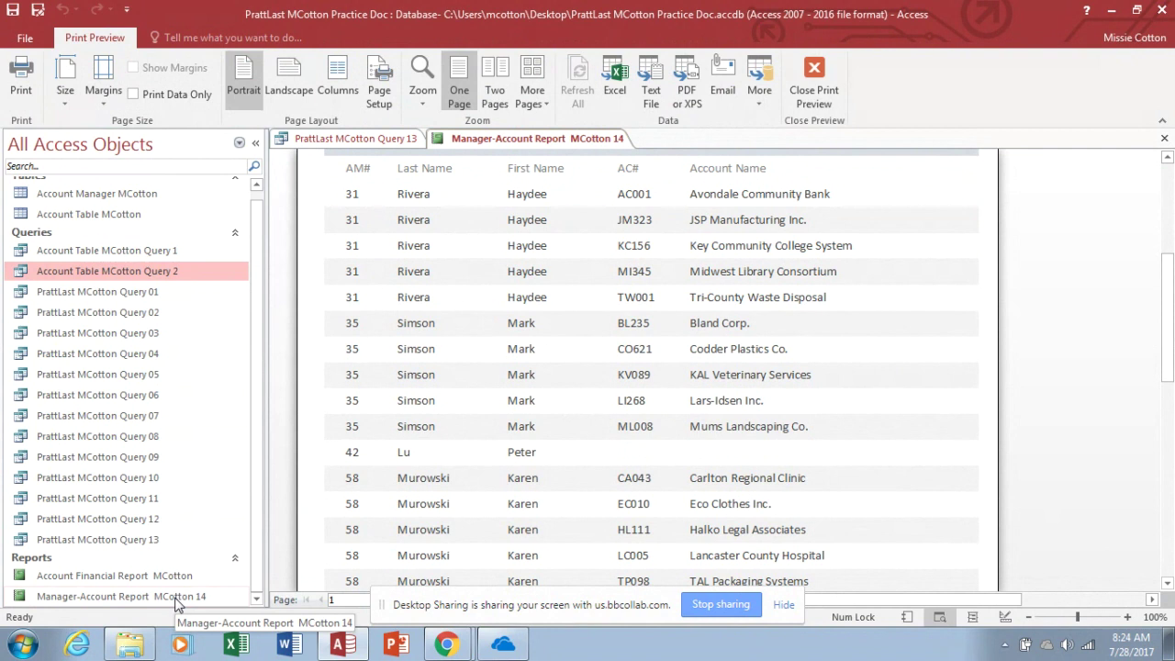
{"action": "double_click", "coordinate": [141, 539]}
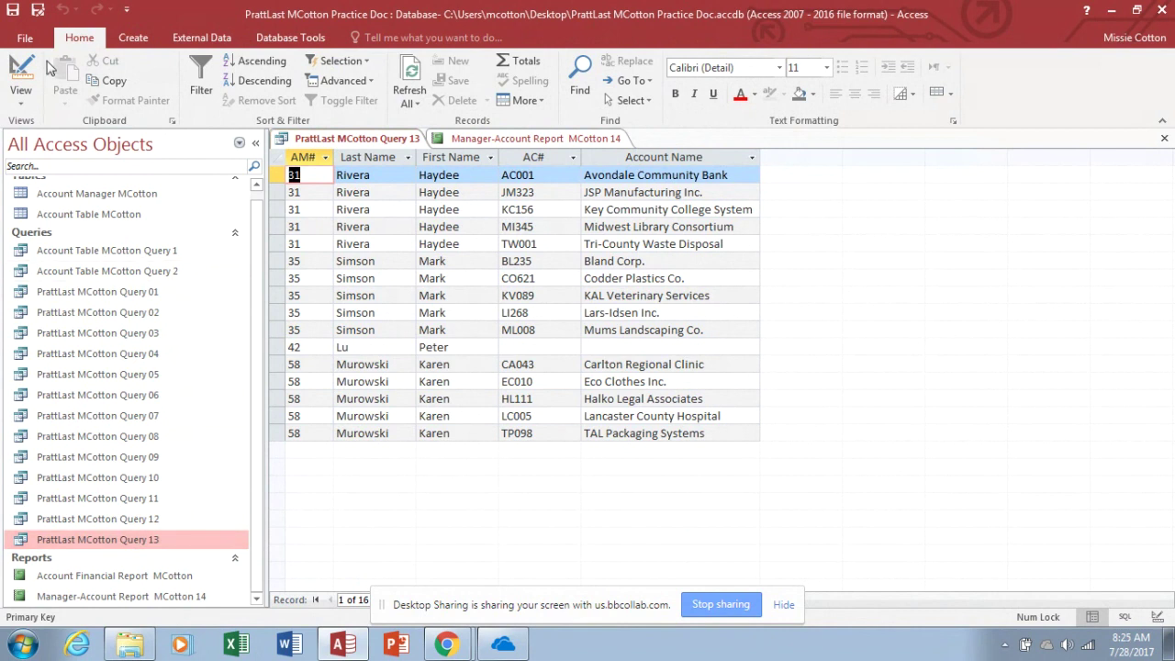
{"action": "left_click", "coordinate": [21, 73]}
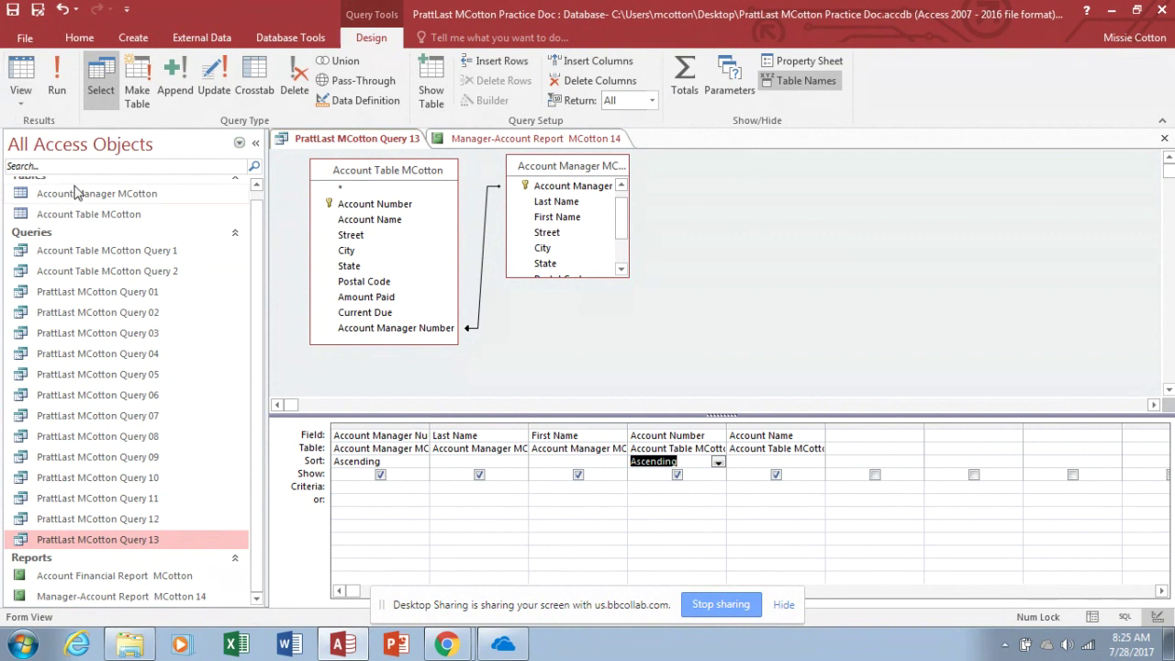
{"action": "left_click", "coordinate": [864, 437]}
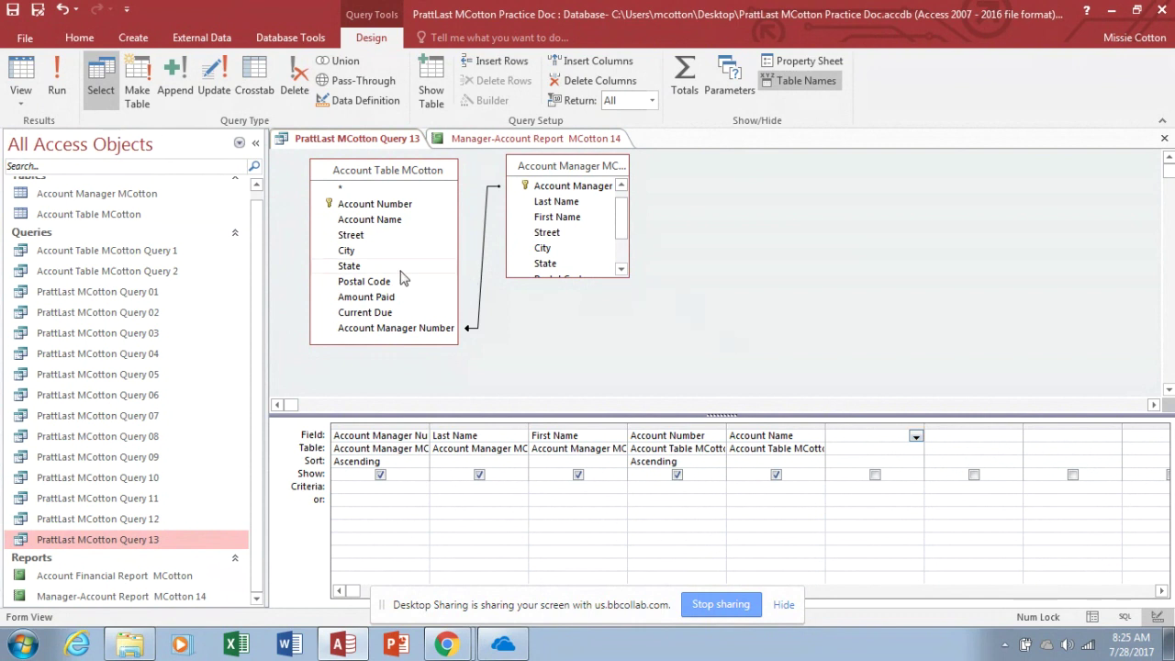
{"action": "double_click", "coordinate": [389, 298]}
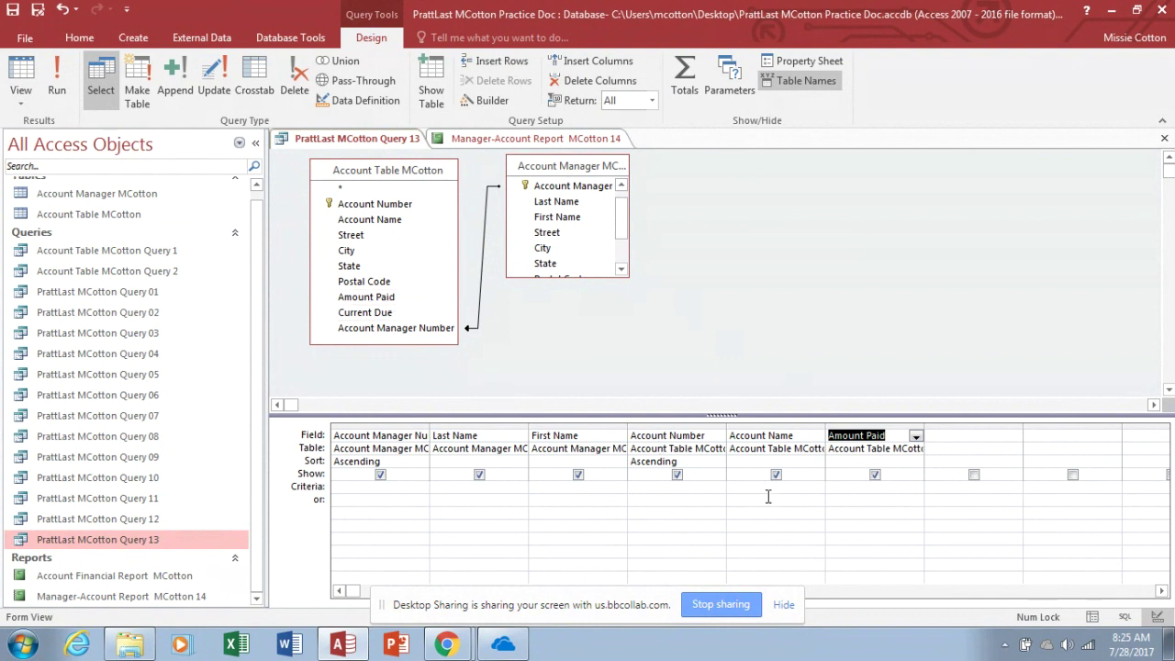
Set the Amount Paid criterion to >20000 and run the query
{"action": "left_click", "coordinate": [837, 489]}
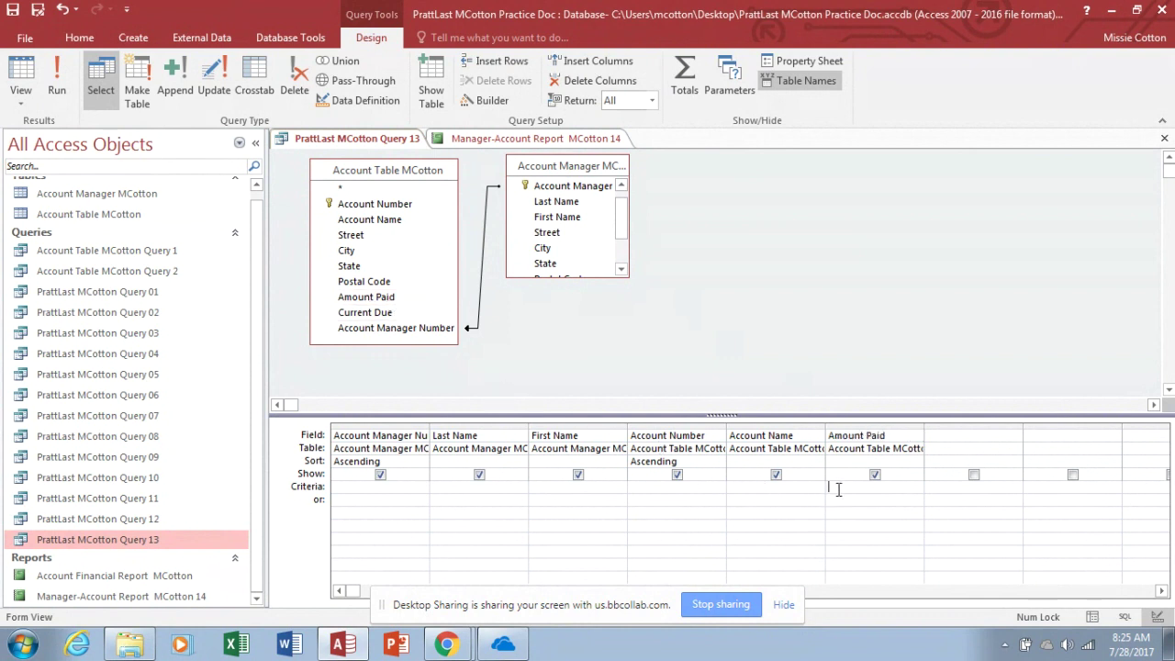
{"action": "type", "text": ">20000"}
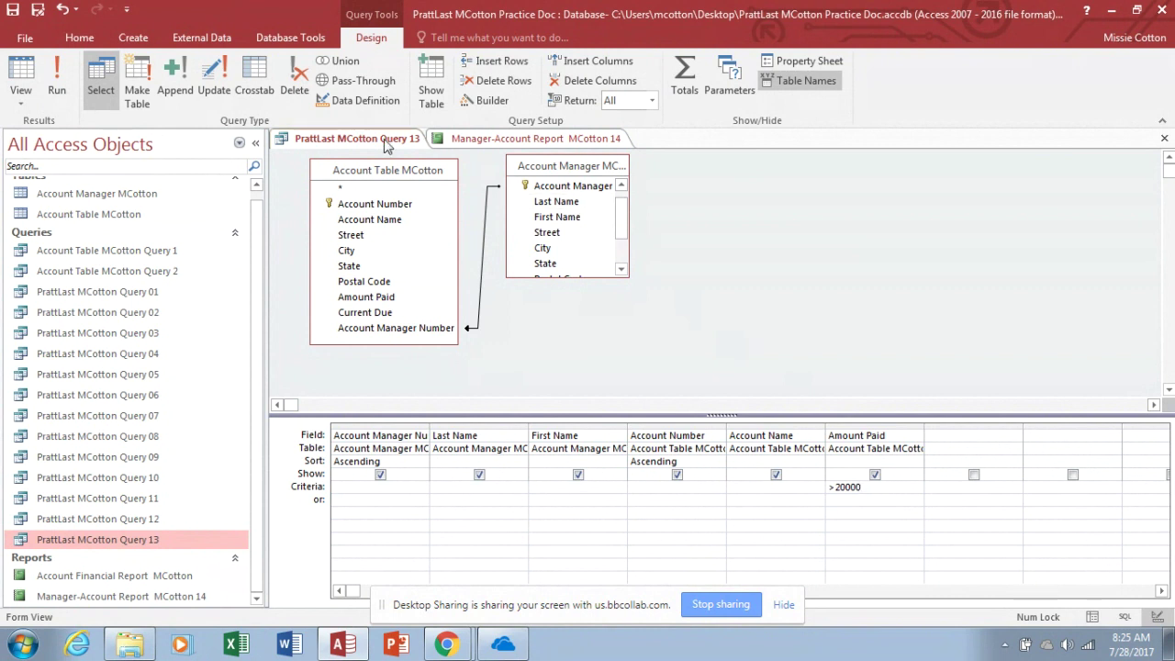
{"action": "left_click", "coordinate": [57, 81]}
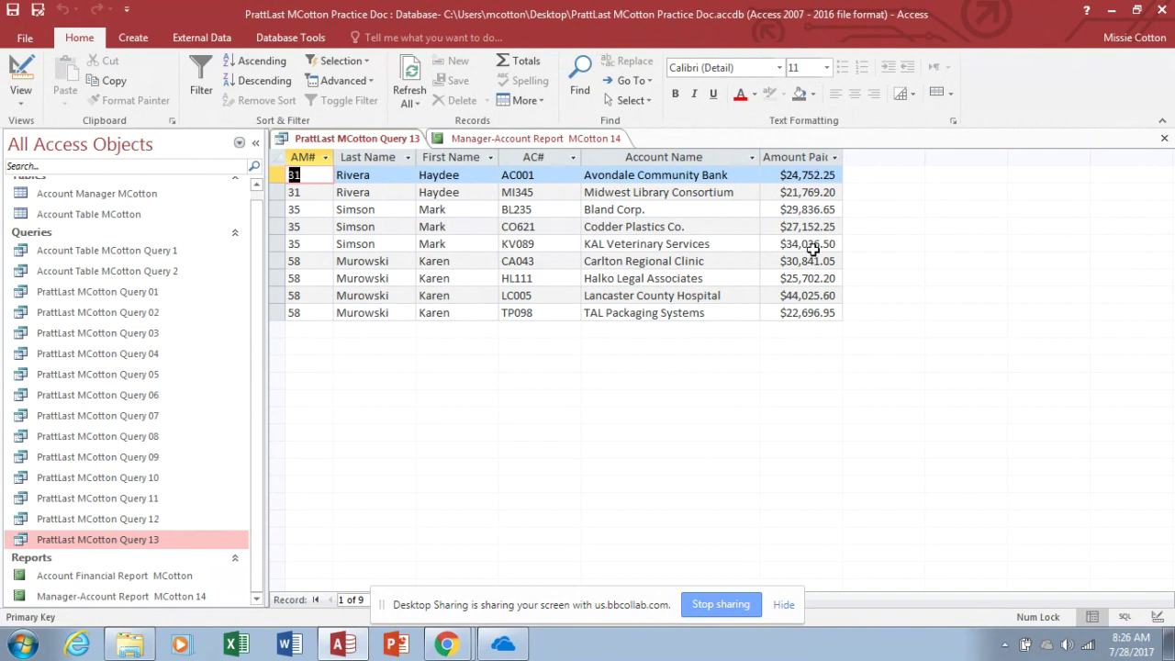
Fit the Amount Paid, Account Name and AC# columns to their contents in the query results
{"action": "double_click", "coordinate": [841, 157]}
{"action": "double_click", "coordinate": [760, 149]}
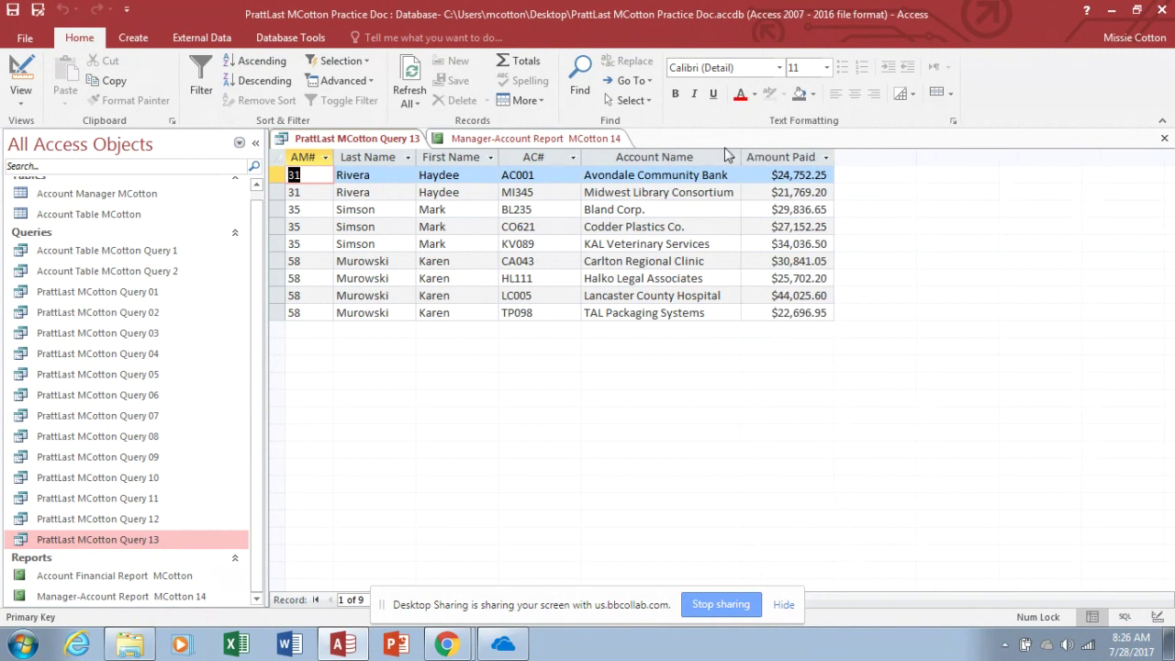
{"action": "double_click", "coordinate": [581, 157]}
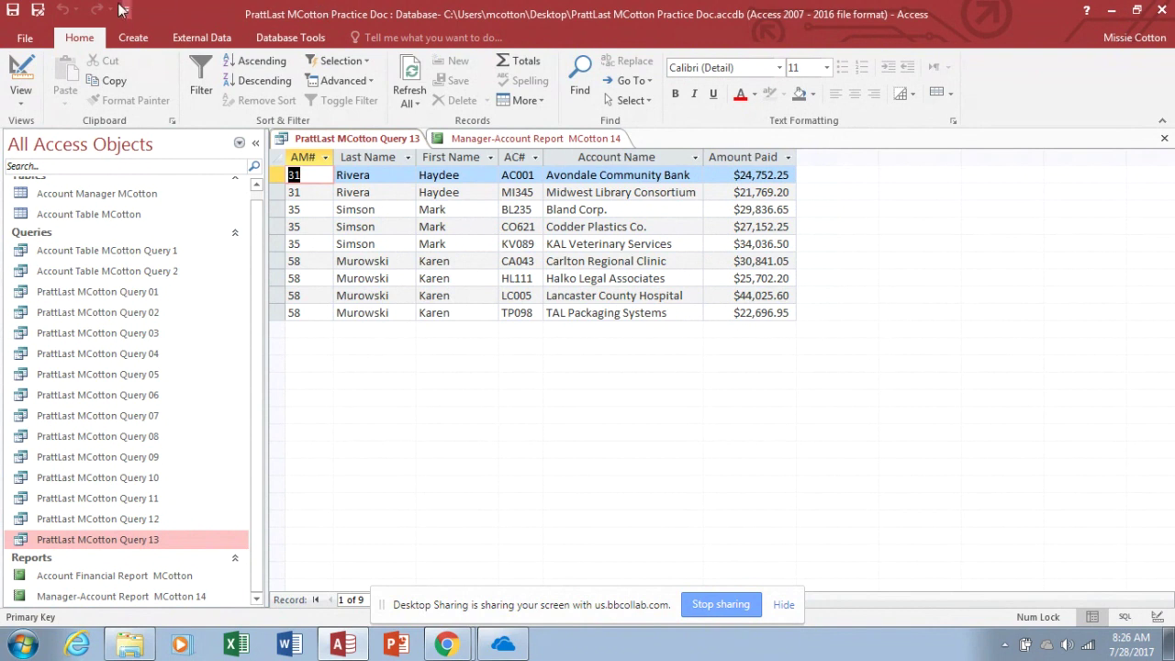
Save the filtered query as a copy under the same name, without the "Copy of" prefix and numbered 15
{"action": "left_click", "coordinate": [38, 11]}
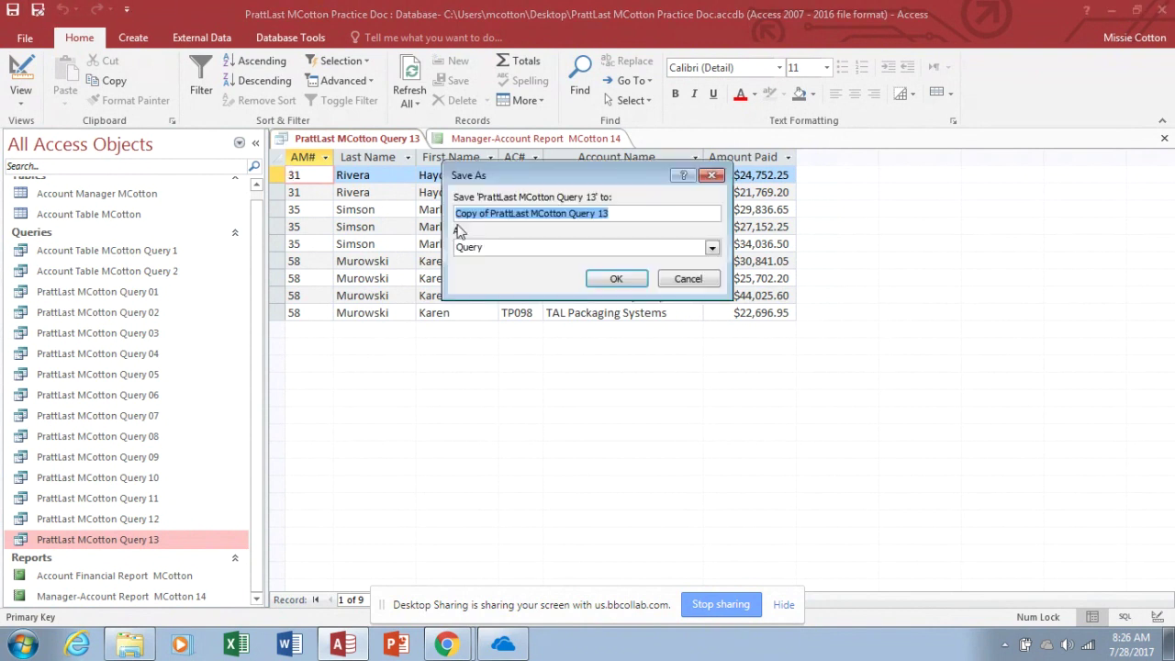
{"action": "left_click", "coordinate": [491, 214]}
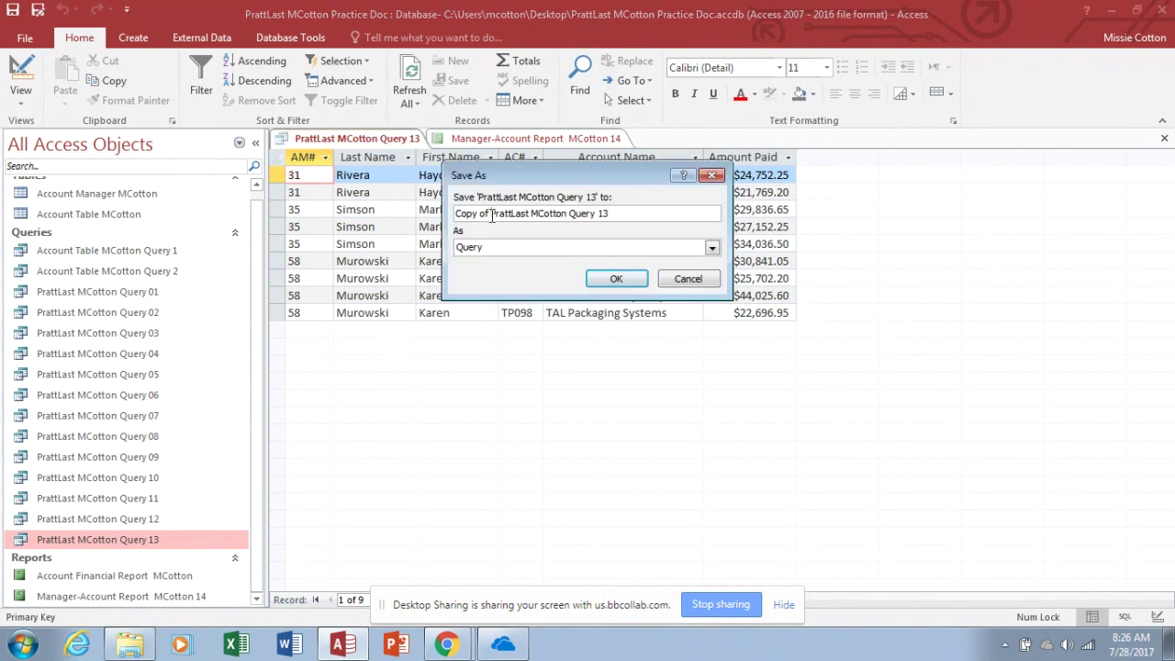
{"action": "key", "text": "BackSpace"}
{"action": "key", "text": "BackSpace"}
{"action": "key", "text": "BackSpace"}
{"action": "key", "text": "BackSpace"}
{"action": "key", "text": "BackSpace"}
{"action": "key", "text": "BackSpace"}
{"action": "key", "text": "BackSpace"}
{"action": "key", "text": "BackSpace"}
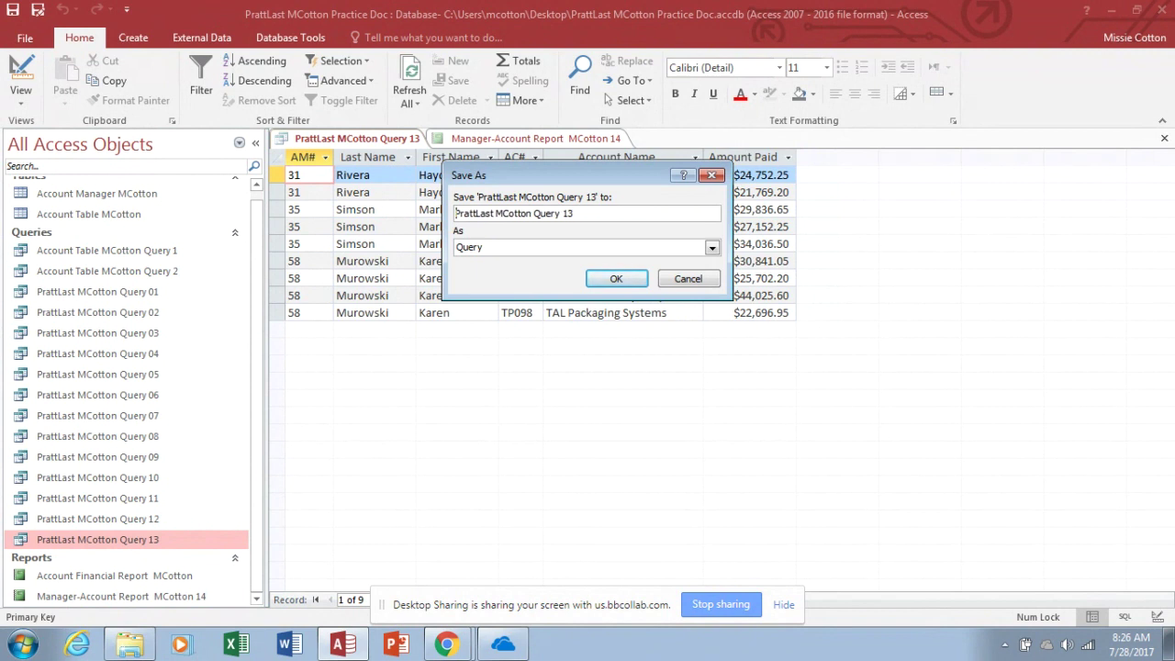
{"action": "left_click", "coordinate": [576, 213]}
{"action": "key", "text": "BackSpace"}
{"action": "type", "text": "5"}
{"action": "left_click", "coordinate": [617, 278]}
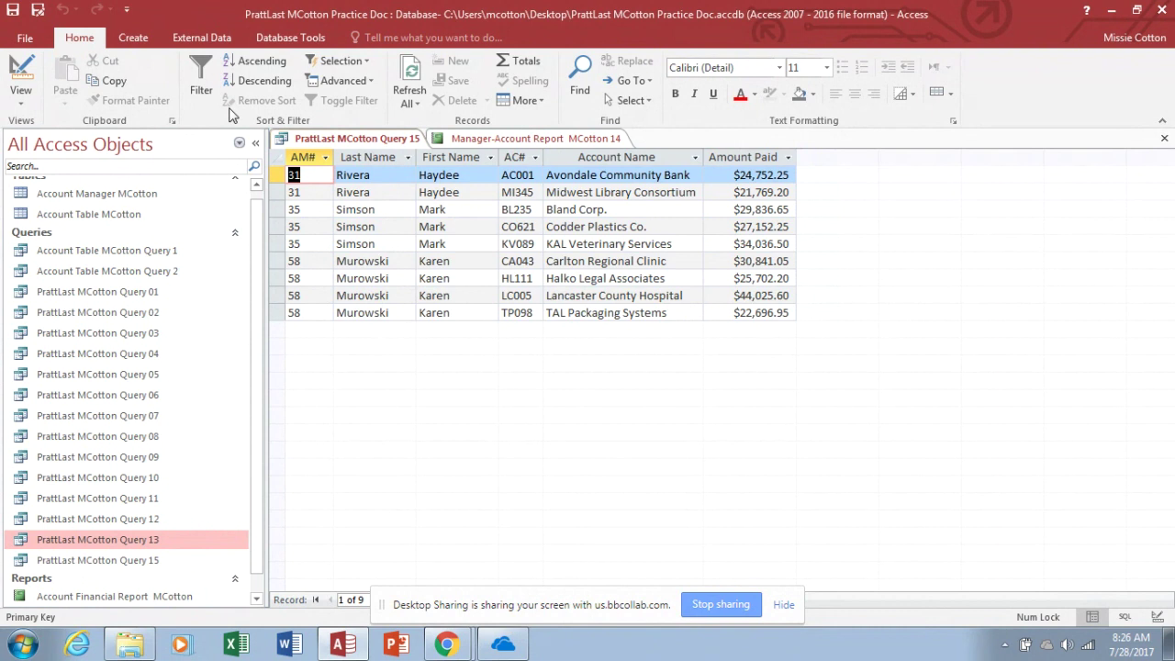
Return to the query's Design view and remove the Account Manager table from it
{"action": "left_click", "coordinate": [26, 71]}
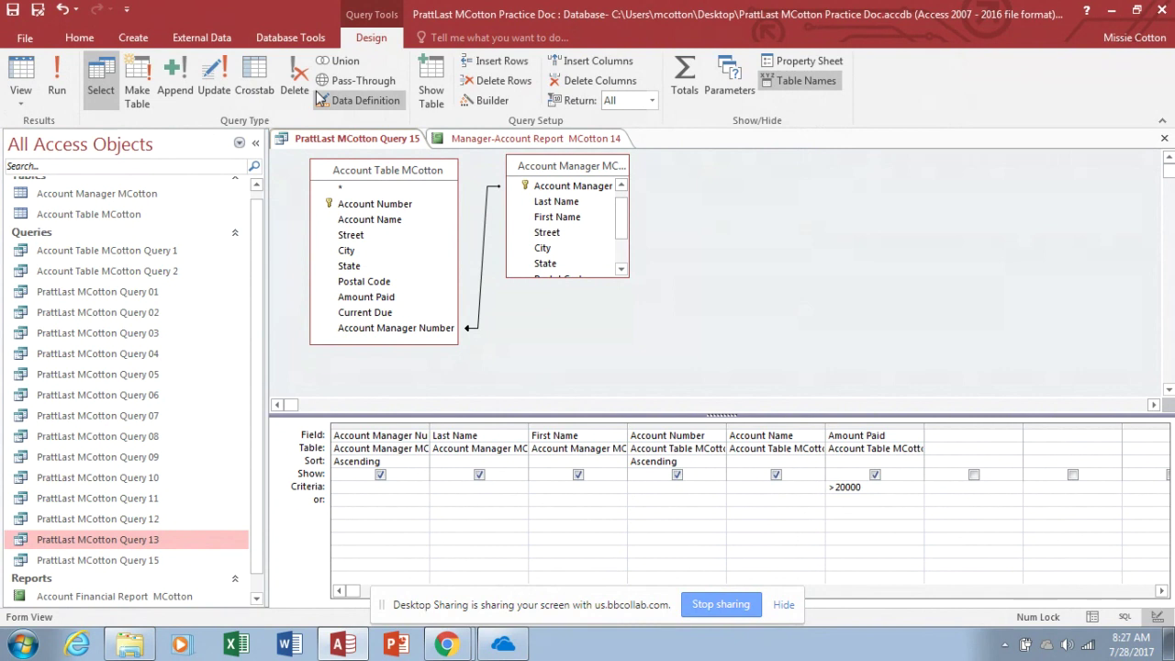
{"action": "left_click", "coordinate": [525, 166]}
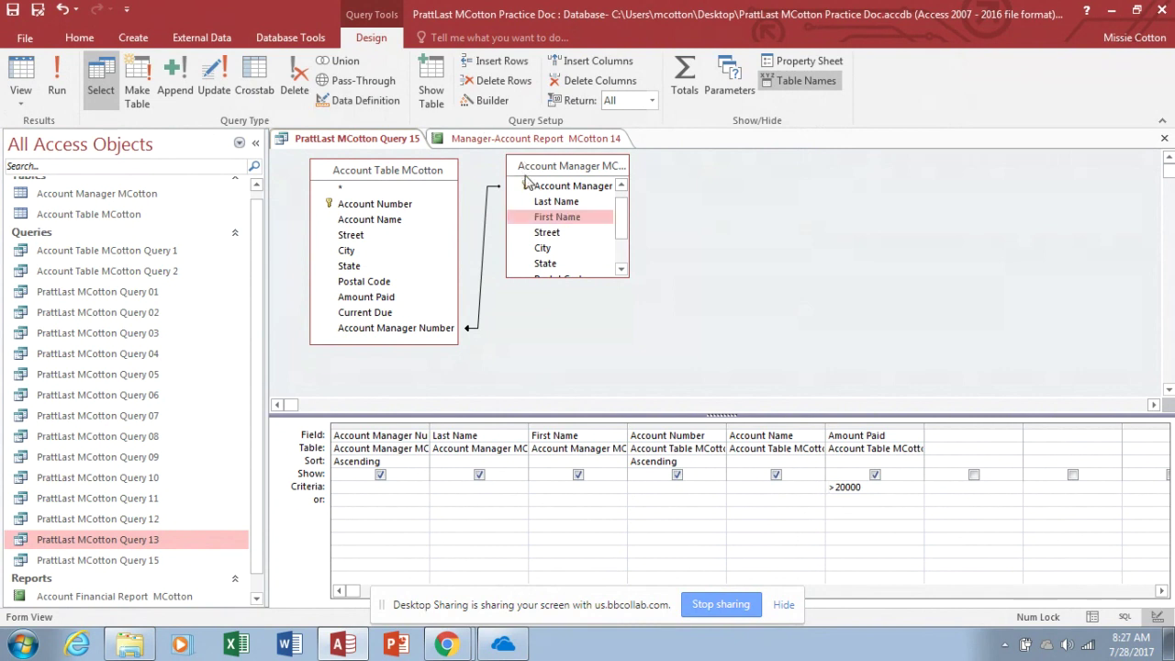
{"action": "right_click", "coordinate": [528, 181]}
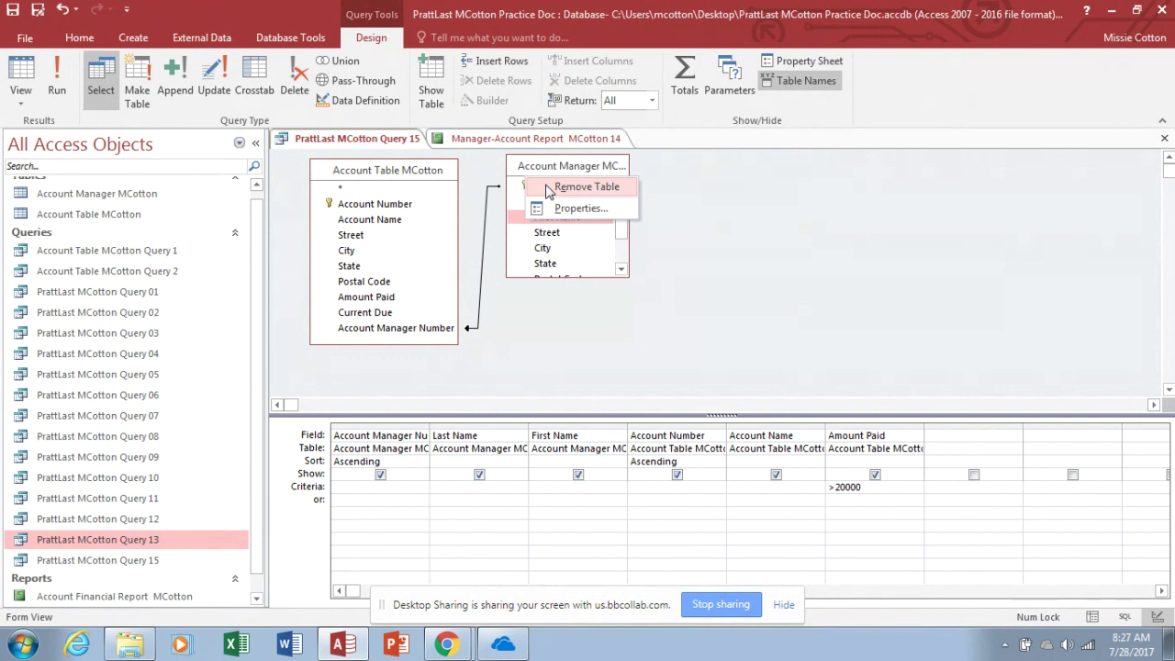
{"action": "left_click", "coordinate": [549, 188]}
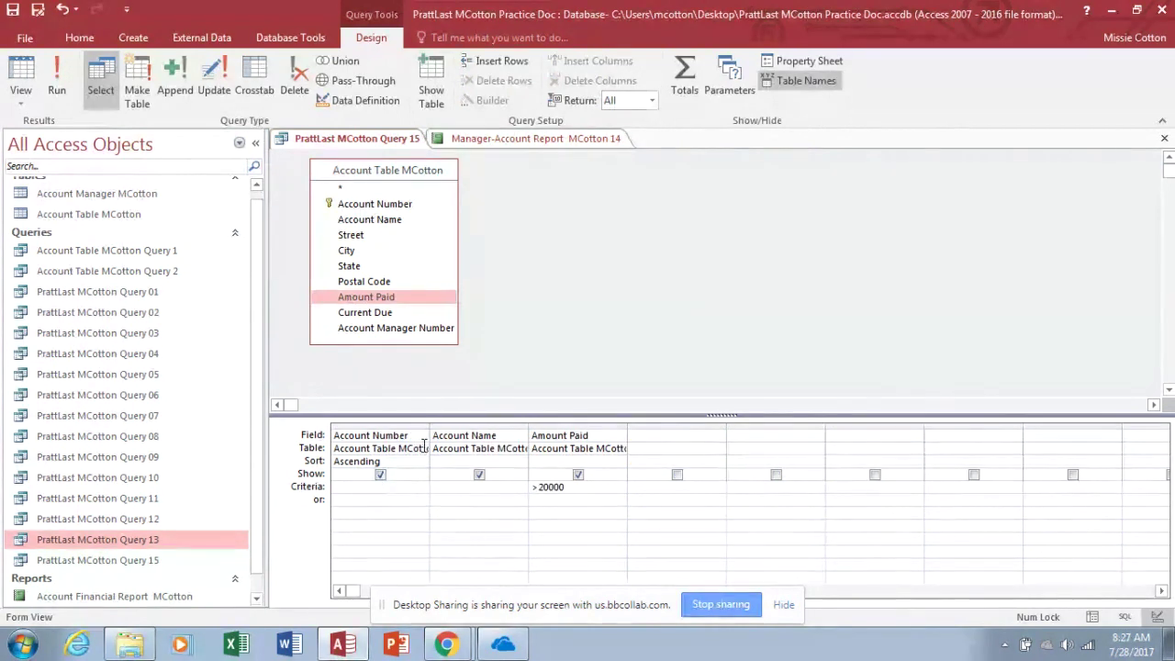
Clear the Amount Paid criterion and add the Current Due field in the next empty column
{"action": "left_click", "coordinate": [570, 492]}
{"action": "key", "text": "BackSpace"}
{"action": "key", "text": "BackSpace"}
{"action": "key", "text": "BackSpace"}
{"action": "key", "text": "BackSpace"}
{"action": "key", "text": "BackSpace"}
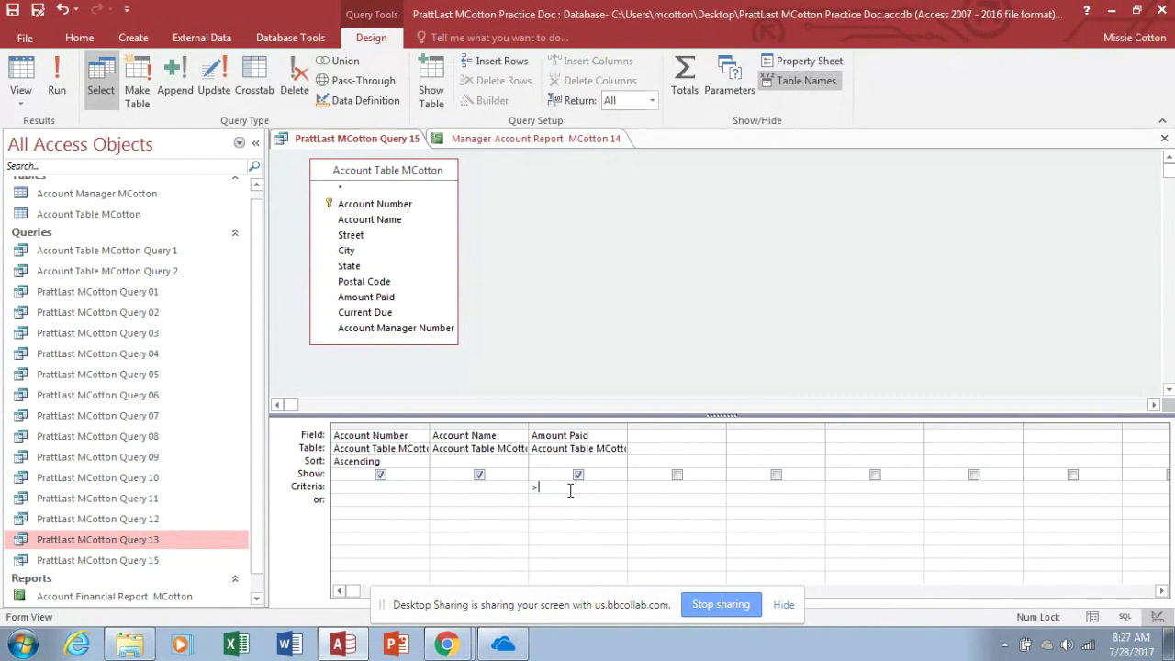
{"action": "key", "text": "BackSpace"}
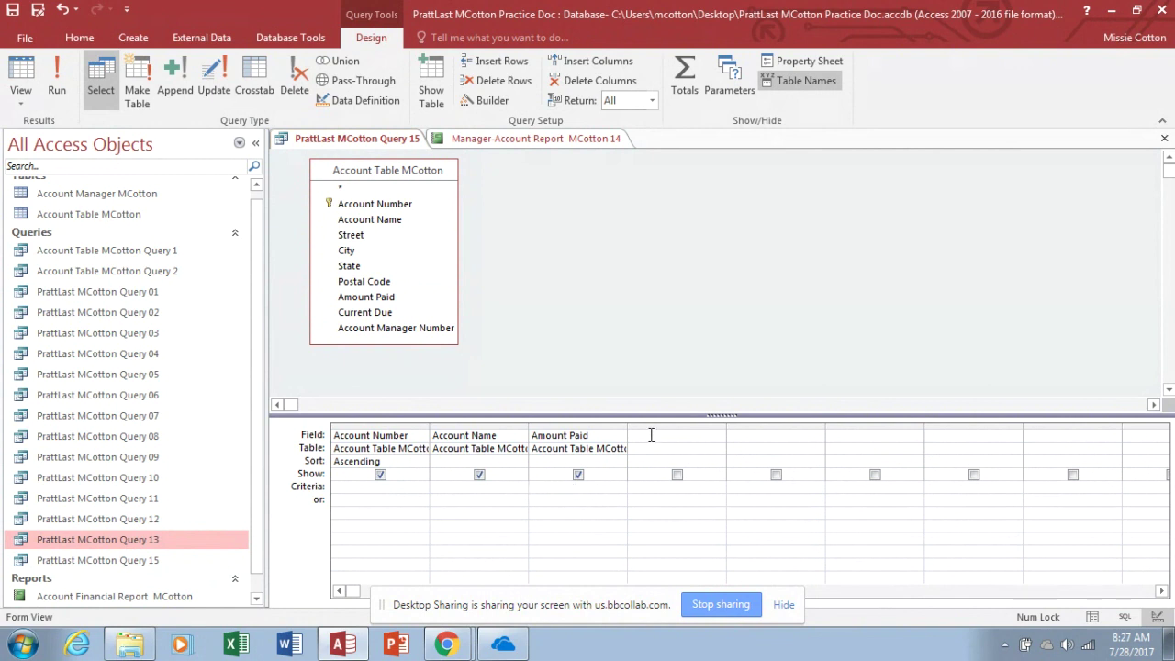
{"action": "left_click", "coordinate": [652, 436]}
{"action": "double_click", "coordinate": [381, 314]}
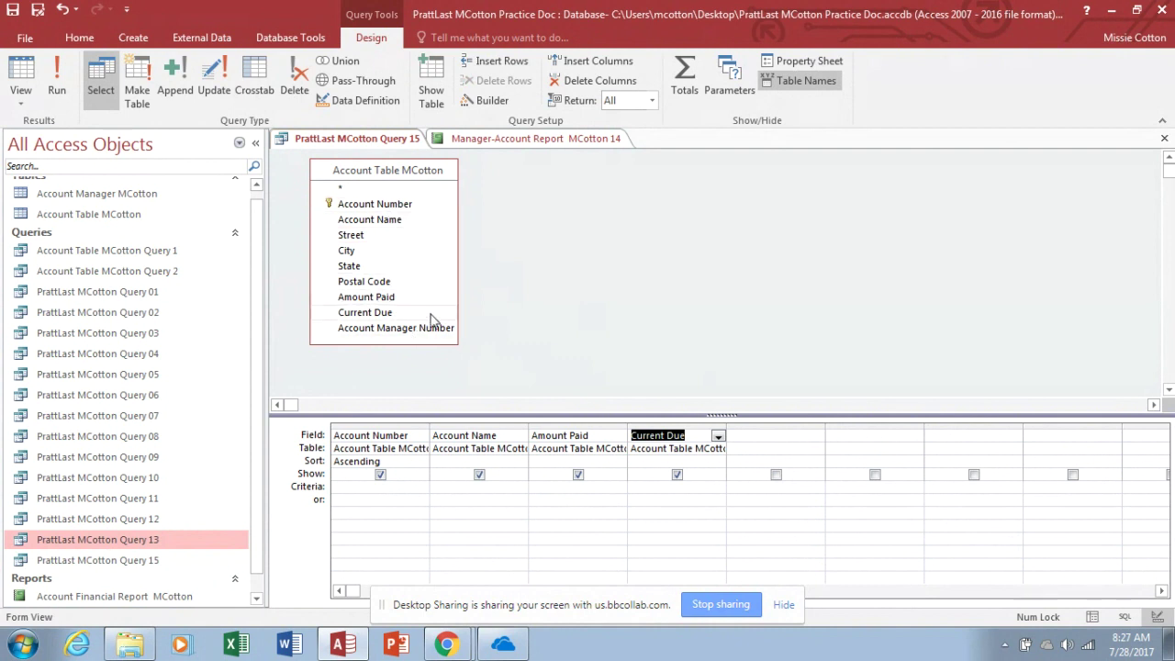
Add the calculated field Total Amount:[Amount Paid]+[Current Due] in the next empty column, using the Zoom window
{"action": "left_click", "coordinate": [736, 438]}
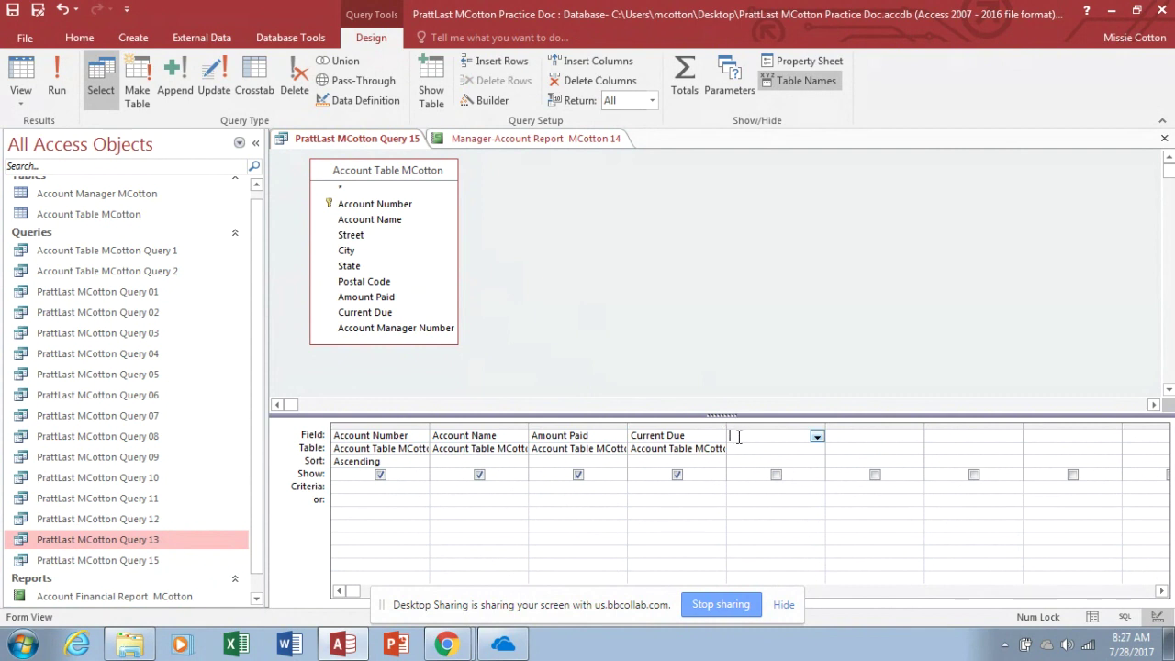
{"action": "right_click", "coordinate": [739, 437]}
{"action": "left_click", "coordinate": [745, 437]}
{"action": "right_click", "coordinate": [745, 437]}
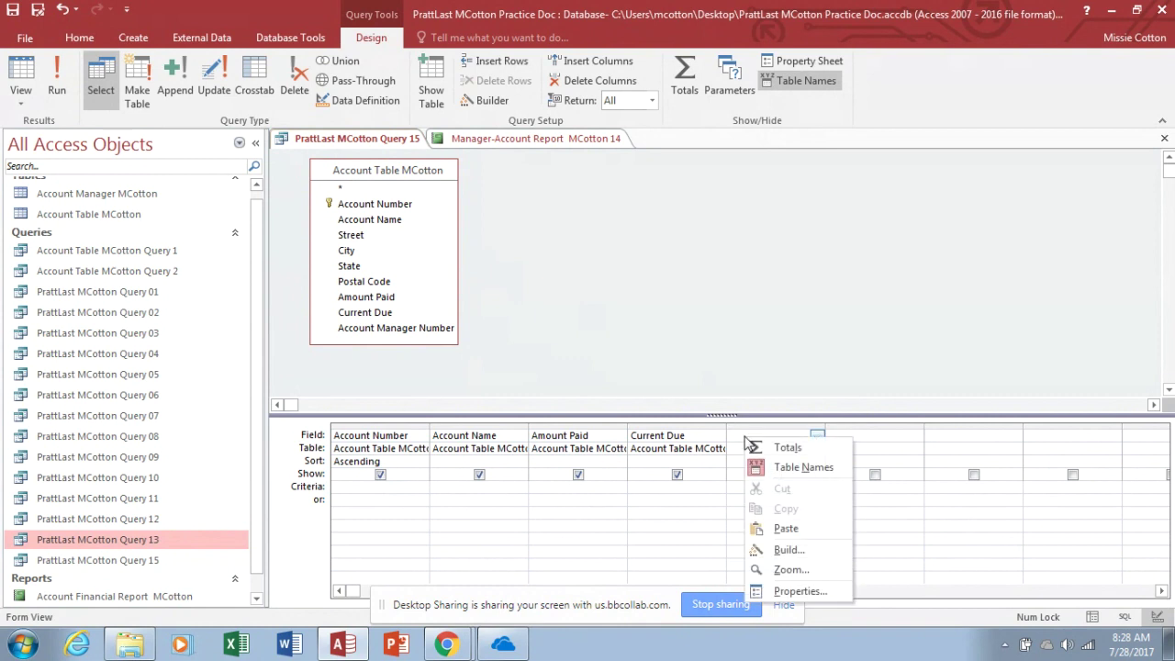
{"action": "left_click", "coordinate": [786, 570]}
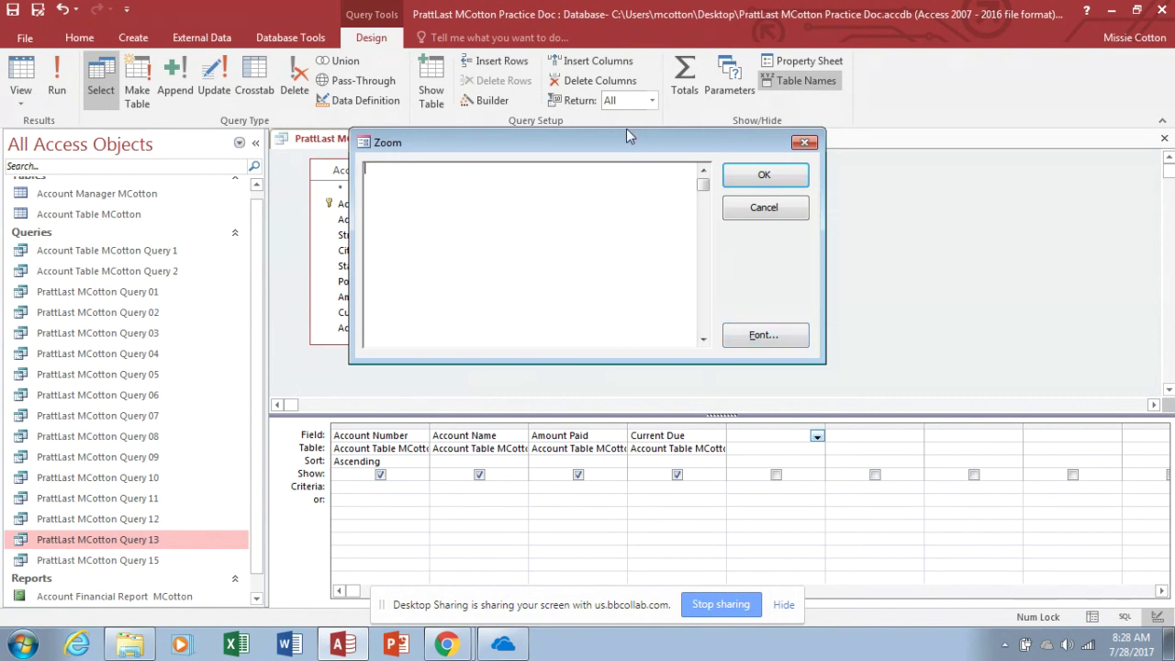
{"action": "left_click_drag", "start_coordinate": [627, 133], "coordinate": [791, 108]}
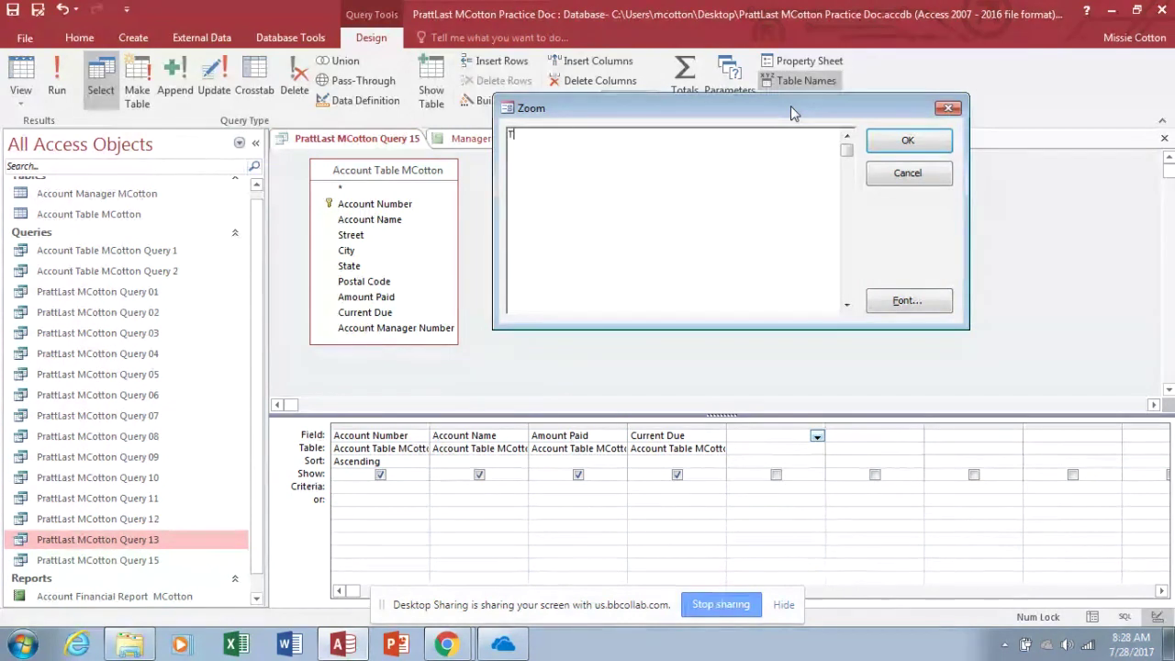
{"action": "type", "text": "Total Amoun"}
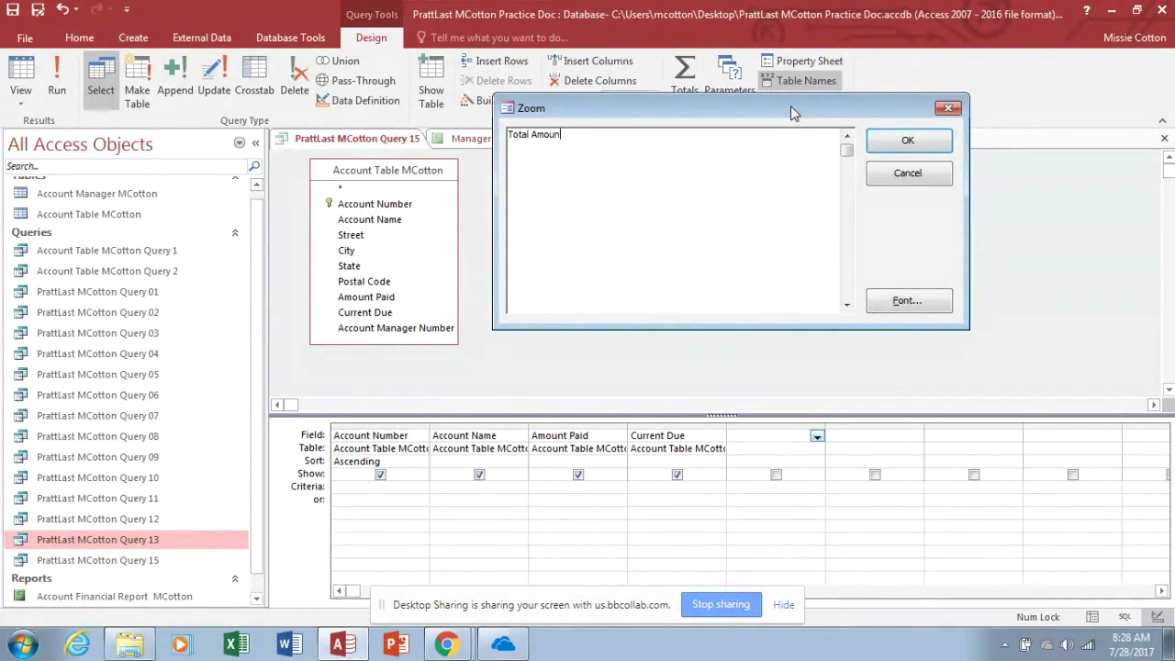
{"action": "type", "text": "t"}
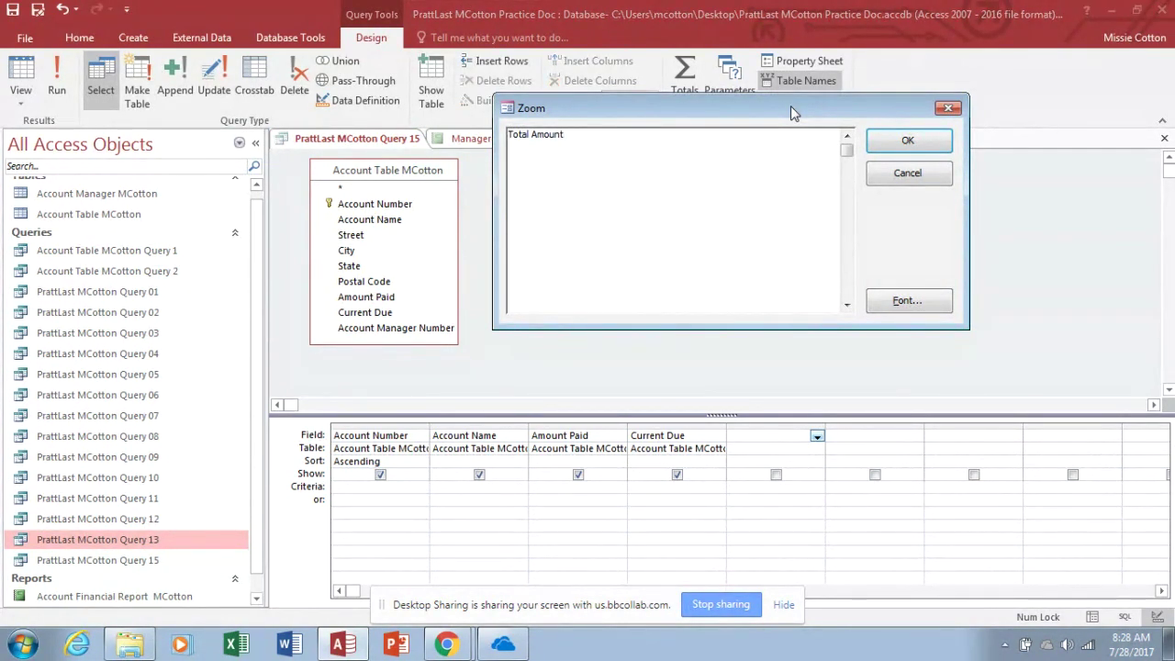
{"action": "type", "text": ":["}
{"action": "type", "text": "Amount Paid] +[Current Due"}
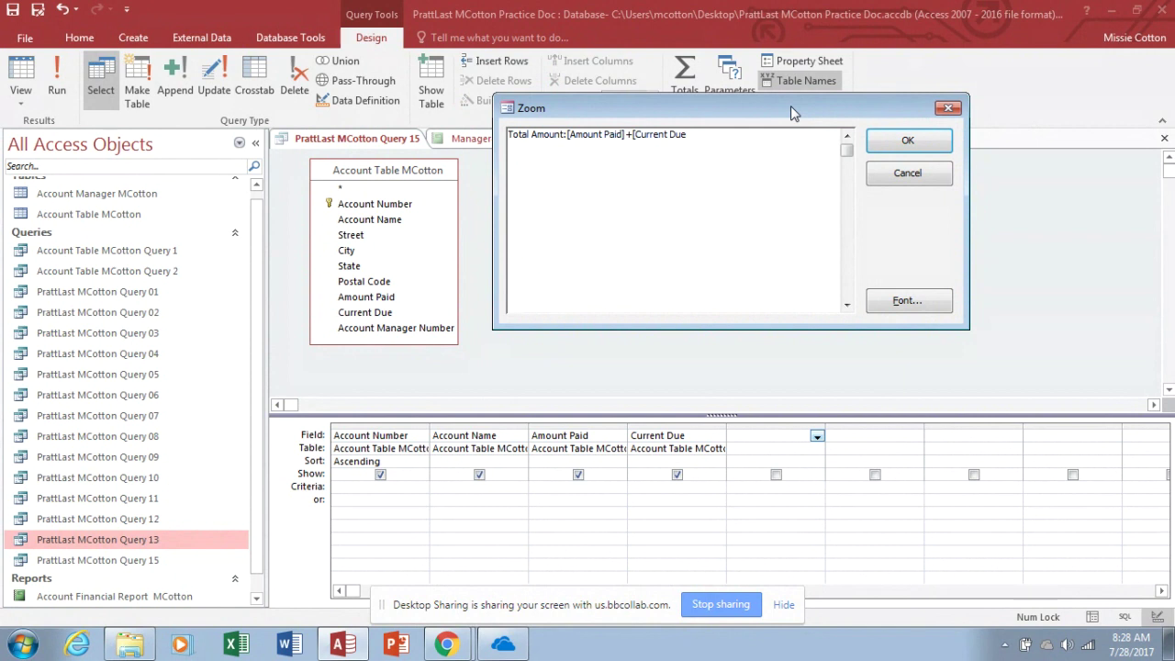
{"action": "type", "text": "]"}
{"action": "left_click", "coordinate": [904, 141]}
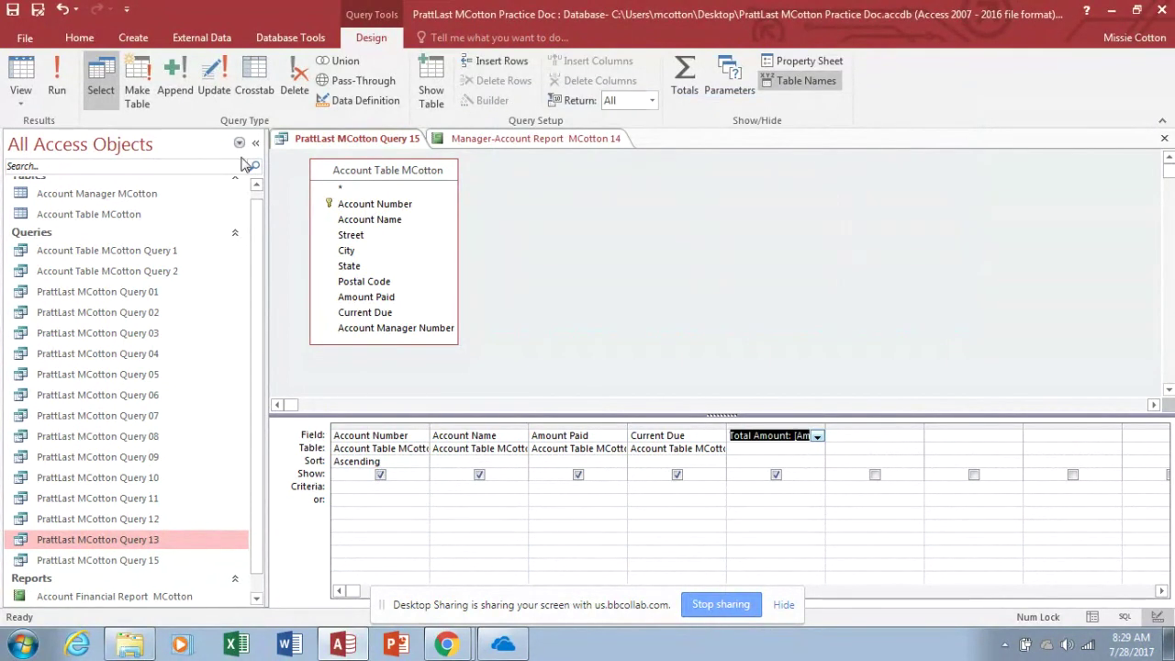
Run the query and fit the Total Amount and Current Due columns to their contents
{"action": "left_click", "coordinate": [57, 78]}
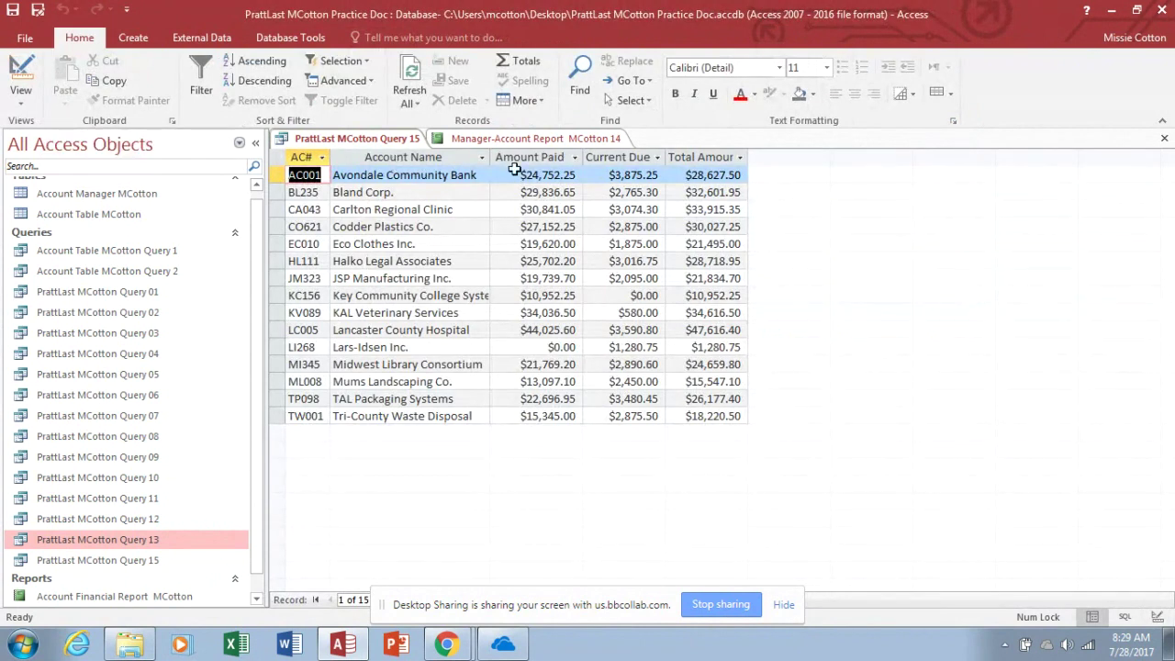
{"action": "double_click", "coordinate": [748, 157]}
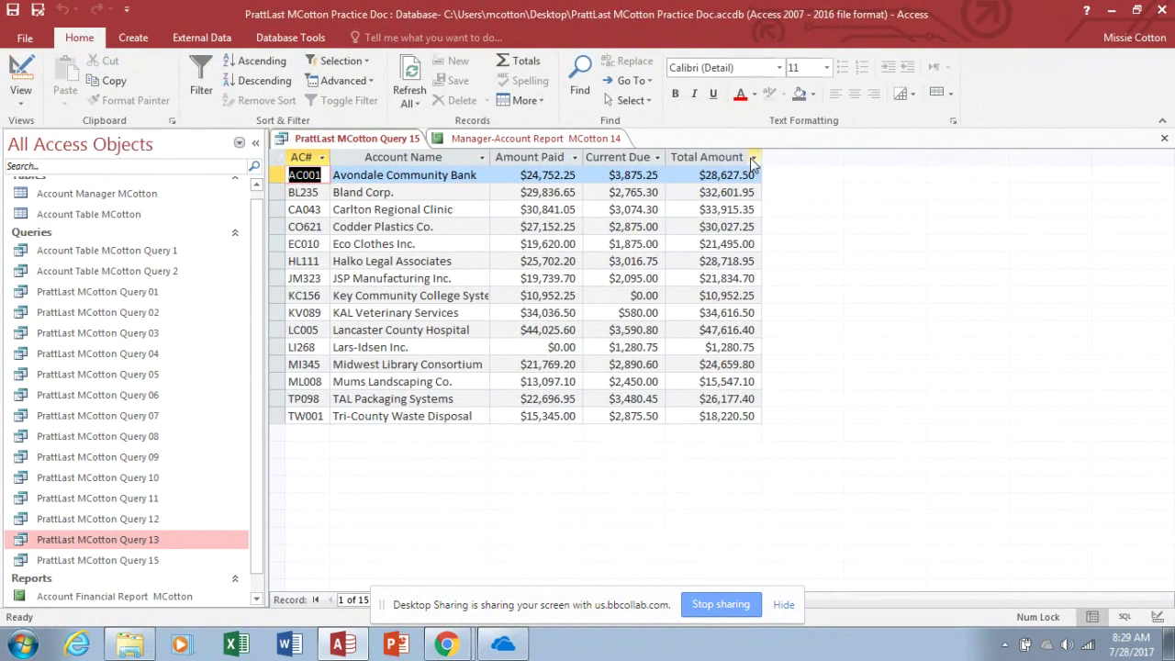
{"action": "double_click", "coordinate": [665, 156]}
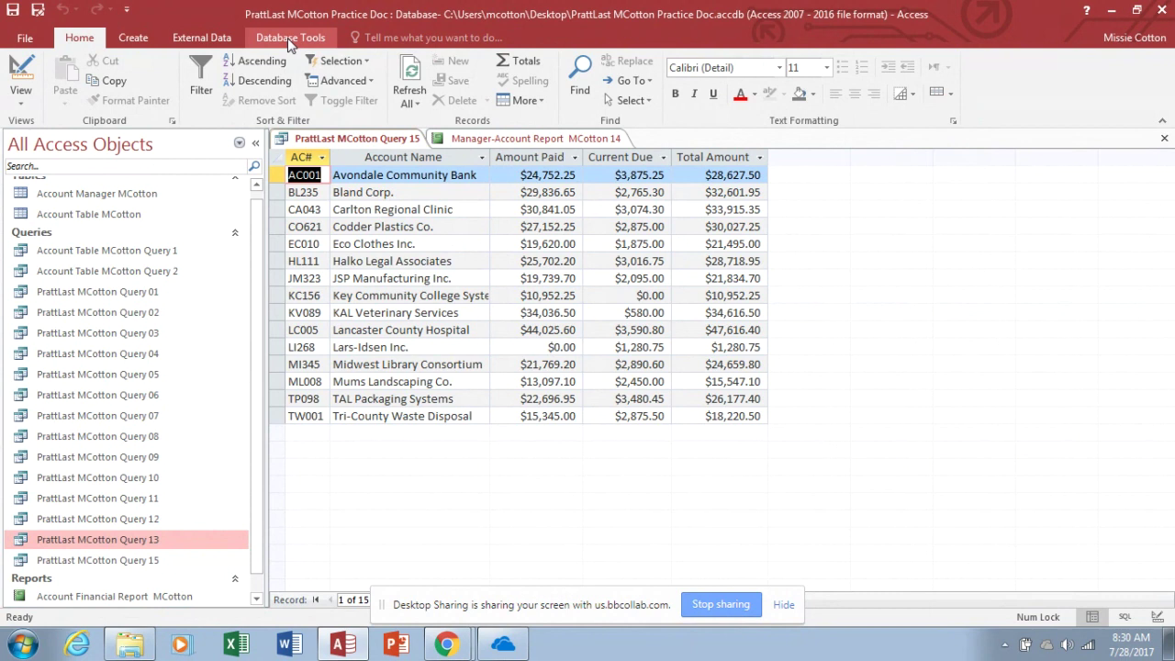
Save a copy of the query under the same name, numbered 16 and without the "Copy of" prefix
{"action": "left_click", "coordinate": [38, 9]}
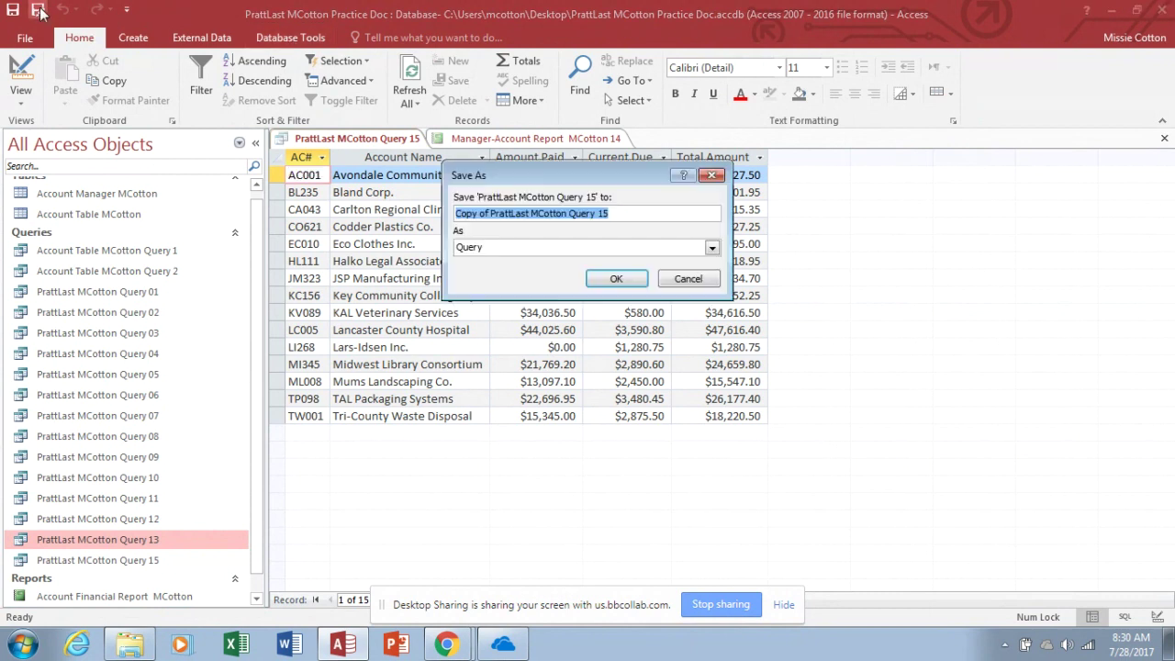
{"action": "left_click", "coordinate": [493, 214]}
{"action": "key", "text": "BackSpace"}
{"action": "key", "text": "BackSpace"}
{"action": "key", "text": "BackSpace"}
{"action": "key", "text": "BackSpace"}
{"action": "key", "text": "BackSpace"}
{"action": "key", "text": "BackSpace"}
{"action": "key", "text": "BackSpace"}
{"action": "key", "text": "BackSpace"}
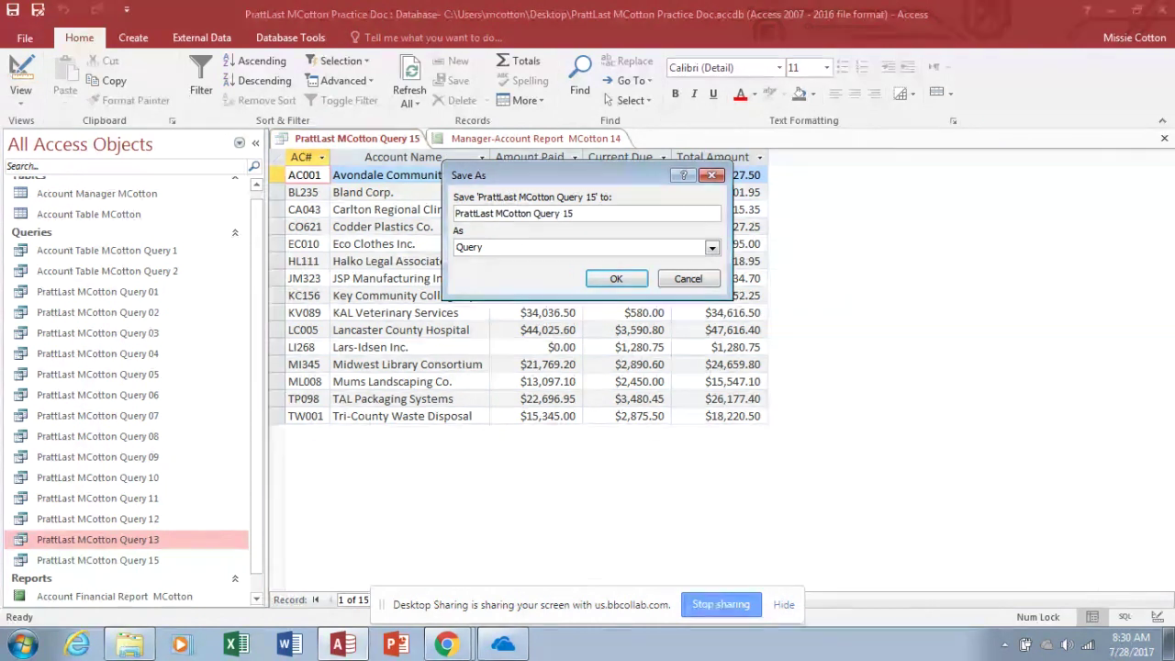
{"action": "key", "text": "End"}
{"action": "key", "text": "BackSpace"}
{"action": "type", "text": "6"}
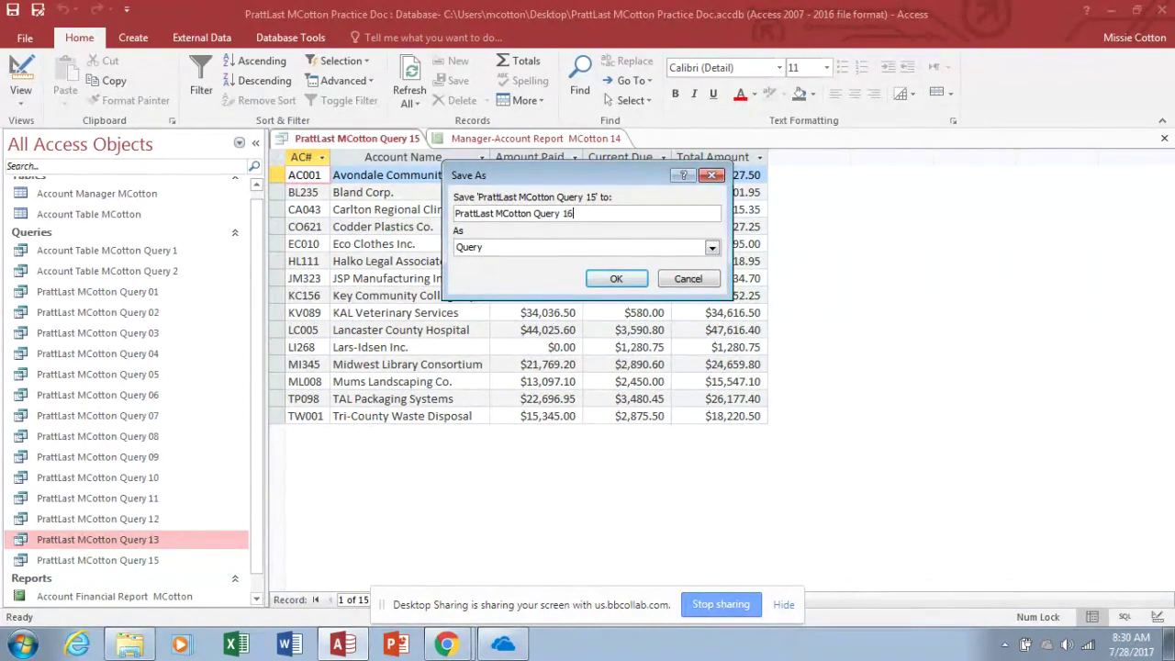
{"action": "left_click", "coordinate": [608, 276]}
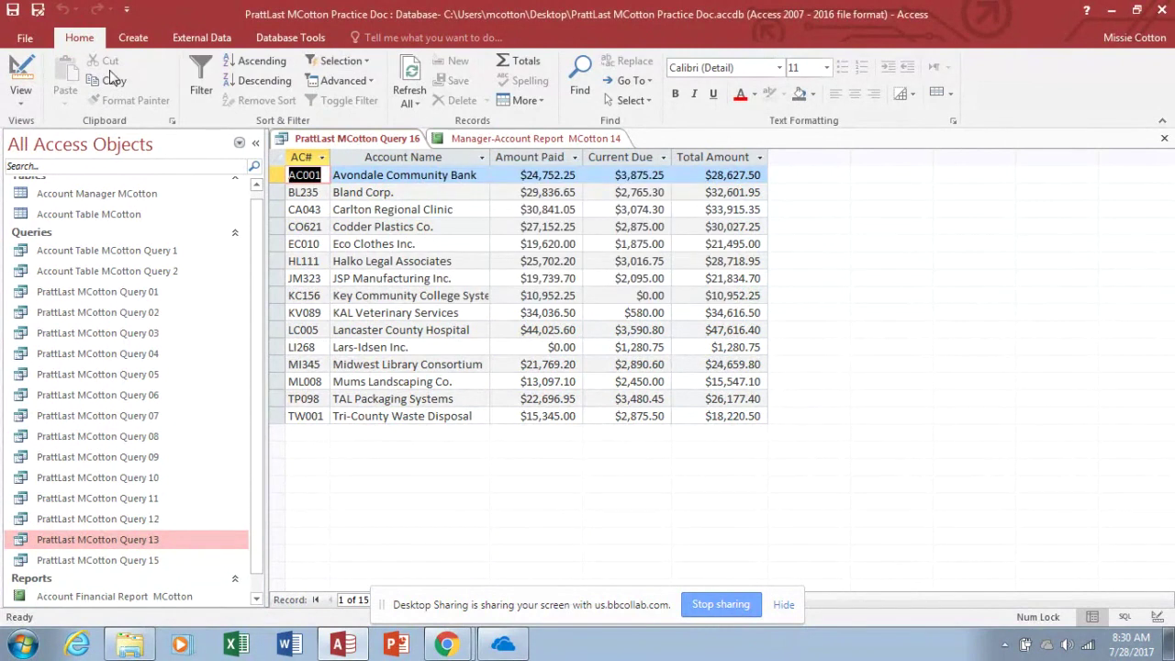
Return to the query's Design view and give the Amount Paid field the caption Paid in its field properties
{"action": "left_click", "coordinate": [17, 75]}
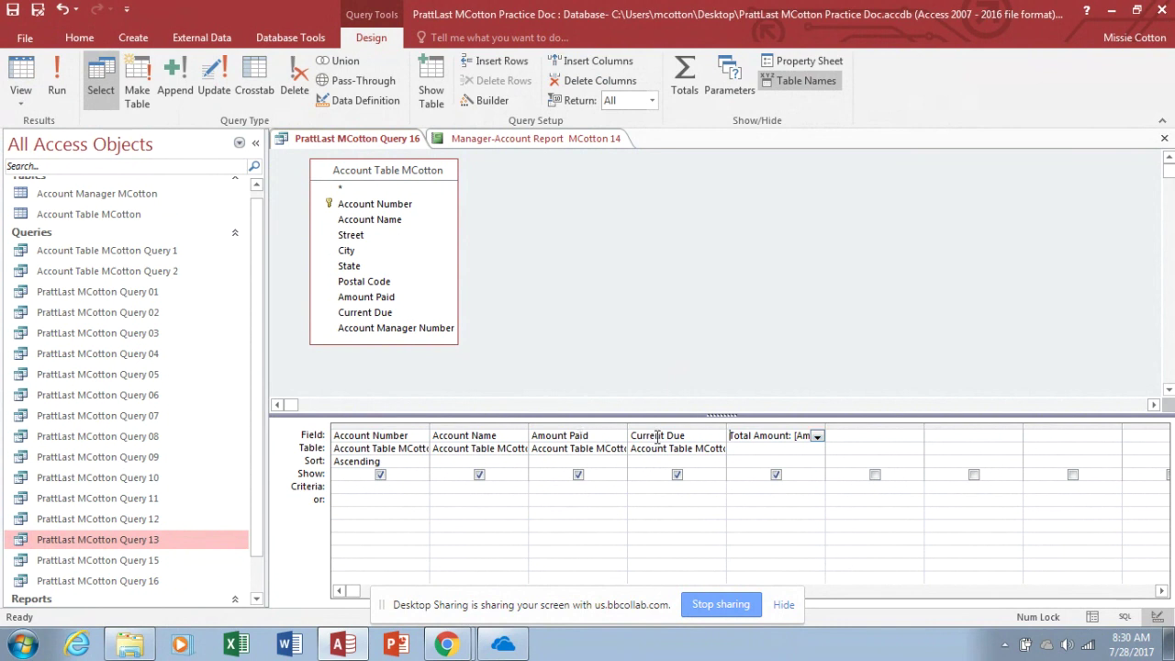
{"action": "left_click", "coordinate": [560, 437]}
{"action": "left_click", "coordinate": [792, 61]}
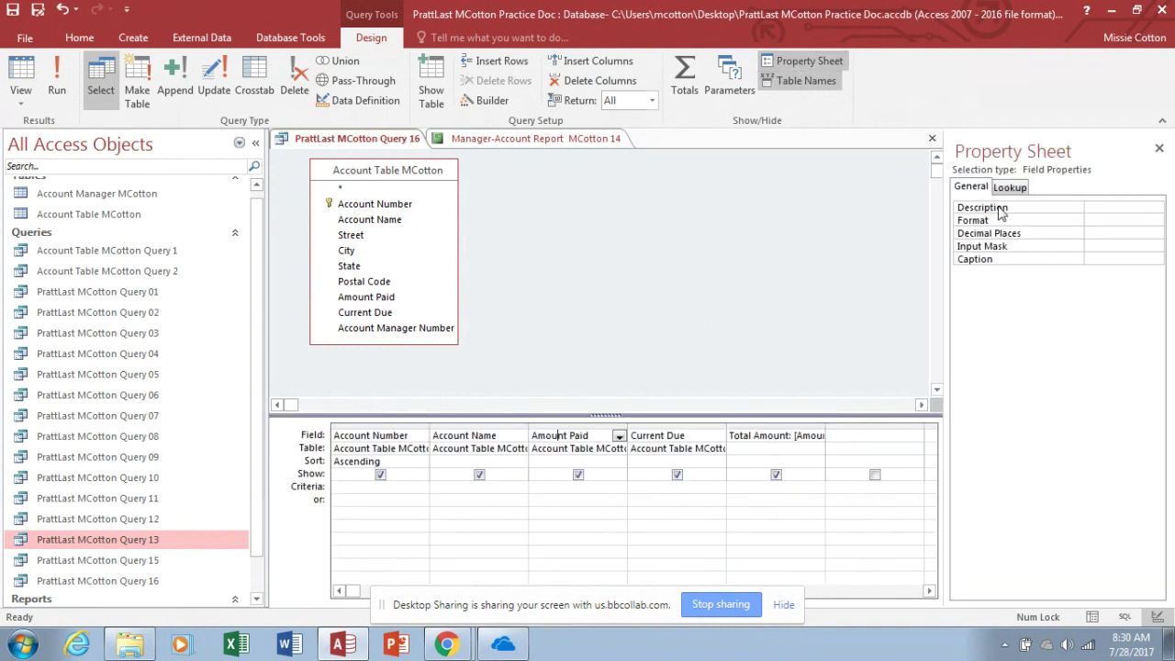
{"action": "left_click", "coordinate": [1093, 260]}
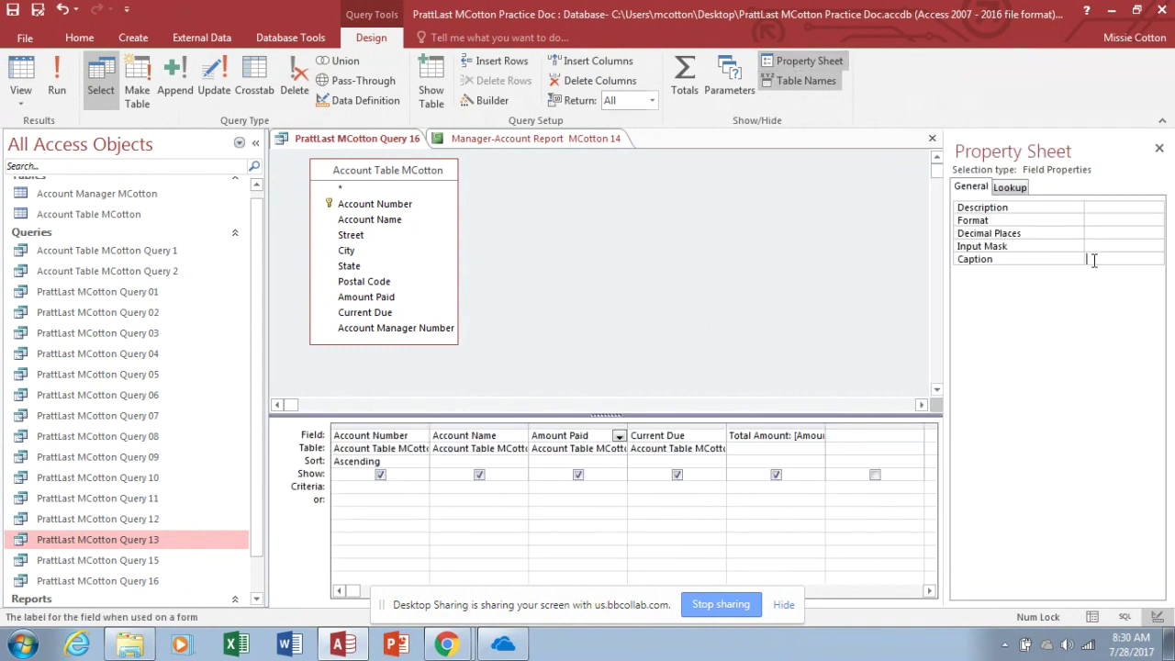
{"action": "type", "text": "Paid"}
{"action": "left_click", "coordinate": [569, 435]}
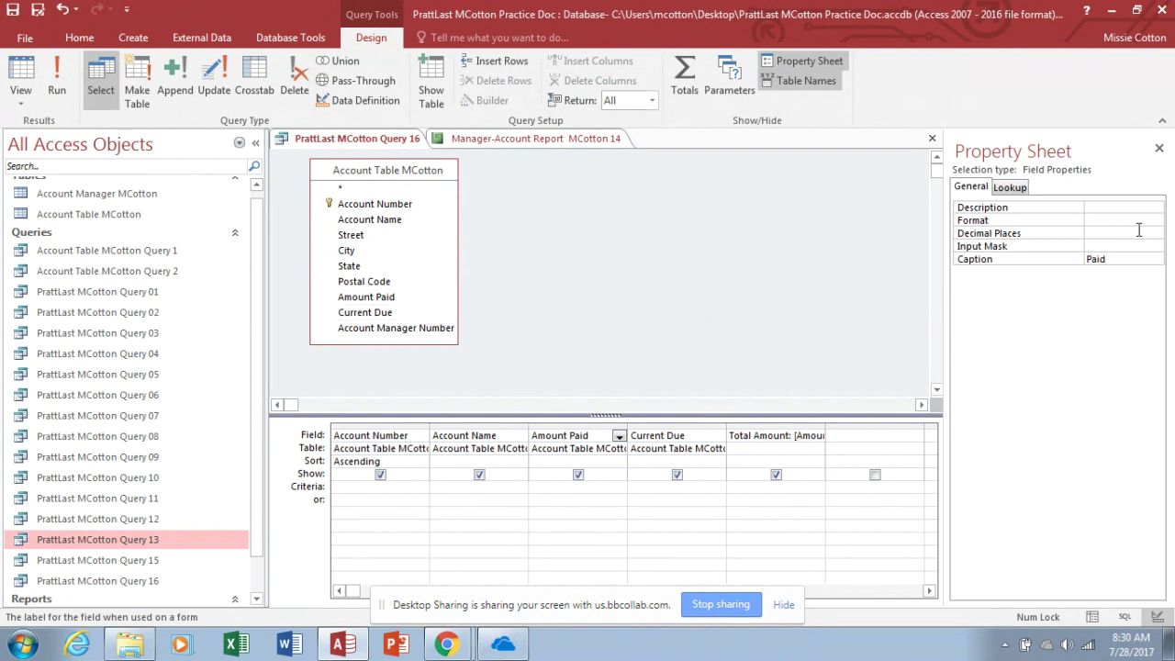
{"action": "left_click", "coordinate": [1126, 257]}
Give the Current Due field the caption Due and run the query
{"action": "left_click", "coordinate": [661, 437]}
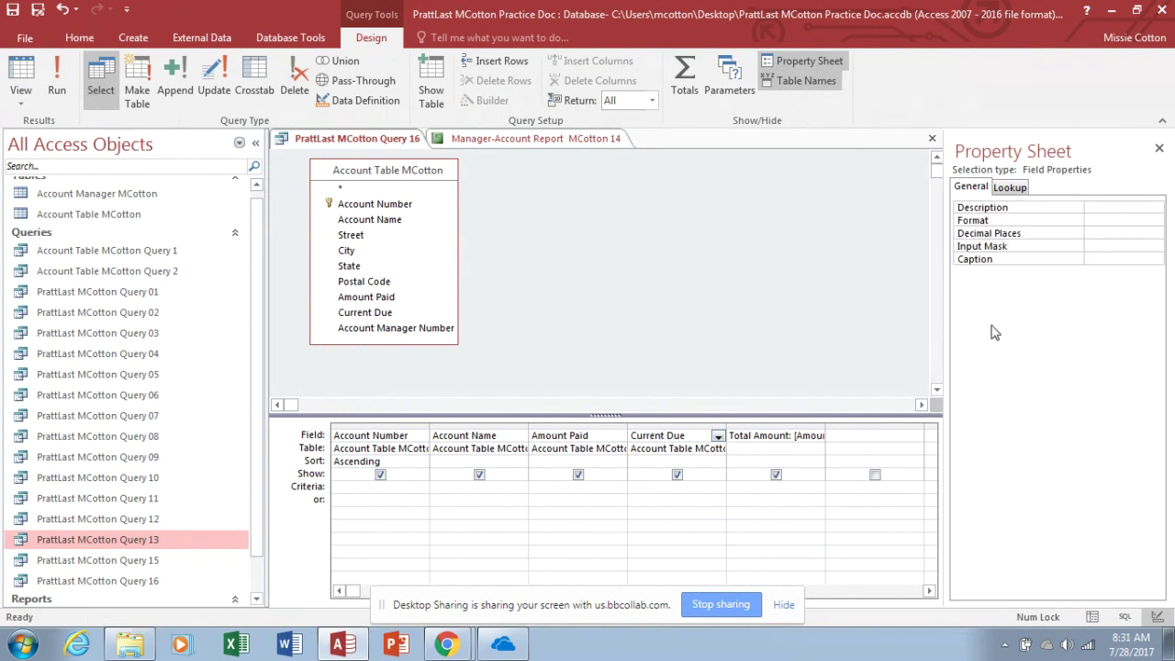
{"action": "left_click", "coordinate": [1094, 259]}
{"action": "type", "text": "D"}
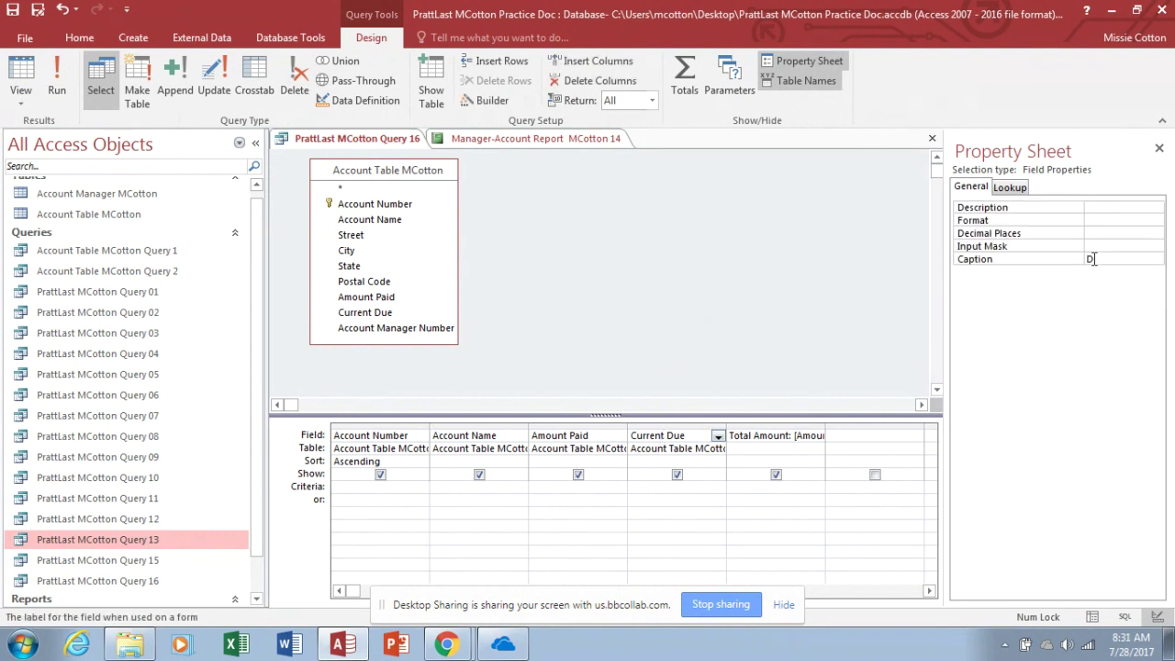
{"action": "type", "text": "ue"}
{"action": "left_click", "coordinate": [57, 77]}
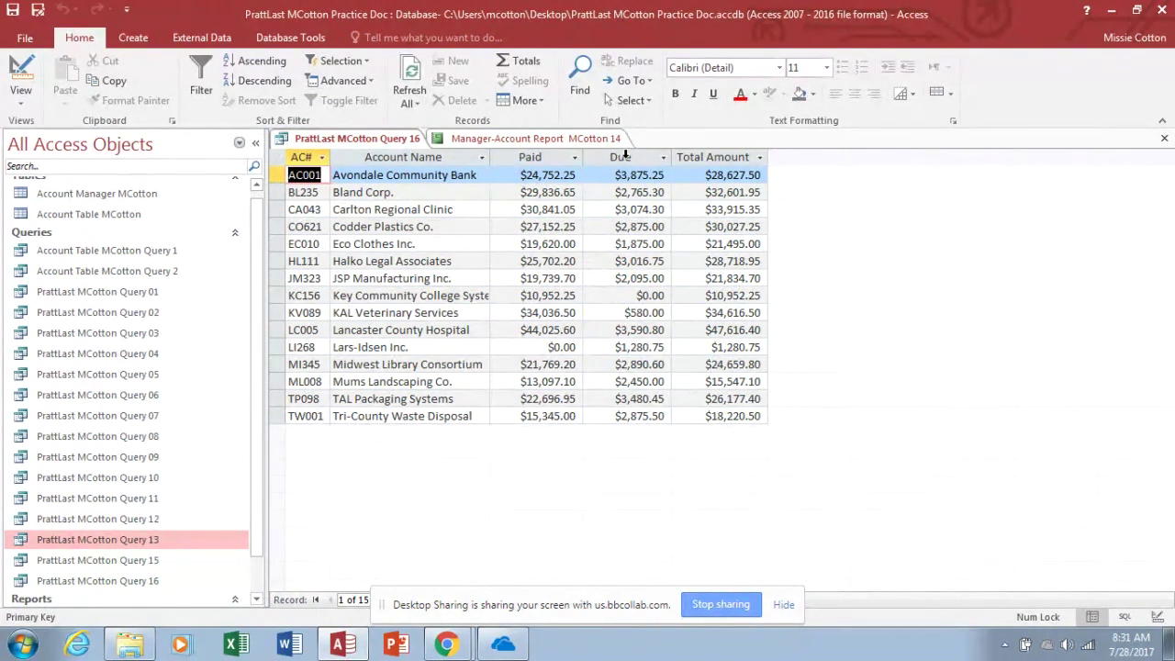
Save a copy of the captioned query under the same name, numbered 17 and without the "Copy of" prefix
{"action": "left_click", "coordinate": [37, 10]}
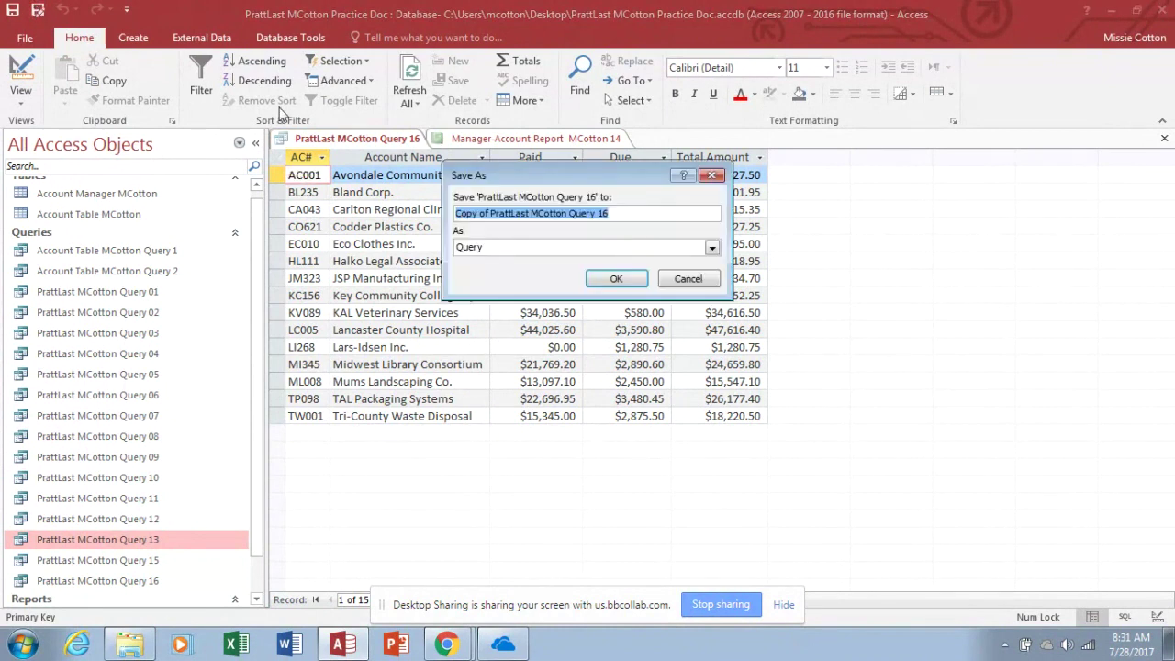
{"action": "left_click", "coordinate": [490, 213]}
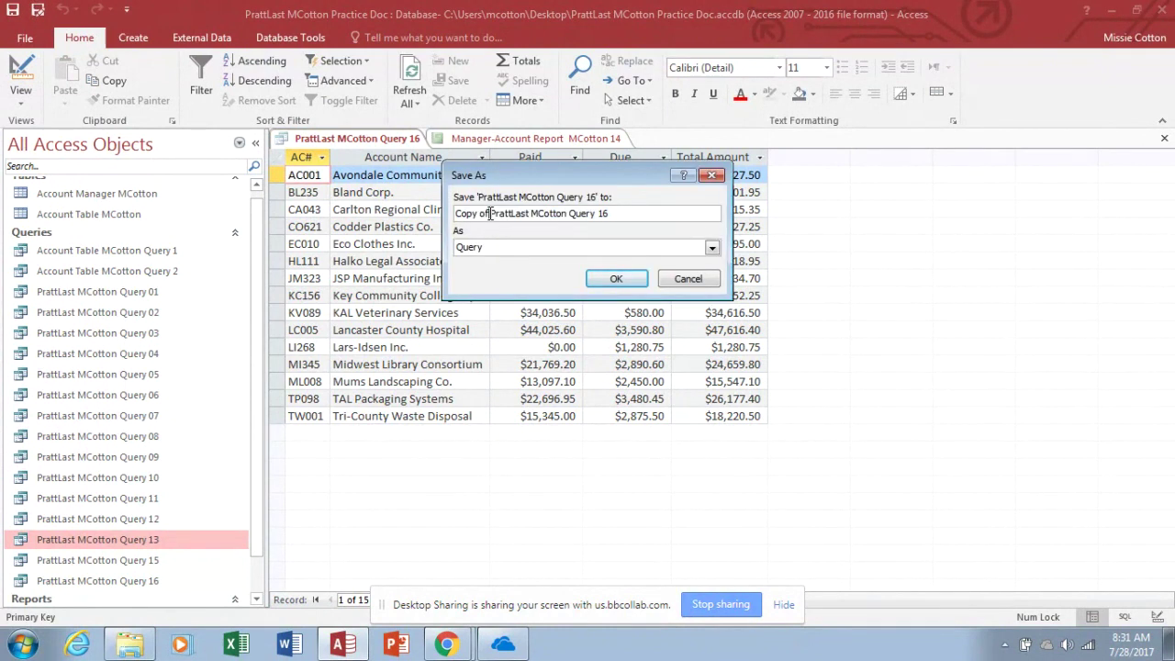
{"action": "key", "text": "BackSpace"}
{"action": "key", "text": "BackSpace"}
{"action": "key", "text": "BackSpace"}
{"action": "key", "text": "BackSpace"}
{"action": "key", "text": "BackSpace"}
{"action": "key", "text": "BackSpace"}
{"action": "key", "text": "BackSpace"}
{"action": "key", "text": "BackSpace"}
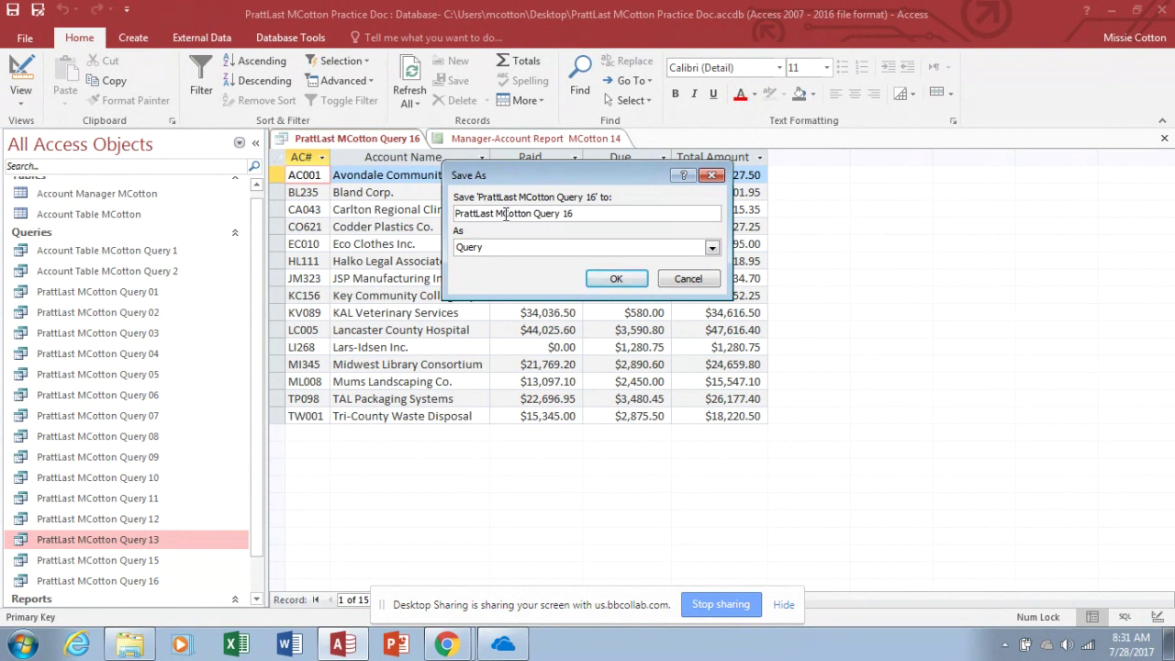
{"action": "left_click", "coordinate": [573, 212]}
{"action": "key", "text": "BackSpace"}
{"action": "type", "text": "7"}
{"action": "left_click", "coordinate": [616, 279]}
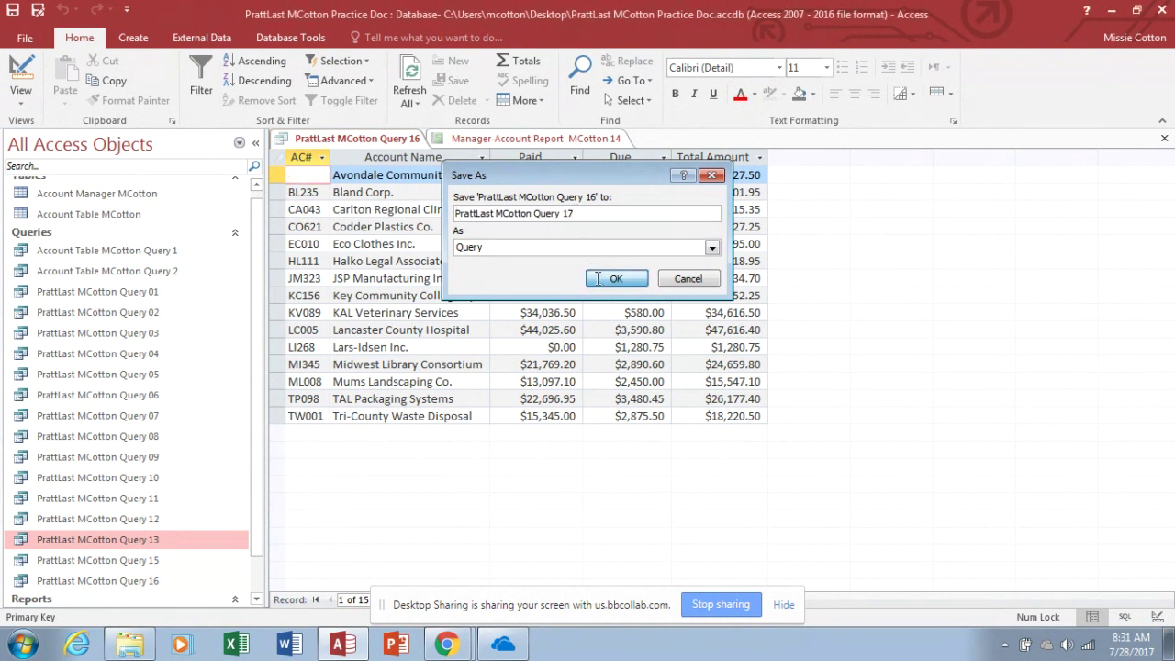
In Design view, clear the captions of the Current Due and Amount Paid fields and close the Property Sheet
{"action": "left_click", "coordinate": [18, 77]}
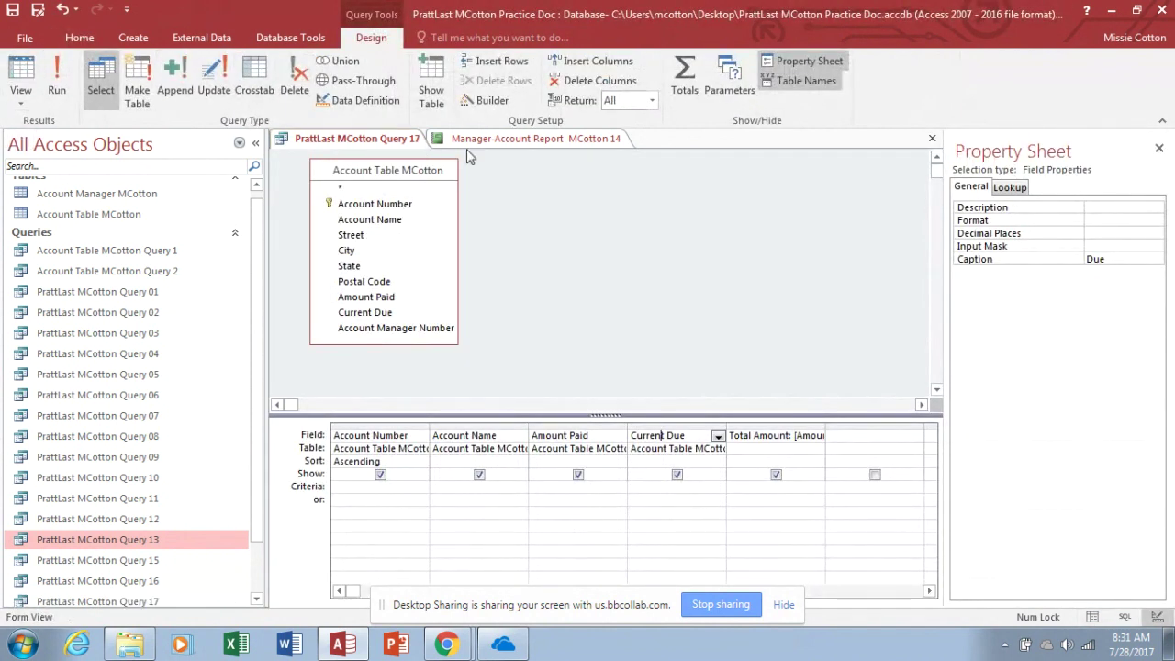
{"action": "left_click", "coordinate": [1102, 258]}
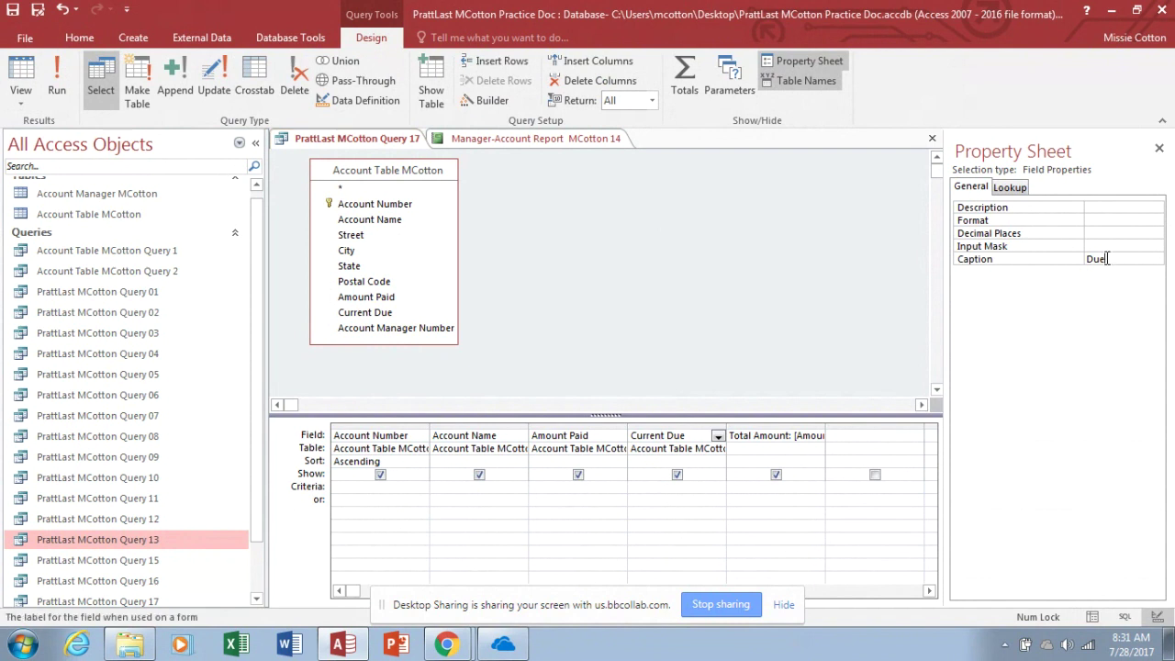
{"action": "key", "text": "BackSpace"}
{"action": "key", "text": "BackSpace"}
{"action": "key", "text": "BackSpace"}
{"action": "left_click", "coordinate": [577, 439]}
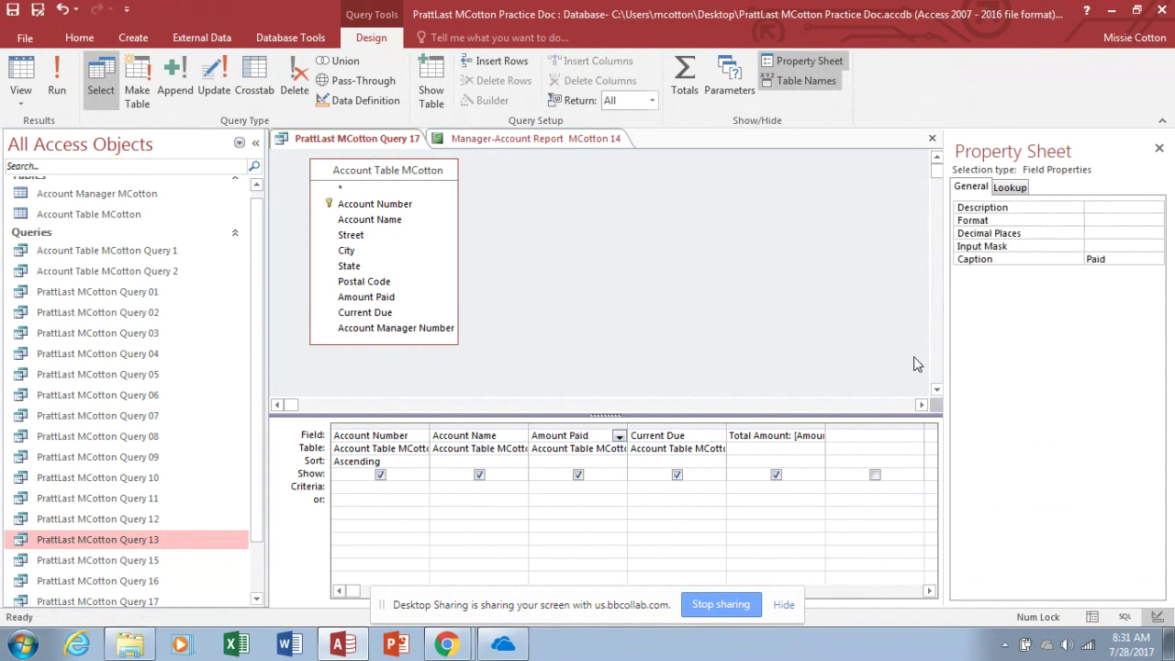
{"action": "left_click", "coordinate": [1116, 260]}
{"action": "key", "text": "BackSpace"}
{"action": "key", "text": "BackSpace"}
{"action": "key", "text": "BackSpace"}
{"action": "key", "text": "BackSpace"}
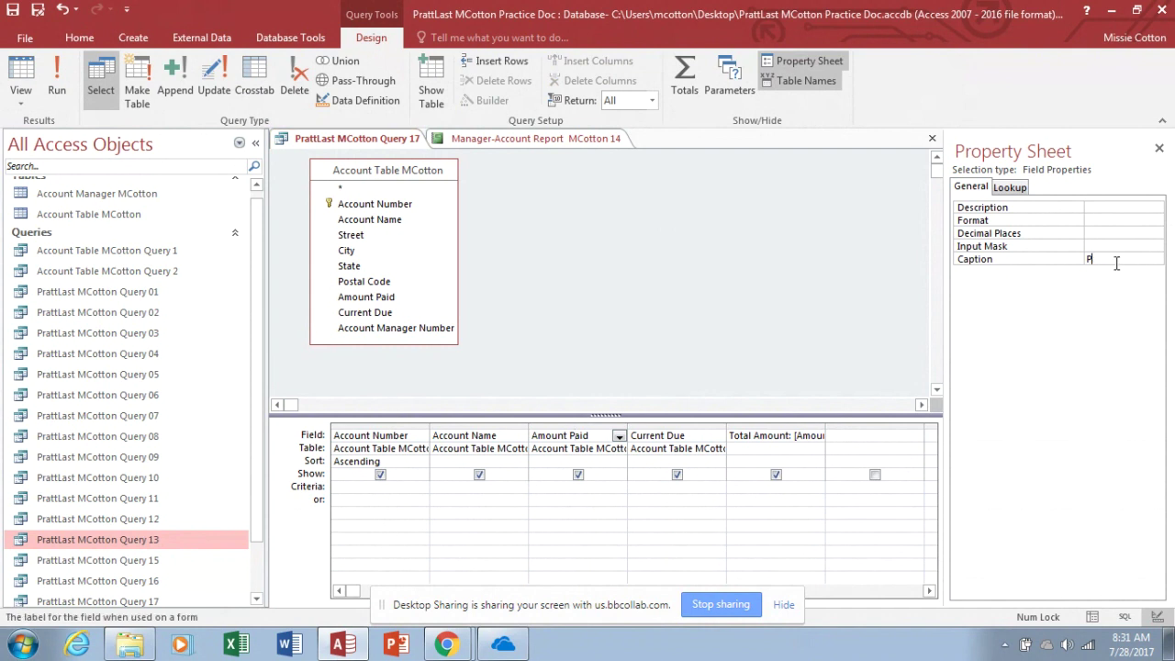
{"action": "left_click", "coordinate": [1158, 148]}
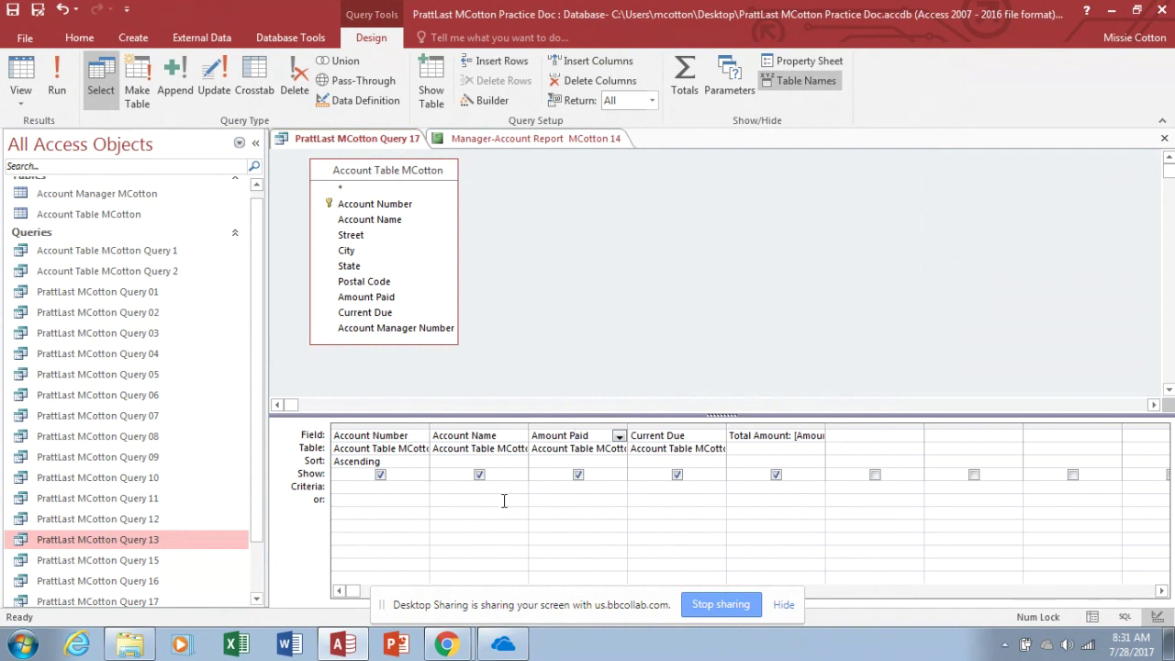
Delete all the columns from the design grid and add the Amount Paid field to the first column
{"action": "left_click", "coordinate": [368, 426]}
{"action": "left_click_drag", "start_coordinate": [368, 426], "coordinate": [871, 425]}
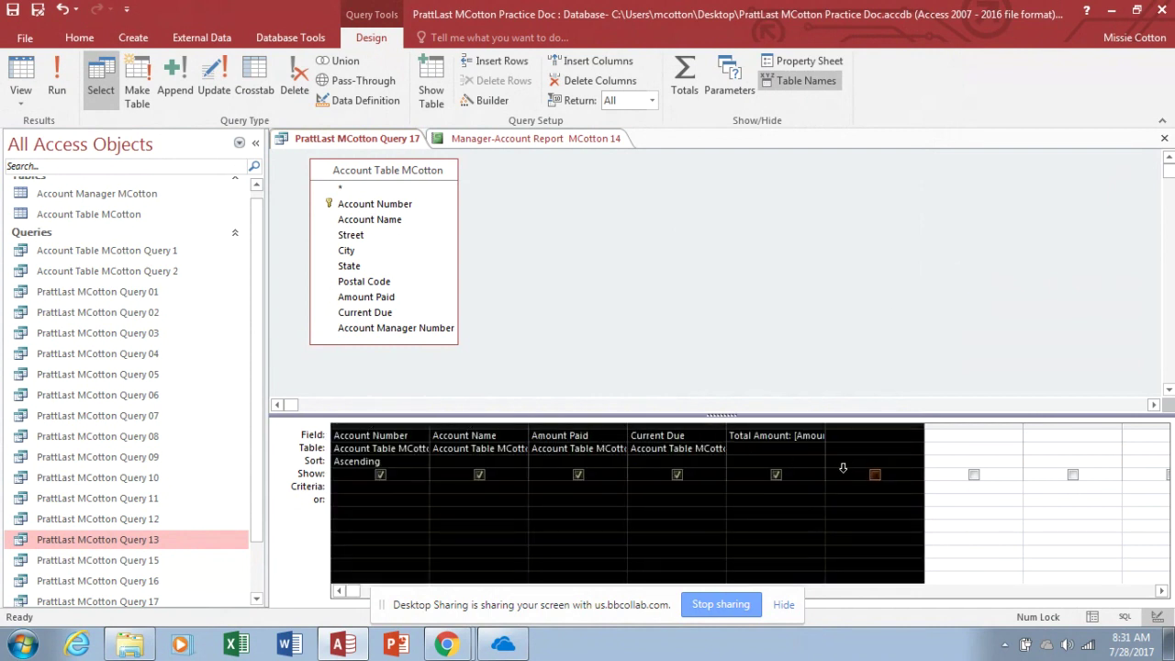
{"action": "key", "text": "Delete"}
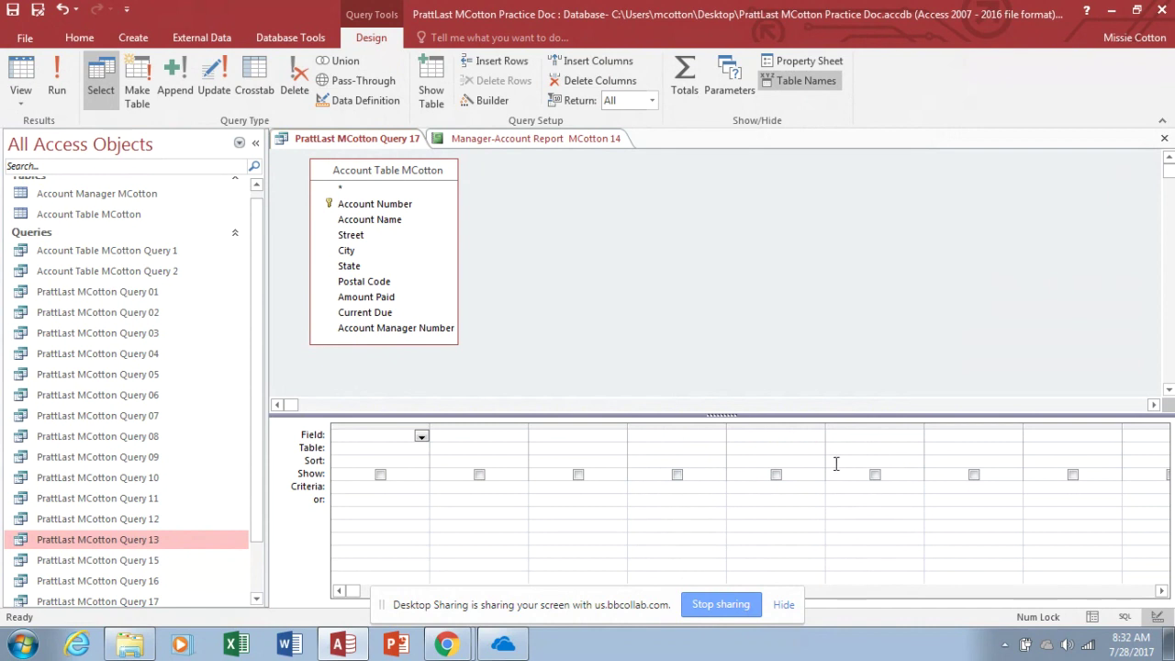
{"action": "double_click", "coordinate": [362, 298]}
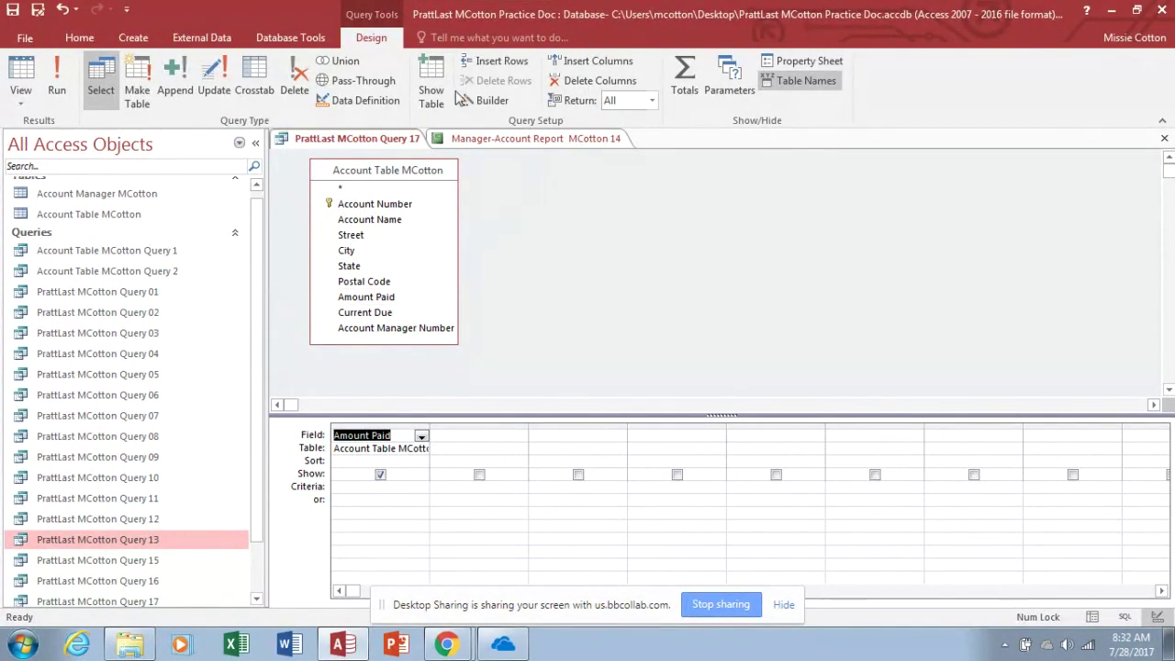
Add the Total row to the design grid, set Amount Paid's total to Avg and run the query
{"action": "left_click", "coordinate": [683, 70]}
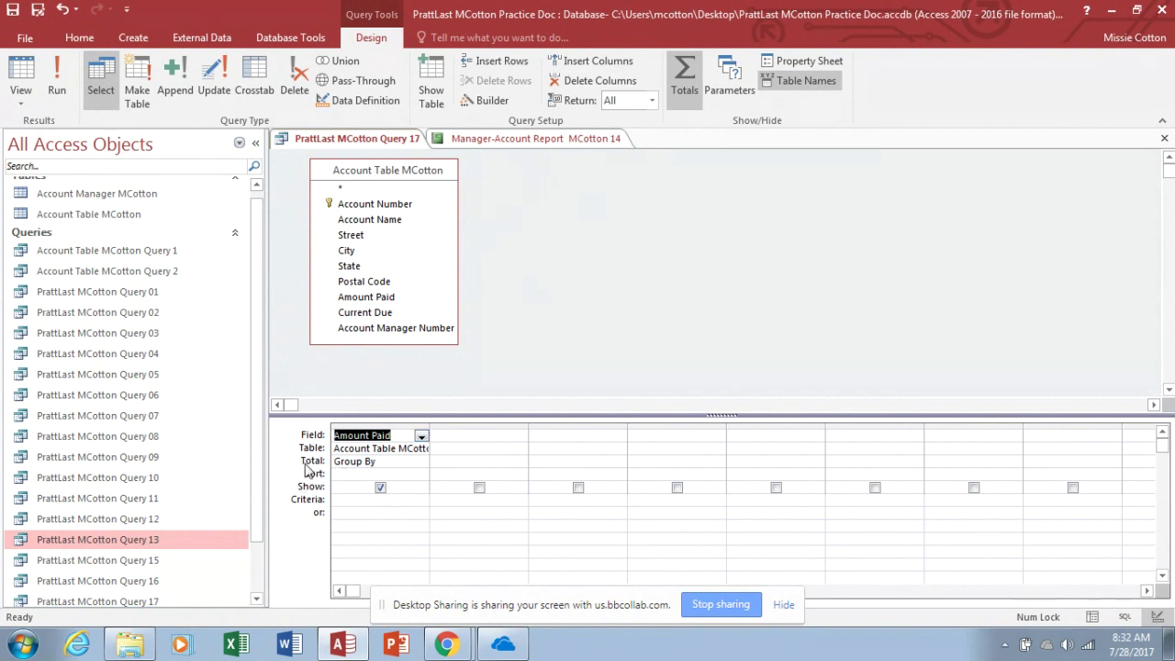
{"action": "left_click", "coordinate": [420, 460]}
{"action": "left_click", "coordinate": [423, 463]}
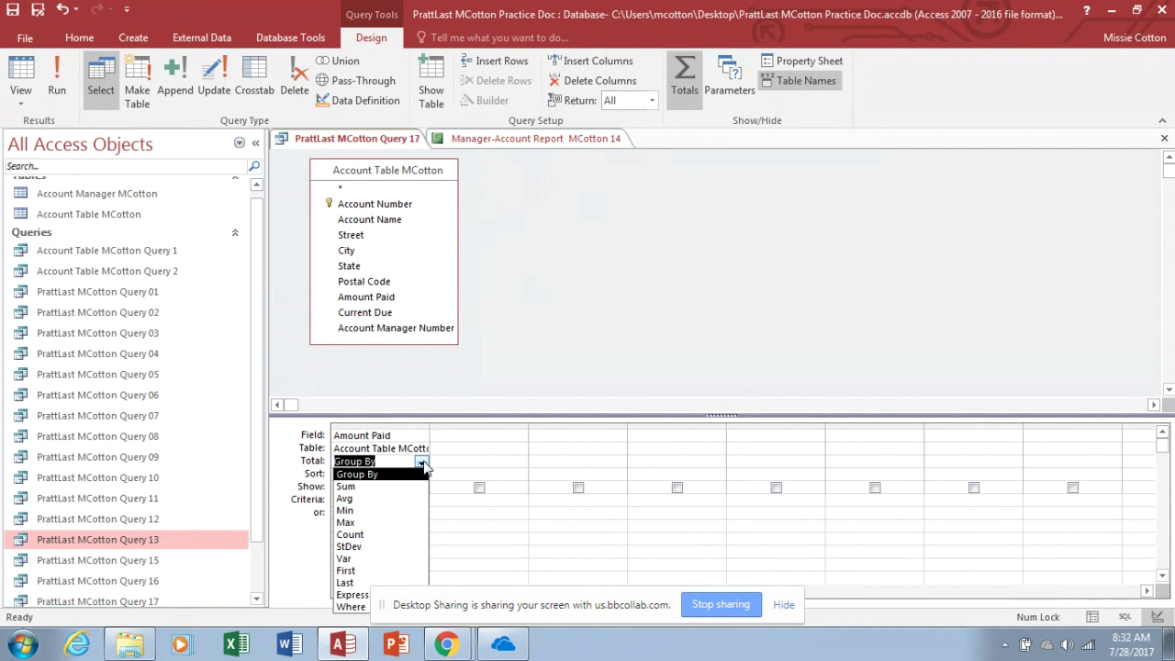
{"action": "left_click", "coordinate": [384, 498]}
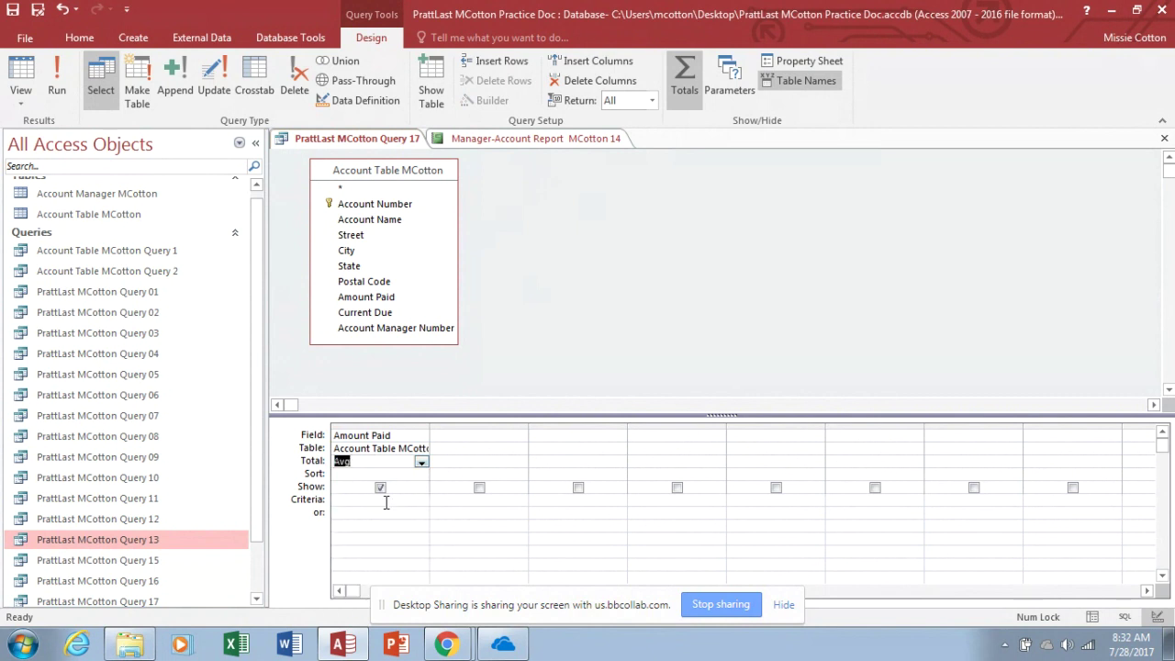
{"action": "left_click", "coordinate": [66, 81]}
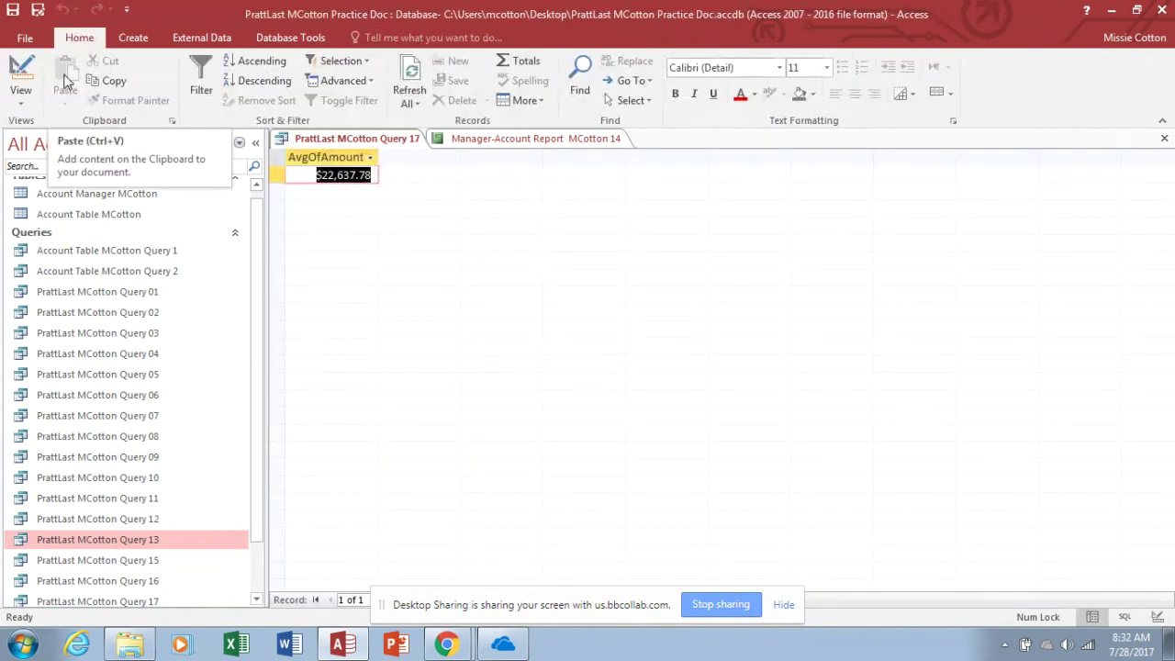
Fit the average column to its contents and save a copy of the query numbered 18, without the "Copy of" prefix
{"action": "double_click", "coordinate": [378, 156]}
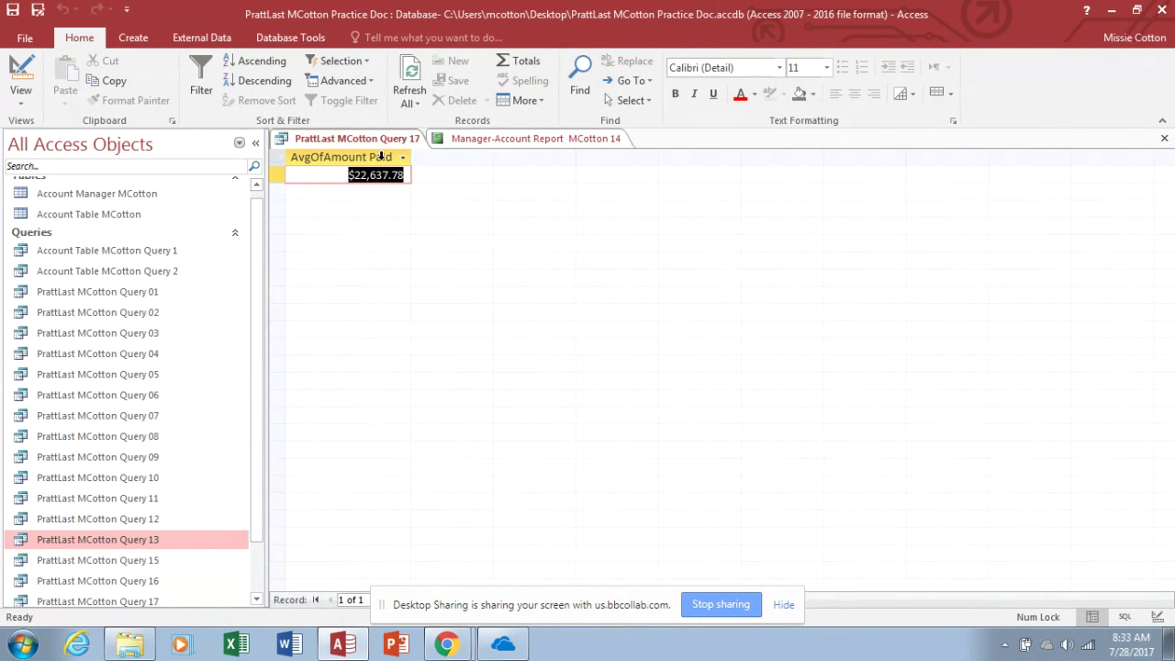
{"action": "left_click", "coordinate": [38, 11]}
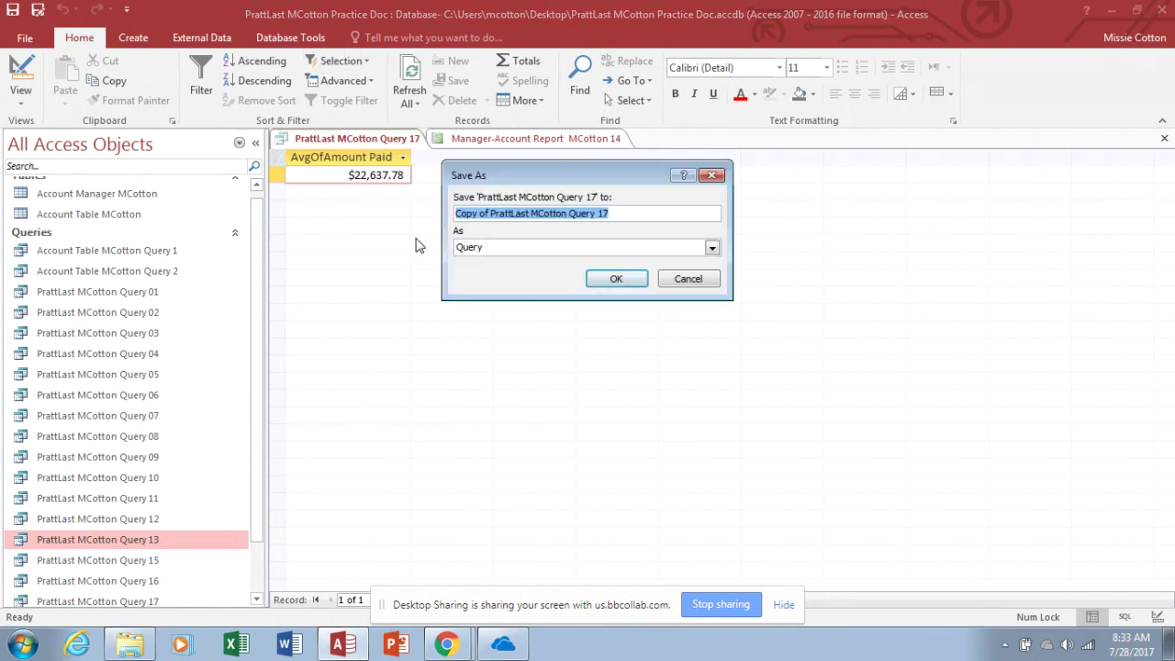
{"action": "left_click", "coordinate": [490, 213]}
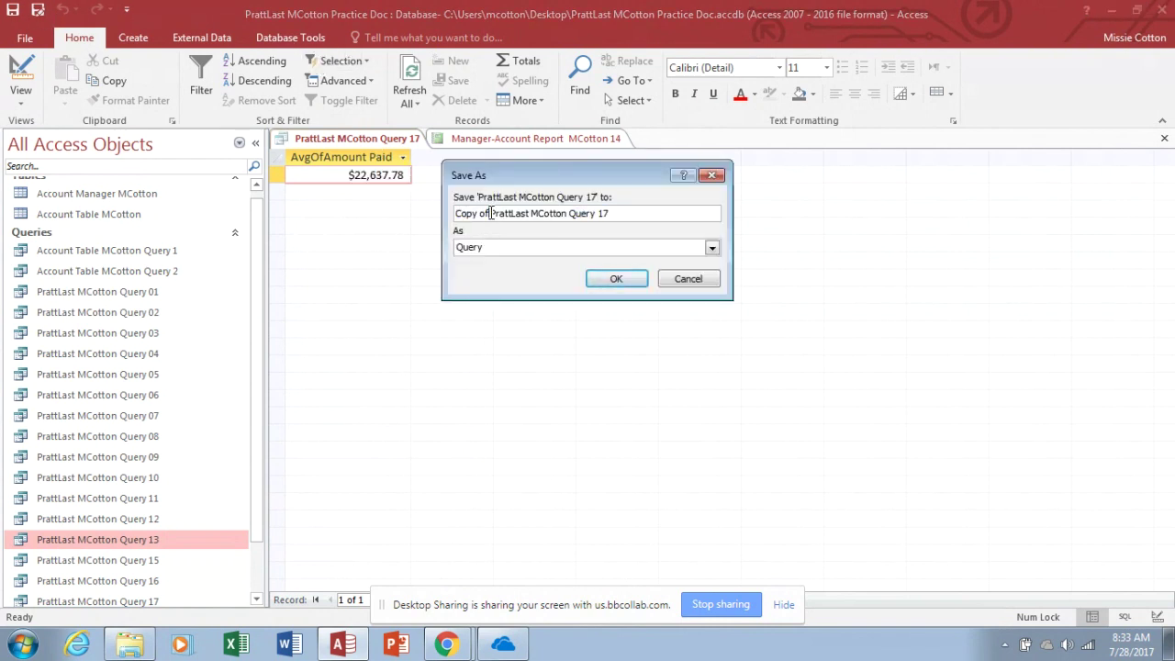
{"action": "key", "text": "BackSpace"}
{"action": "key", "text": "BackSpace"}
{"action": "key", "text": "BackSpace"}
{"action": "key", "text": "BackSpace"}
{"action": "key", "text": "BackSpace"}
{"action": "key", "text": "BackSpace"}
{"action": "key", "text": "BackSpace"}
{"action": "key", "text": "BackSpace"}
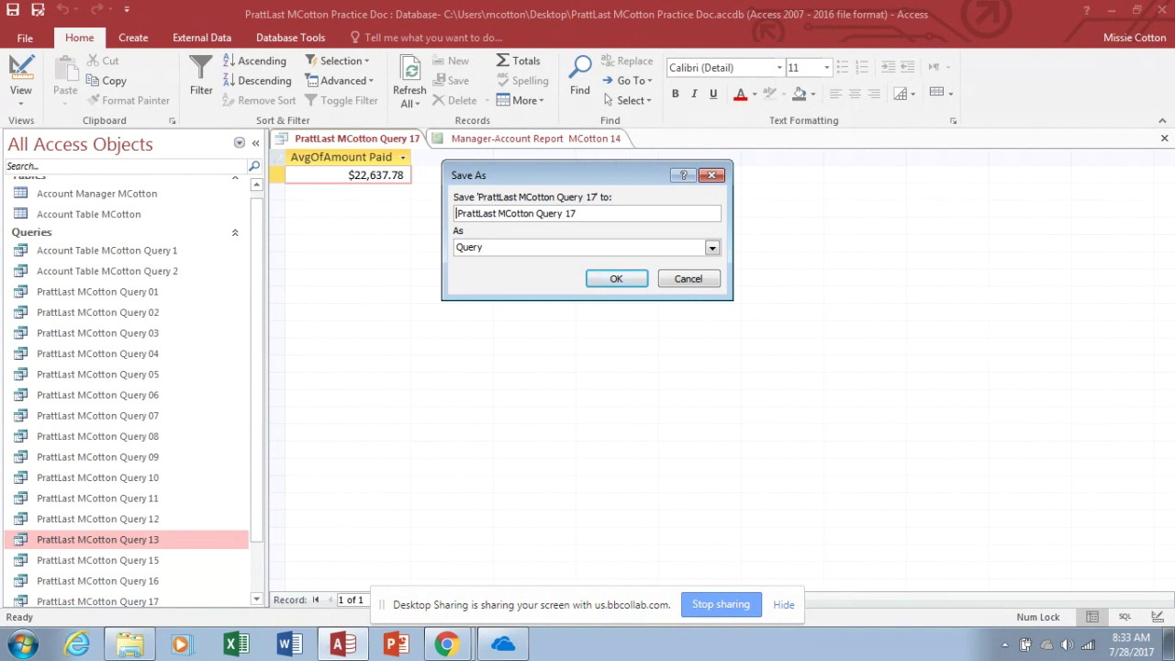
{"action": "left_click", "coordinate": [573, 213]}
{"action": "key", "text": "BackSpace"}
{"action": "type", "text": "8"}
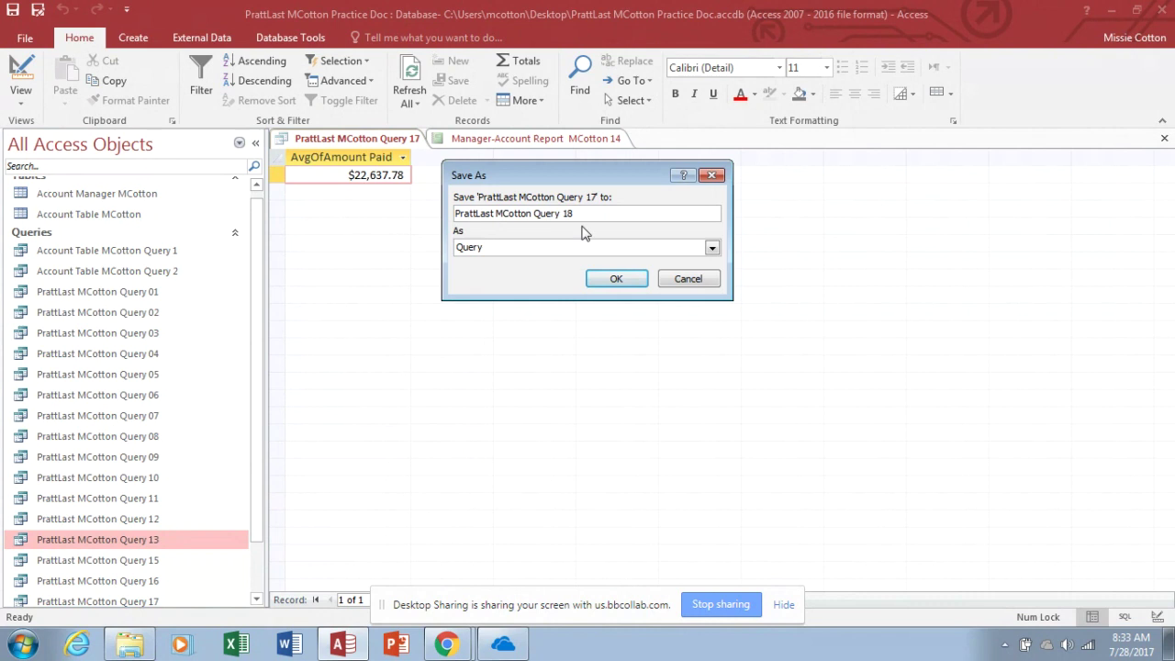
{"action": "left_click", "coordinate": [616, 281]}
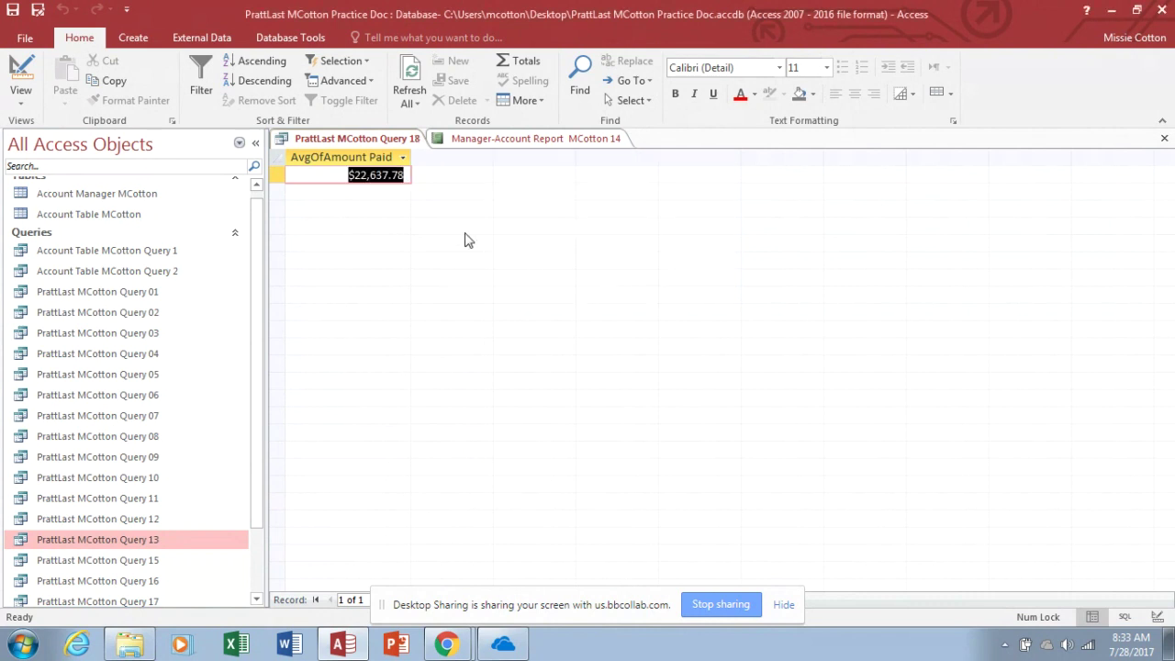
In Design view, add Account Manager Number beside Amount Paid with criterion 31, hide it from the results and run the query
{"action": "left_click", "coordinate": [22, 79]}
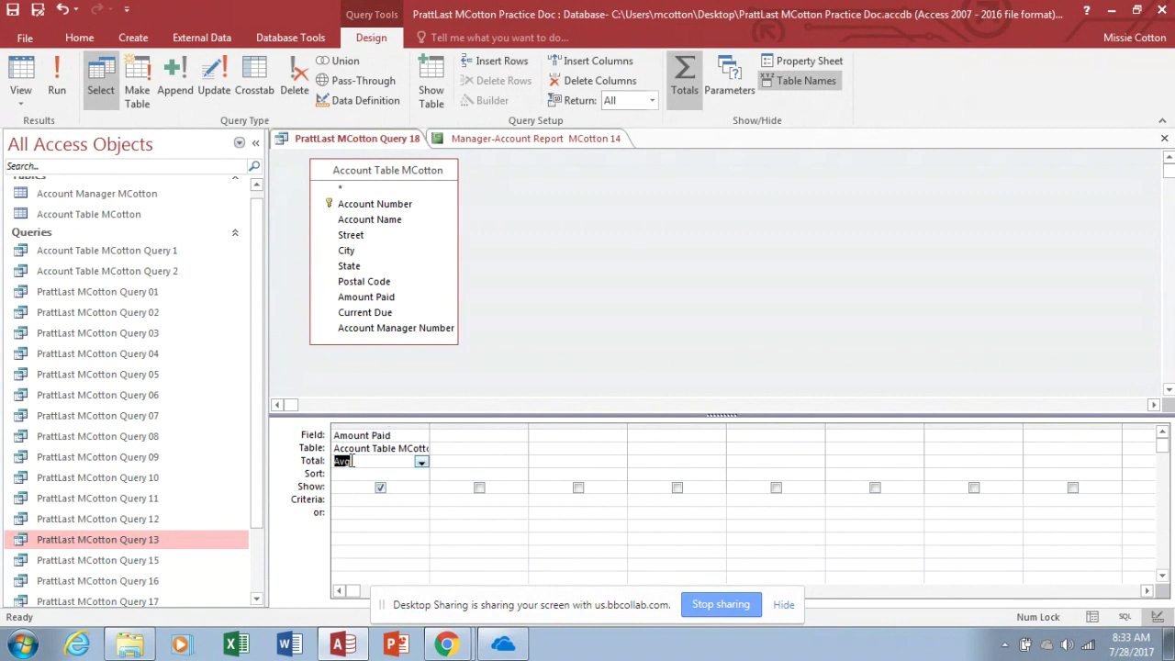
{"action": "left_click", "coordinate": [446, 435]}
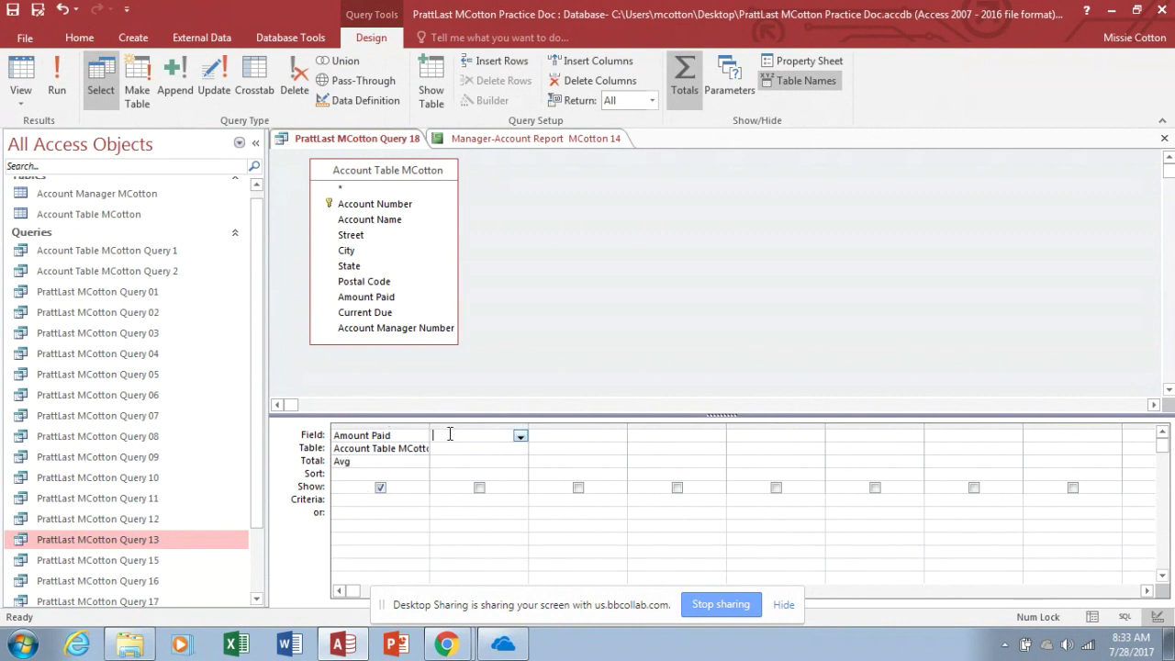
{"action": "double_click", "coordinate": [406, 328]}
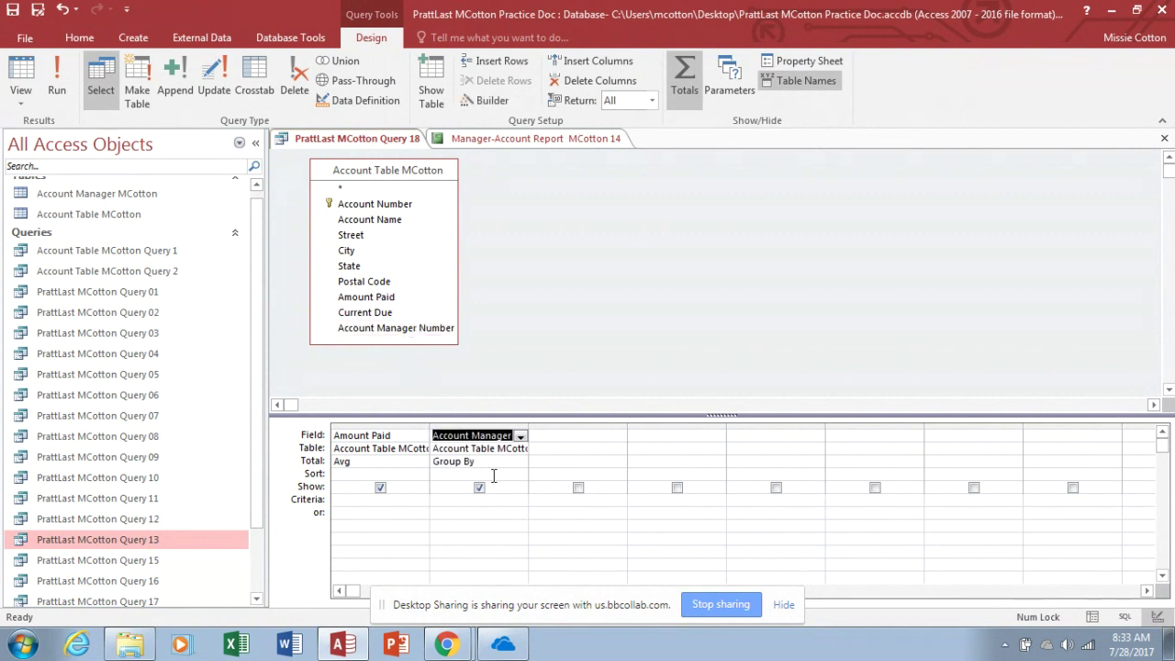
{"action": "left_click", "coordinate": [446, 499]}
{"action": "type", "text": "31"}
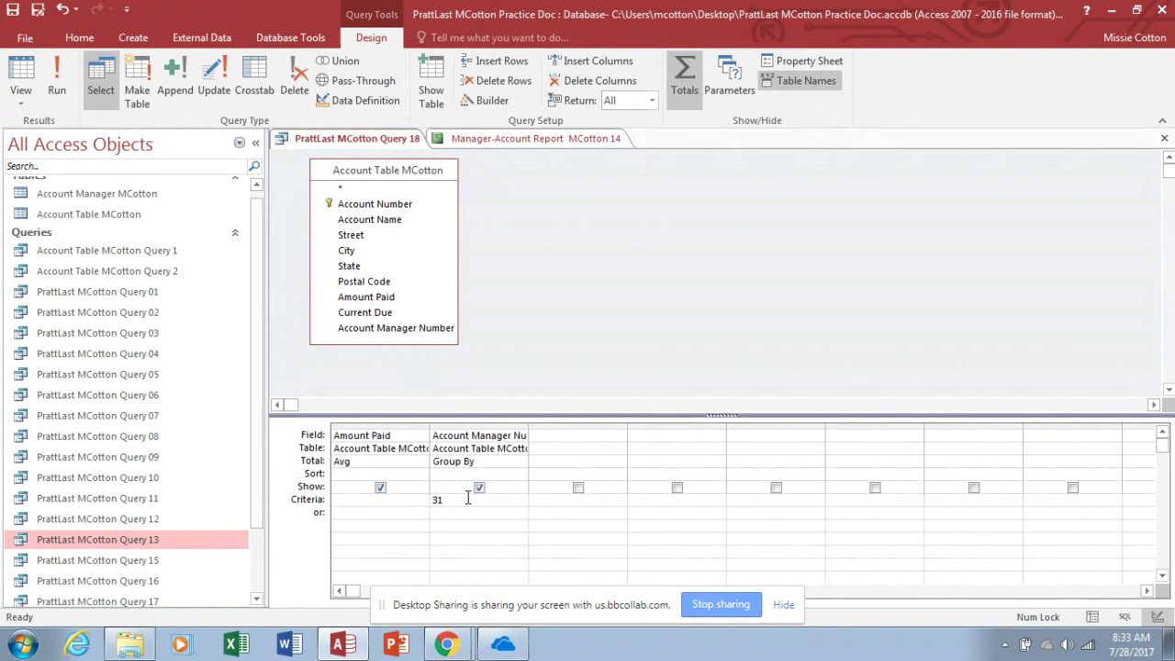
{"action": "left_click", "coordinate": [479, 487]}
{"action": "left_click", "coordinate": [57, 73]}
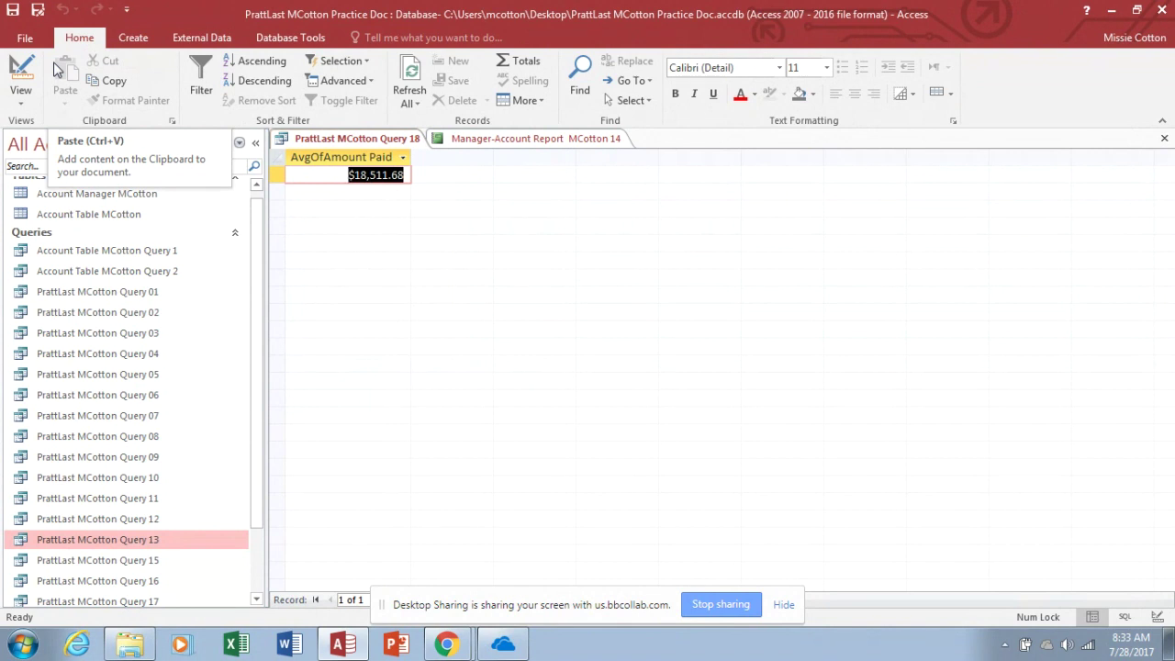
Save a copy of the query numbered 19, without the "Copy of" prefix
{"action": "left_click", "coordinate": [37, 10]}
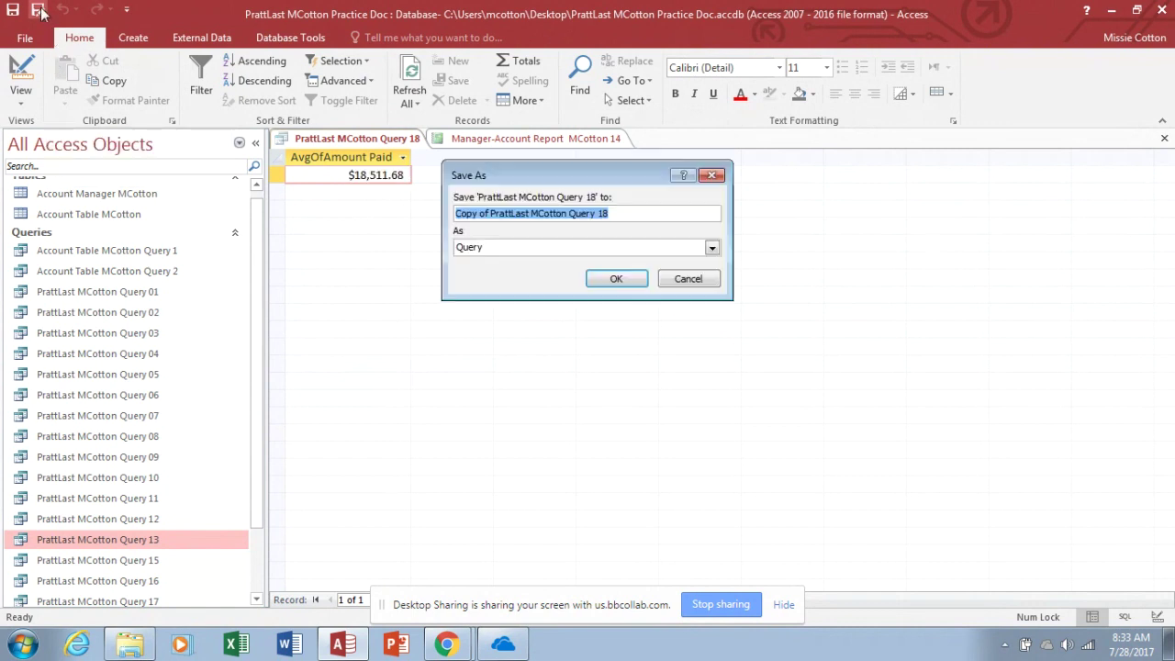
{"action": "left_click", "coordinate": [491, 212]}
{"action": "key", "text": "BackSpace"}
{"action": "key", "text": "BackSpace"}
{"action": "key", "text": "BackSpace"}
{"action": "key", "text": "BackSpace"}
{"action": "key", "text": "BackSpace"}
{"action": "key", "text": "BackSpace"}
{"action": "key", "text": "BackSpace"}
{"action": "key", "text": "BackSpace"}
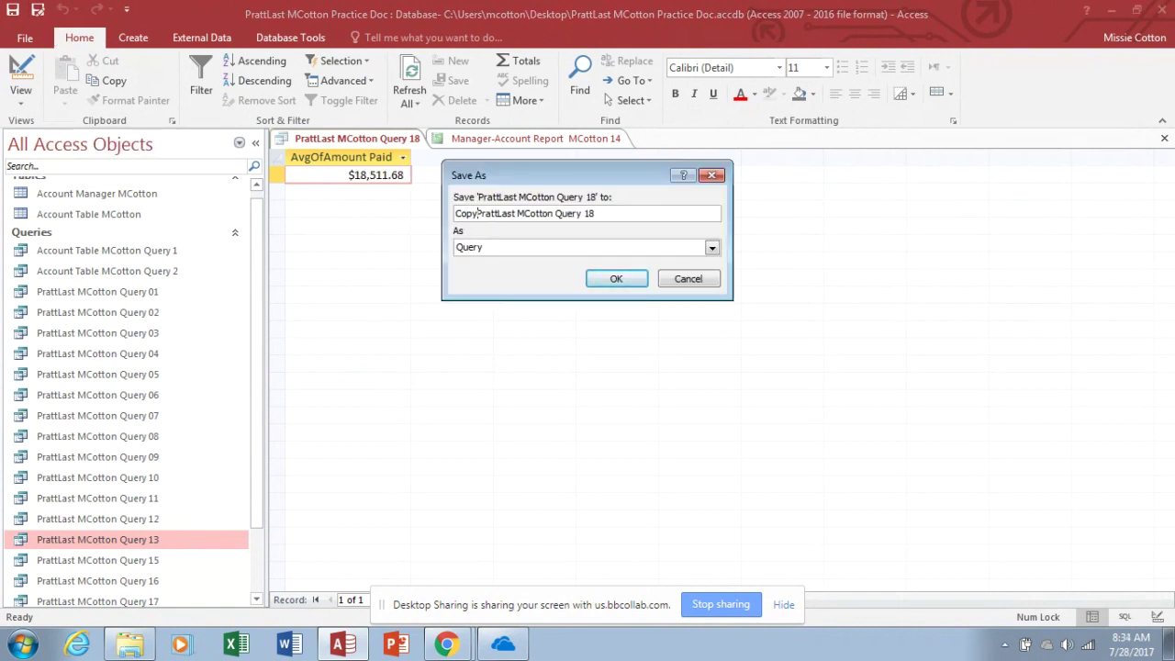
{"action": "left_click", "coordinate": [575, 212]}
{"action": "key", "text": "BackSpace"}
{"action": "type", "text": "9"}
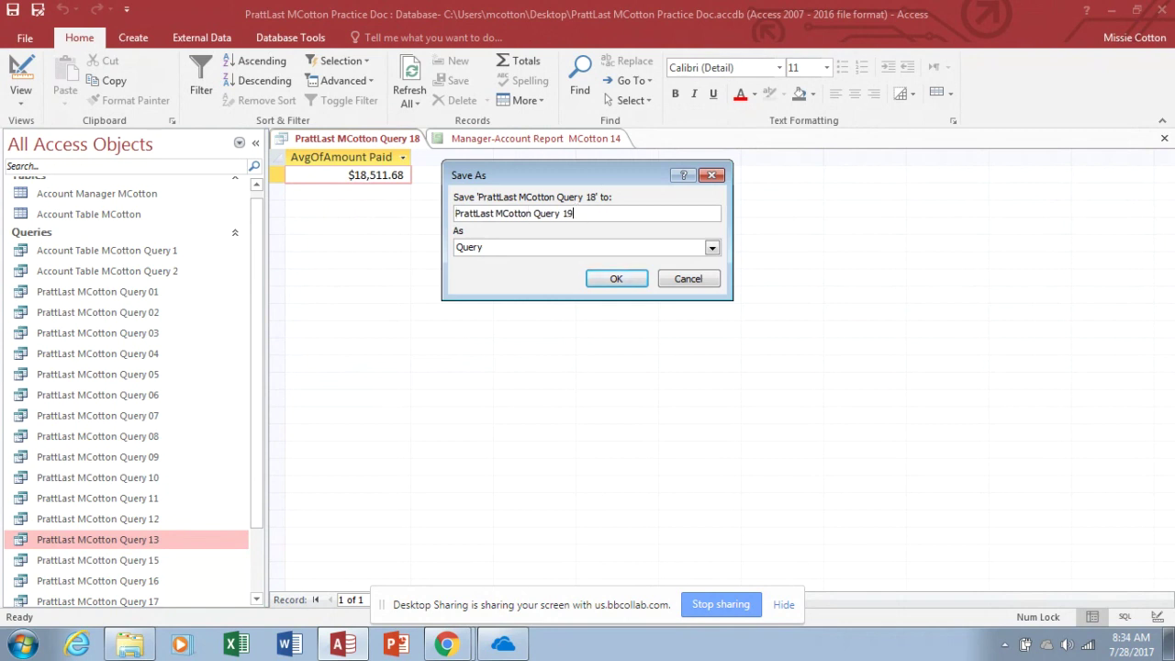
{"action": "left_click", "coordinate": [616, 279]}
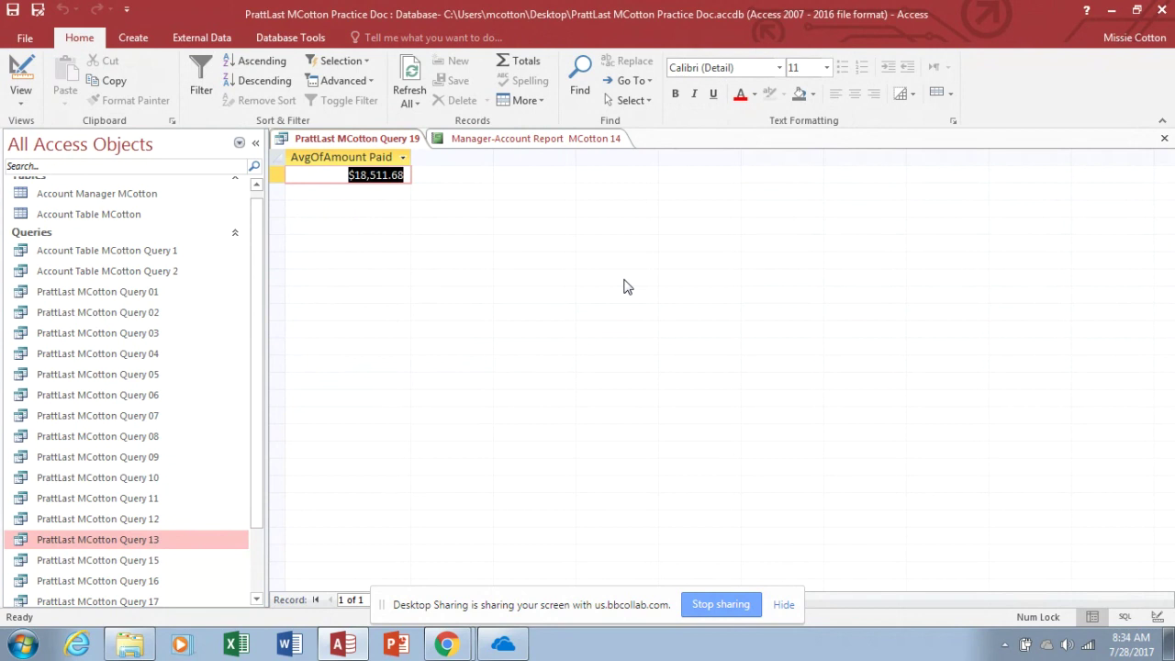
In Design view, show the Account Manager Number field, clear its 31 criterion and run the query
{"action": "left_click", "coordinate": [22, 73]}
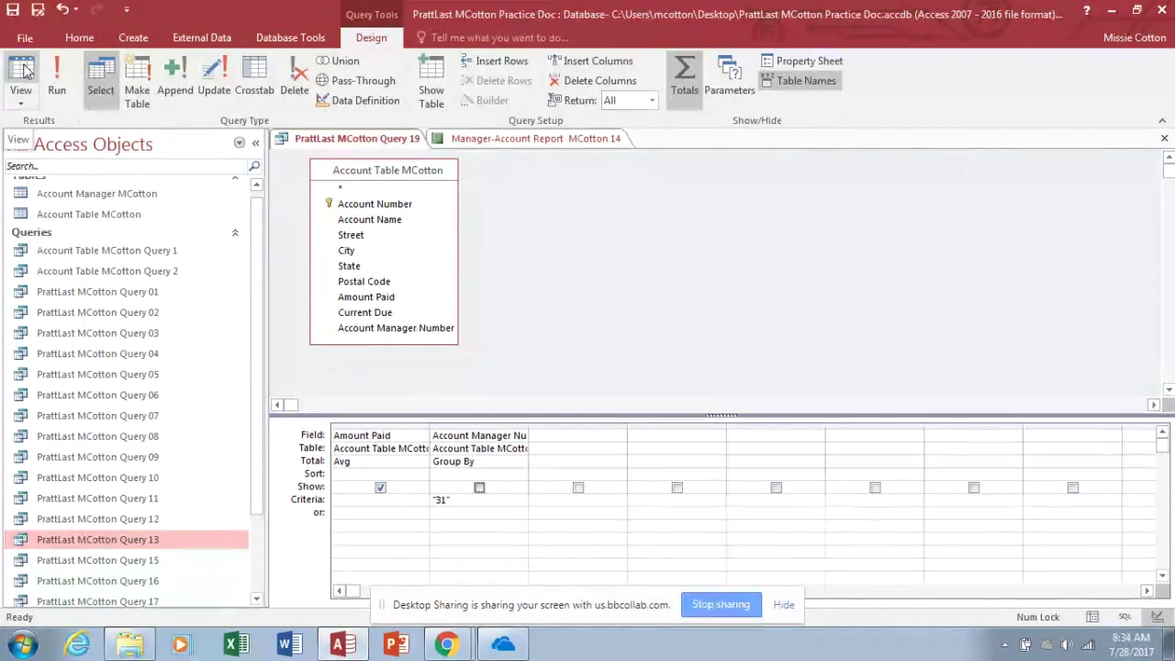
{"action": "left_click", "coordinate": [479, 487]}
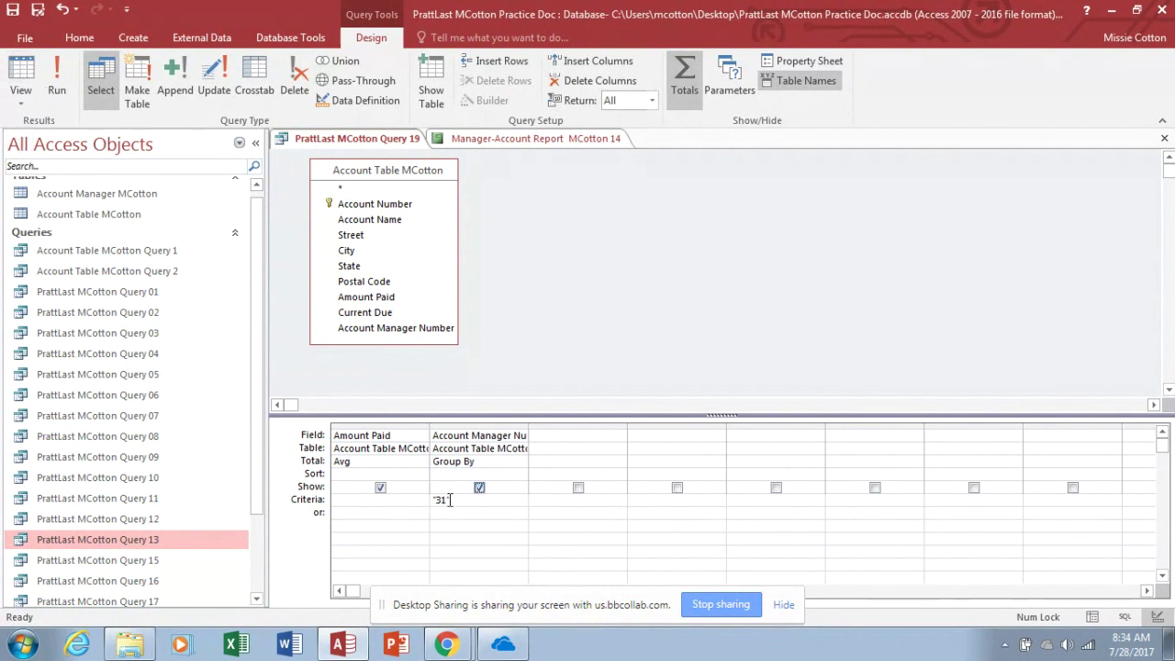
{"action": "left_click_drag", "start_coordinate": [449, 499], "coordinate": [433, 500]}
{"action": "key", "text": "Delete"}
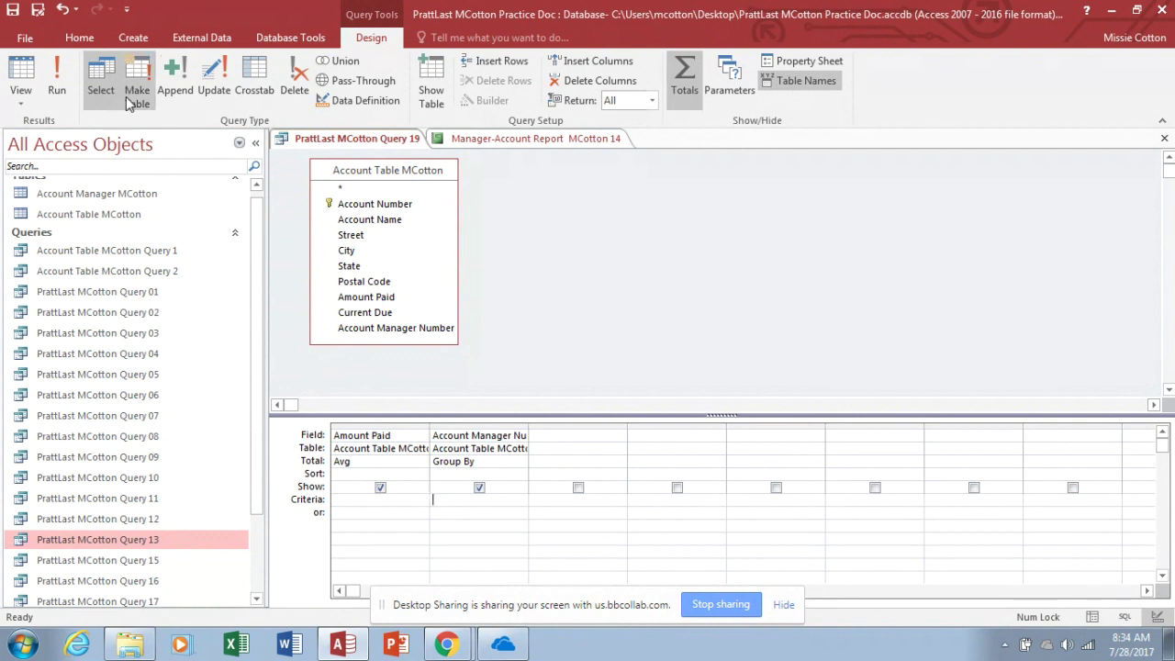
{"action": "left_click", "coordinate": [64, 89]}
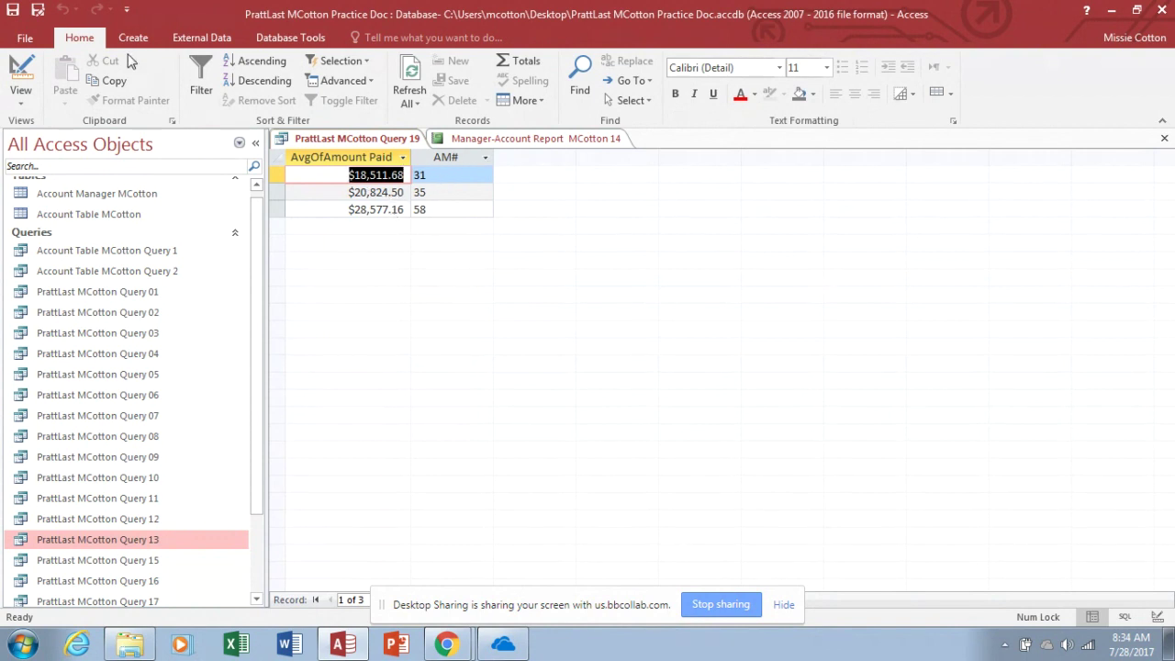
In Design view, delete the Amount Paid column and add the field again after Account Manager Number
{"action": "left_click", "coordinate": [20, 78]}
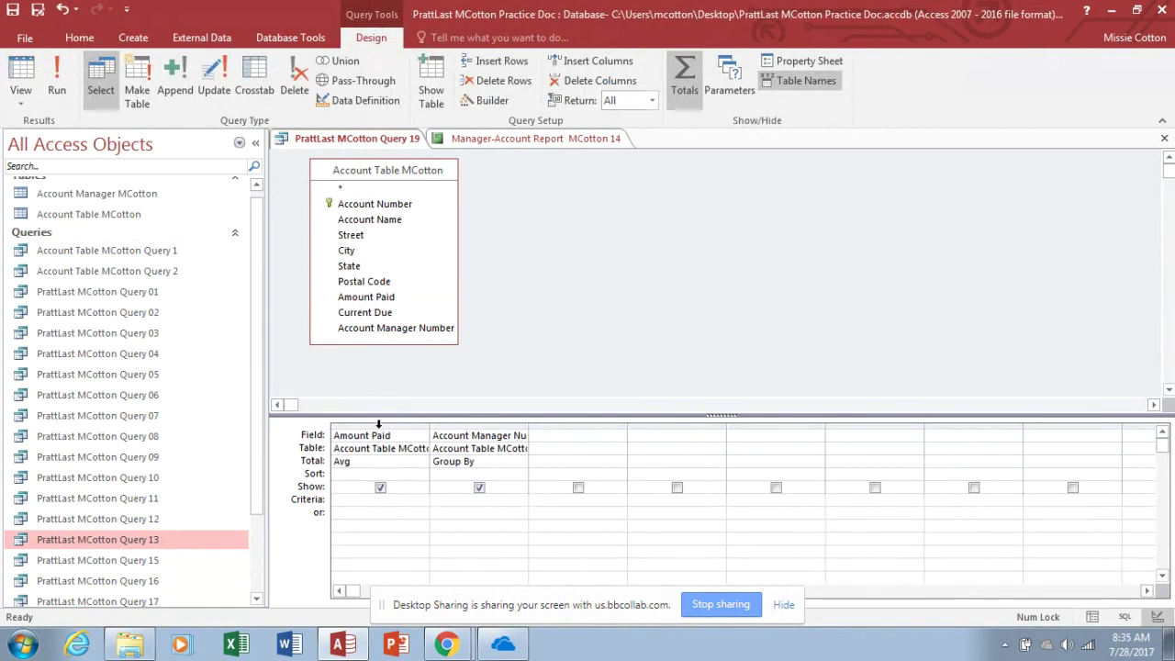
{"action": "left_click", "coordinate": [378, 425]}
{"action": "key", "text": "Delete"}
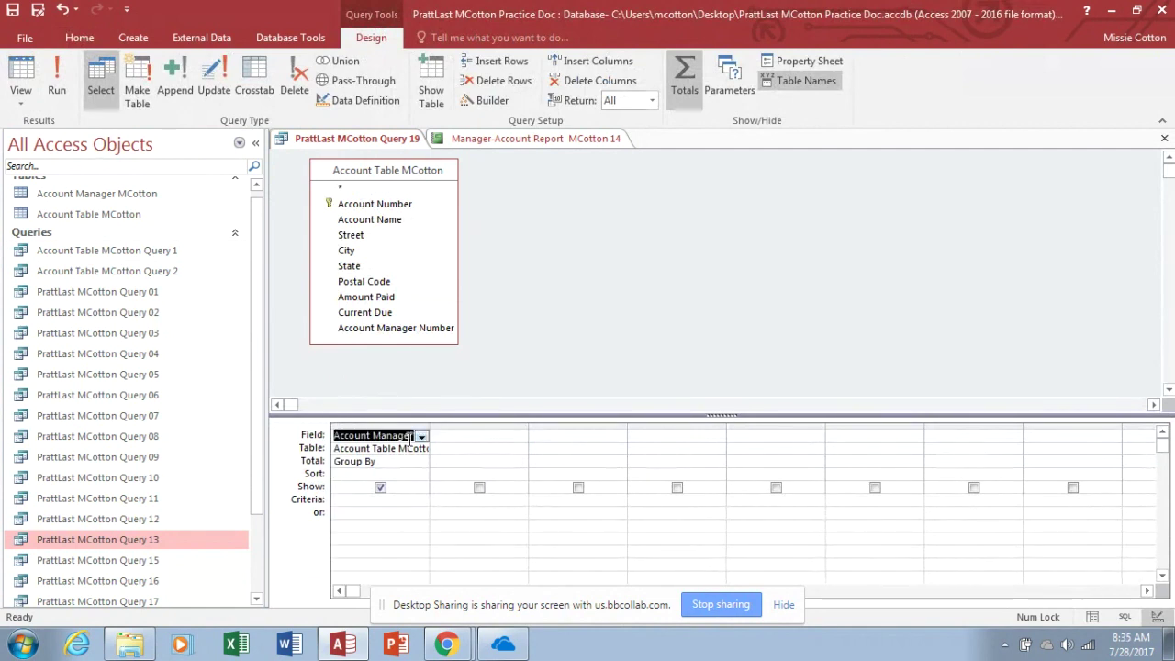
{"action": "left_click", "coordinate": [450, 435]}
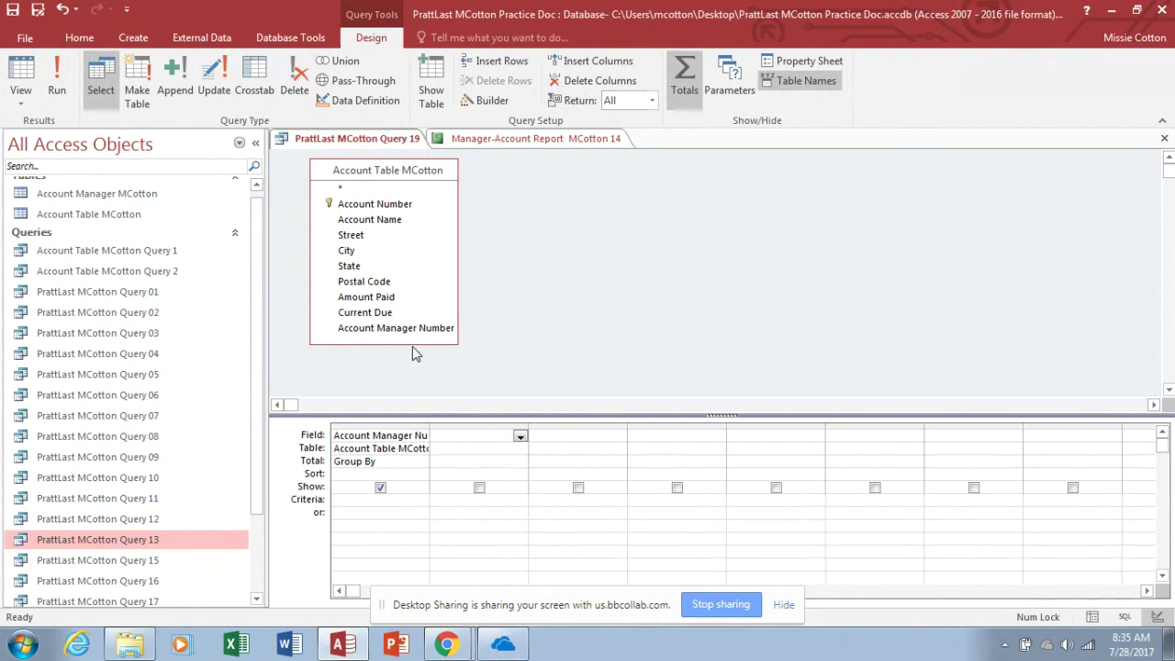
{"action": "double_click", "coordinate": [396, 297]}
Set the total for Amount Paid to Avg and run the grouped query
{"action": "left_click", "coordinate": [521, 473]}
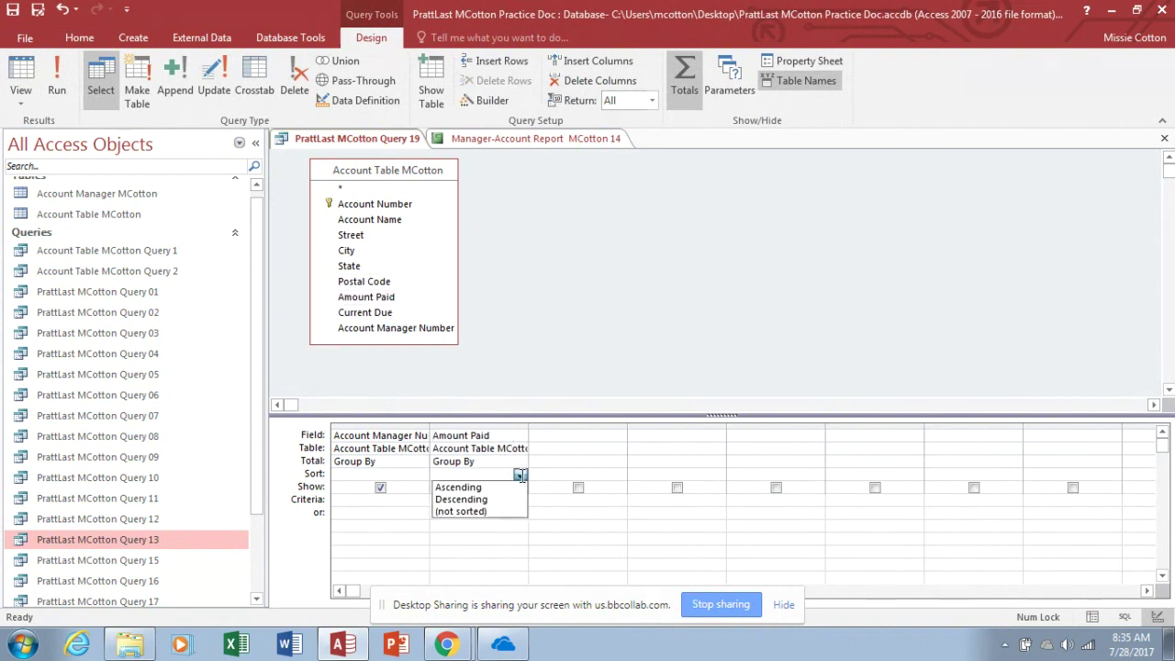
{"action": "left_click", "coordinate": [521, 461]}
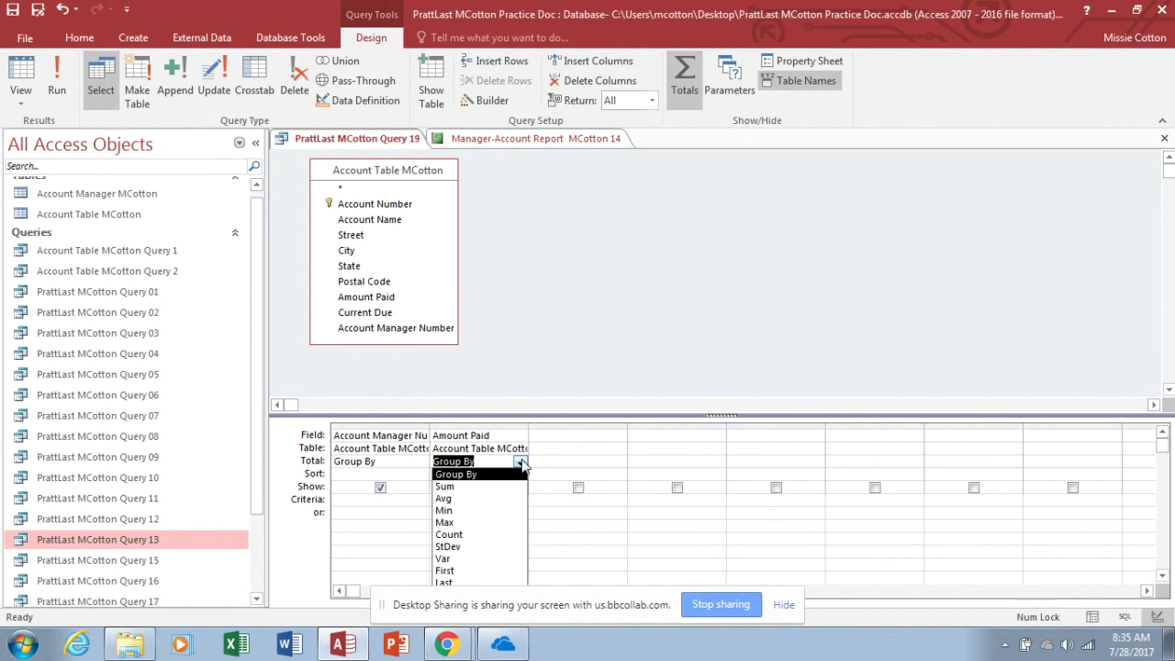
{"action": "left_click", "coordinate": [475, 499]}
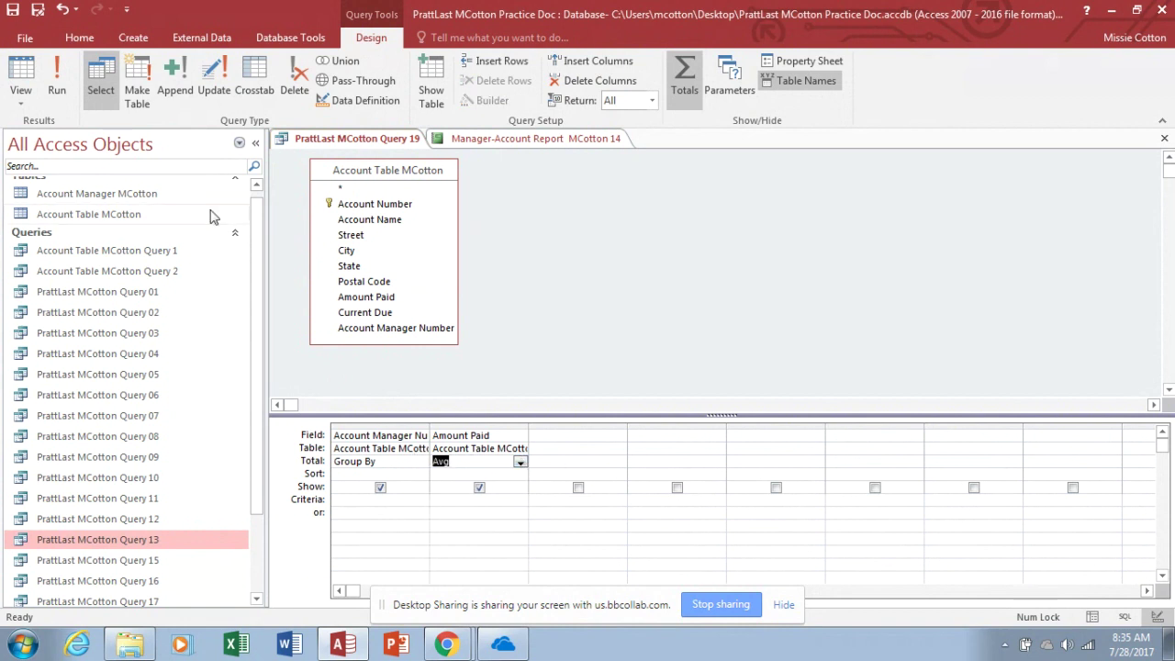
{"action": "left_click", "coordinate": [56, 57]}
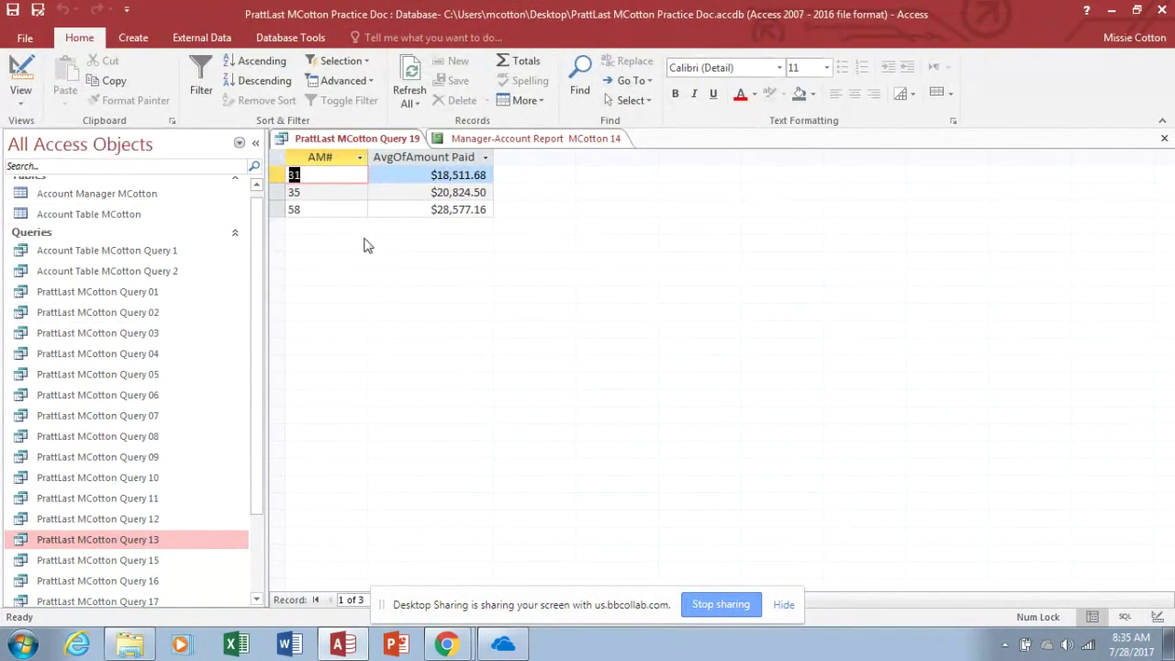
Save a copy of the grouped average query numbered 20, without the "Copy of" prefix
{"action": "left_click", "coordinate": [40, 11]}
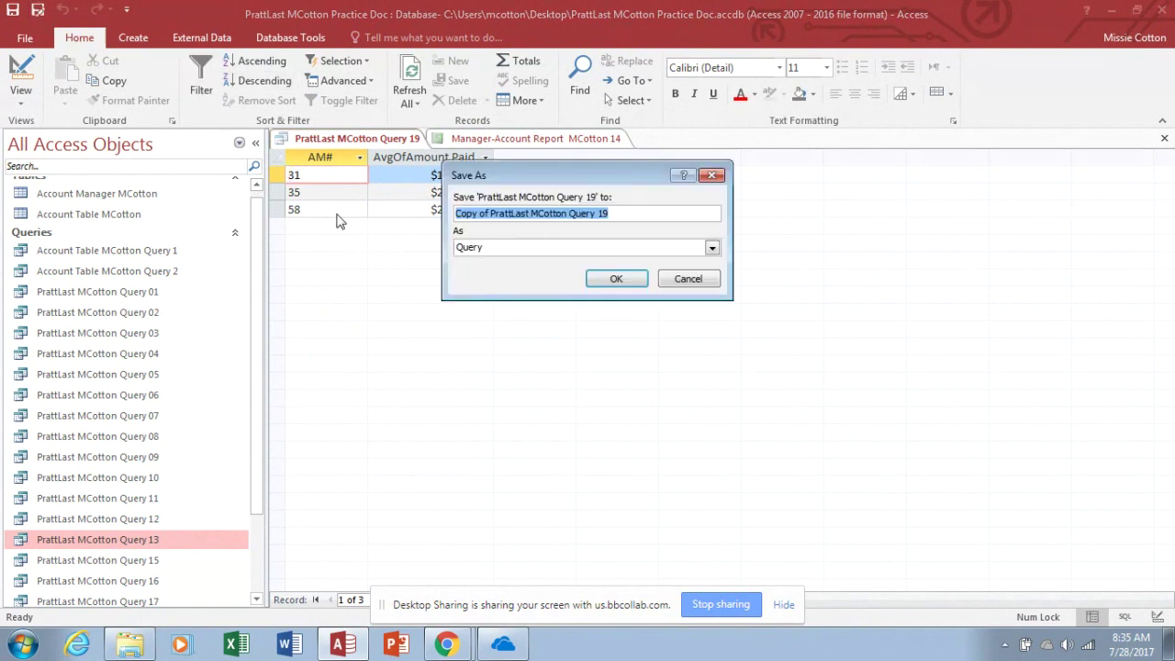
{"action": "left_click", "coordinate": [493, 213]}
{"action": "key", "text": "BackSpace"}
{"action": "key", "text": "BackSpace"}
{"action": "key", "text": "BackSpace"}
{"action": "key", "text": "BackSpace"}
{"action": "key", "text": "BackSpace"}
{"action": "key", "text": "BackSpace"}
{"action": "key", "text": "BackSpace"}
{"action": "key", "text": "BackSpace"}
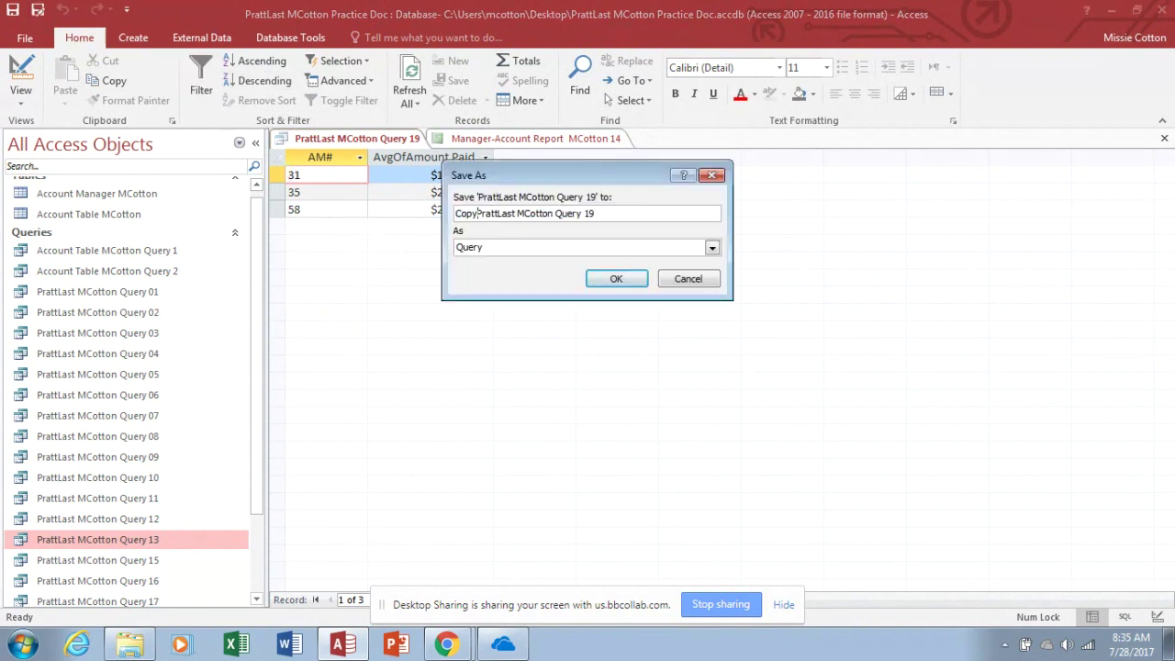
{"action": "left_click", "coordinate": [576, 214]}
{"action": "key", "text": "BackSpace"}
{"action": "key", "text": "BackSpace"}
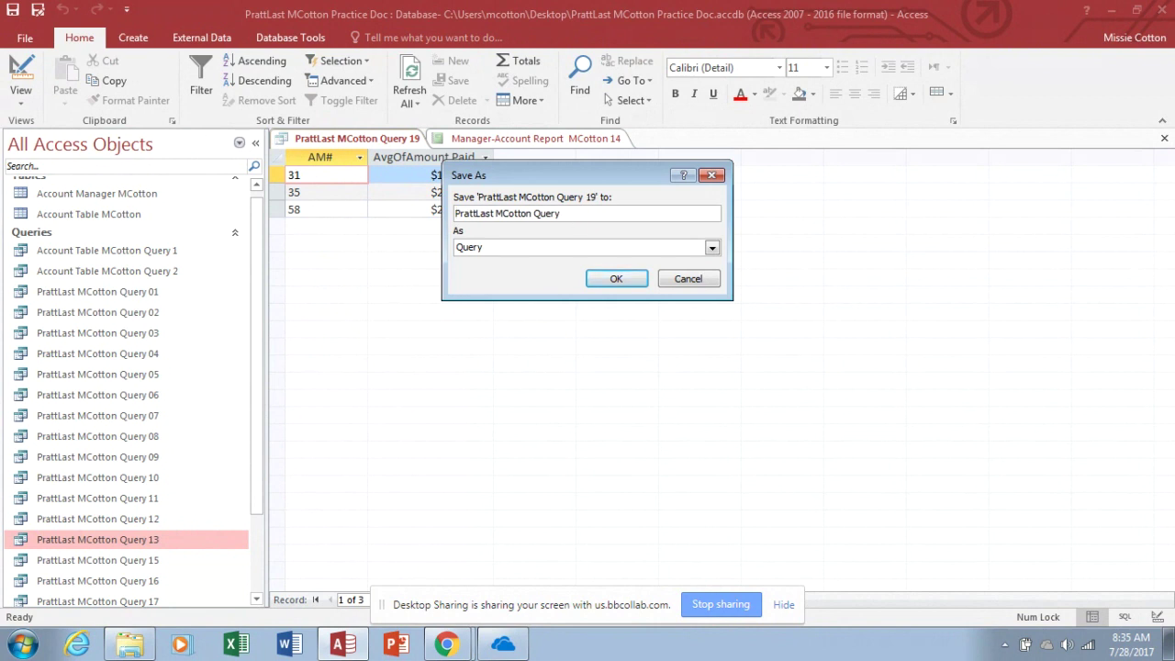
{"action": "type", "text": "20"}
{"action": "left_click", "coordinate": [617, 280]}
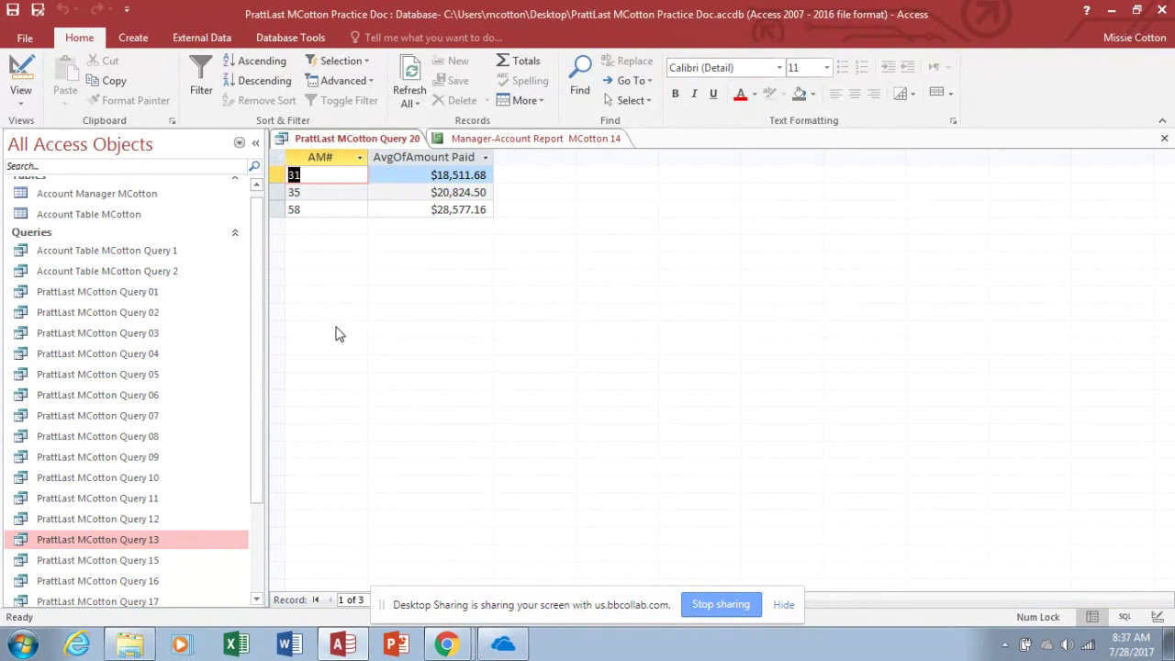
Open the query numbered 01 and copy its entire datasheet
{"action": "double_click", "coordinate": [147, 294]}
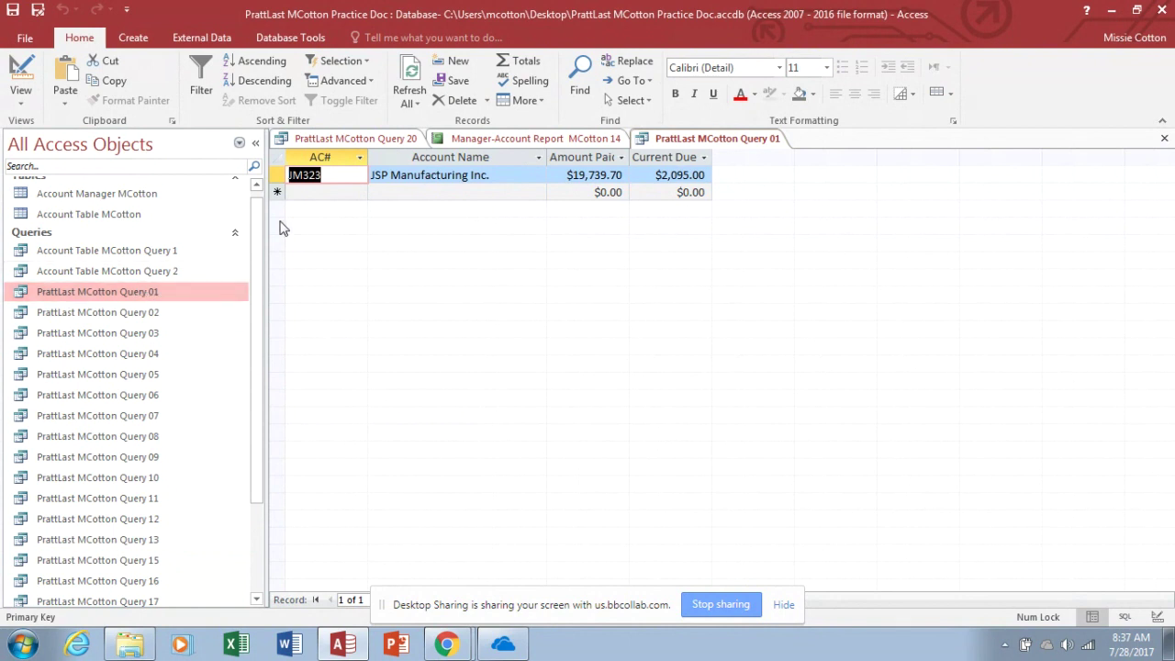
{"action": "left_click", "coordinate": [280, 160]}
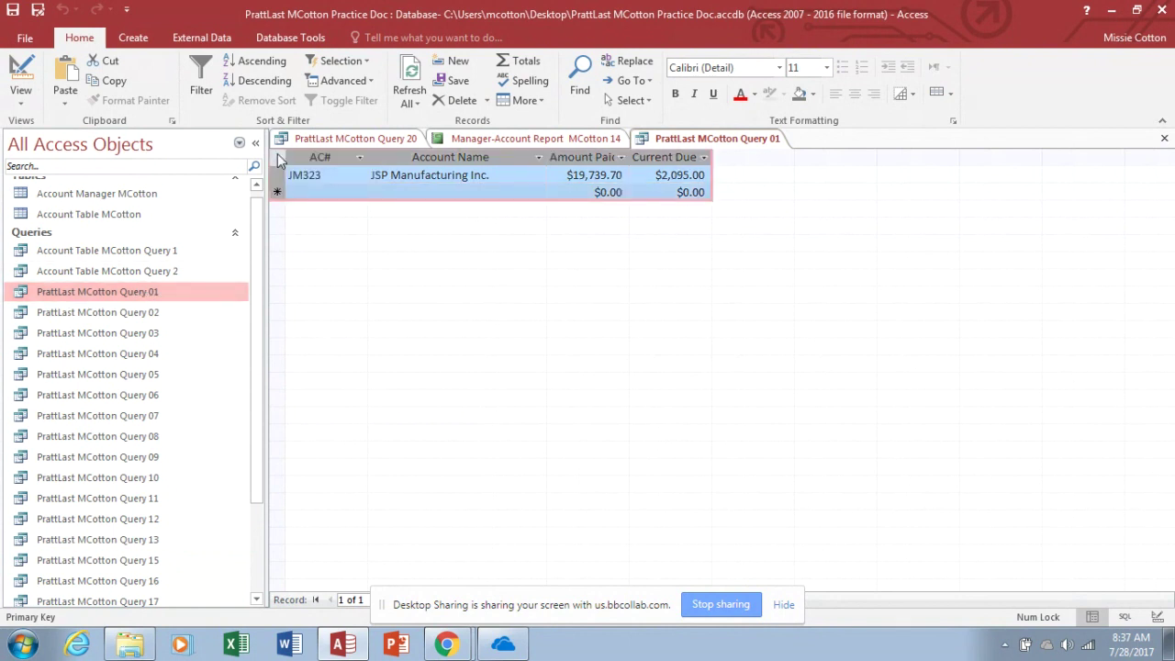
{"action": "right_click", "coordinate": [280, 160]}
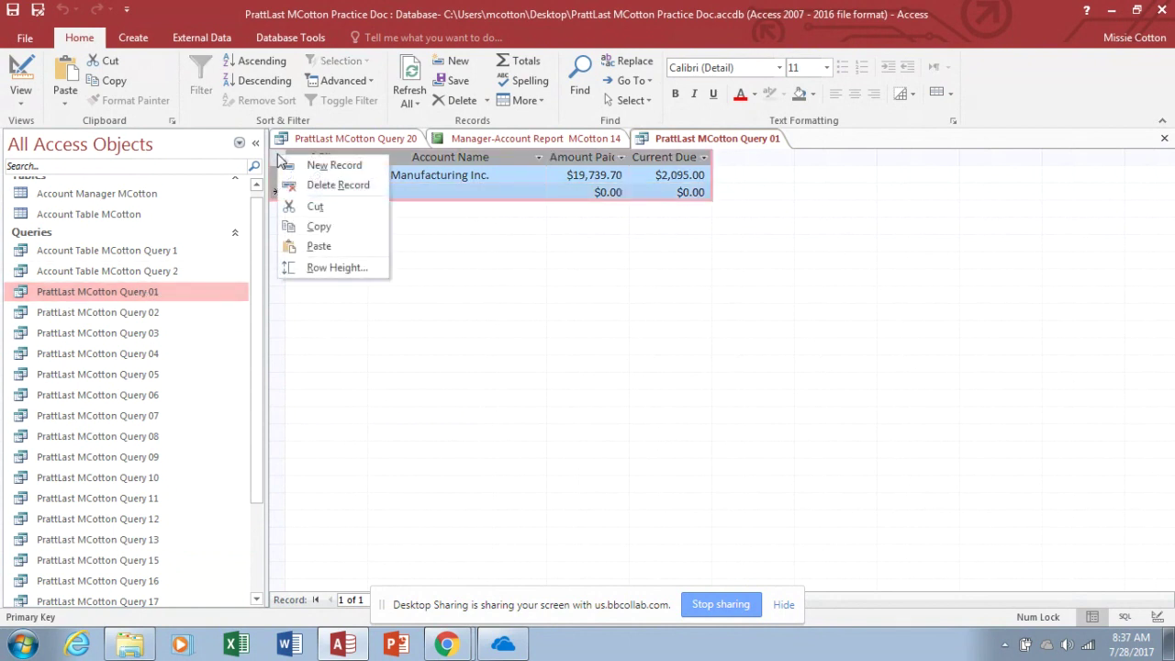
{"action": "left_click", "coordinate": [317, 229]}
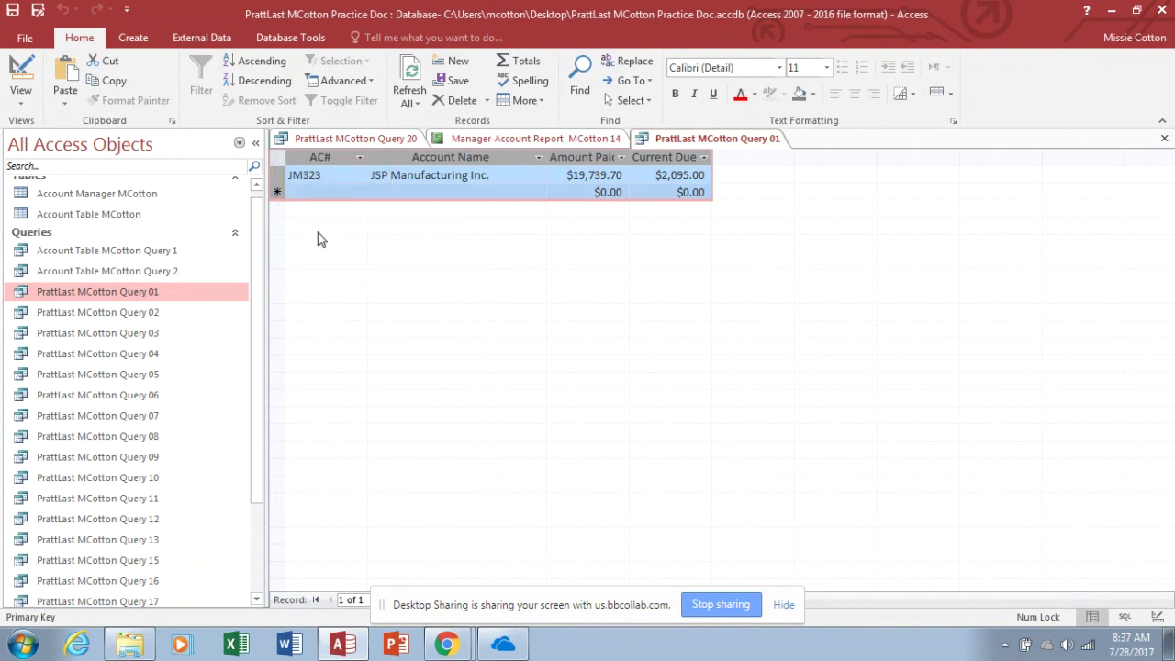
Switch to Word, create a blank document, paste the copied query results and place the cursor below the table
{"action": "left_click", "coordinate": [290, 645]}
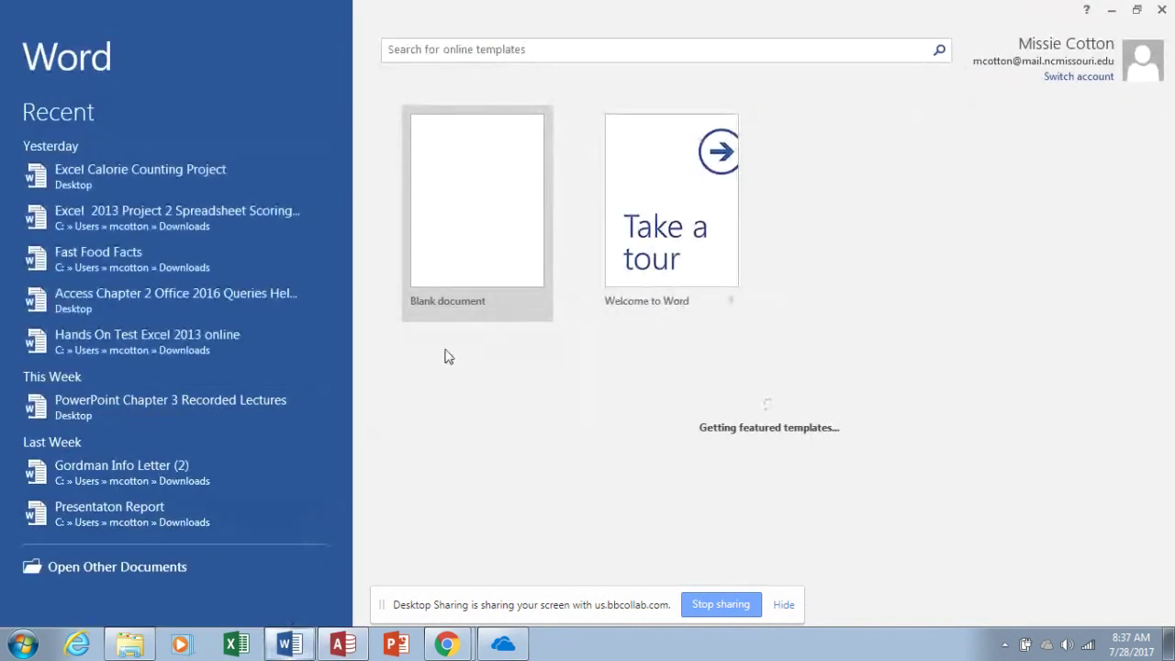
{"action": "left_click", "coordinate": [470, 233]}
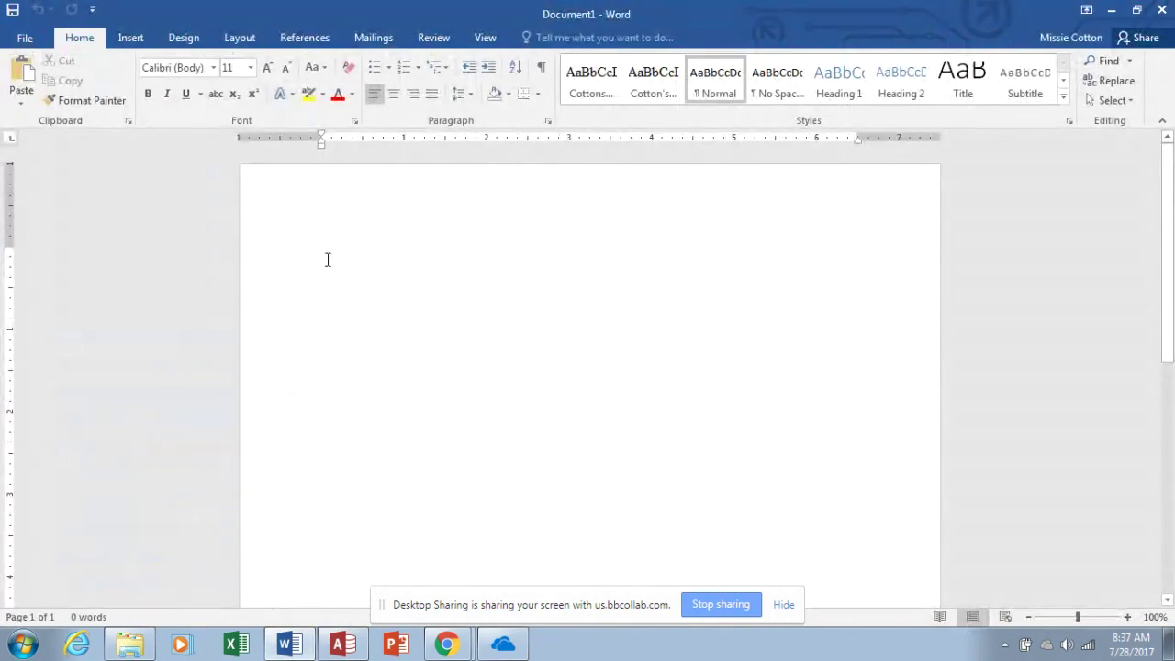
{"action": "right_click", "coordinate": [323, 254]}
{"action": "left_click", "coordinate": [354, 326]}
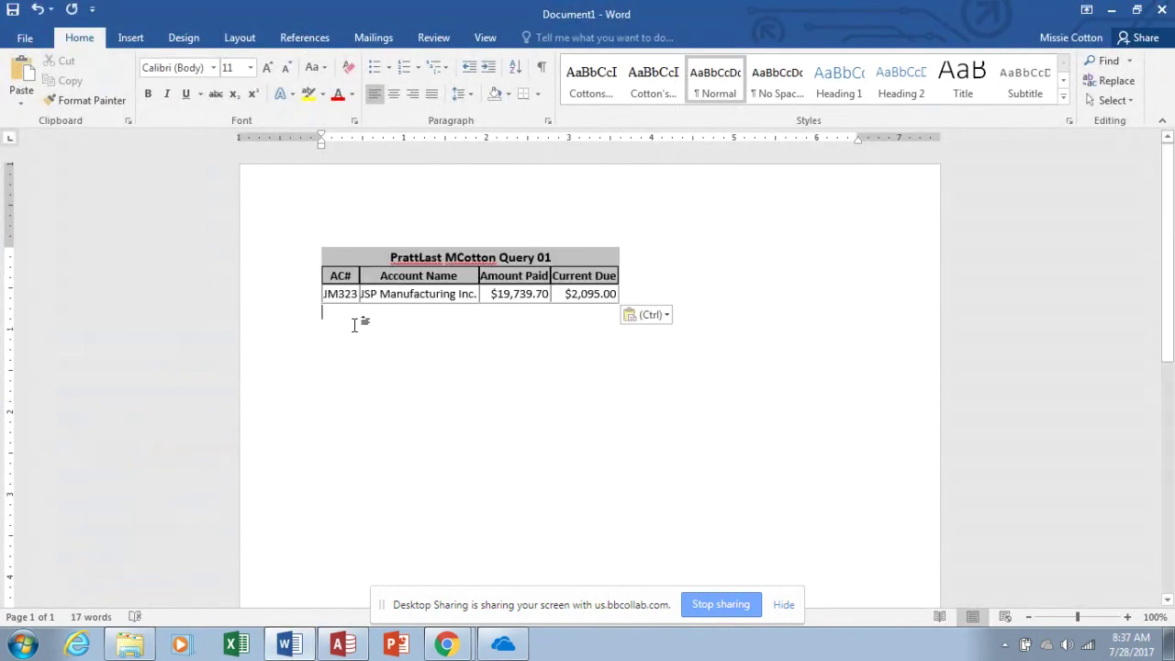
{"action": "left_click", "coordinate": [354, 325]}
Switch back to Access, open the query numbered 02 and copy its entire datasheet
{"action": "left_click", "coordinate": [343, 645]}
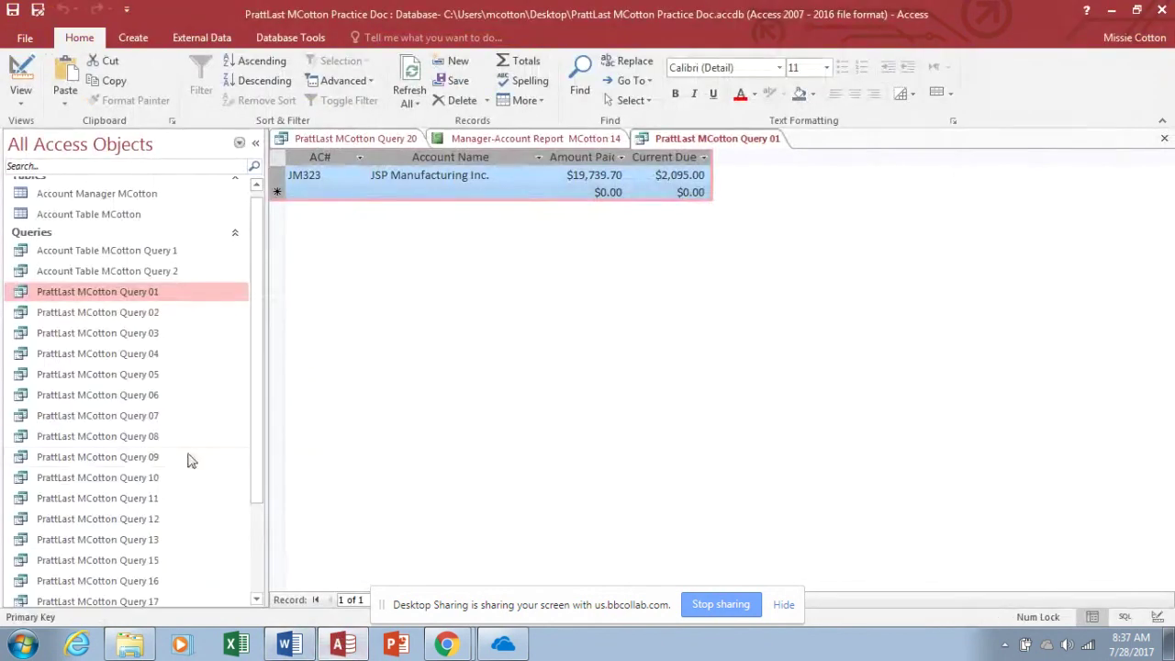
{"action": "double_click", "coordinate": [149, 312]}
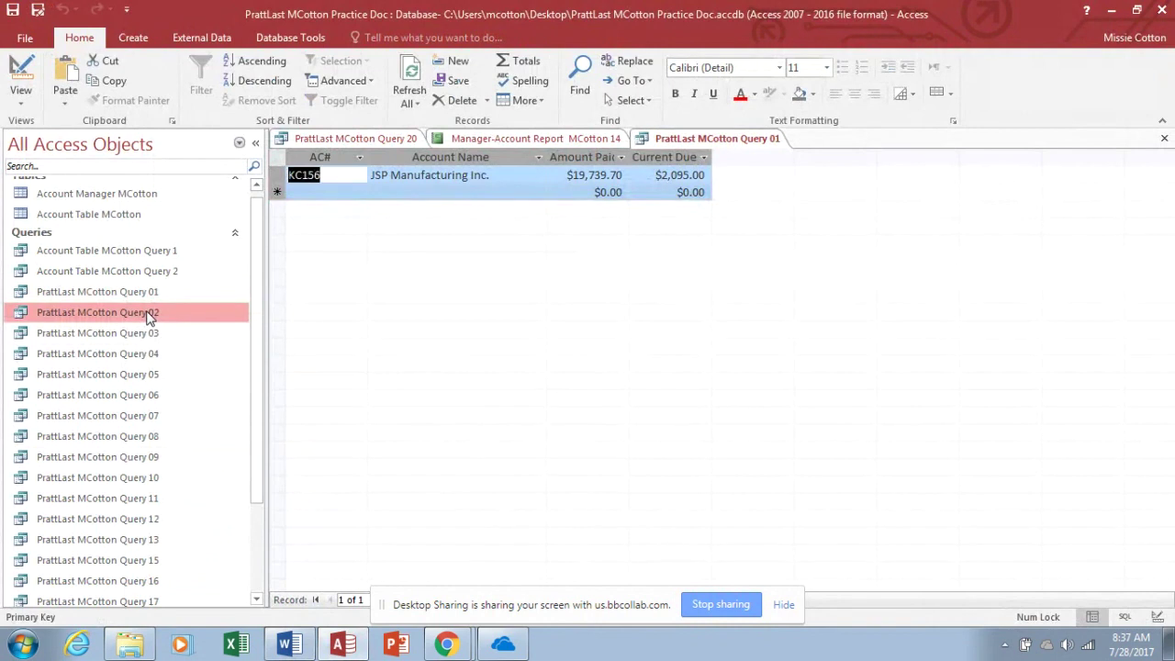
{"action": "right_click", "coordinate": [277, 158]}
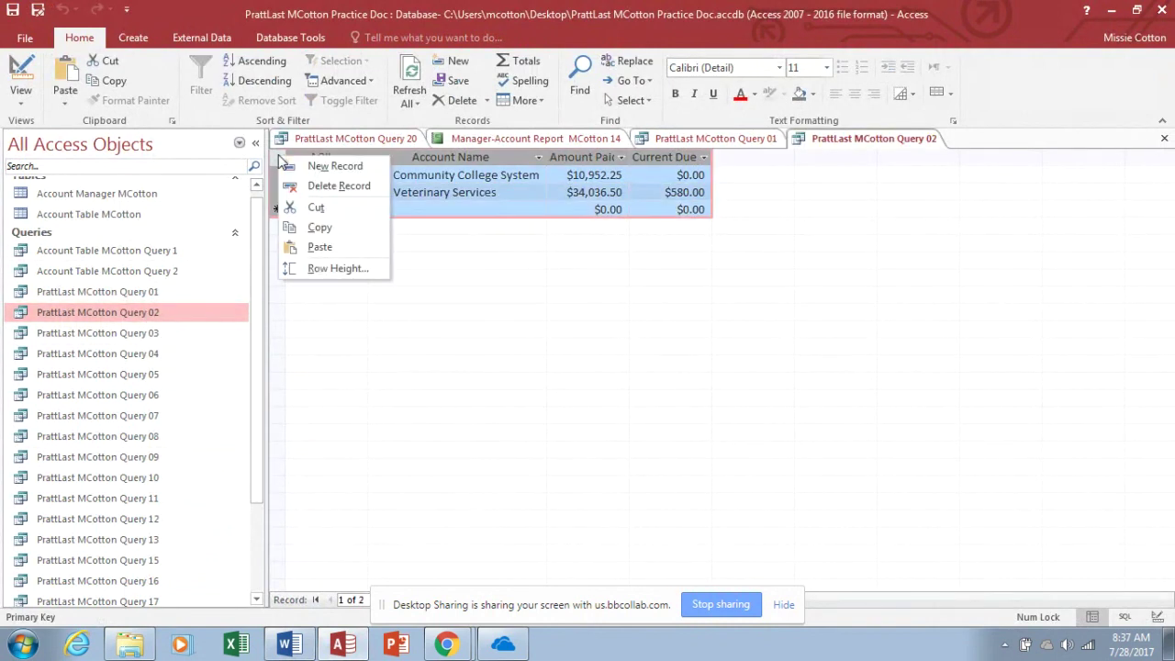
{"action": "left_click", "coordinate": [310, 226]}
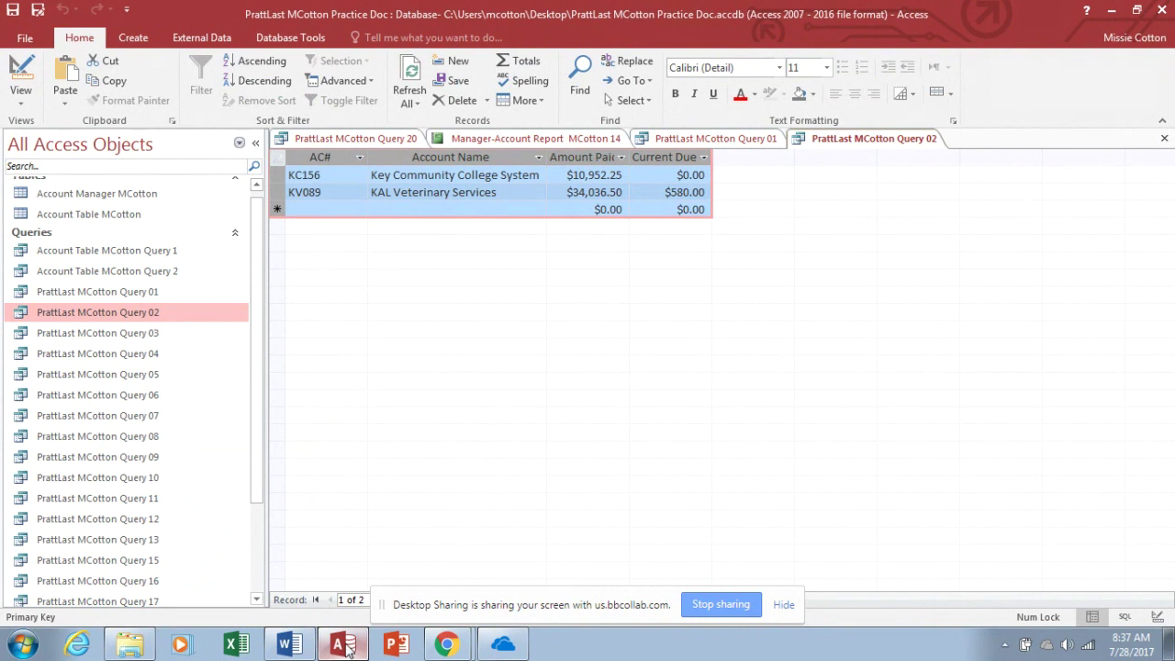
Switch to Word and paste the copied results of the query numbered 02 below the first table
{"action": "left_click", "coordinate": [291, 643]}
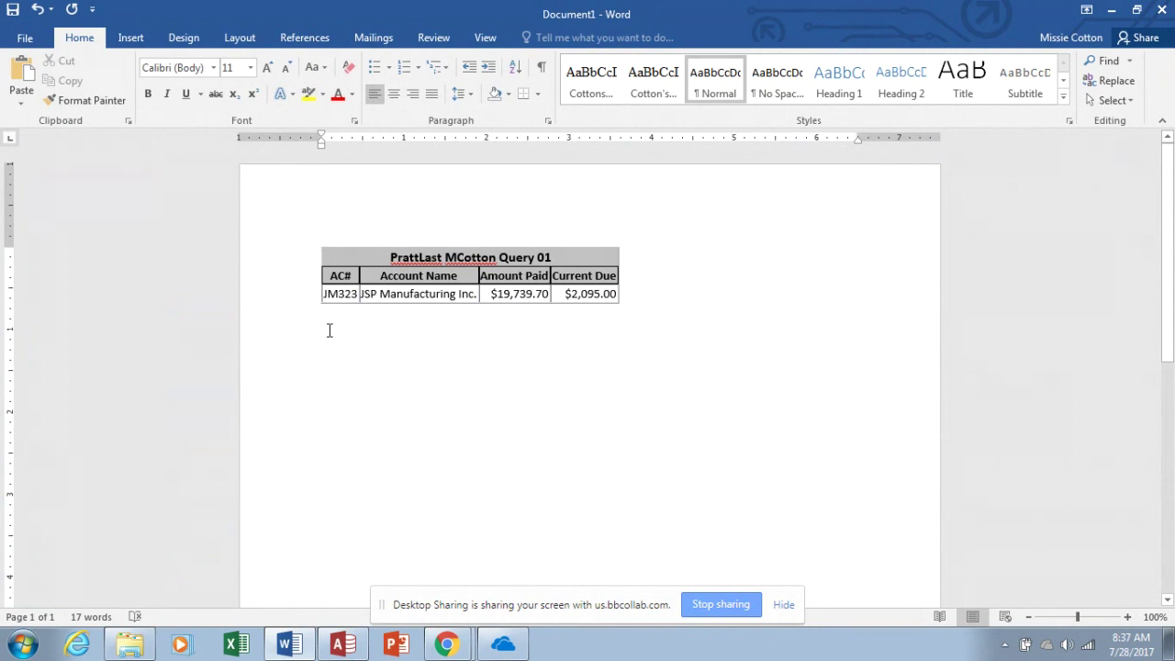
Switch back to Access, open the query numbered 03 and copy its entire datasheet
{"action": "key", "text": "alt+Tab"}
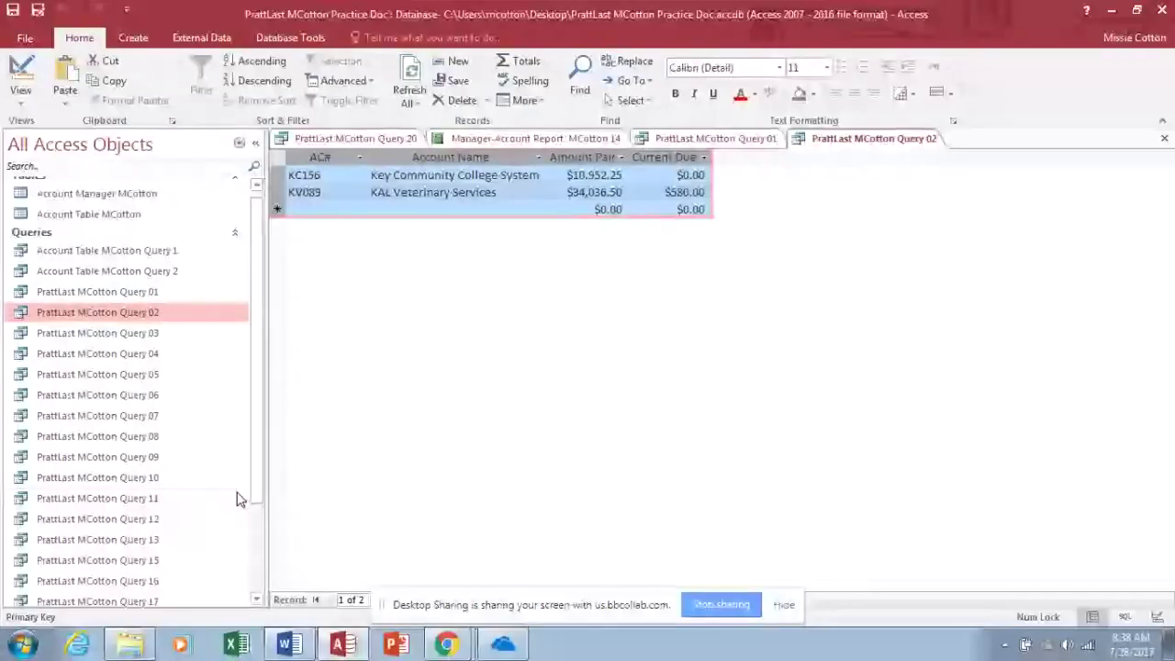
{"action": "left_click", "coordinate": [157, 336]}
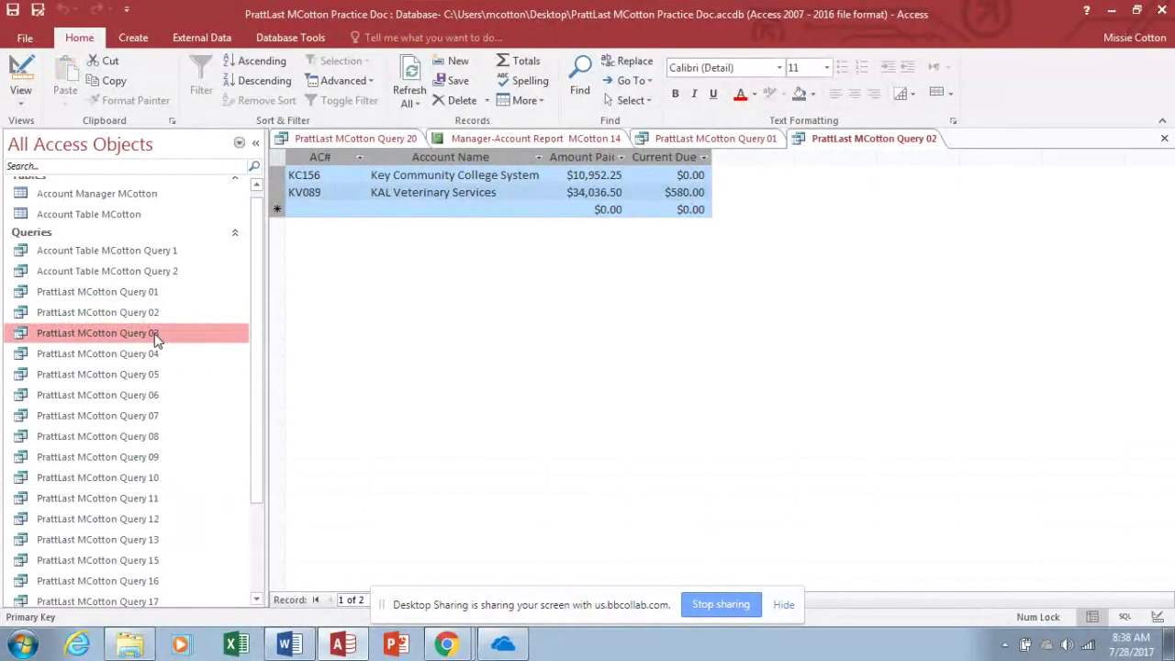
{"action": "double_click", "coordinate": [155, 336]}
{"action": "left_click", "coordinate": [279, 155]}
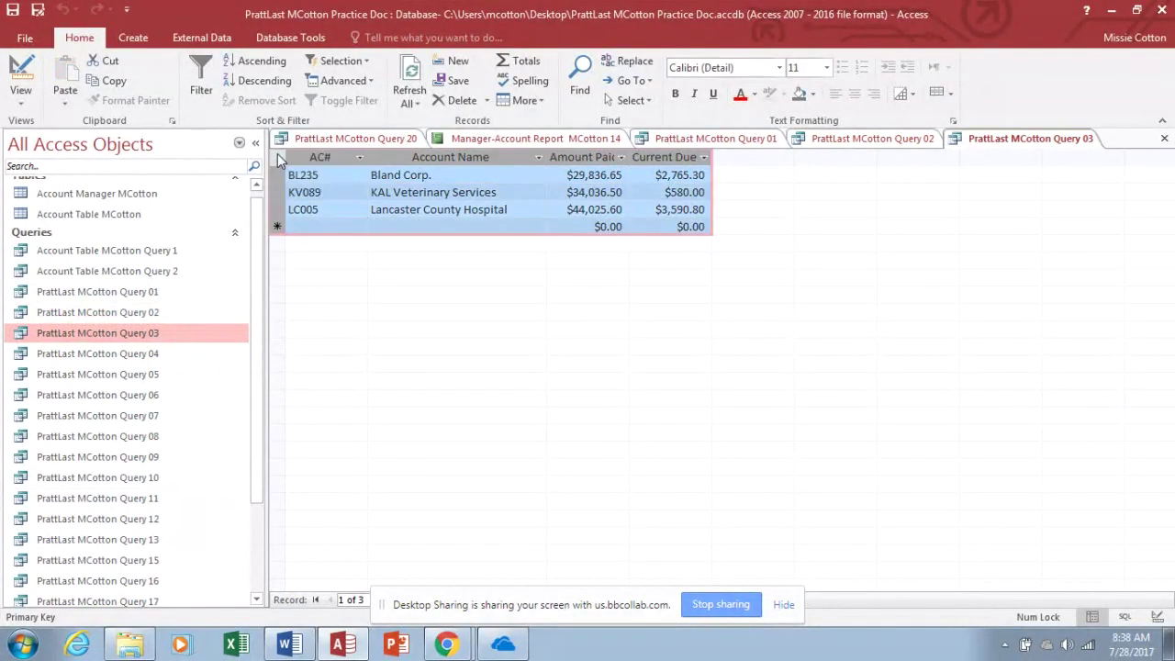
{"action": "right_click", "coordinate": [277, 153]}
{"action": "left_click", "coordinate": [310, 229]}
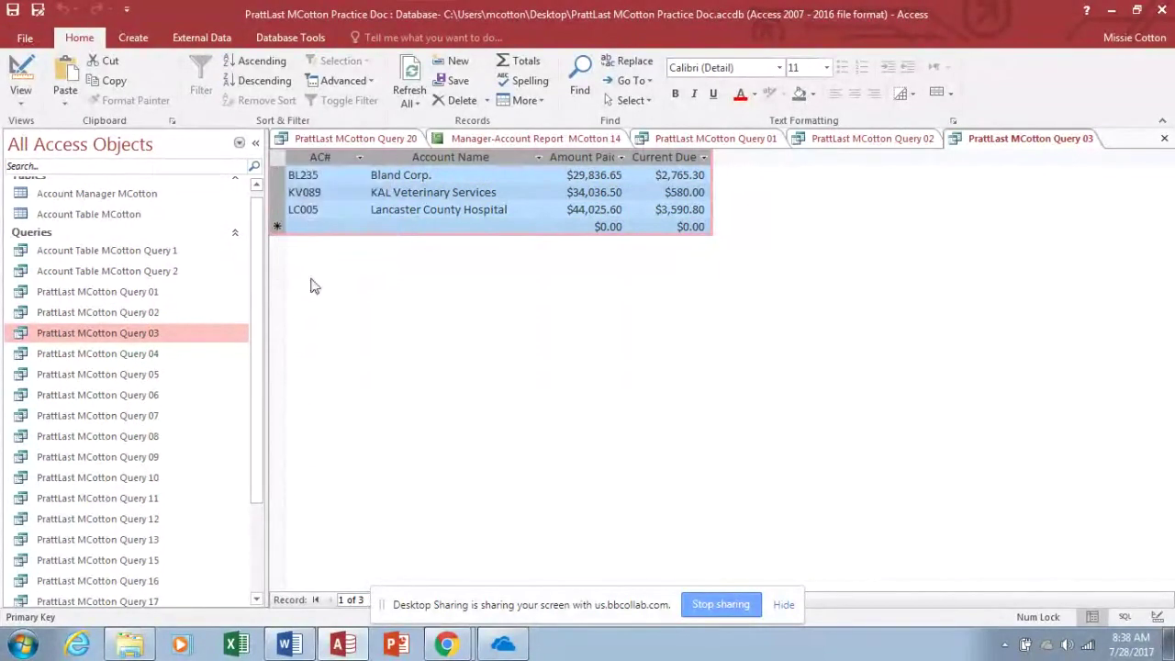
Switch to Word and paste the copied results of the query numbered 03 below the second table, keeping the source formatting
{"action": "mouse_move", "coordinate": [342, 647]}
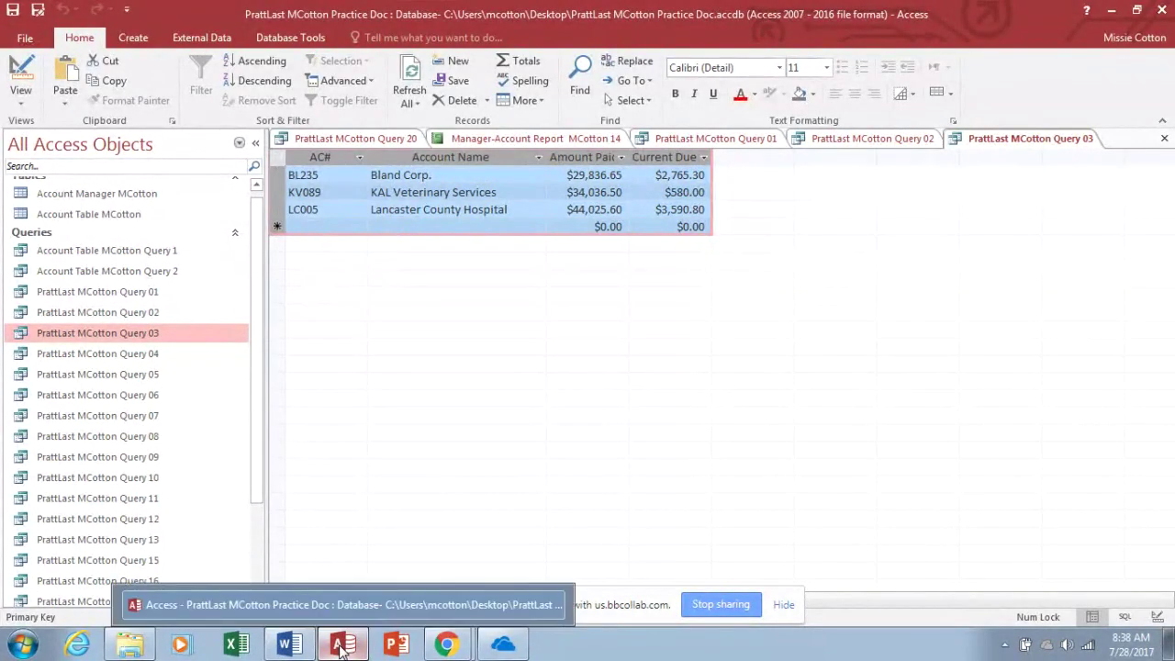
{"action": "left_click", "coordinate": [288, 646]}
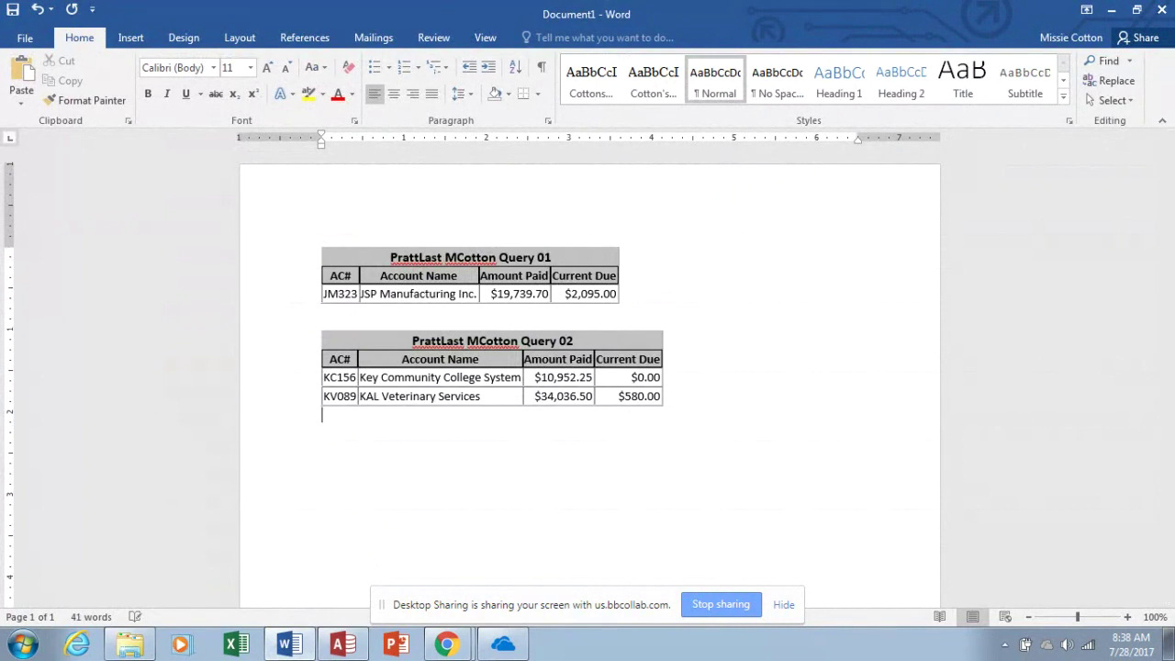
{"action": "right_click", "coordinate": [323, 444]}
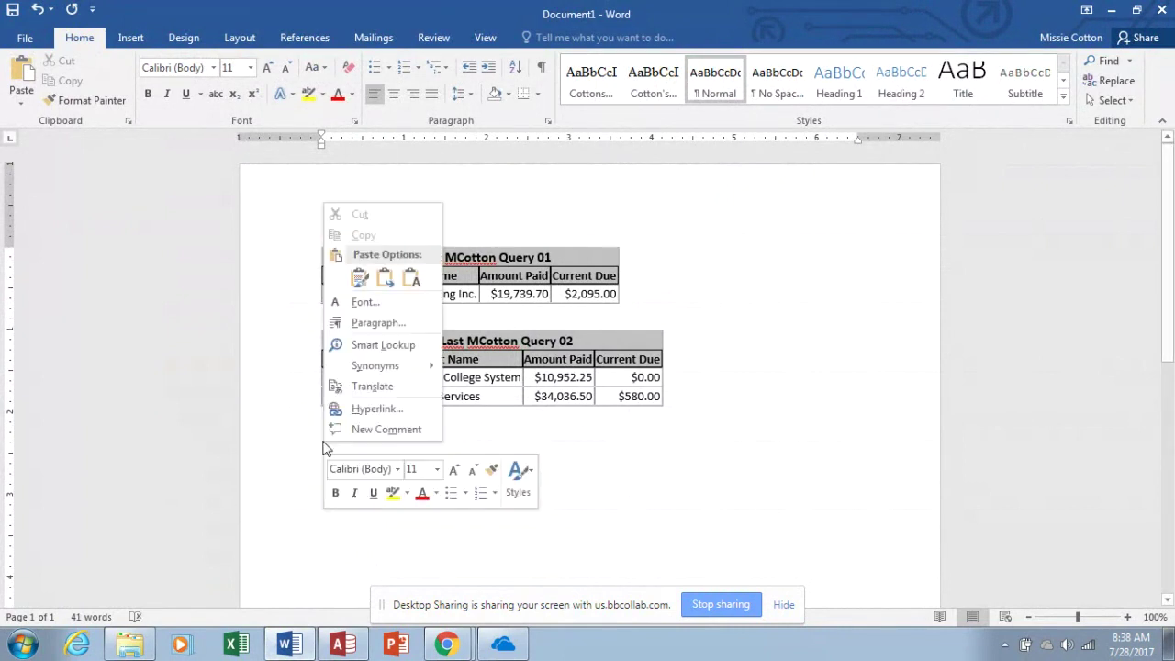
{"action": "left_click", "coordinate": [359, 277]}
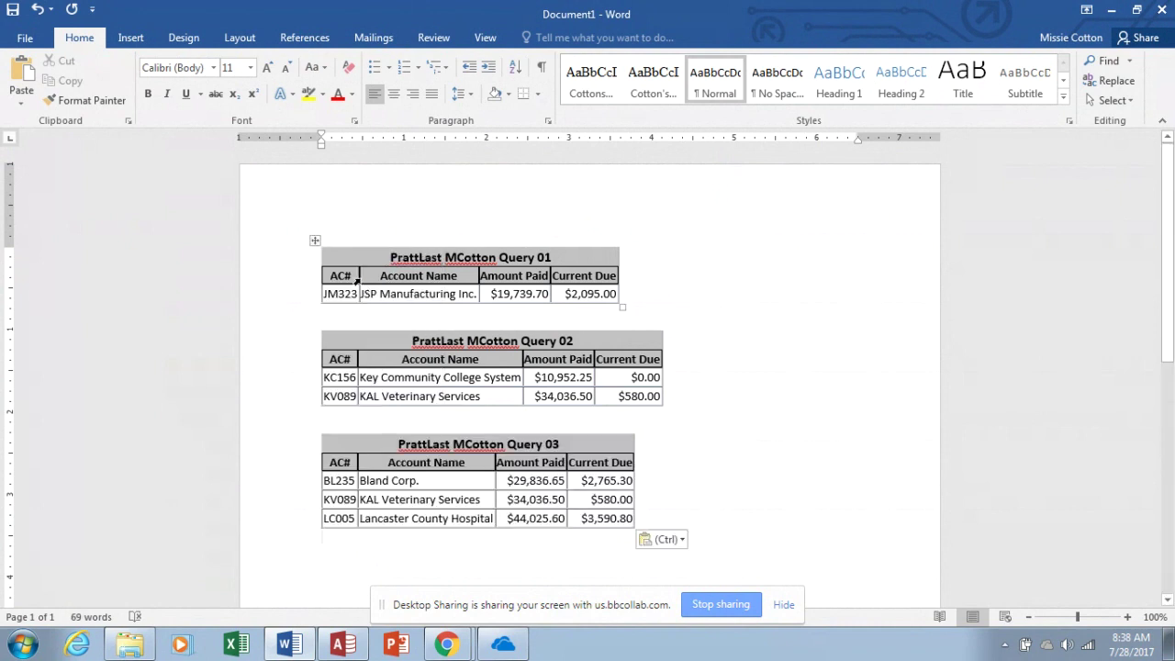